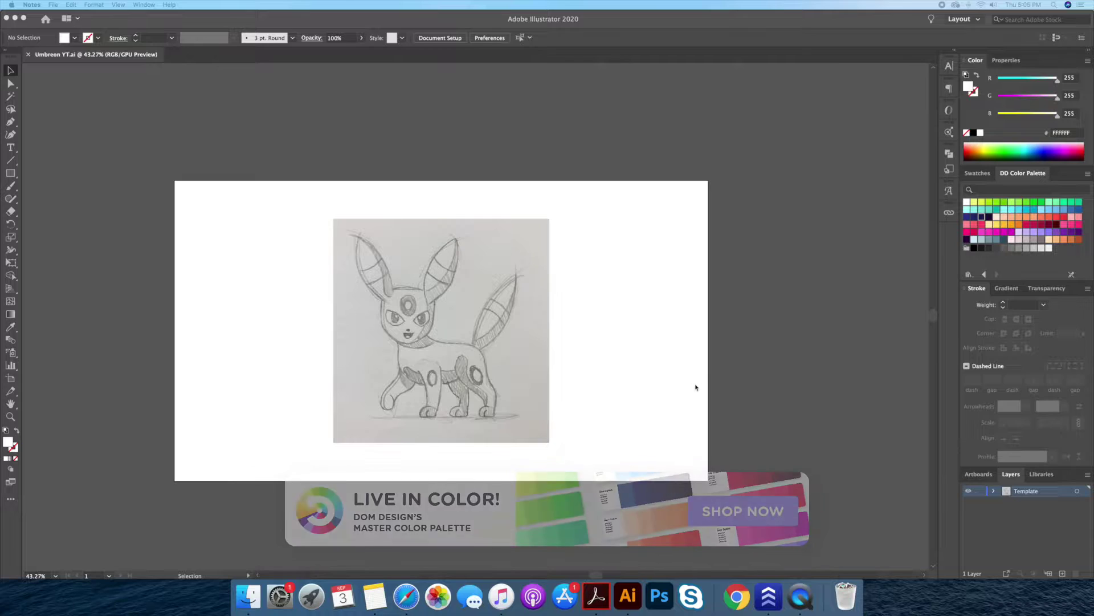
- Activate the Umbreon YT.ai document window and scroll the artboard into position
left_click(666, 388)
scroll(557, 390, "down", 1)
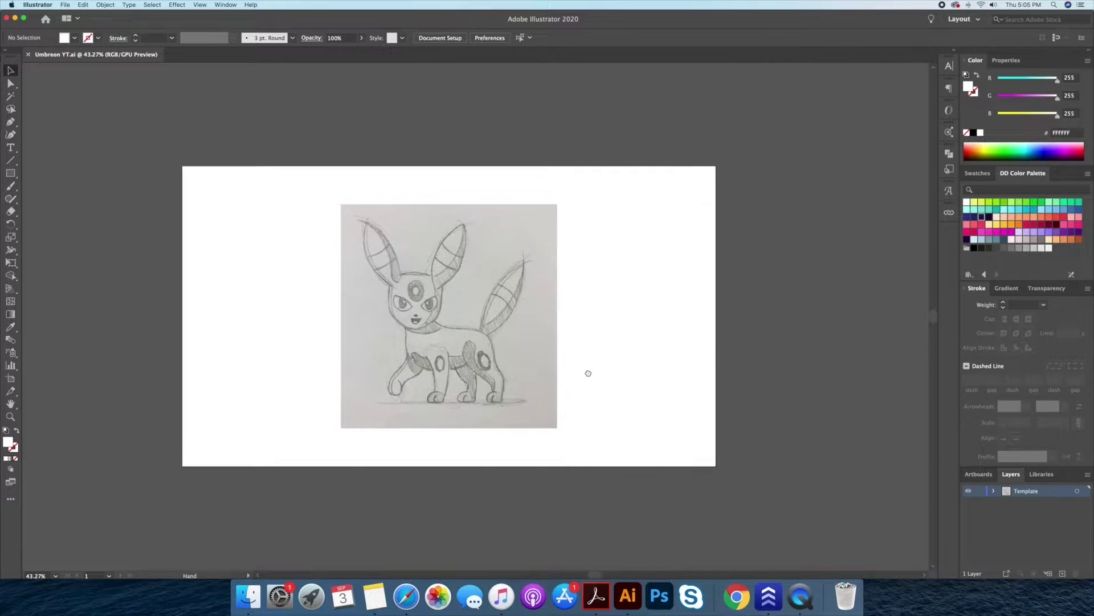
- Make the sketch layer a dimmed Template and rename the new layer to 'Outline'
double_click(1005, 494)
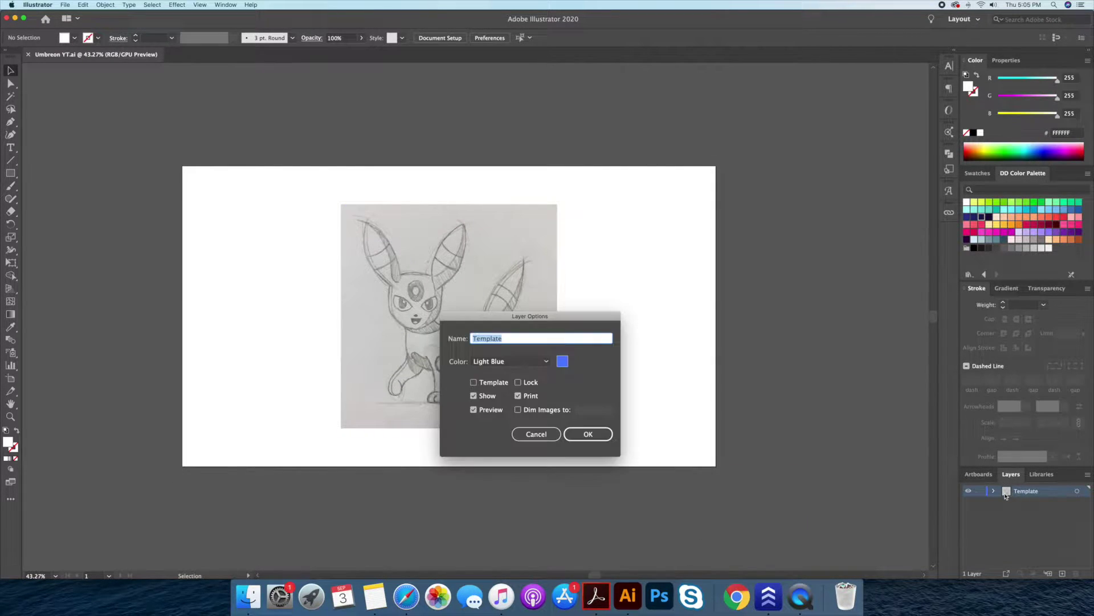
left_click(473, 382)
left_click(588, 434)
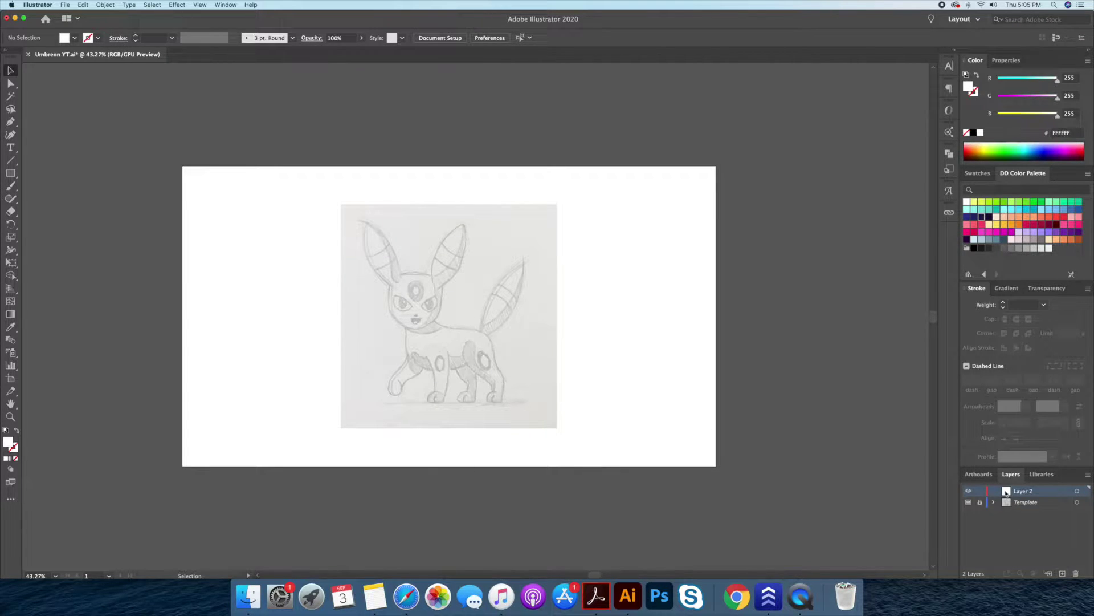
double_click(1007, 494)
type("Outline")
key("Return")
- Draw a black horizontal ground line and move it beneath Umbreon's feet
left_click(977, 80)
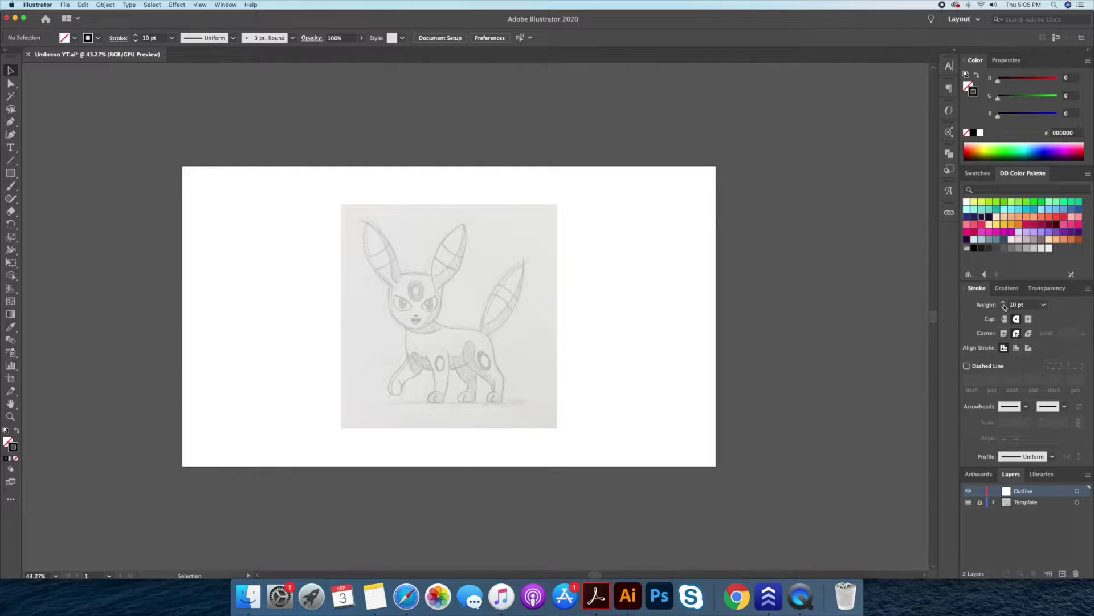
key("z")
left_click_drag(715, 373, 562, 371)
key("p")
left_click(610, 454)
left_click(204, 454)
key("v")
left_click_drag(357, 454, 380, 461)
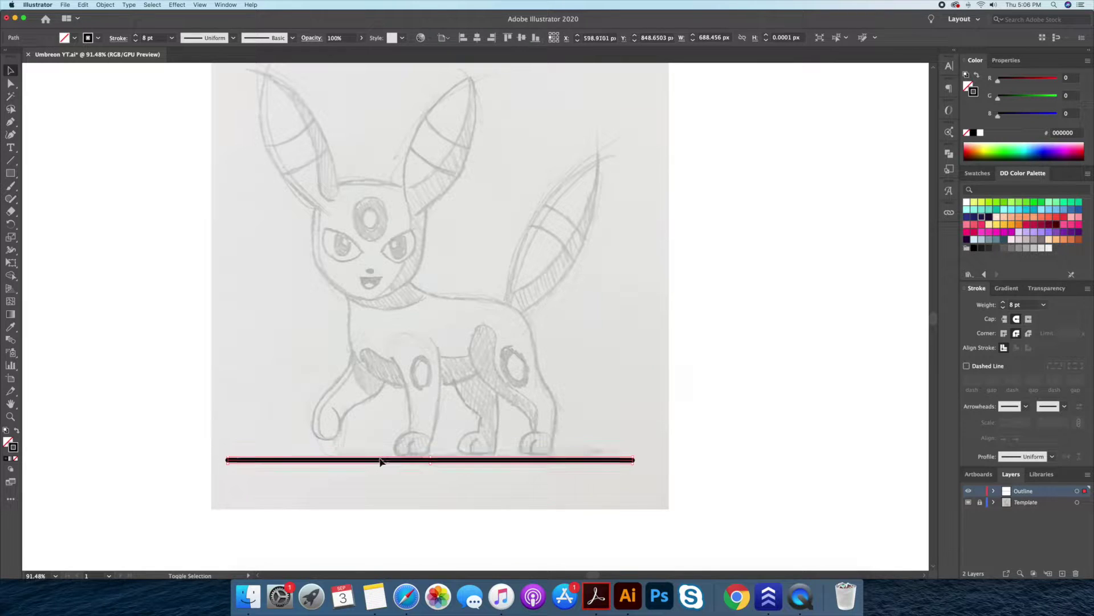
left_click(460, 310)
- Start the head outline with the Pen tool at the top centre of the face
scroll(445, 319, "up", 3)
scroll(428, 330, "left", 3)
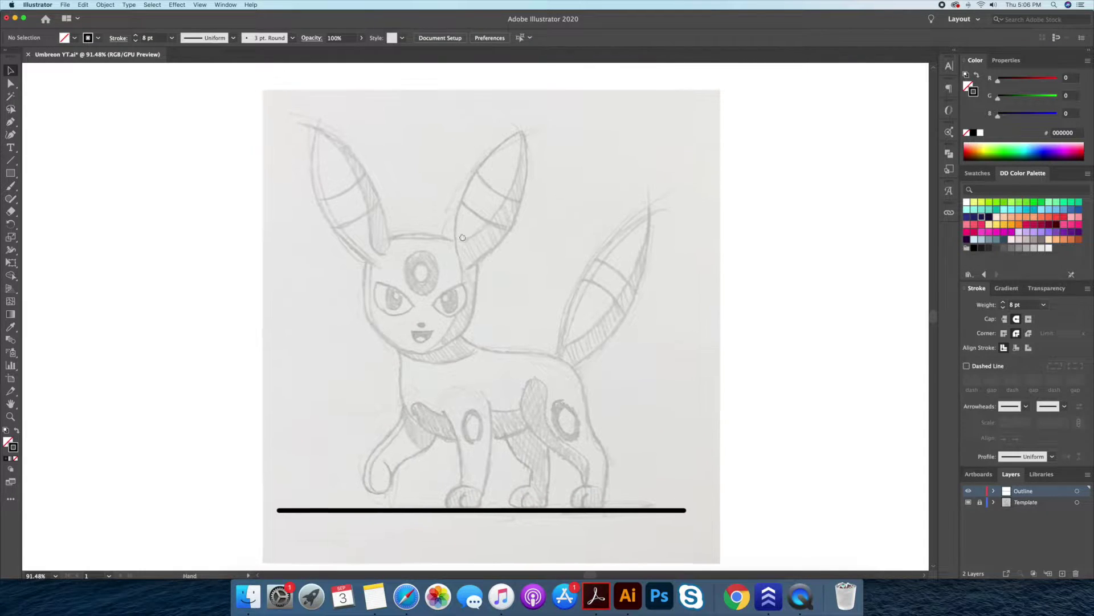
scroll(410, 250, "up", 3)
key("p")
left_click(414, 248)
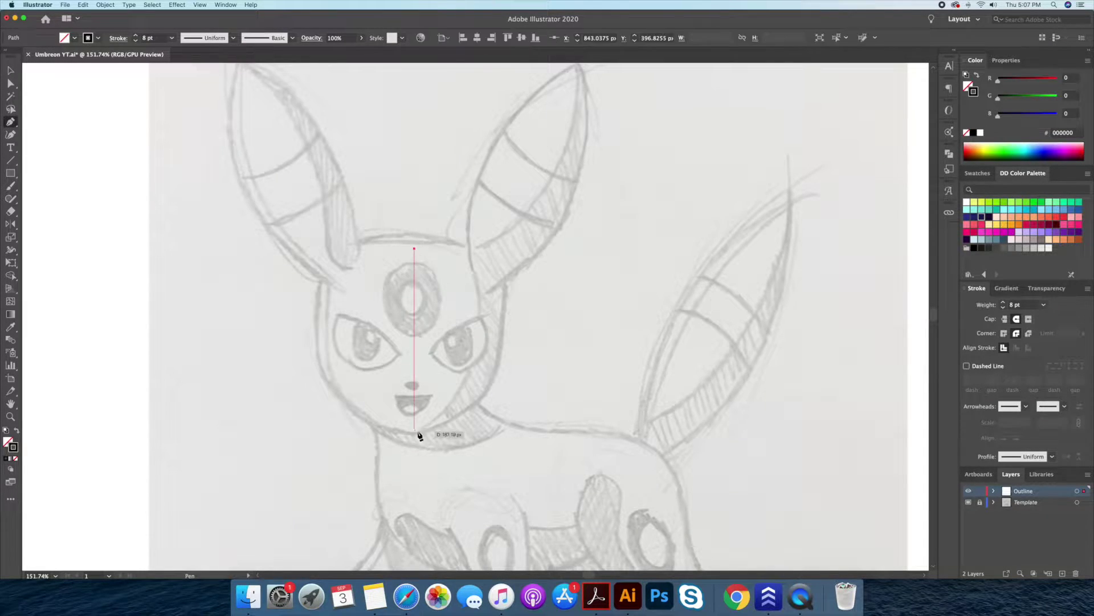
- Draw the left half of the head and curve its cheek and side edges
left_click(415, 432)
left_click(323, 379)
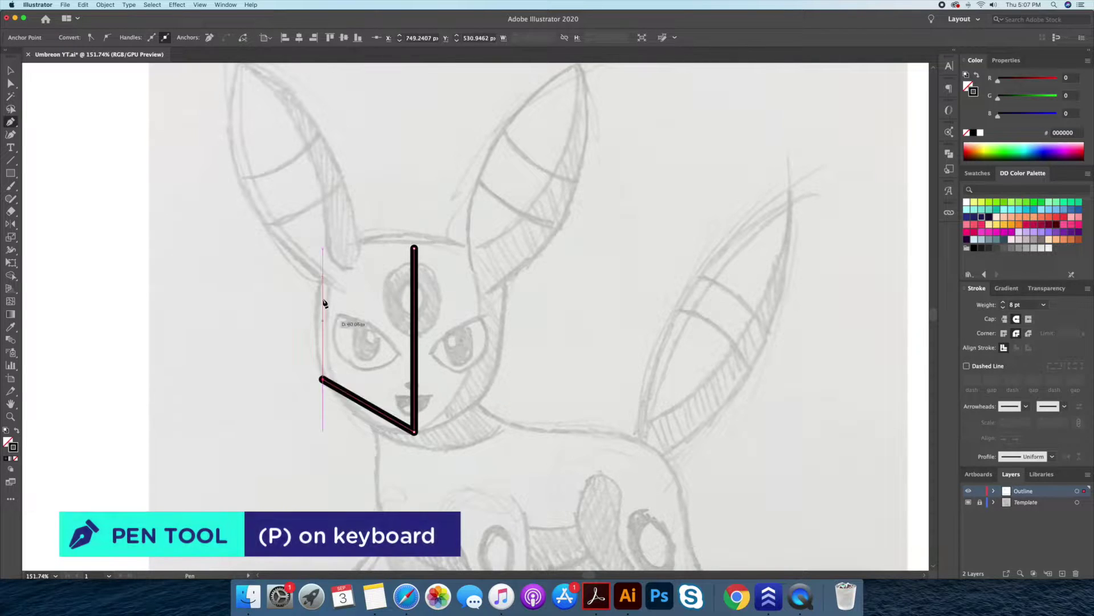
left_click(323, 249)
left_click(415, 249)
key("v")
key("shift+grave")
left_click_drag(354, 399, 356, 409)
left_click_drag(320, 329, 312, 329)
- Reflect a copy of the half head to the right and unite both halves
key("a")
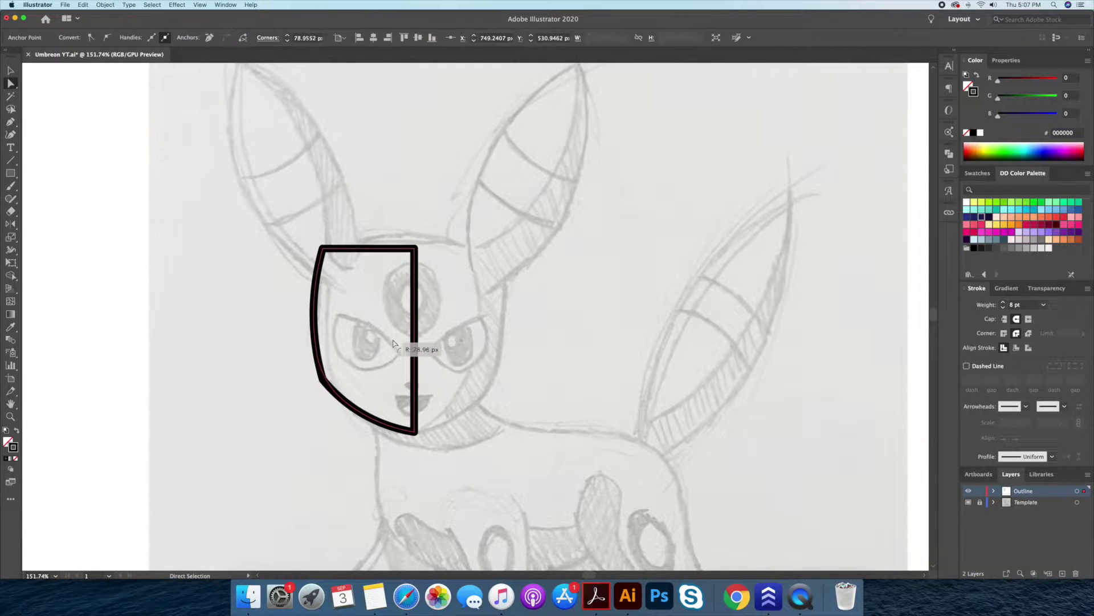
key("v")
left_click(415, 393)
key("o")
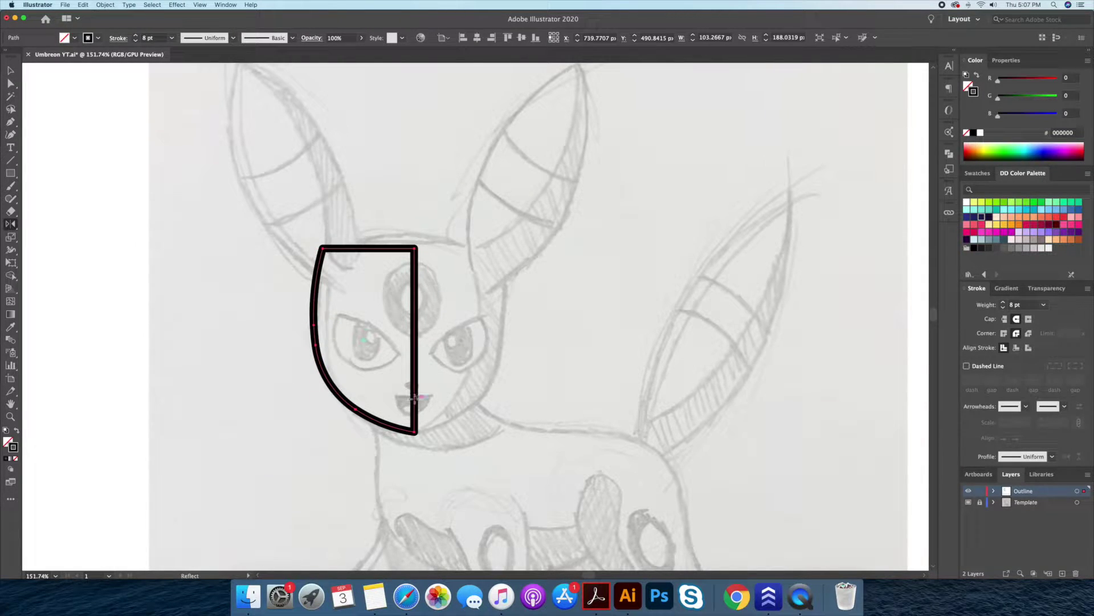
left_click(415, 393, "alt")
left_click(285, 291)
key("v")
key("ctrl+a")
left_click(949, 154)
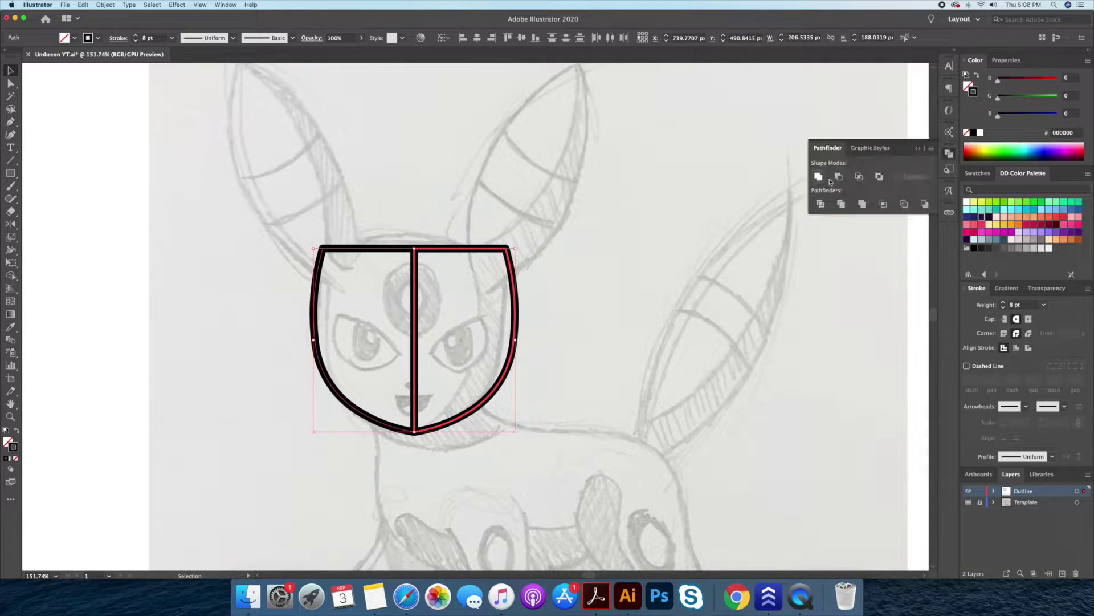
left_click(819, 176)
left_click(433, 239)
- Rebuild the head's top edge, narrow the shape, and bow the top upward
key("a")
key("Delete")
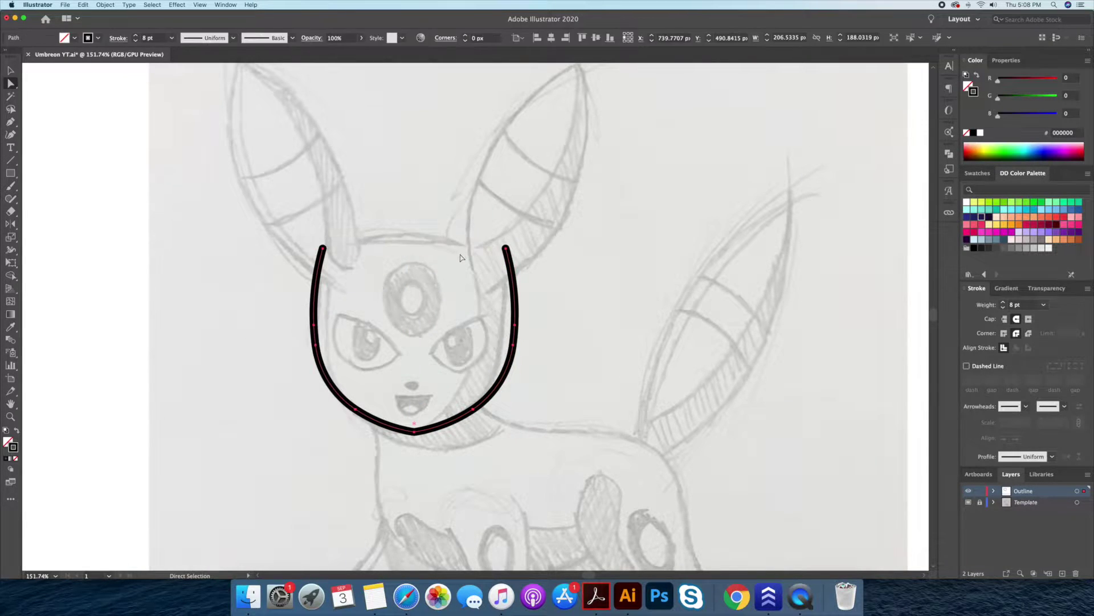
key("ctrl+j")
key("v")
left_click_drag(520, 340, 513, 341)
key("shift+grave")
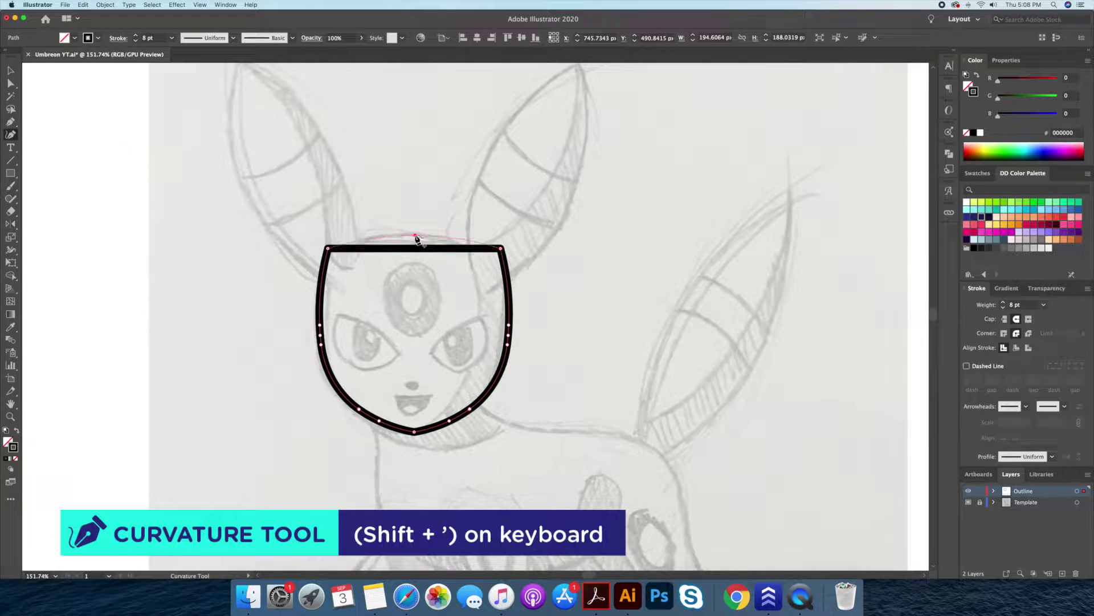
left_click_drag(417, 239, 416, 230)
key("a")
left_click(504, 230)
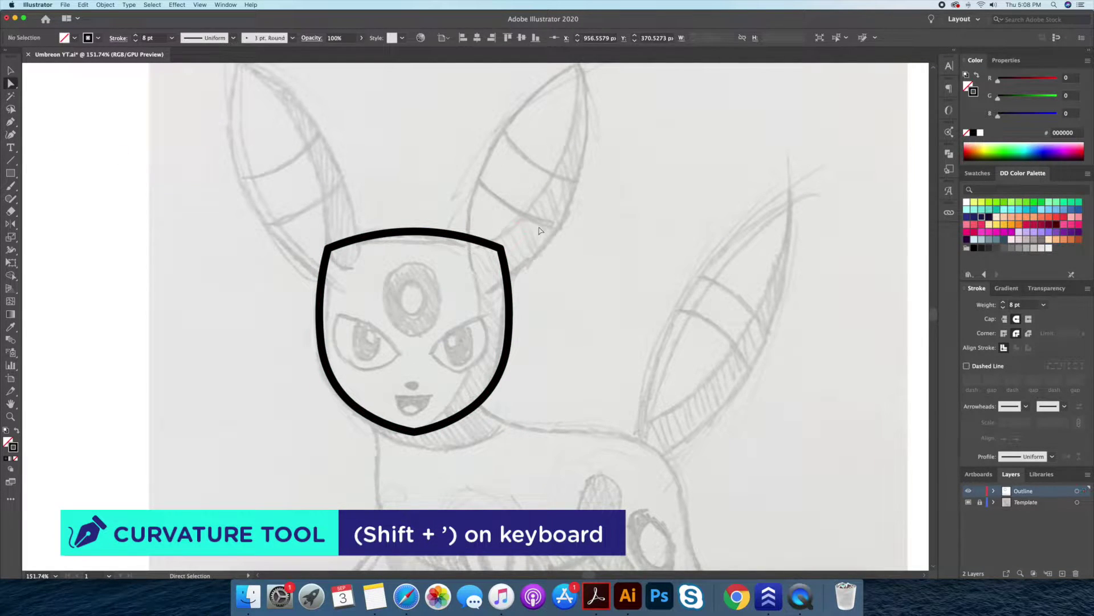
- Round the head outline's corners using its live corner widgets
left_click(326, 246)
left_click_drag(393, 272, 393, 272)
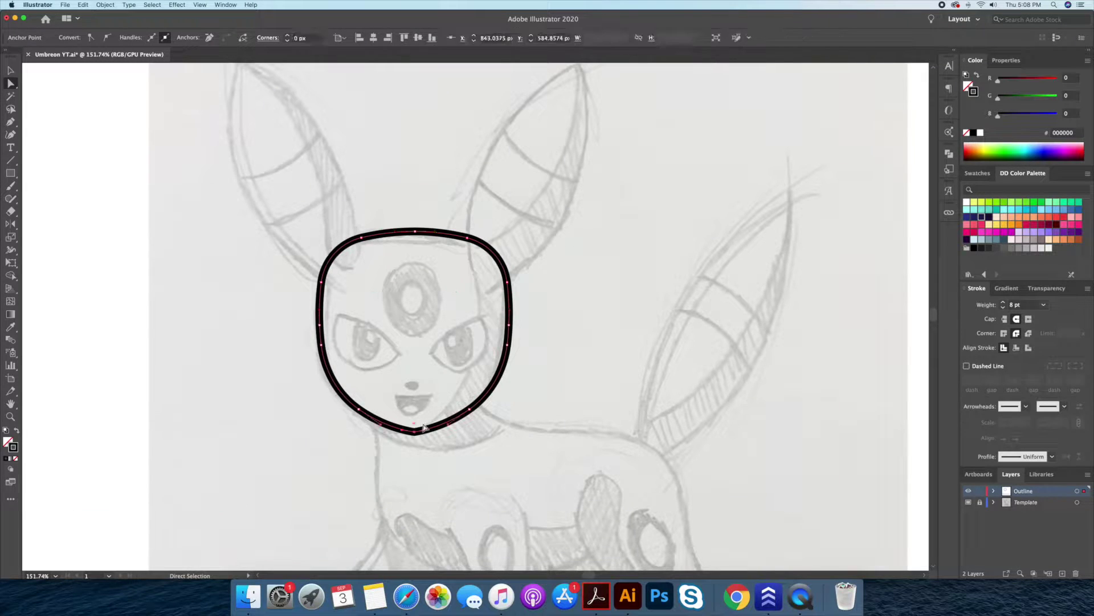
scroll(638, 336, "down", 2)
key("v")
left_click(626, 311)
left_click_drag(436, 279, 446, 303)
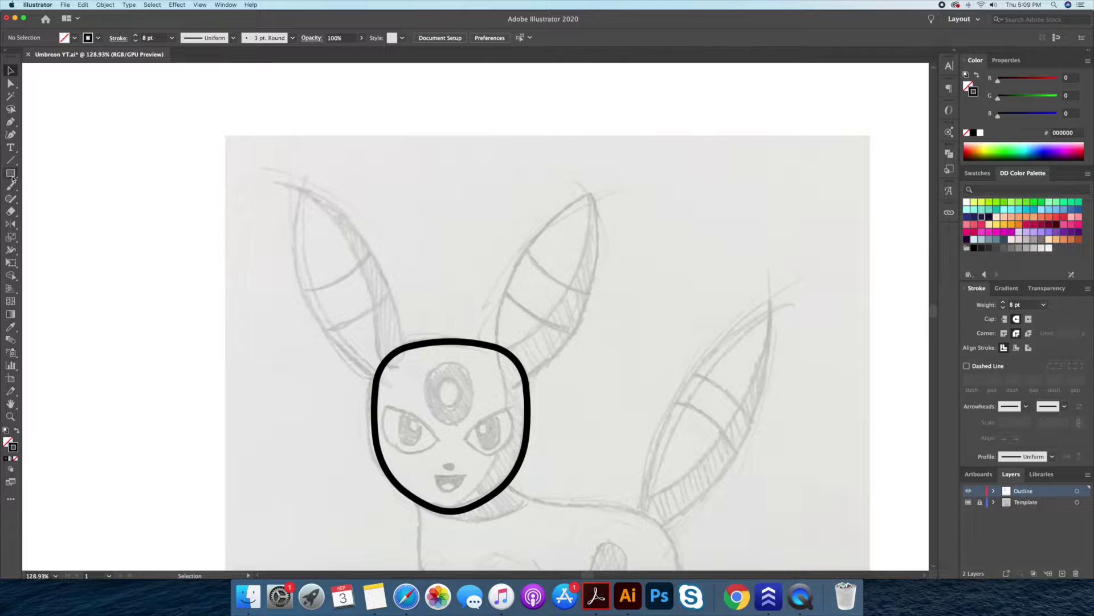
- Draw two overlapping circles and keep only their lens-shaped overlap with Shape Builder
left_click_drag(13, 179, 80, 198)
mouse_move(240, 280)
left_mouse_down()
mouse_move(306, 321)
mouse_move(397, 321)
left_mouse_up()
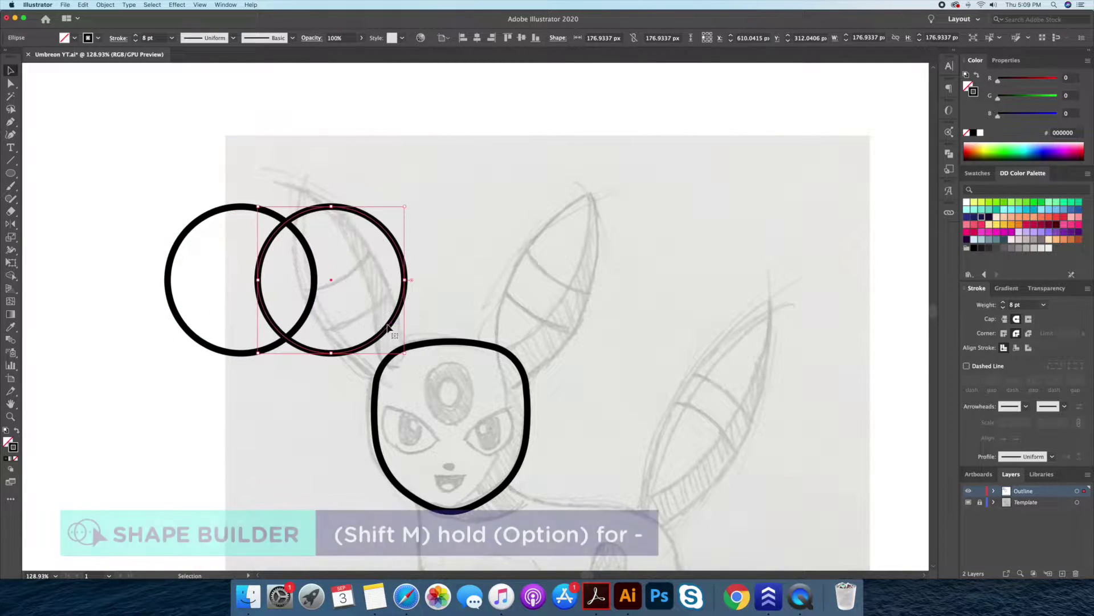
left_click(281, 361)
key("shift+m")
mouse_move(281, 361)
left_mouse_down()
mouse_move(317, 313)
mouse_move(171, 320)
left_mouse_up()
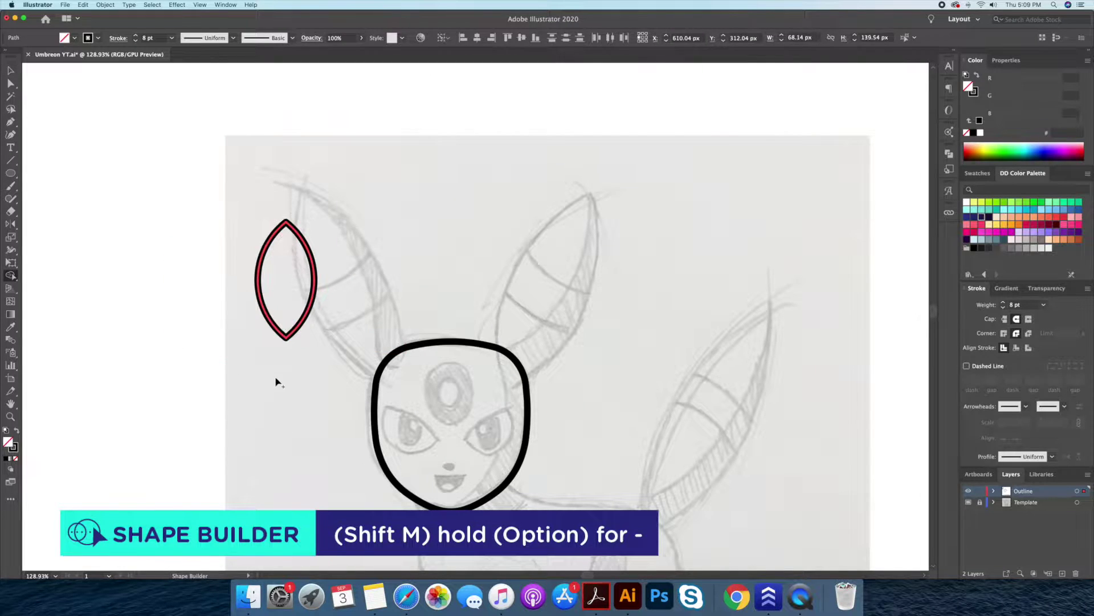
- Stretch the lens taller and widen it evenly on both sides
key("v")
left_click_drag(285, 220, 286, 173)
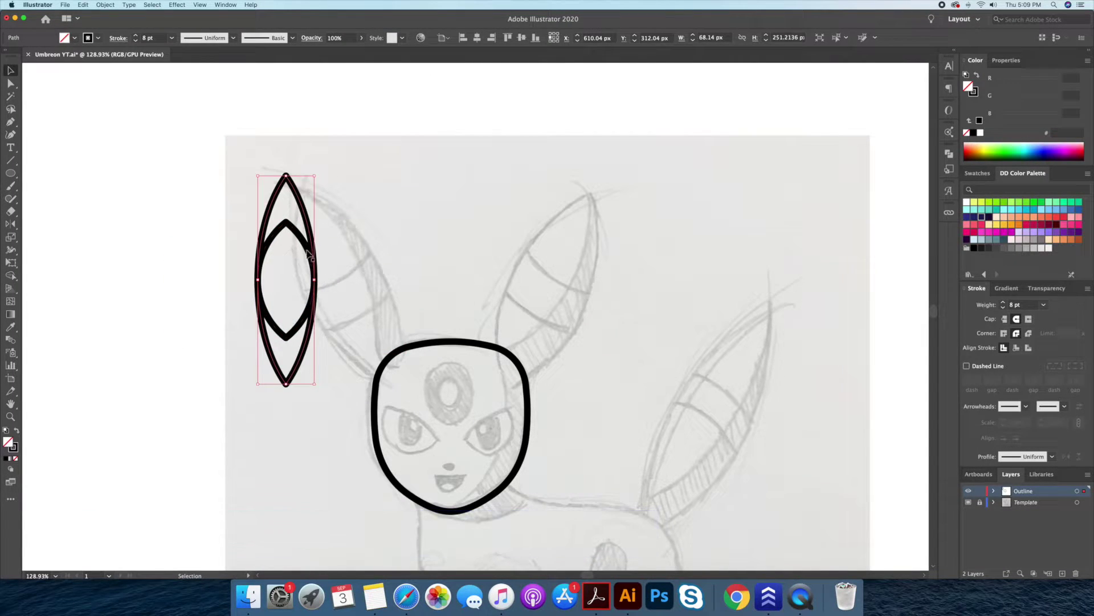
left_click_drag(314, 280, 327, 280)
left_click(350, 267)
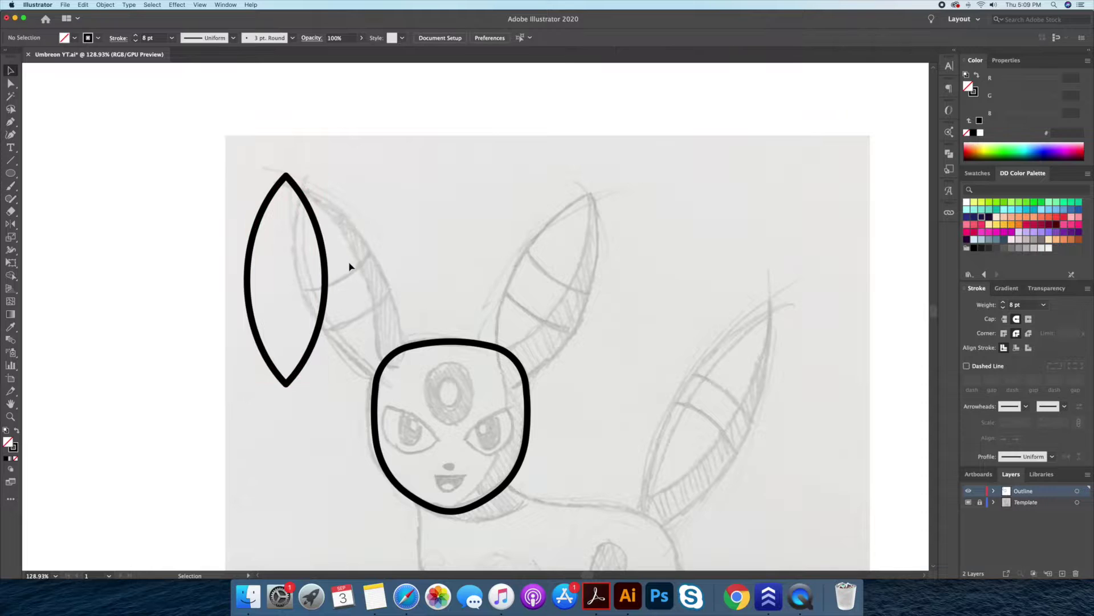
- Tilt the lens about 30° and nudge it over the sketched left ear
left_click_drag(201, 239, 283, 262)
left_click(407, 302)
mouse_move(410, 303)
left_mouse_down()
mouse_move(402, 283)
mouse_move(461, 292)
left_mouse_up()
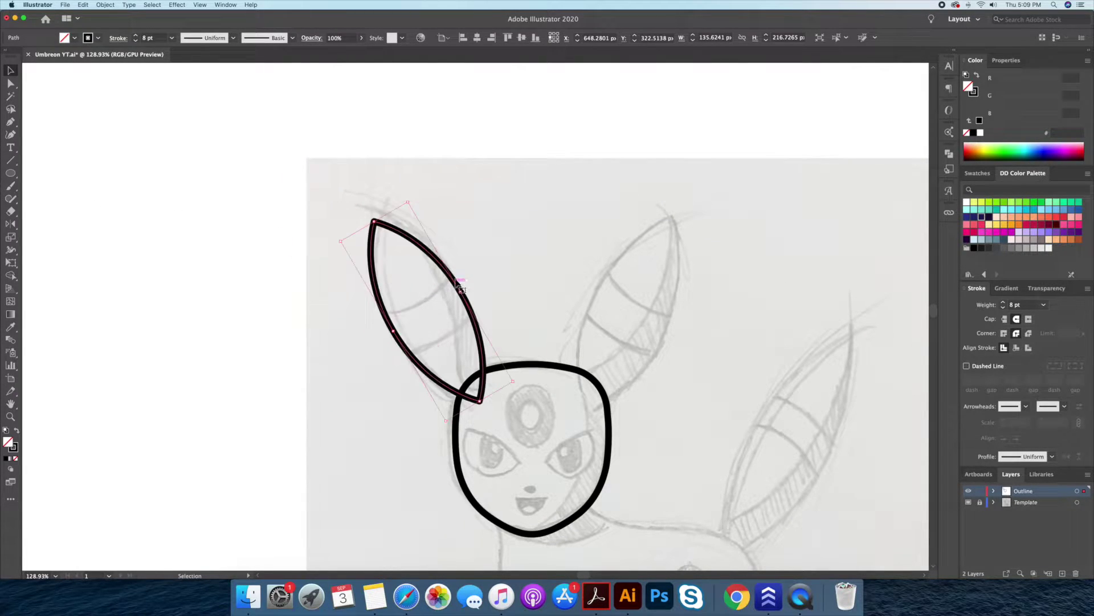
left_click_drag(413, 200, 408, 197)
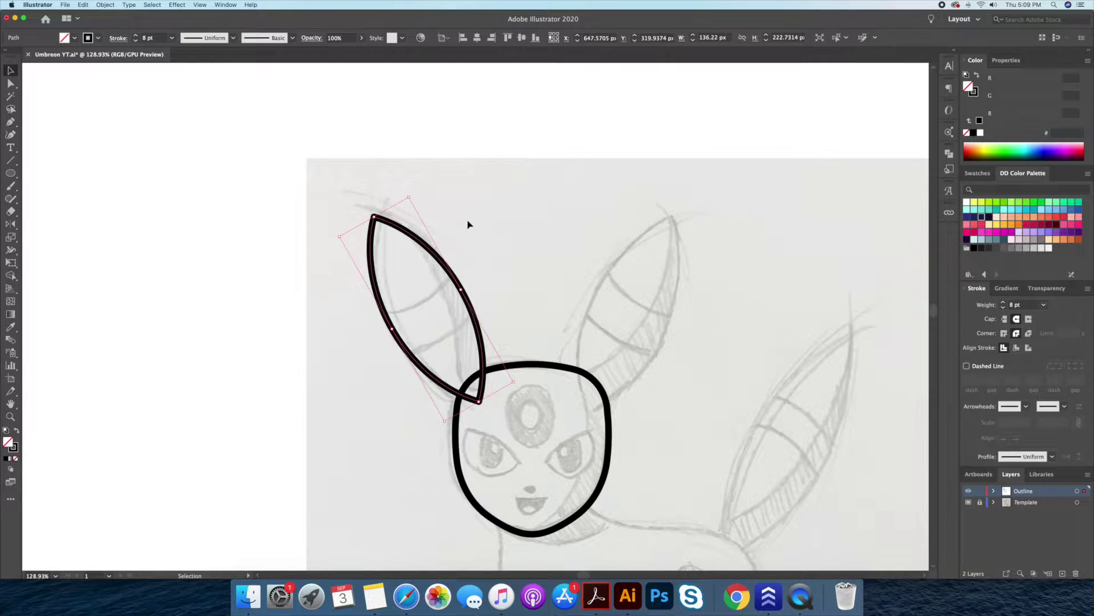
key("Left")
key("Down")
left_click(493, 259)
left_click(489, 351)
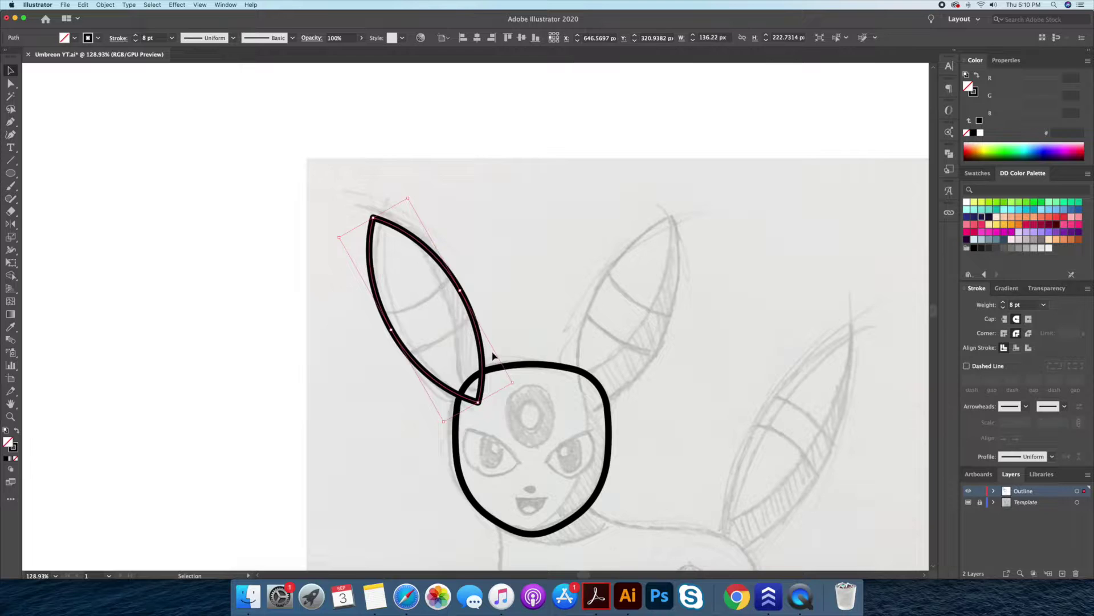
scroll(471, 395, "up", 5)
- Remove the ear's bottom anchor point to open its shape
key("p")
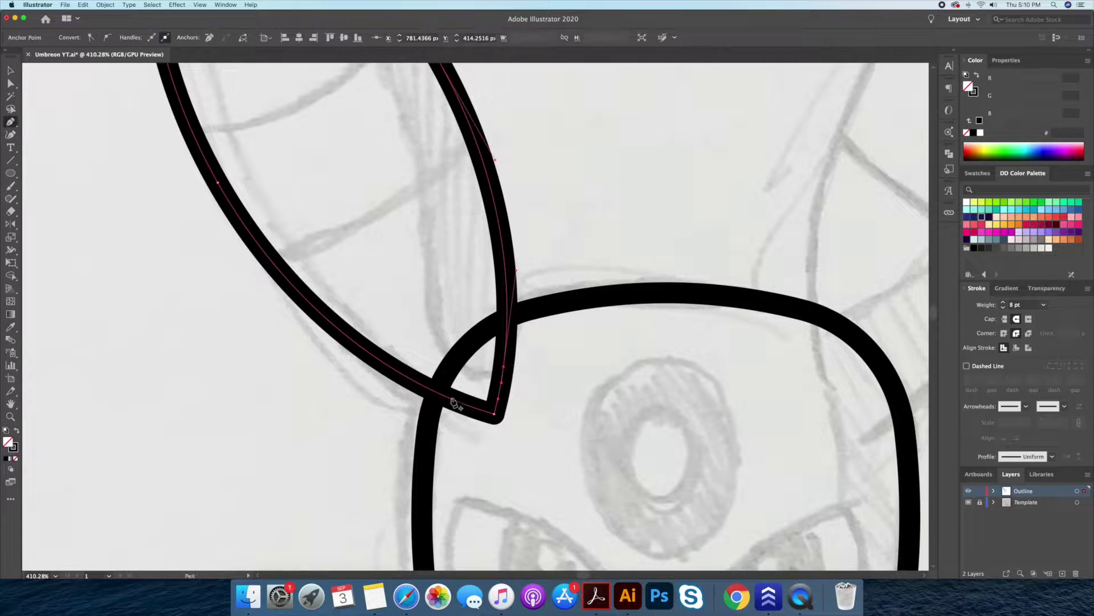
key("Delete")
key("z")
left_click(575, 229, "alt")
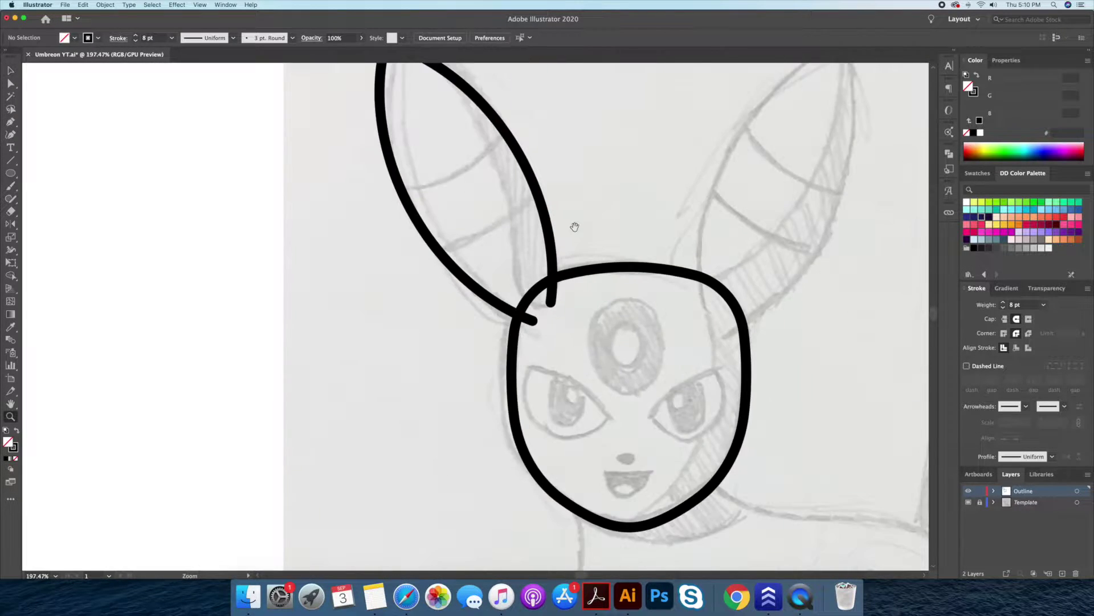
scroll(574, 228, "up", 3)
- Draw a stripe band across the ear and curve its top and bottom edges
key("p")
left_click(314, 287)
left_click(374, 274)
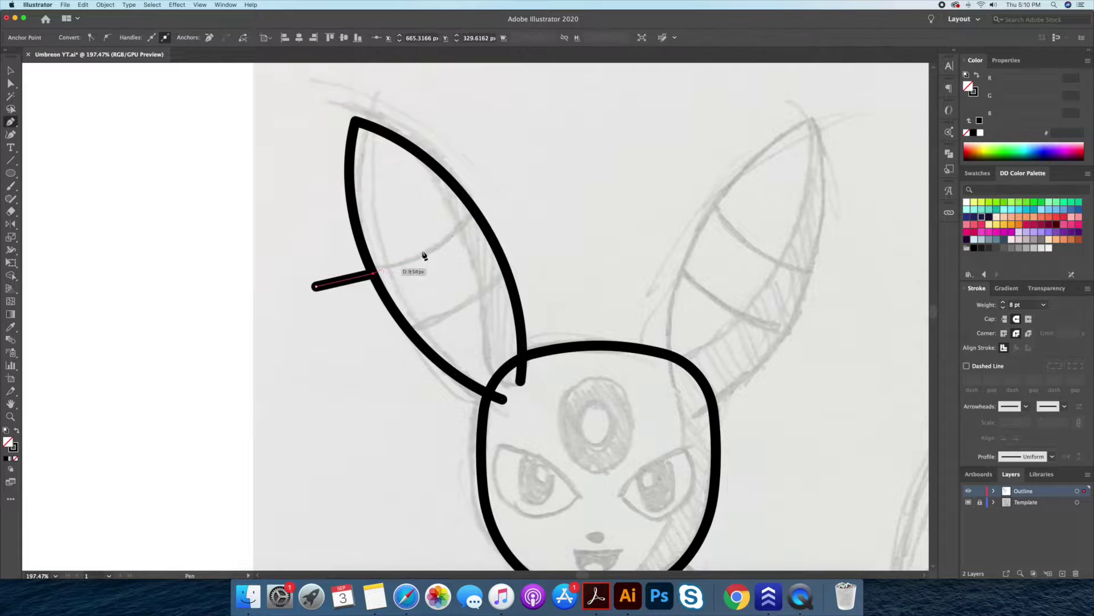
left_click(505, 199)
left_click(542, 245)
left_click(506, 272)
left_click(377, 346)
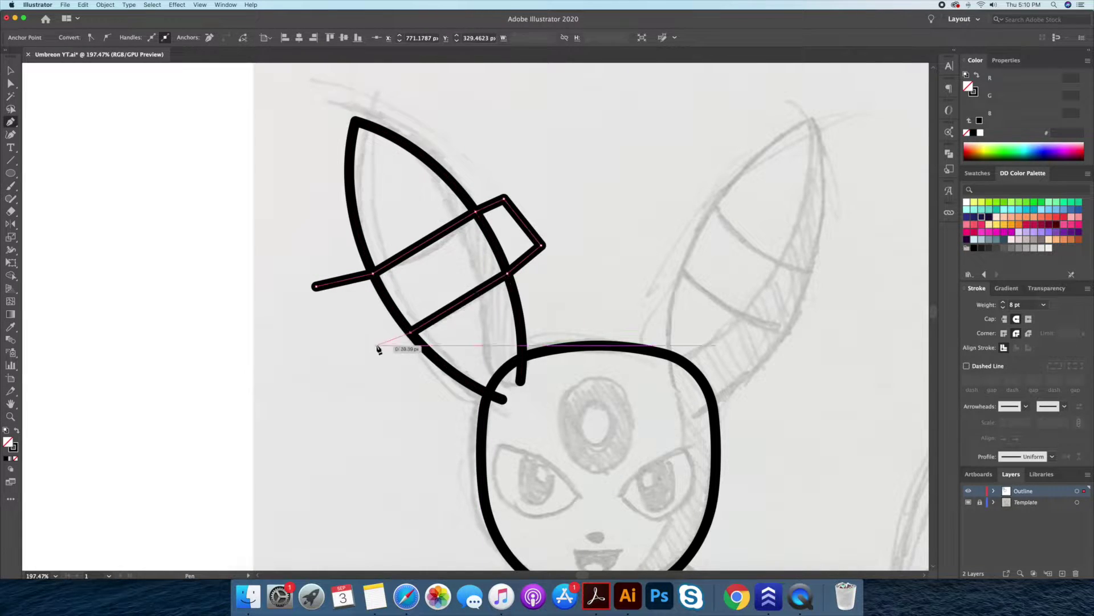
left_click(314, 287)
key("v")
left_click(13, 137)
left_click_drag(425, 244, 425, 253)
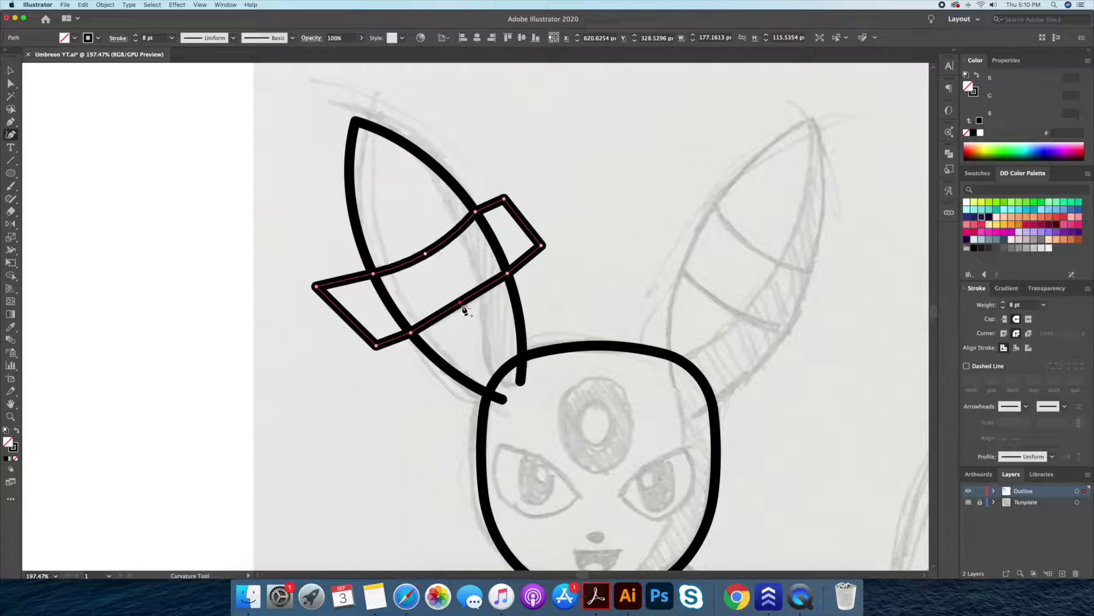
left_click(463, 308)
- Trim away the band pieces lying outside the ear with Shape Builder
key("v")
left_click(525, 286)
left_click(514, 295)
left_click(527, 265, "shift")
key("shift+m")
left_click(521, 234, "alt")
left_click(342, 296, "alt")
- Copy the striped ear, reflect it vertically, and place it over the right ear
left_click(433, 361)
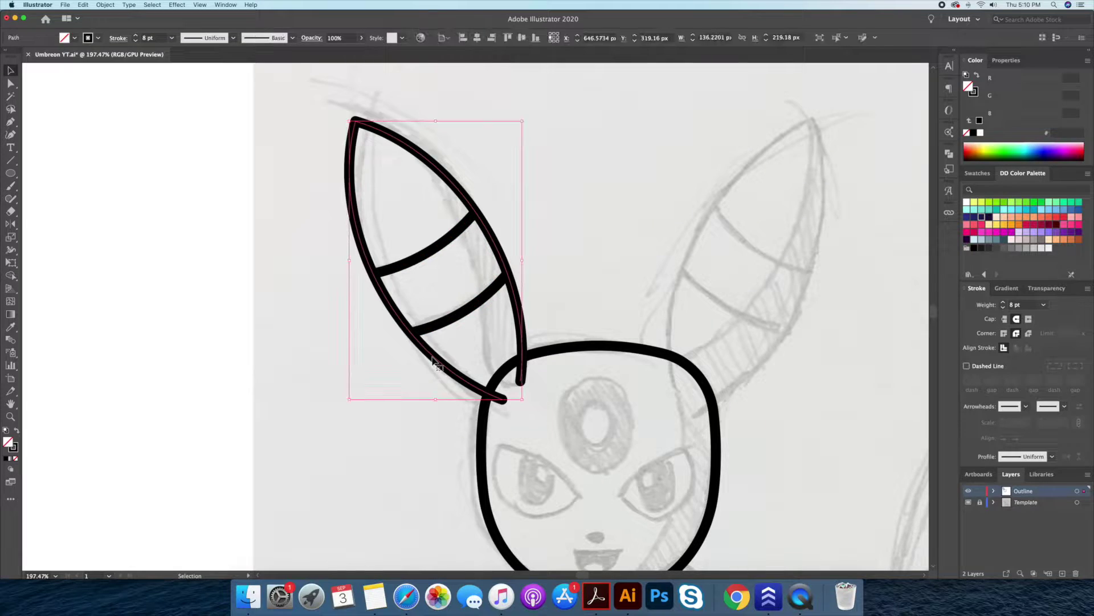
left_click_drag(433, 361, 367, 361, "alt")
key("Delete")
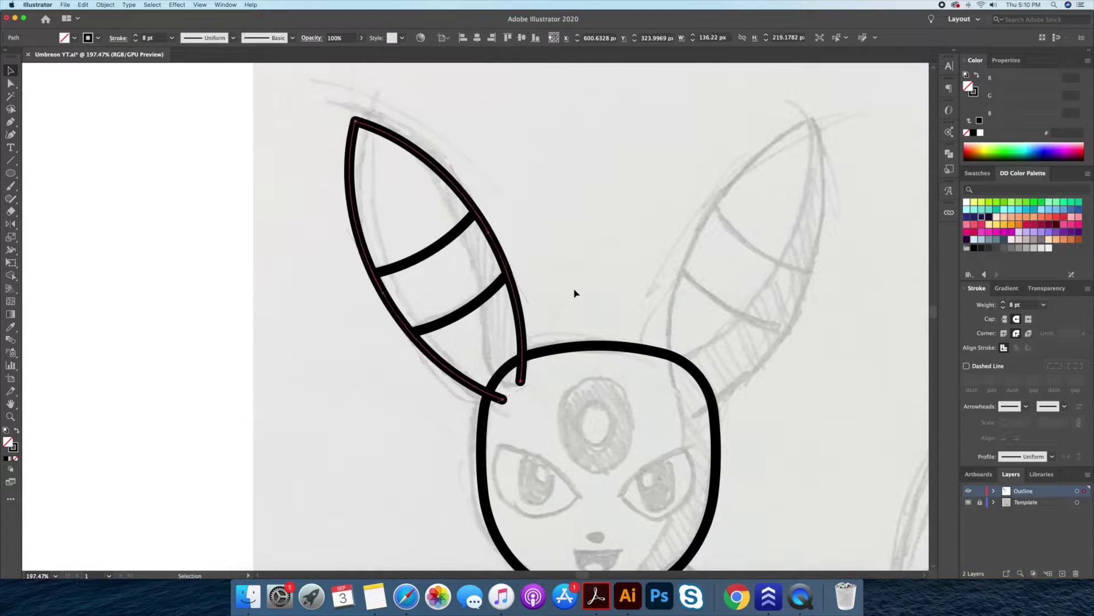
scroll(541, 274, "down", 2)
mouse_move(381, 313)
left_mouse_down()
mouse_move(354, 256)
mouse_move(496, 297)
mouse_move(659, 323)
left_mouse_up()
right_click(496, 298)
left_click(627, 454)
key("Return")
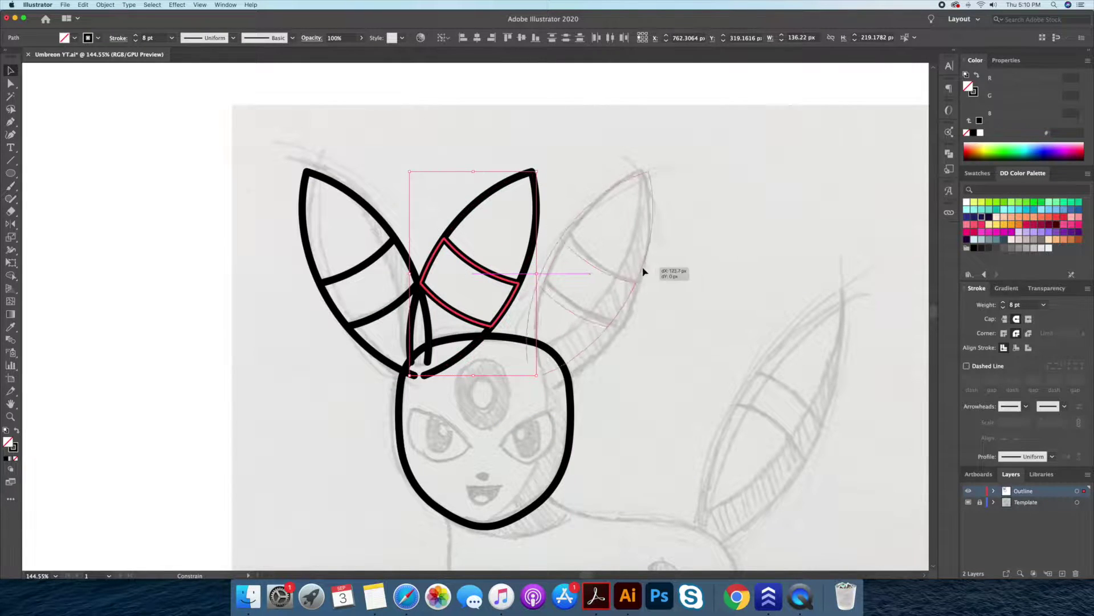
left_click(660, 322)
left_click_drag(481, 266, 481, 208)
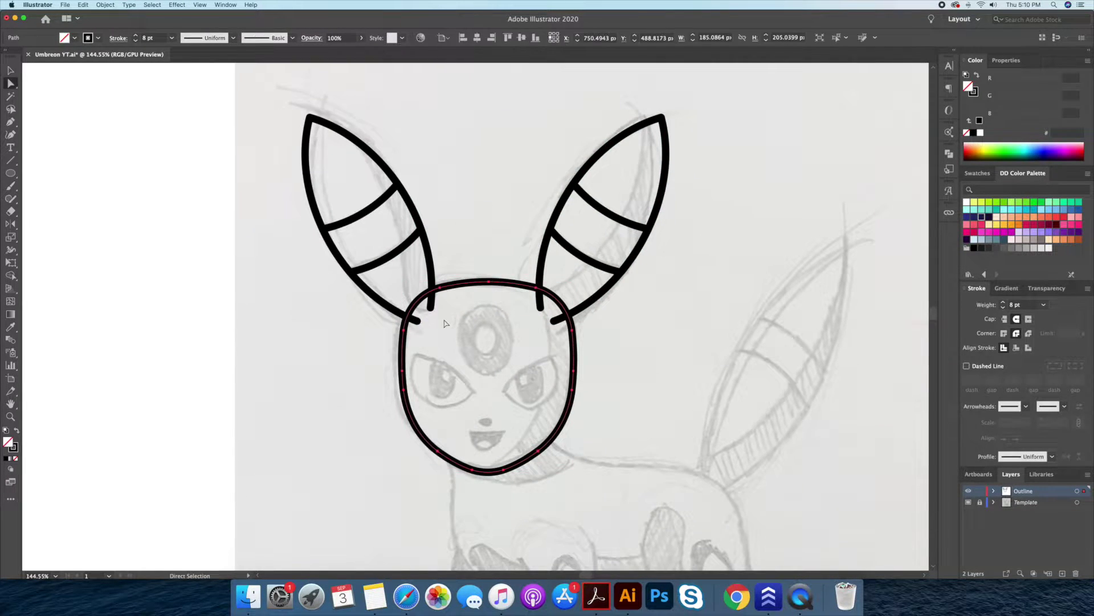
- Select the ears and head and centre them horizontally
scroll(473, 258, "up", 3)
key("ctrl+a")
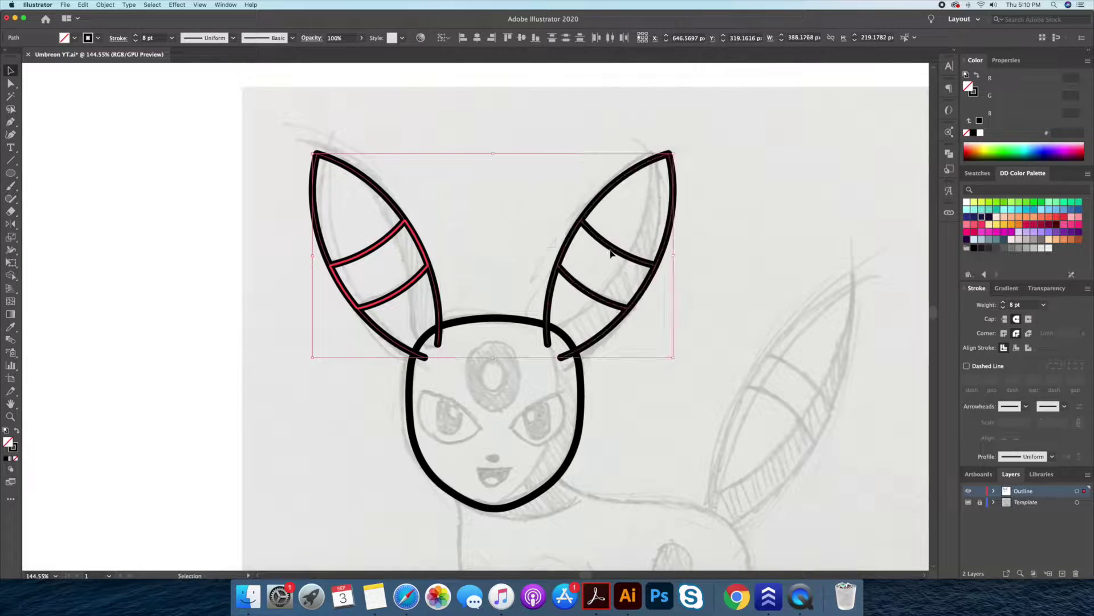
left_click(476, 38)
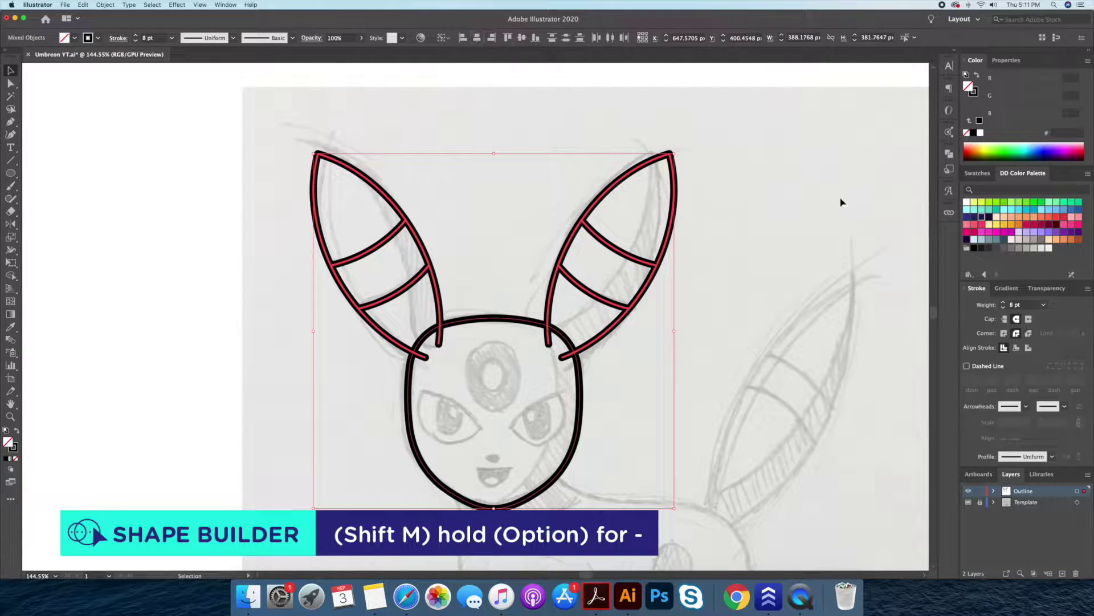
- With Shape Builder, delete the head arc segments inside both ear bases, then zoom back out
left_click(753, 183)
key("ctrl+a")
left_click_drag(419, 335, 569, 310)
key("shift+m")
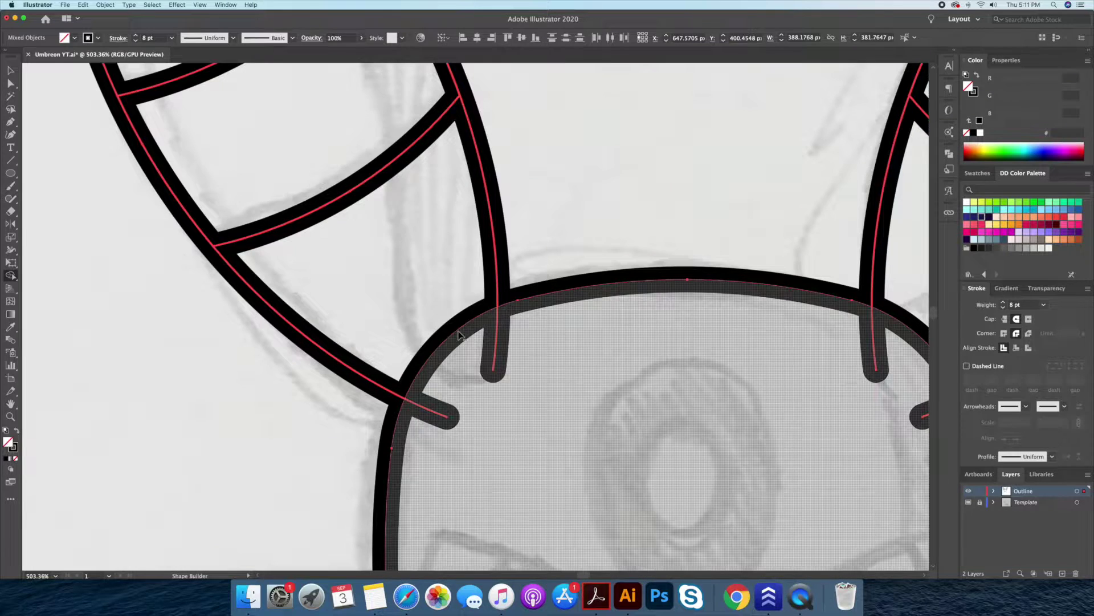
left_click(459, 333, "alt")
left_click_drag(659, 262, 323, 263)
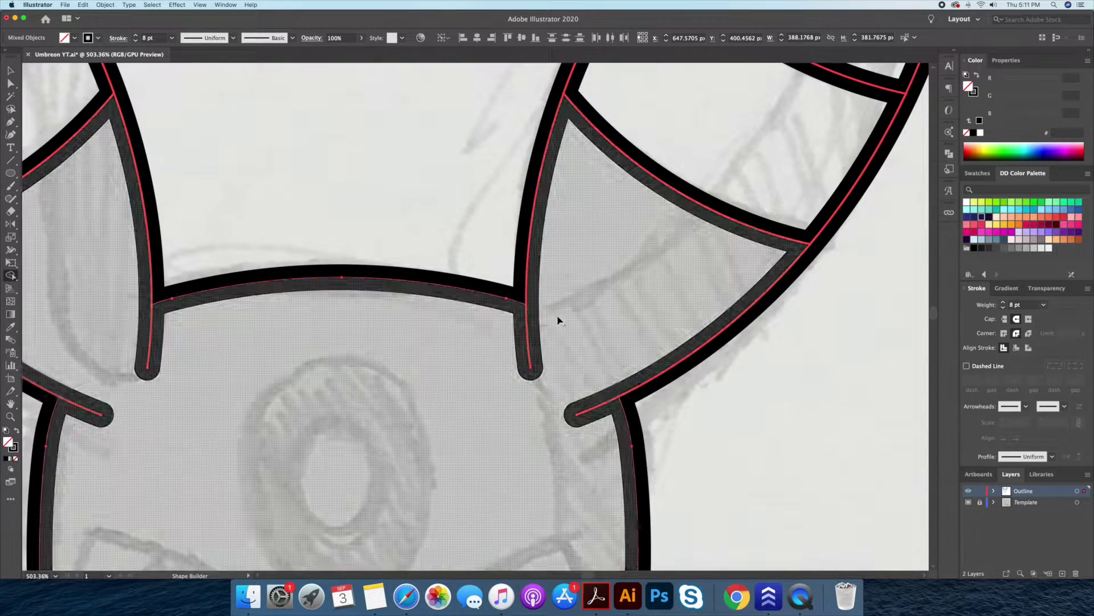
key("v")
left_click(429, 236)
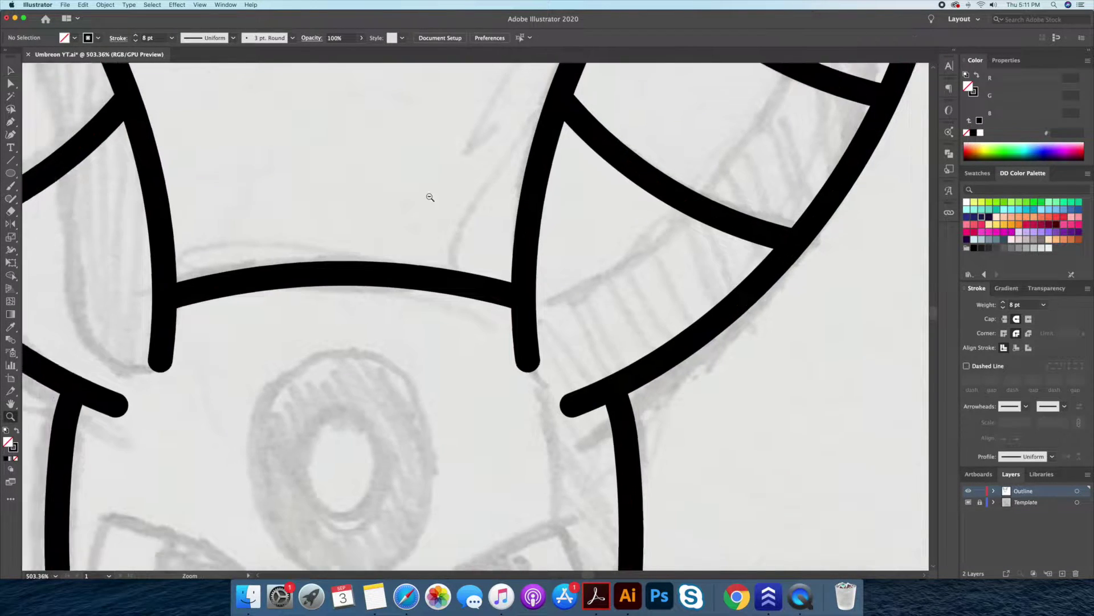
scroll(399, 240, "down", 10)
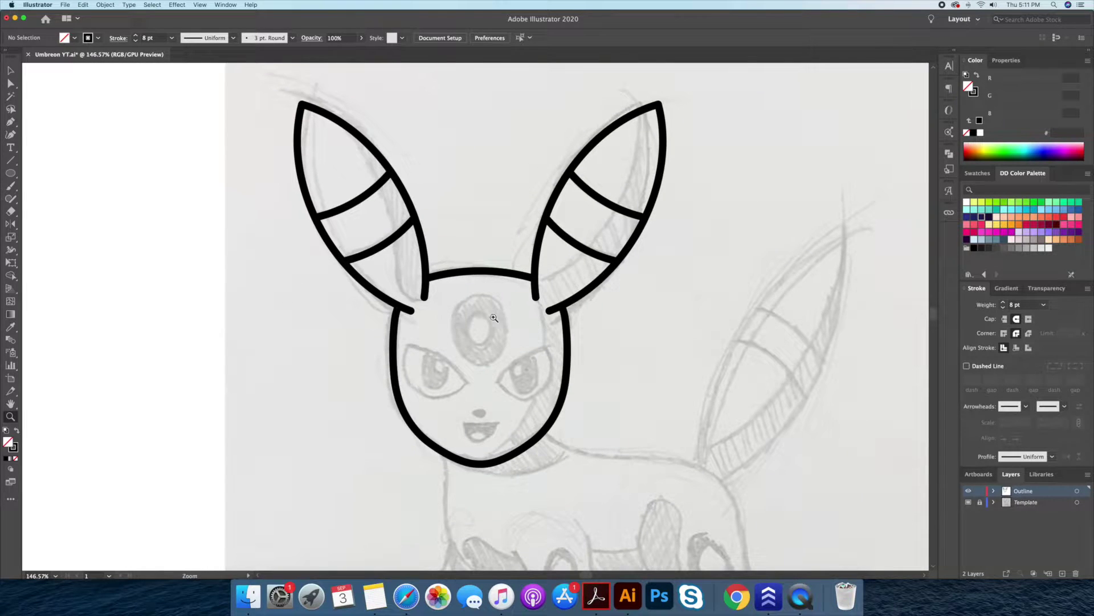
scroll(439, 296, "up", 5)
- Pen a curved 6 pt line for the left eye's upper edge
key("p")
left_click(322, 251)
left_click(457, 342)
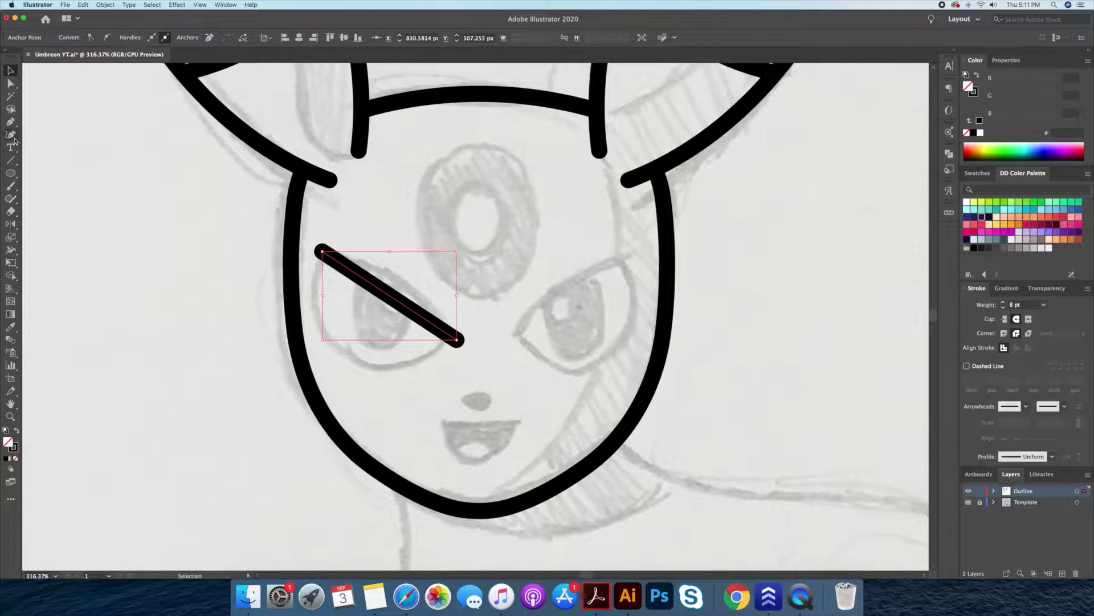
left_click_drag(391, 291, 399, 276)
key("v")
left_click(1003, 307)
left_click(1002, 308)
left_click(774, 341)
- Draw a circle under the curve and Shape Builder-remove its top, forming the almond eye outline
left_click(11, 173)
left_click_drag(389, 290, 464, 365)
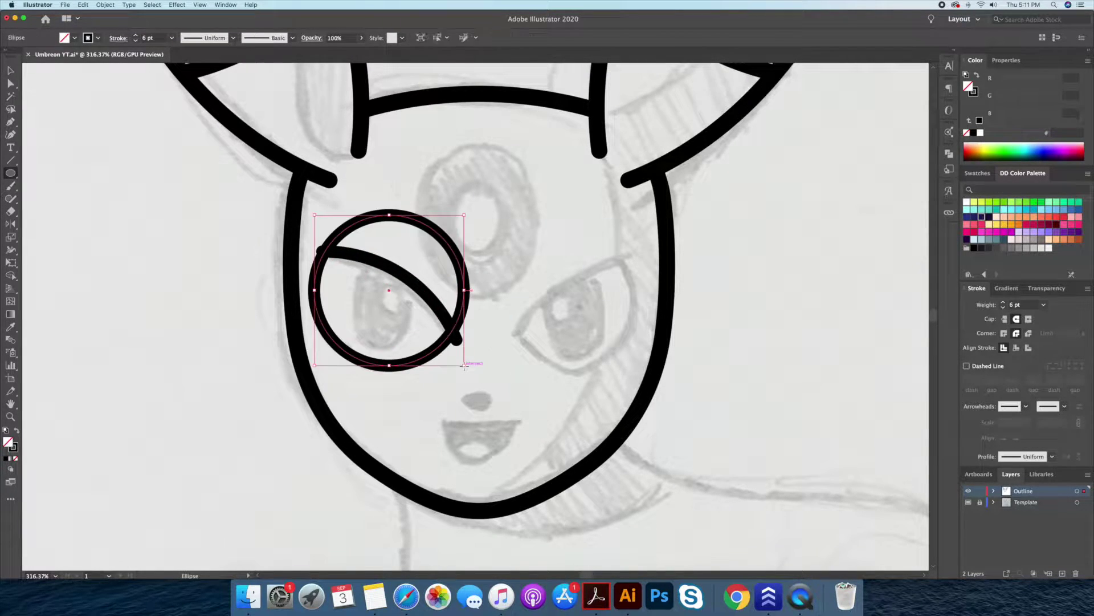
key("v")
key("Right")
key("Up")
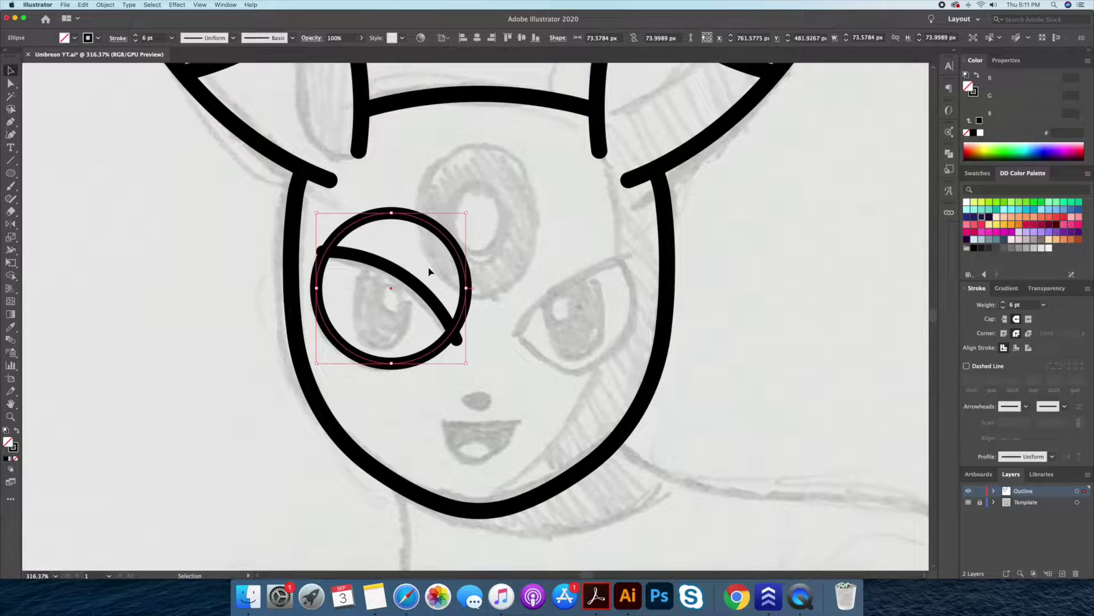
left_click(421, 291, "shift")
key("shift+m")
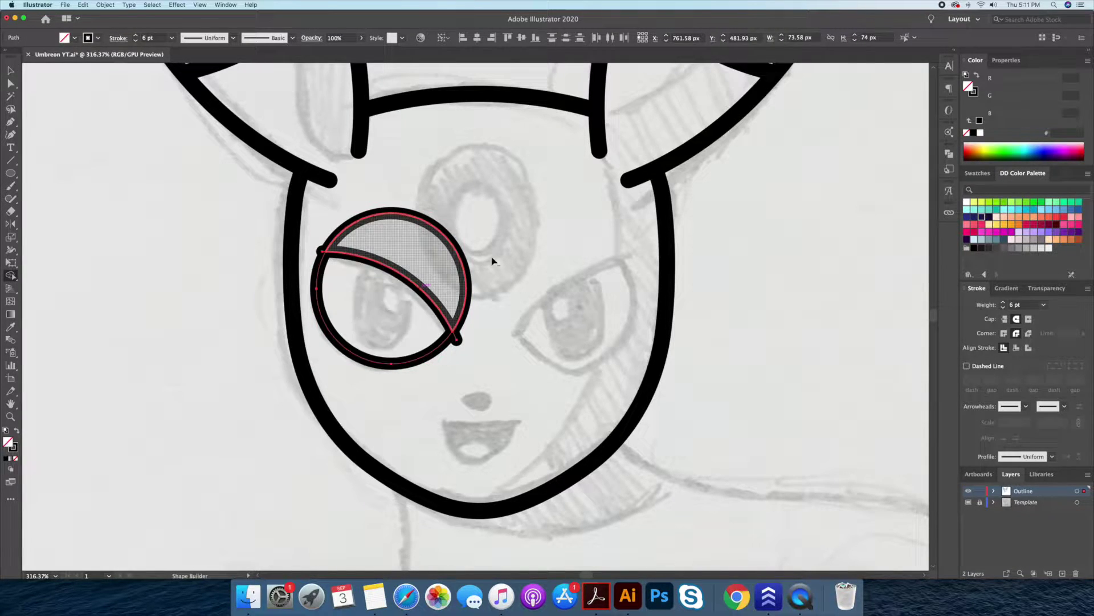
left_click(439, 267, "alt")
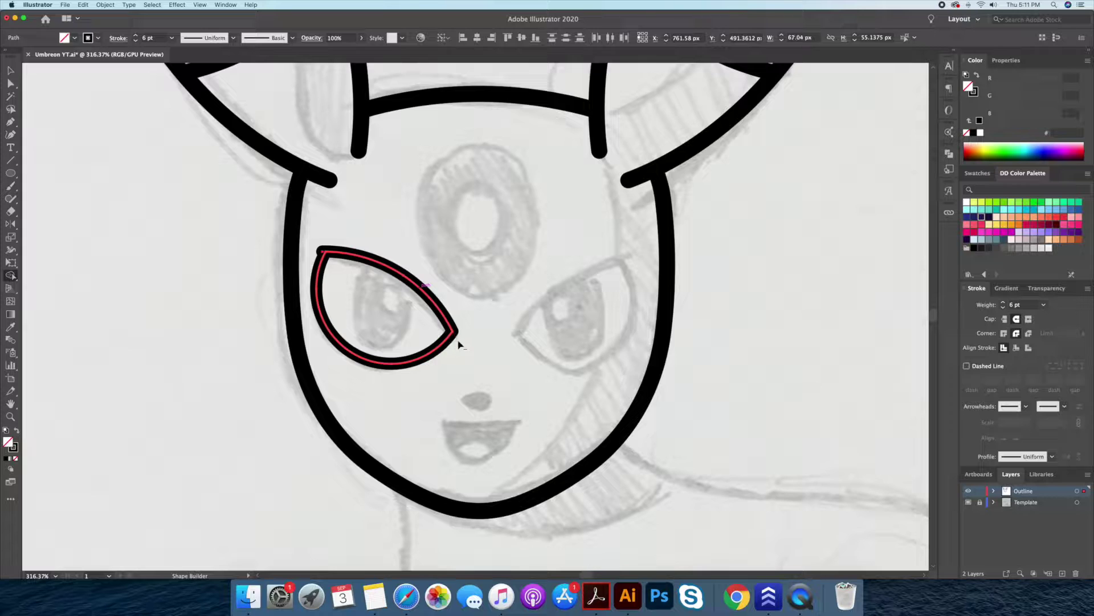
key("super+shift+a")
- Add a black pupil oval behind the eye outline and a small white highlight
key("l")
key("shift+x")
left_click_drag(363, 280, 407, 346)
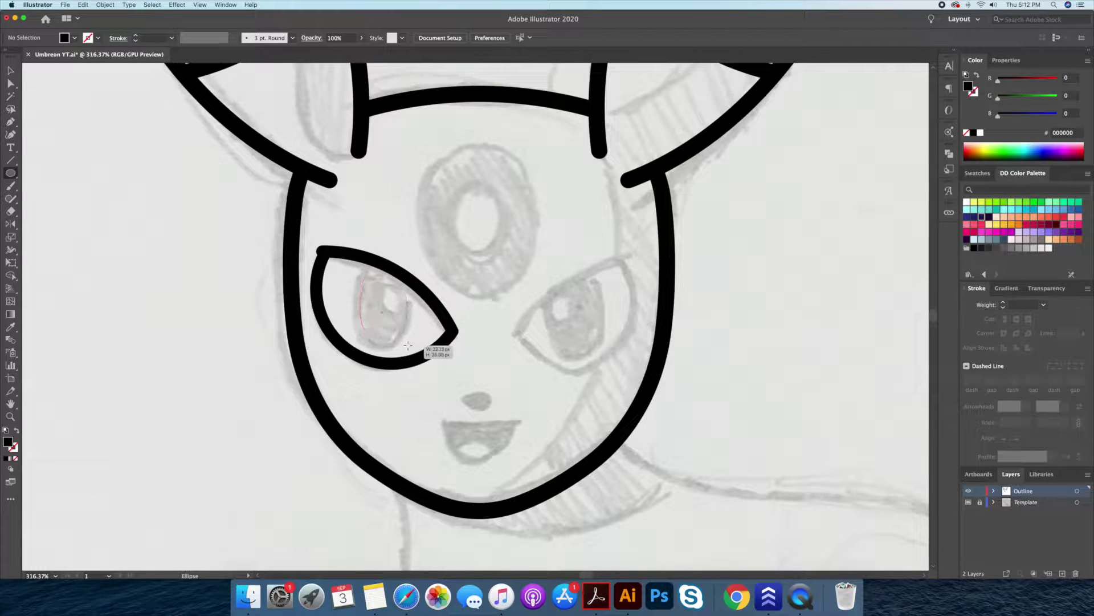
left_click_drag(403, 342, 405, 342)
key("v")
key("super+bracketleft")
left_click(62, 181)
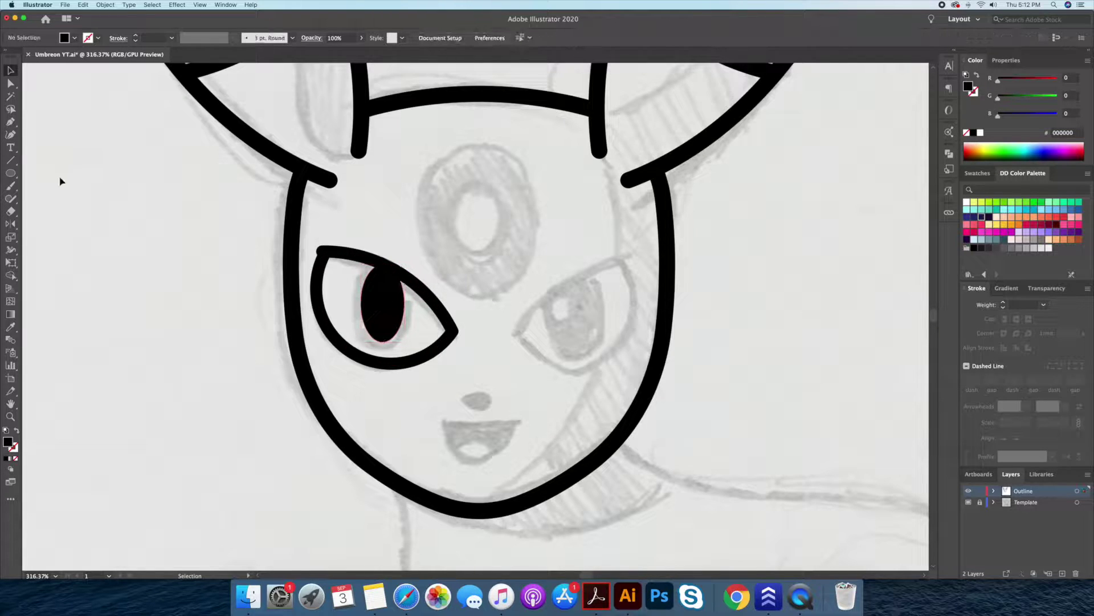
left_click(12, 177)
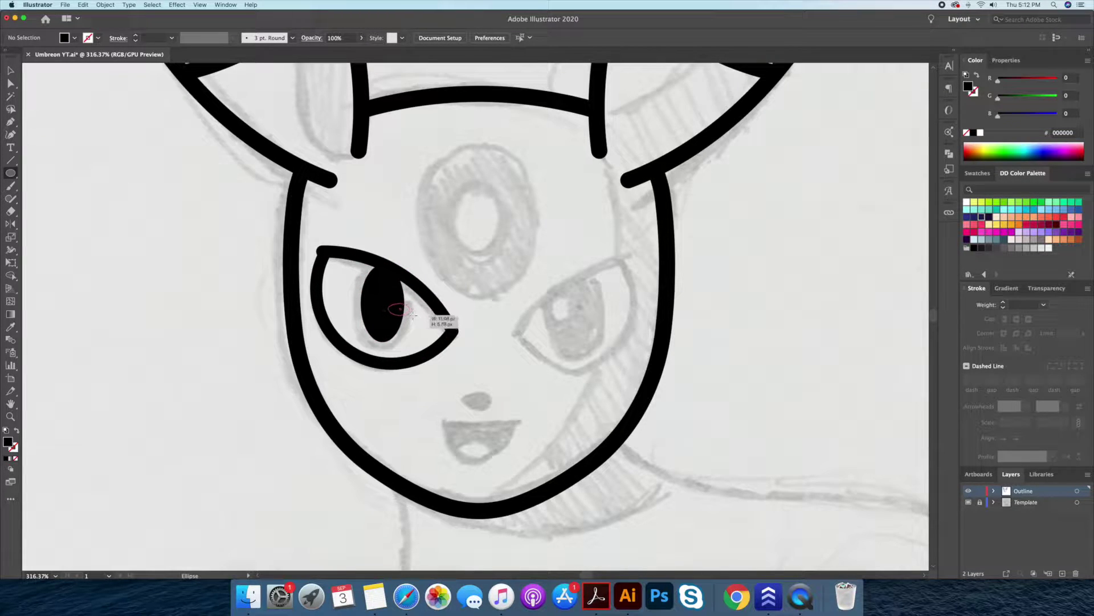
left_click_drag(410, 314, 409, 314)
key("v")
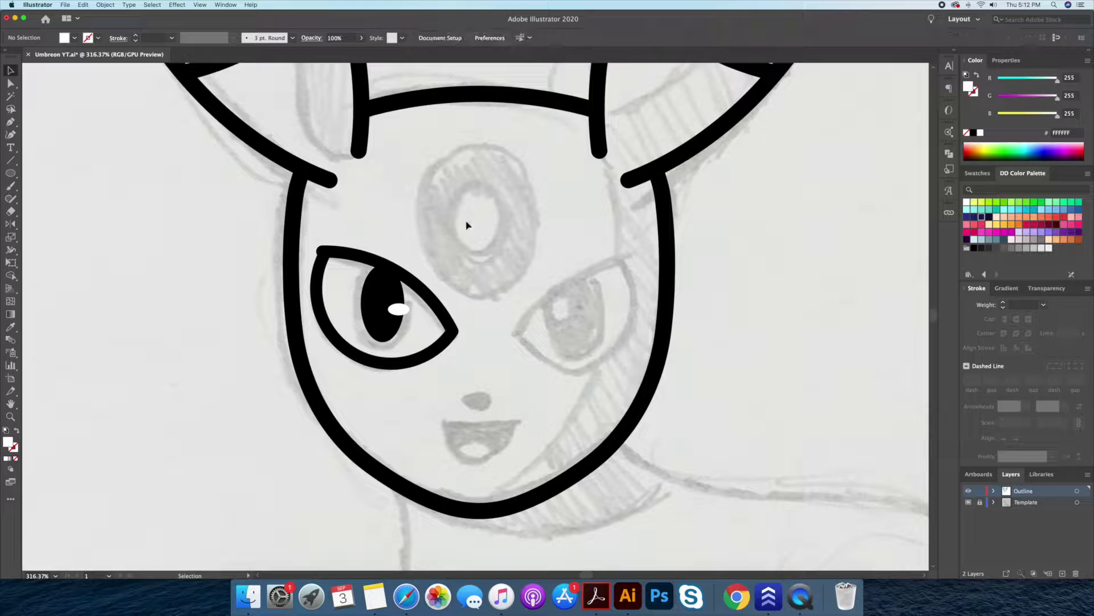
- Alt-drag a copy of the eye, reflect it horizontally, and place it over the right eye
mouse_move(339, 276)
left_mouse_down()
mouse_move(476, 372)
mouse_move(551, 346)
left_mouse_up()
right_click(550, 346)
left_click(661, 470)
key("Return")
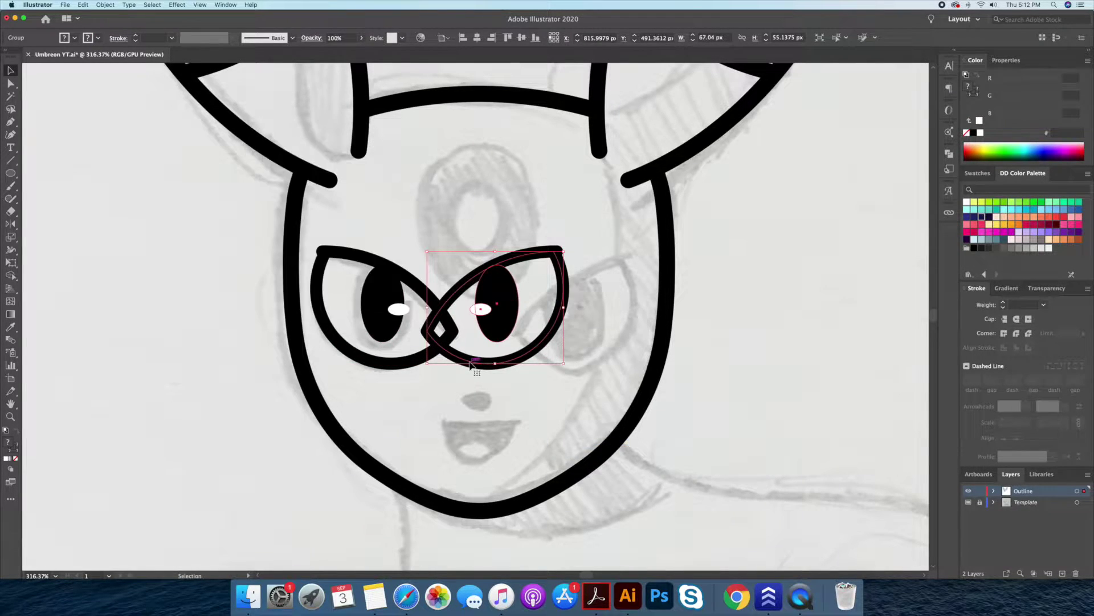
left_click_drag(479, 368, 564, 368)
left_click(498, 398)
- Nudge both eyes slightly left to centre them on the face
left_click(363, 350)
left_click(593, 358, "shift")
left_click_drag(593, 358, 591, 358)
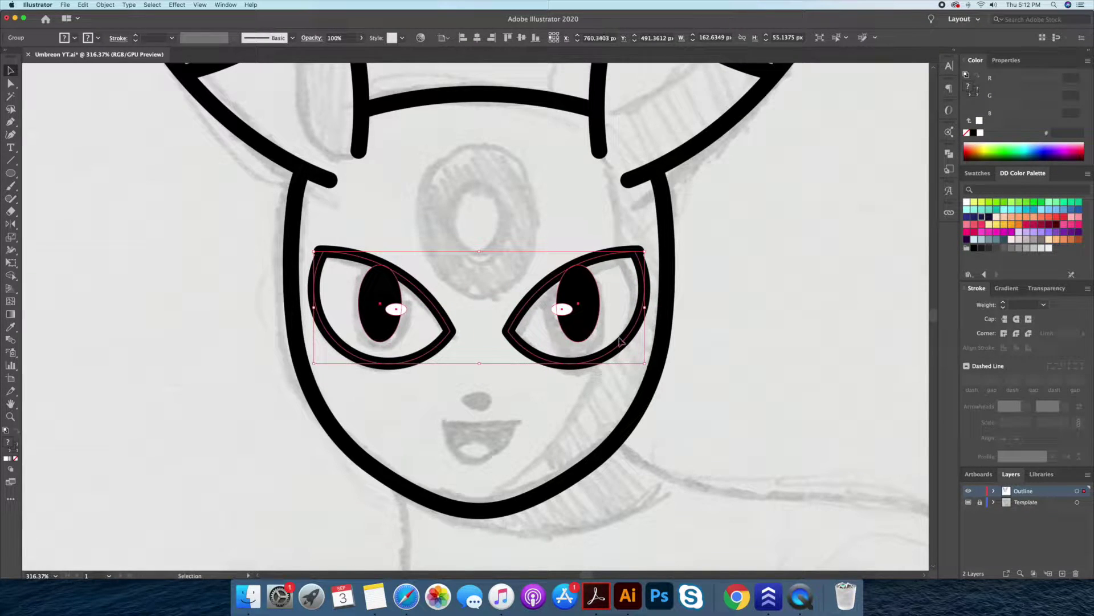
left_click(733, 366)
scroll(153, 212, "down", 3)
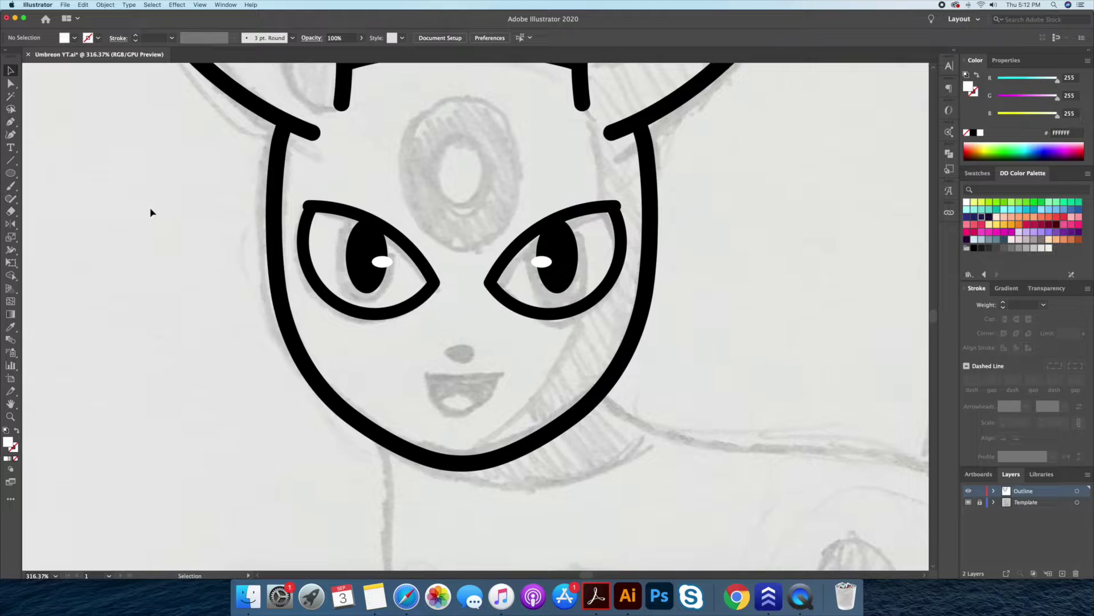
- Draw a black-filled oval and enlarge it to cover the forehead ring
scroll(168, 211, "up", 3)
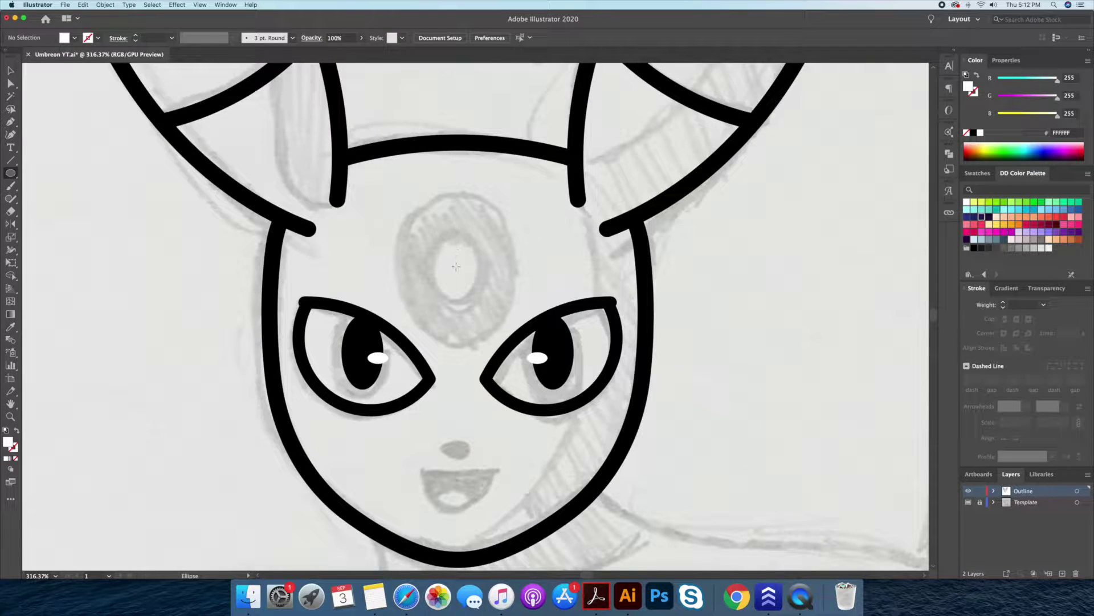
left_click_drag(479, 298, 478, 297)
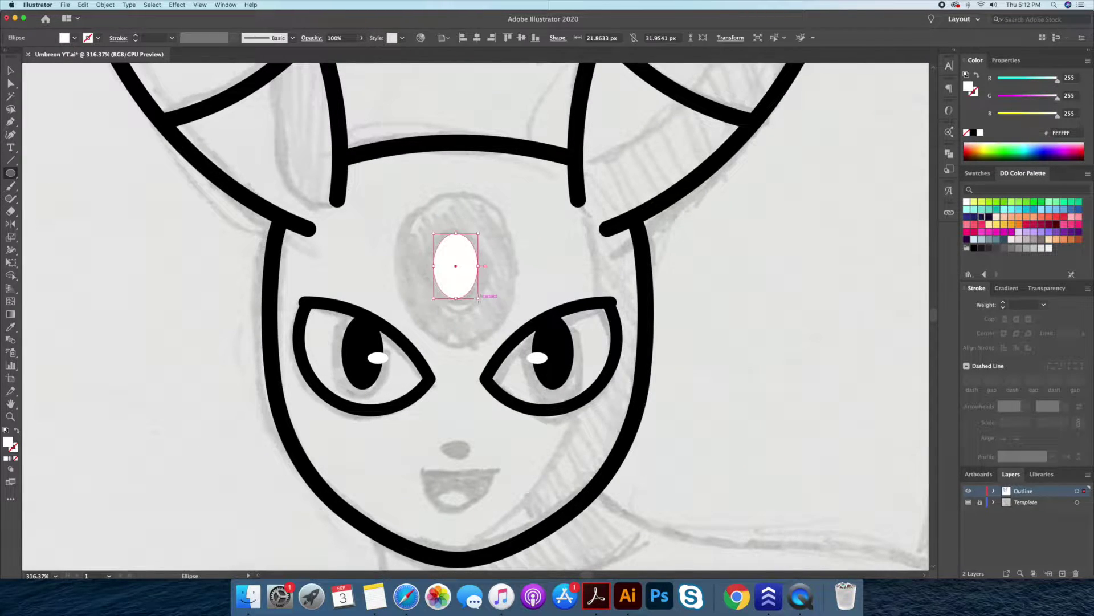
key("i")
left_click(560, 340)
key("v")
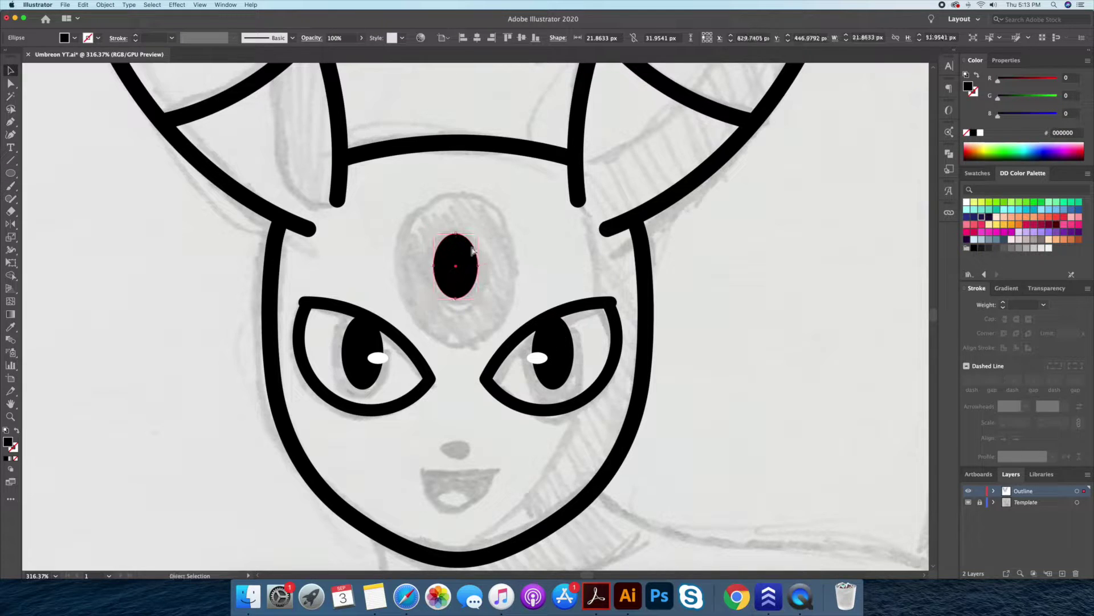
left_click_drag(478, 233, 513, 183)
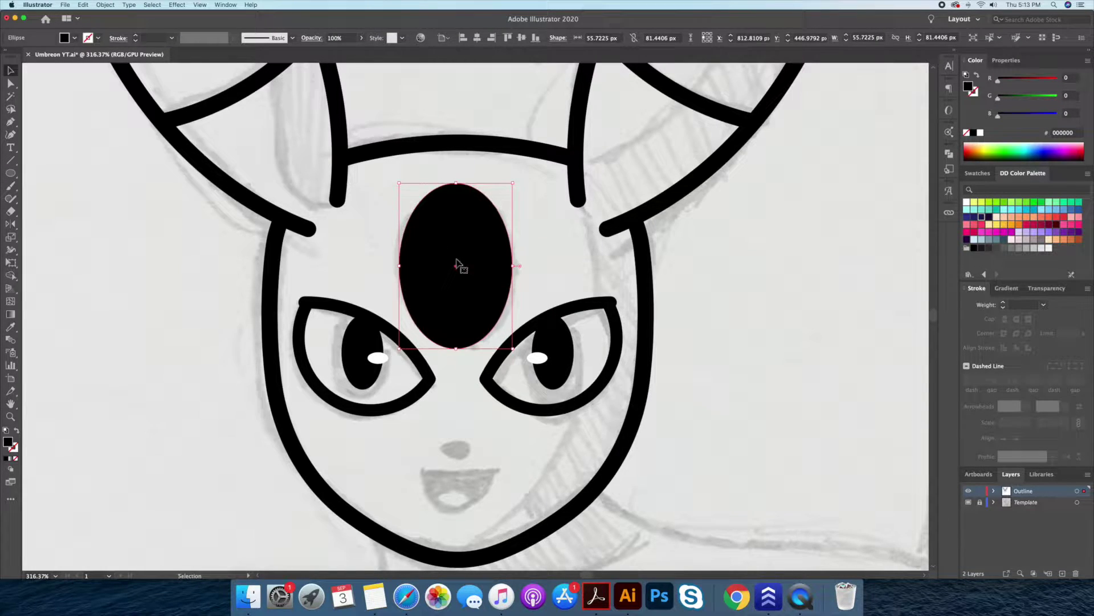
- Fill the small inner oval light grey and stretch it slightly taller and wider
left_click(465, 277)
key("i")
left_click(723, 273)
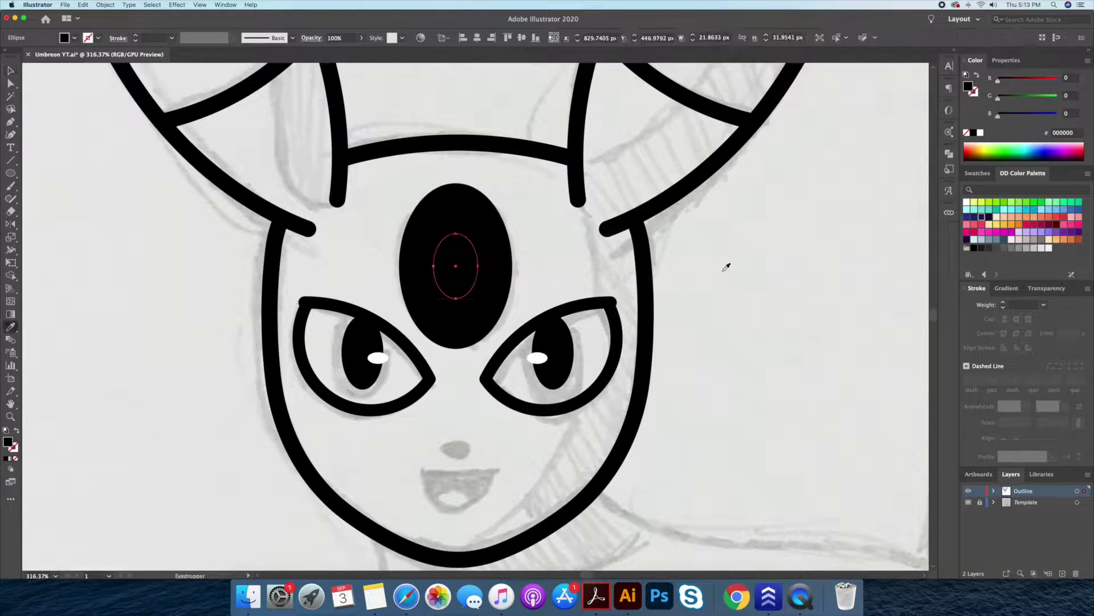
key("v")
left_click(459, 268)
left_click_drag(456, 234, 456, 226)
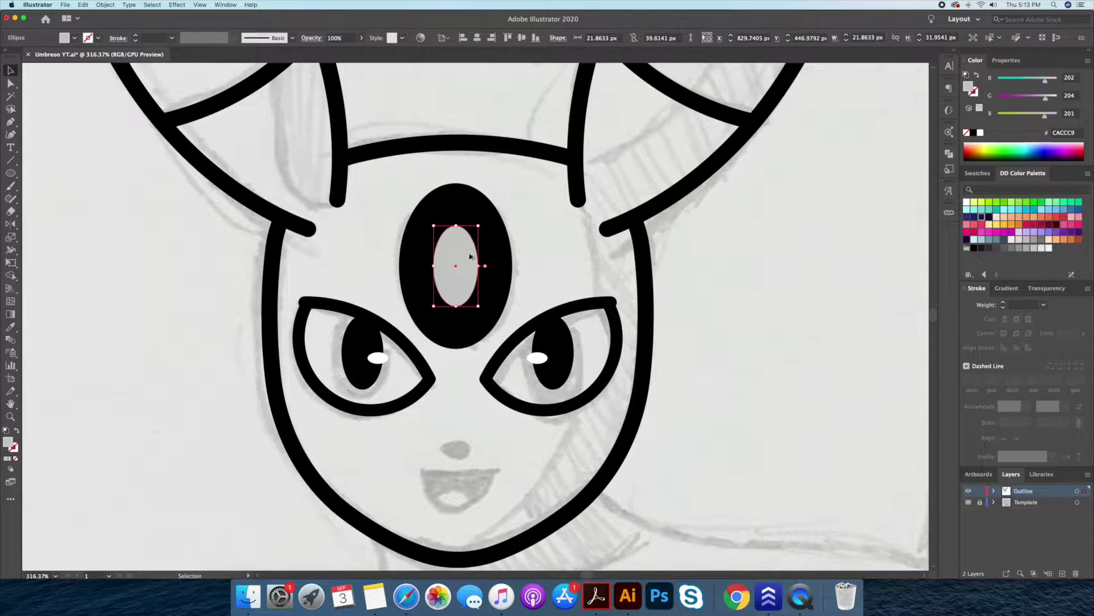
left_click_drag(481, 267, 485, 266)
left_click(625, 288)
- Make a compound path of both ovals so the inner one becomes a hole
left_click(452, 313)
left_click(470, 296, "shift")
key("ctrl+8")
key("ctrl+shift+a")
key("z")
mouse_move(701, 327)
left_mouse_down()
mouse_move(644, 260)
mouse_move(637, 323)
left_mouse_up()
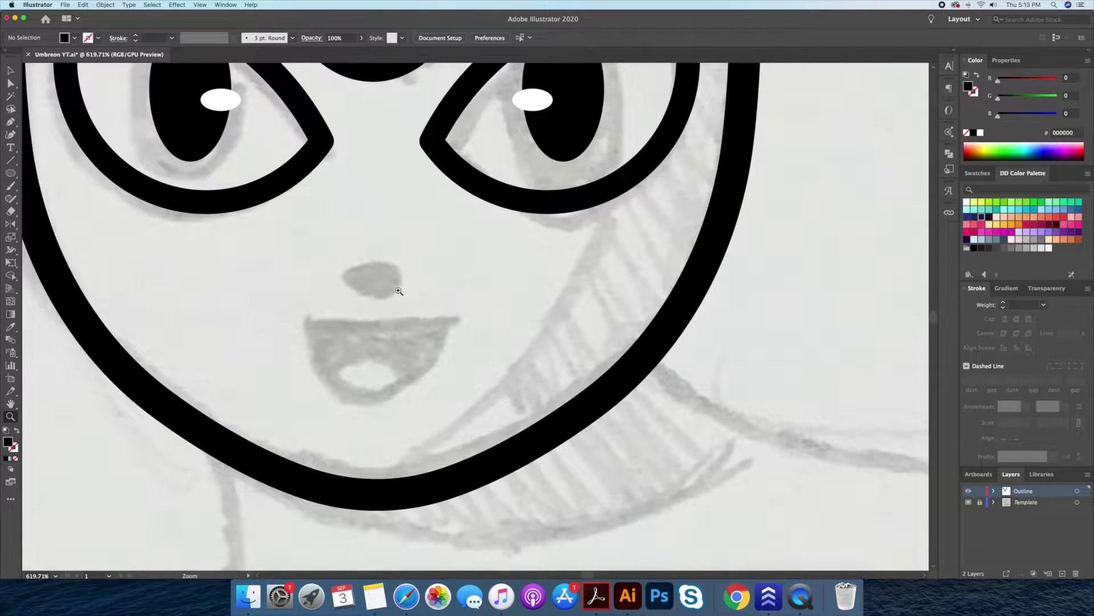
- Draw a polygon triangle nose, shrink it, flip it upside down, and widen it
left_click(10, 174)
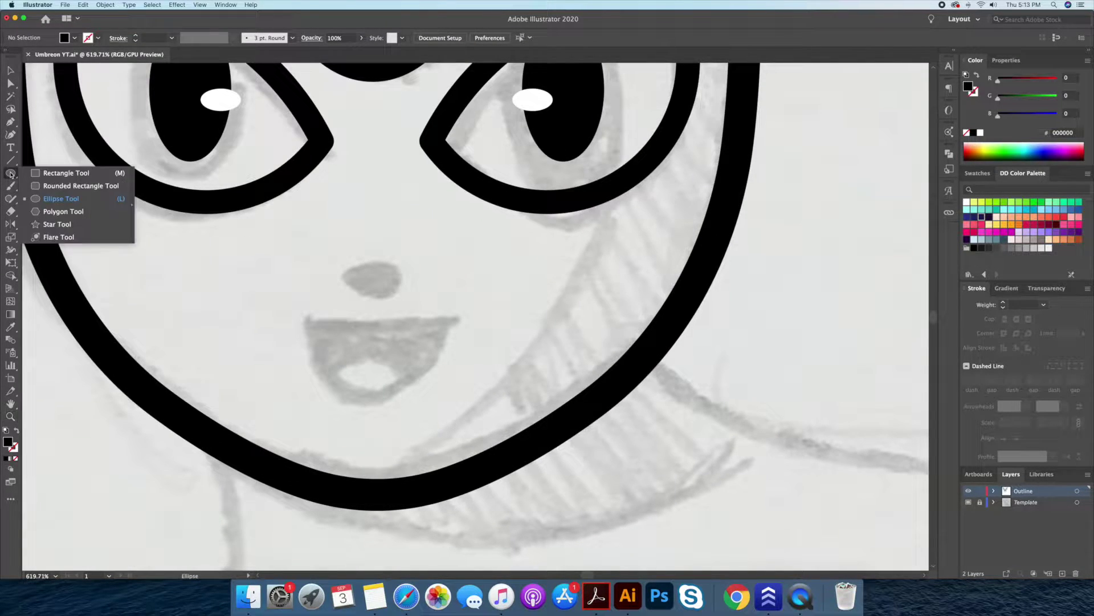
left_click(63, 212)
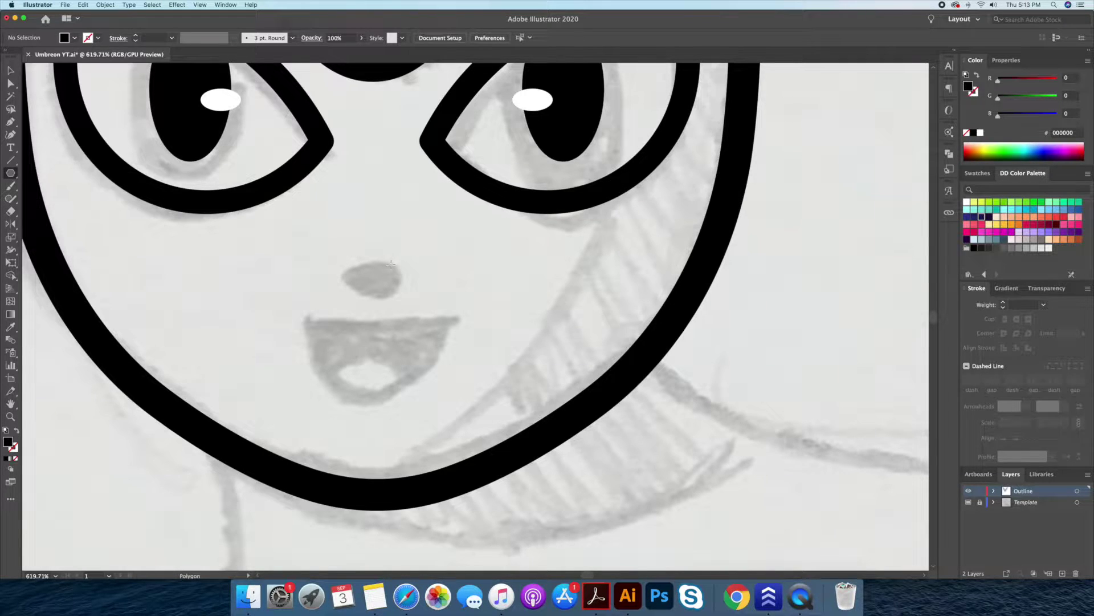
left_click_drag(395, 265, 393, 68)
scroll(611, 120, "down", 5)
mouse_move(612, 120)
left_mouse_down()
mouse_move(492, 258)
mouse_move(505, 268)
mouse_move(493, 274)
left_mouse_up()
scroll(483, 285, "up", 5)
key("r")
key("v")
left_click_drag(513, 266, 517, 266)
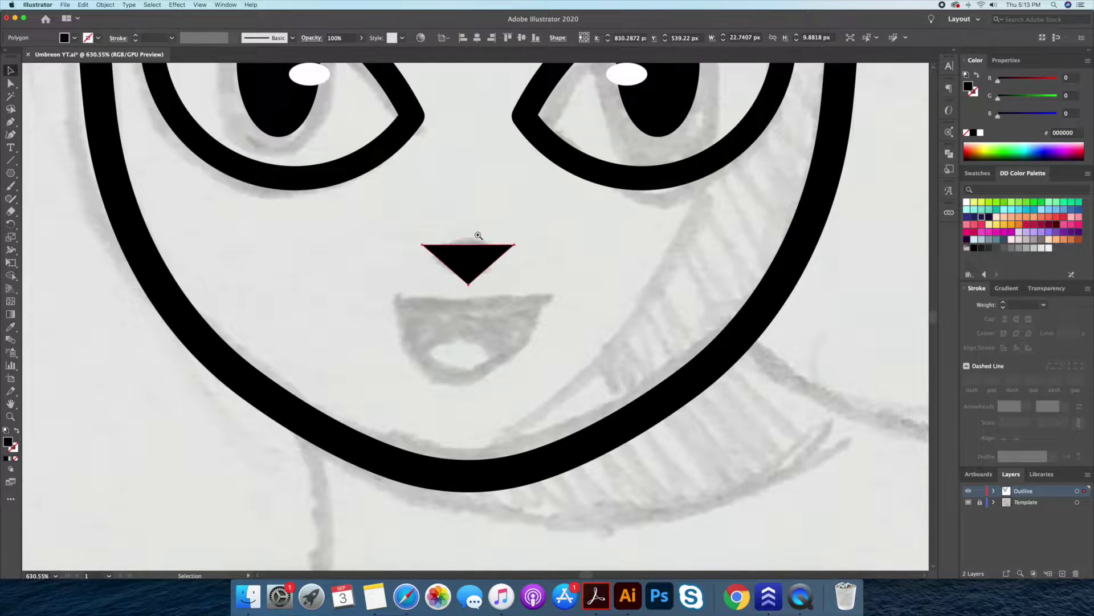
scroll(535, 253, "up", 3)
- Curve the nose's top edge and round off all its corners
left_click(11, 136)
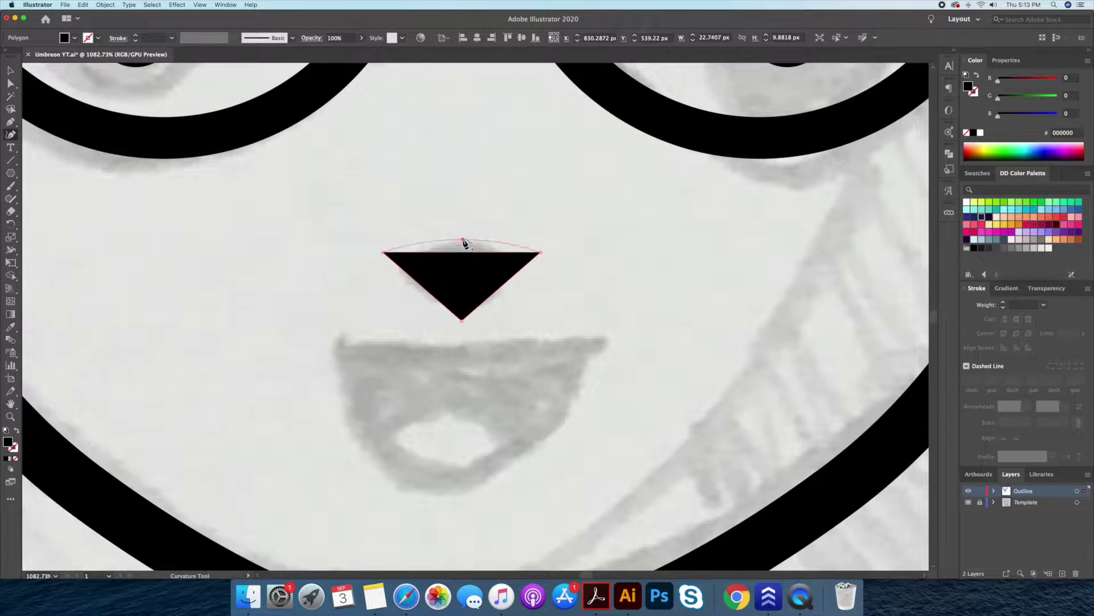
left_click(464, 240)
key("a")
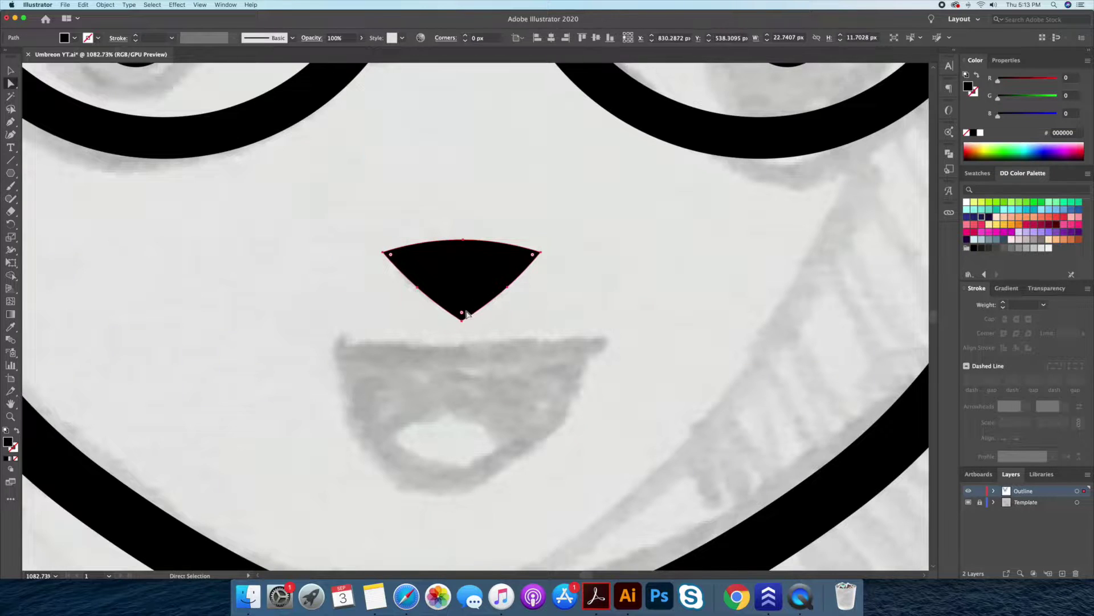
left_click_drag(463, 301, 463, 303)
mouse_move(513, 259)
left_mouse_down()
mouse_move(525, 251)
mouse_move(501, 268)
left_mouse_up()
key("z")
key("v")
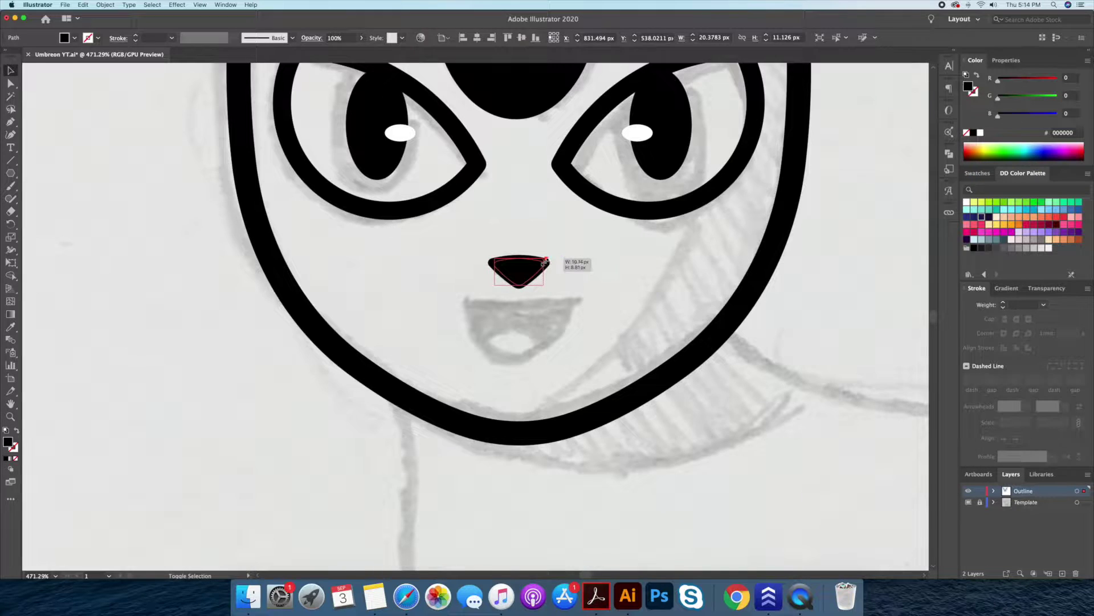
- Pen a straight three-point black-stroke mouth line and nudge it down slightly
key("p")
key("shift+x")
scroll(401, 301, "right", 2)
left_click(401, 295)
left_click(459, 295)
left_click(519, 295)
key("v")
key("Down")
key("Down")
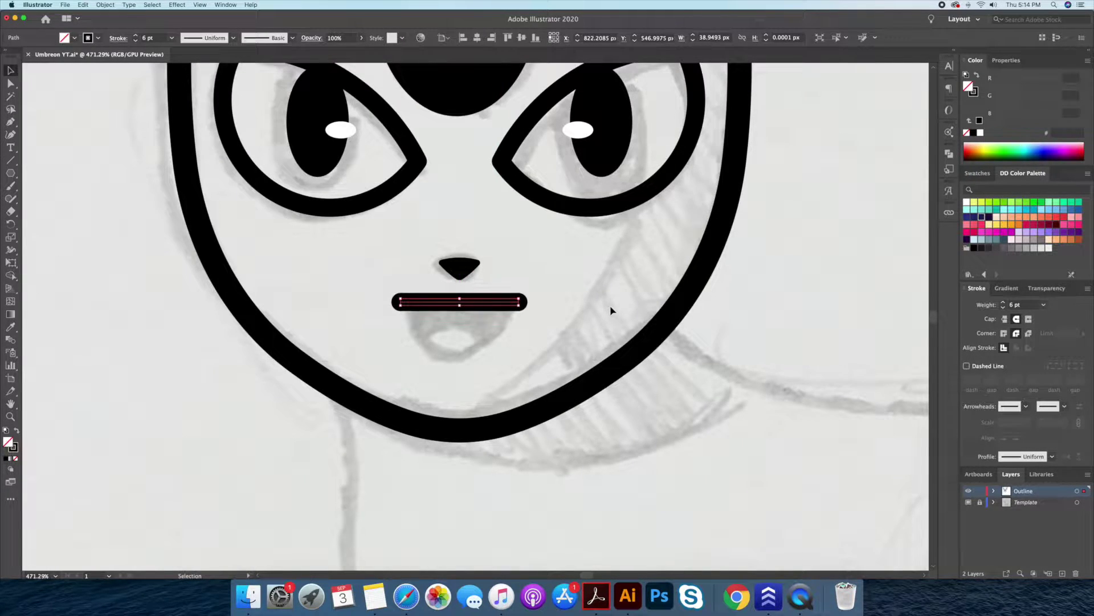
- Draw an ellipse over the mouth and Shape Builder-remove its arc above the mouth line
left_click(877, 316)
left_click(15, 174)
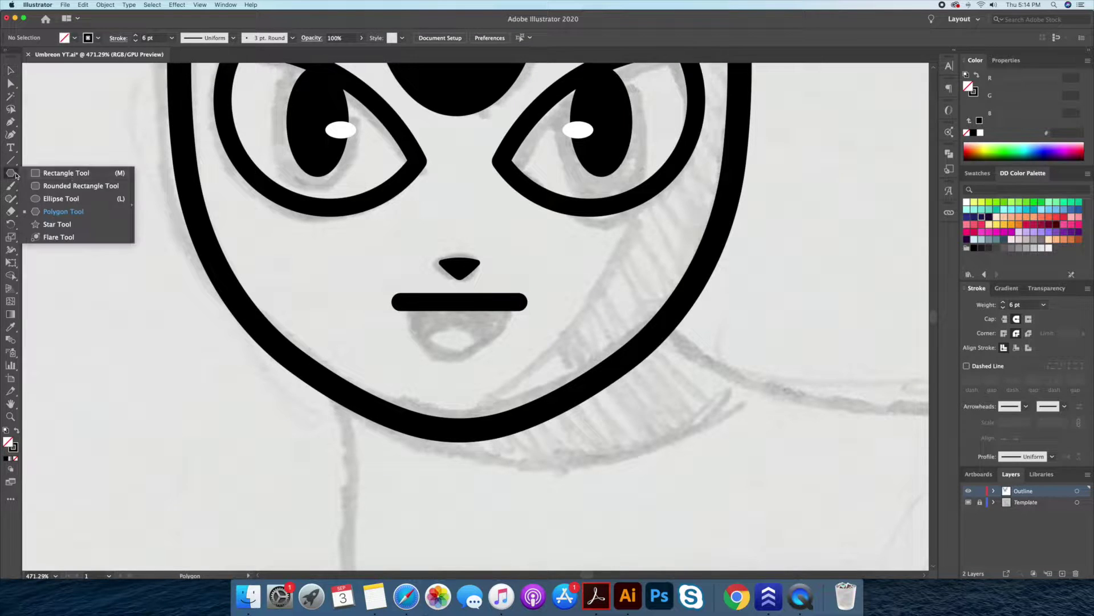
left_click(70, 199)
left_click_drag(459, 291, 516, 358)
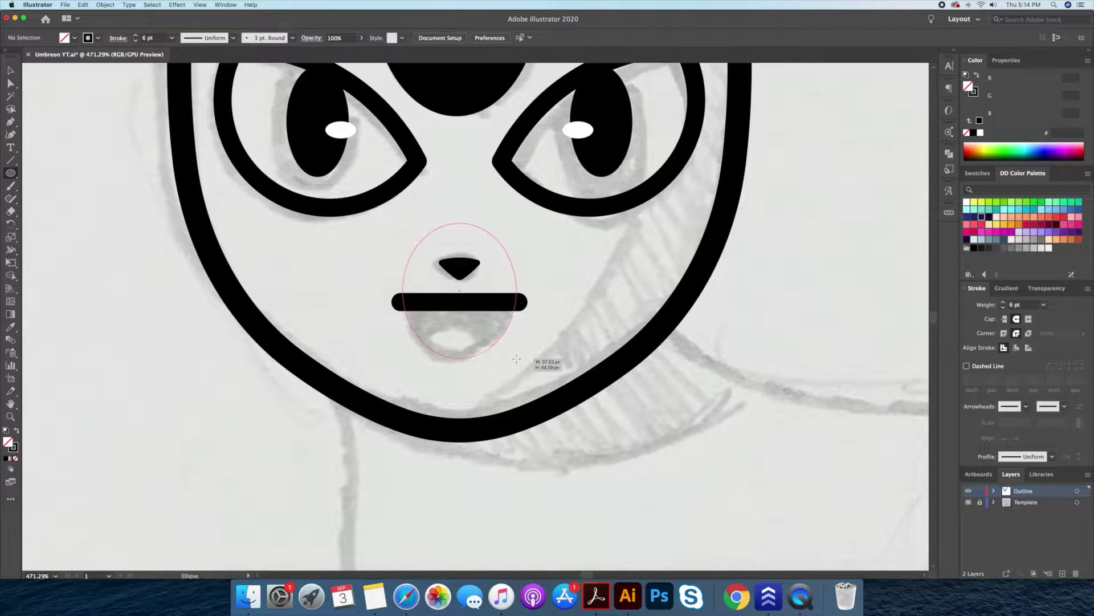
left_click(521, 297, "shift")
key("shift+m")
left_click(521, 292, "alt")
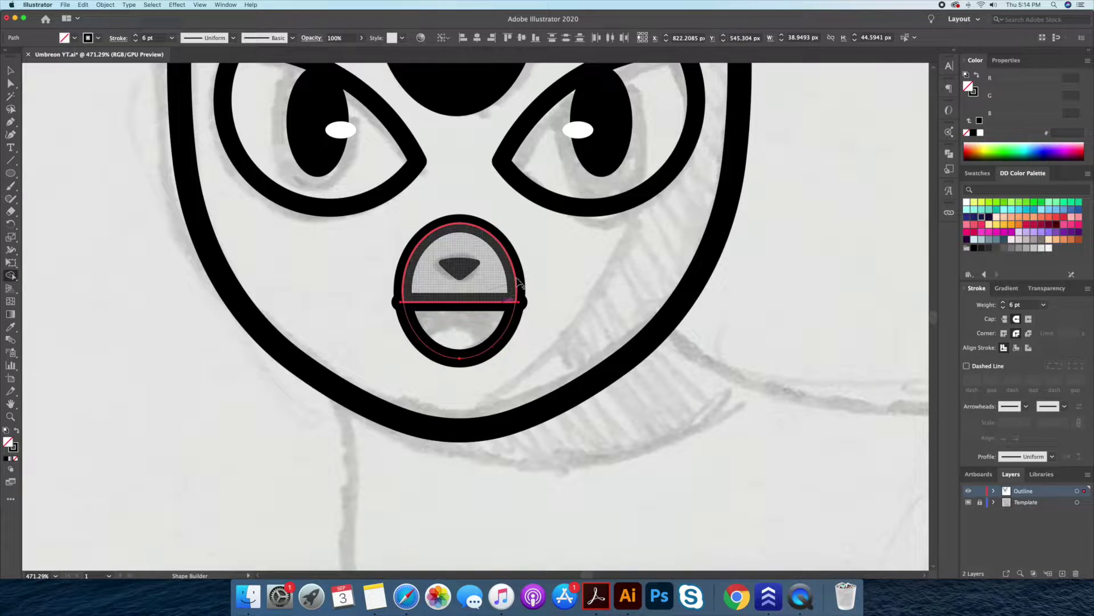
key("v")
- Shrink the mouth shape and bend its top edge into a slight, flatter curve
scroll(548, 311, "up", 2)
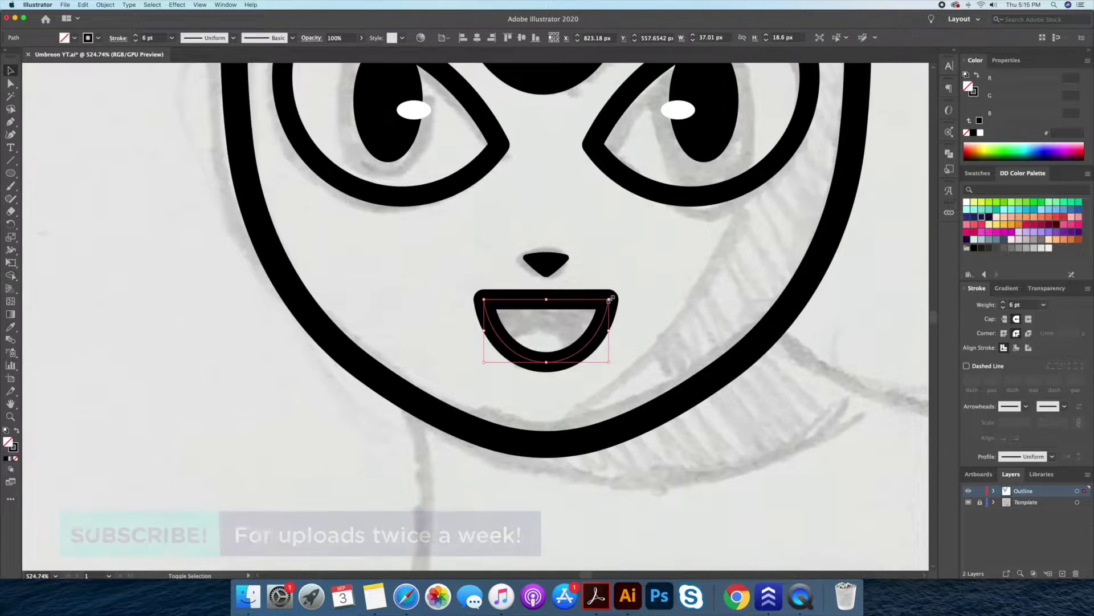
left_click_drag(607, 302, 599, 306)
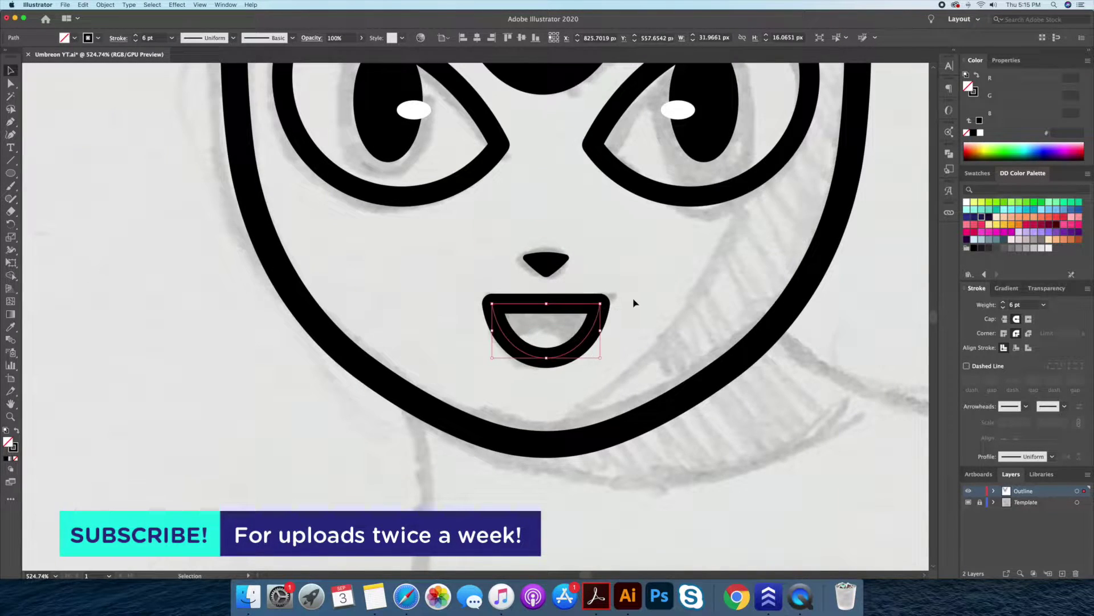
scroll(399, 285, "right", 2)
left_click(199, 267)
left_click(479, 297)
key("shift+grave")
left_click_drag(484, 294, 485, 294)
key("v")
left_click(575, 298)
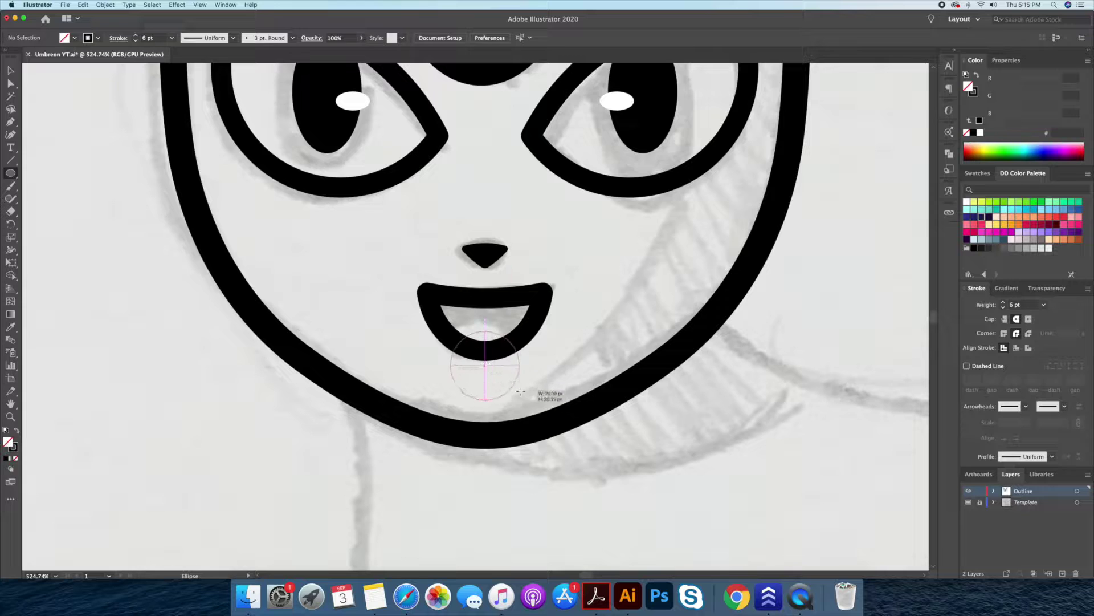
- Draw a circle, clip it inside the mouth as a tongue, bring it front, make it white
left_click_drag(520, 391, 531, 410)
key("shift+x")
key("v")
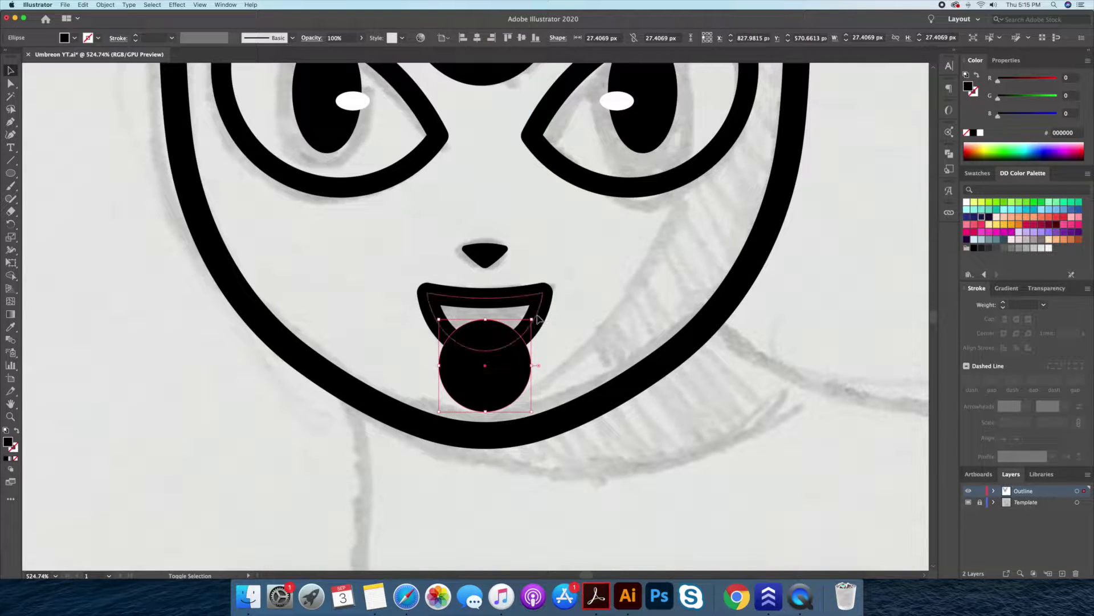
left_click(557, 313, "shift")
key("ctrl+7")
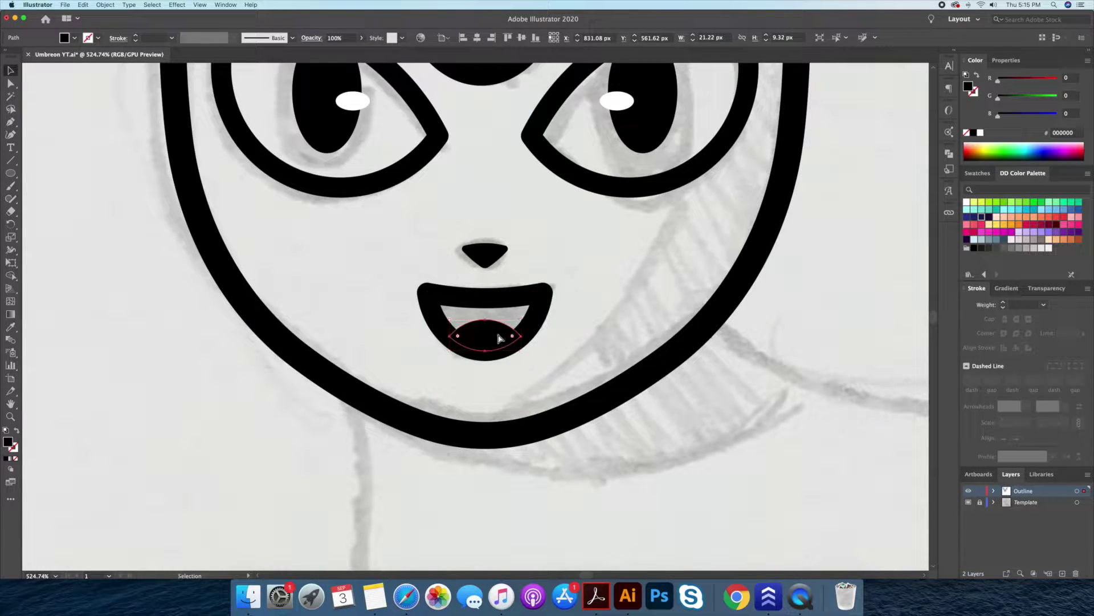
mouse_move(493, 318)
left_mouse_down()
mouse_move(460, 315)
mouse_move(494, 318)
left_mouse_up()
right_click(493, 317)
left_click(616, 467)
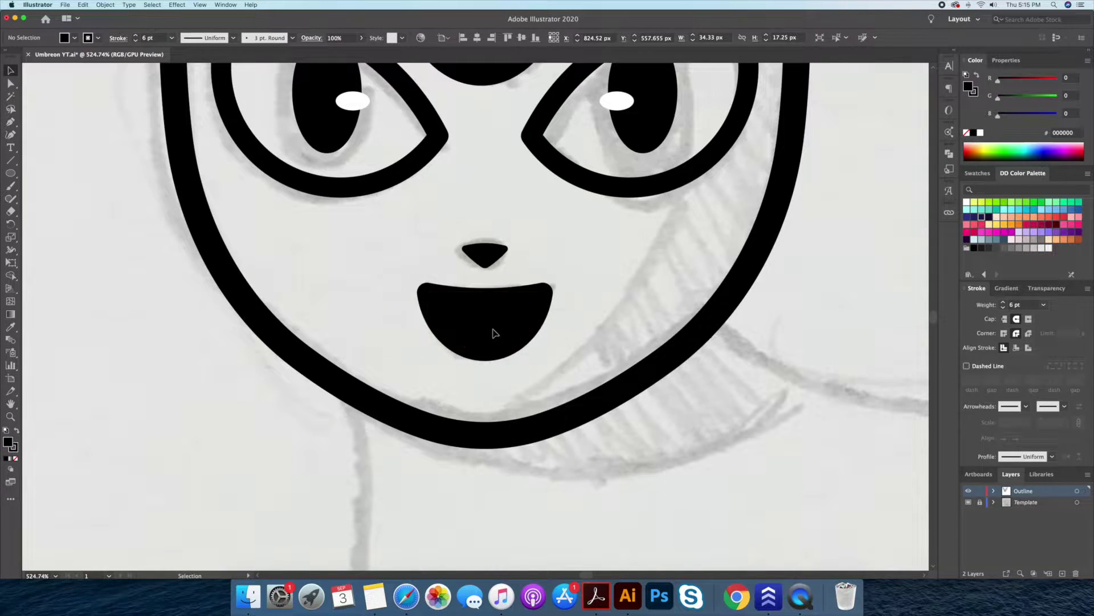
left_click(980, 132)
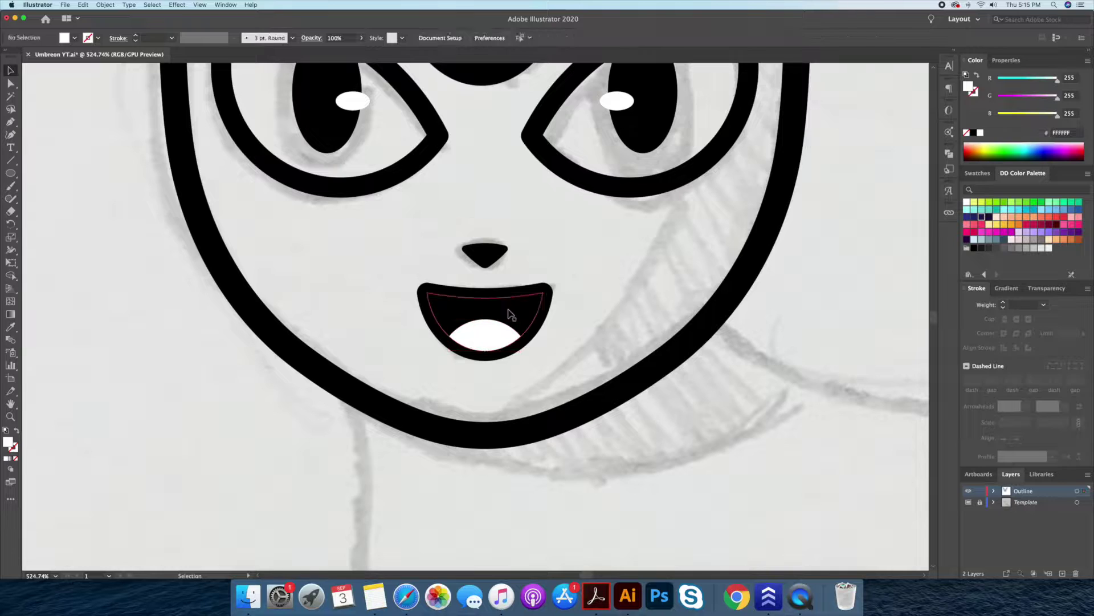
- Set the mouth to outline only and add a black inner mouth behind the tongue
left_click(522, 325)
key("slash")
left_click(491, 337)
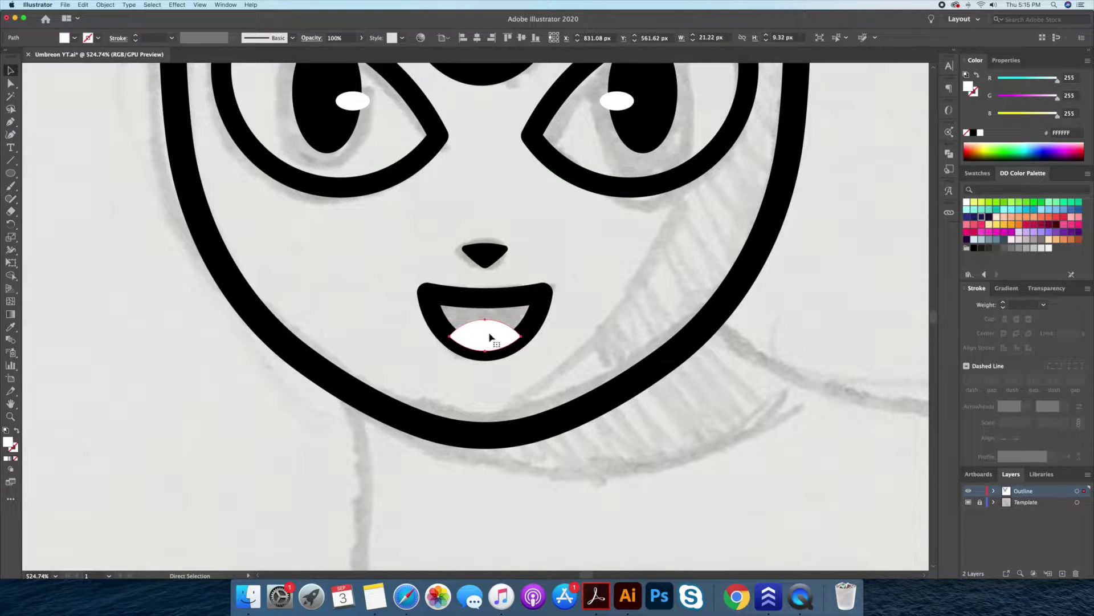
key("a")
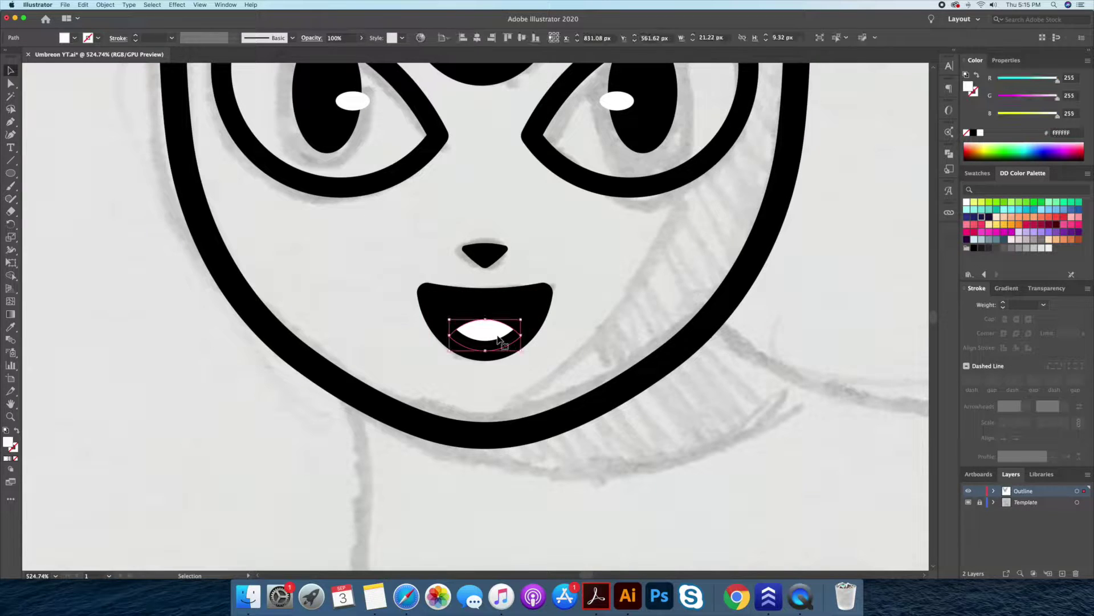
- Zoom out to the whole head and select the head outline with both ears
key("z")
left_click_drag(547, 290, 485, 290)
key("v")
left_click(570, 365)
left_click(599, 268, "shift")
right_click(559, 215)
- Merge the head outline and both ears into one shape with Shape Builder
left_click(575, 246)
left_click_drag(322, 92, 664, 433)
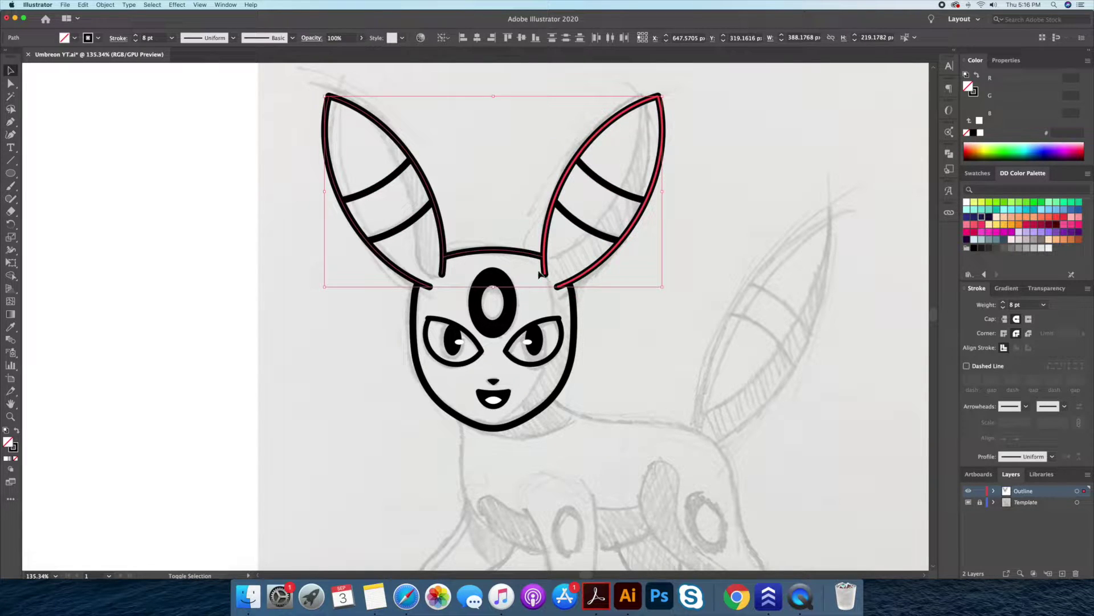
key("shift+m")
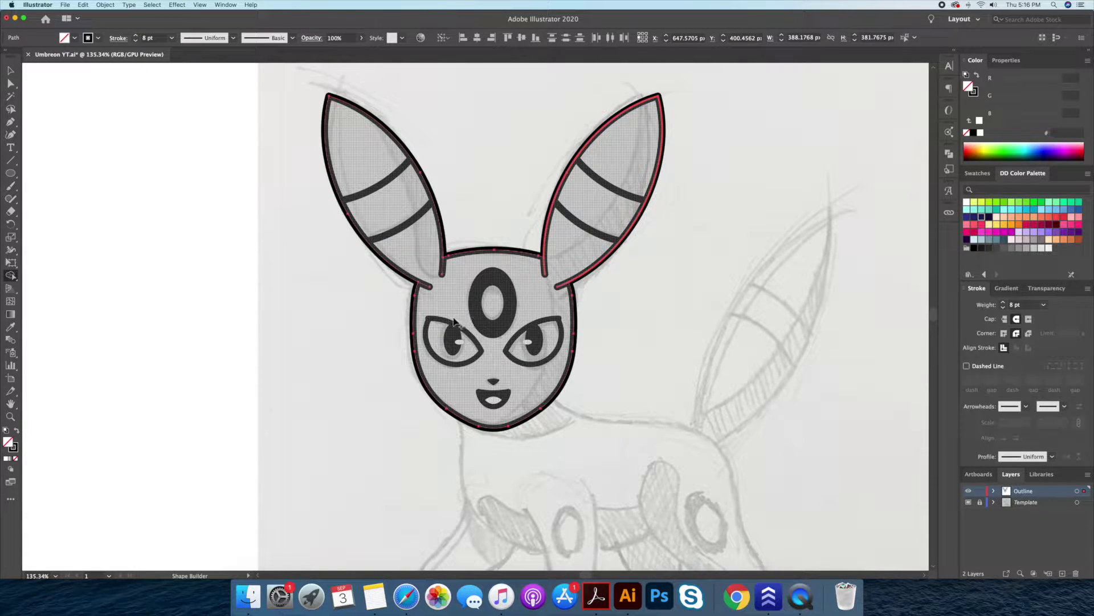
key("v")
left_click(586, 325)
scroll(642, 442, "down", 3)
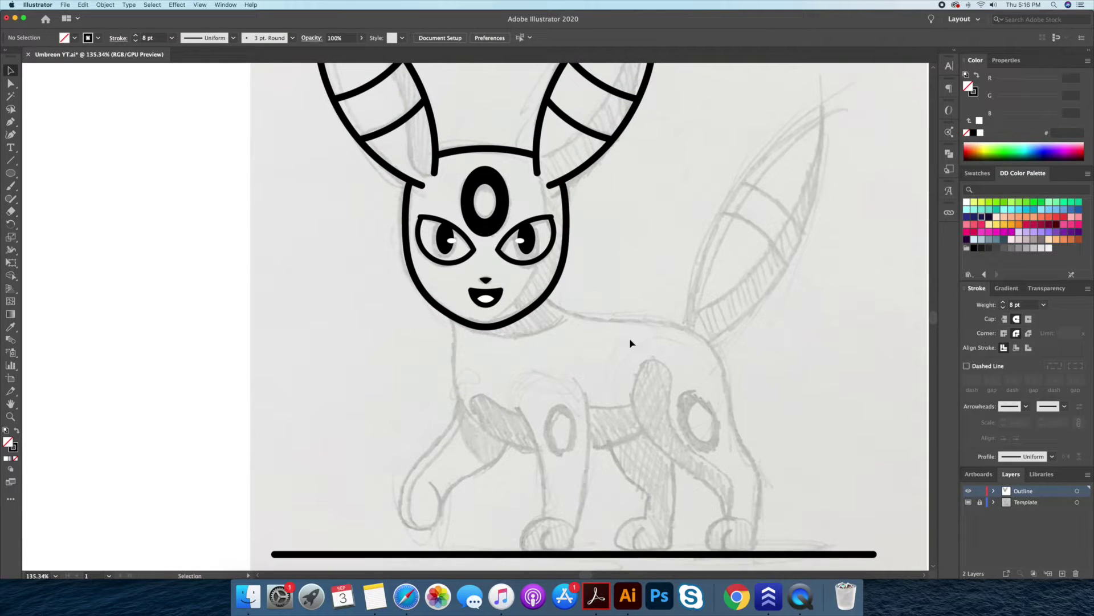
left_click_drag(630, 343, 457, 223)
scroll(406, 310, "down", 2)
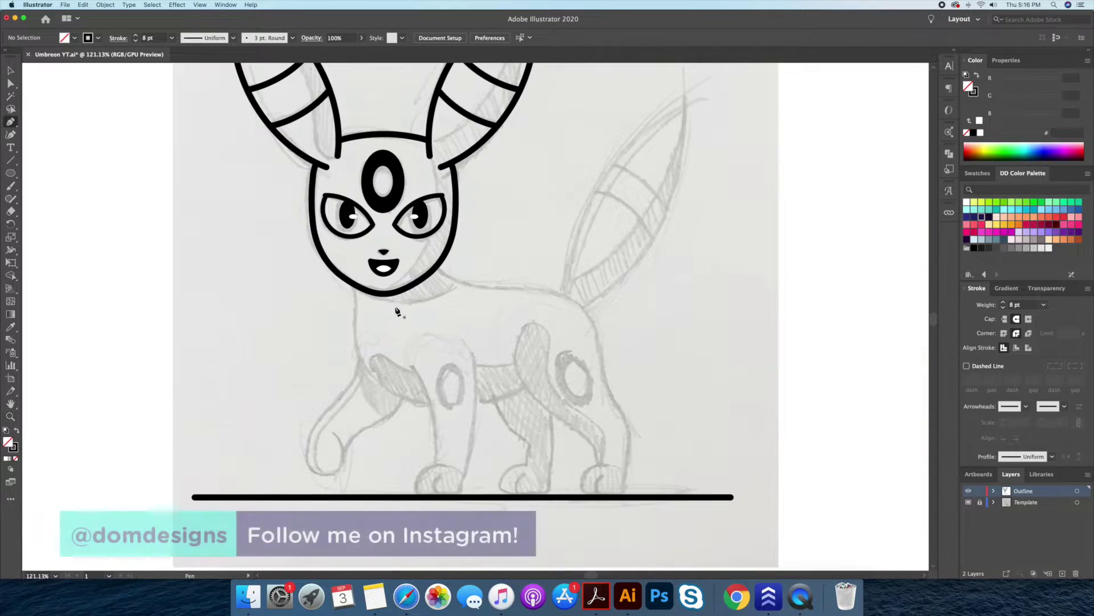
- Pen the curved chest-and-belly line from under the head toward the back leg
key("p")
left_click_drag(349, 280, 354, 314)
left_click_drag(547, 380, 741, 310)
key("v")
left_click(620, 425)
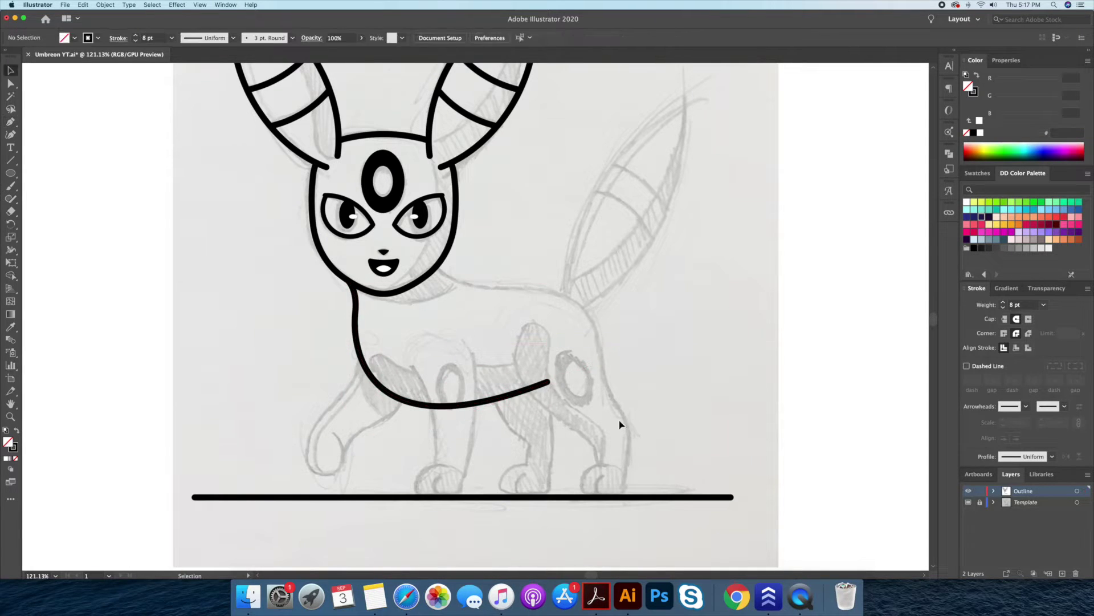
scroll(360, 324, "down", 2)
- Extend the body line up into the face and begin the back line at the neck
key("p")
left_click(372, 251, "super")
key("v")
scroll(570, 354, "down", 1)
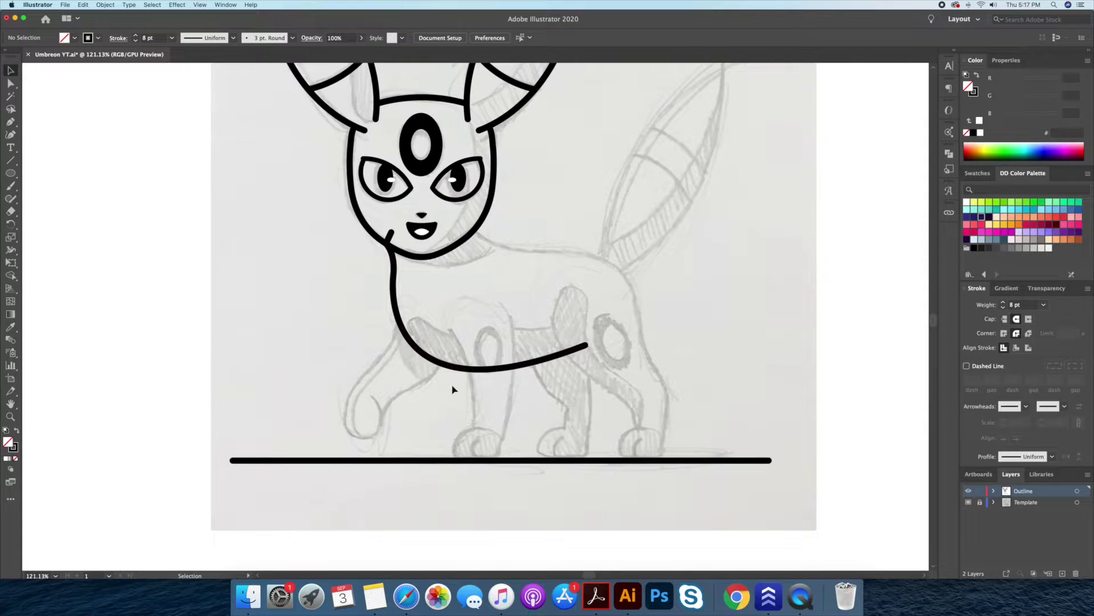
left_click_drag(430, 377, 403, 380)
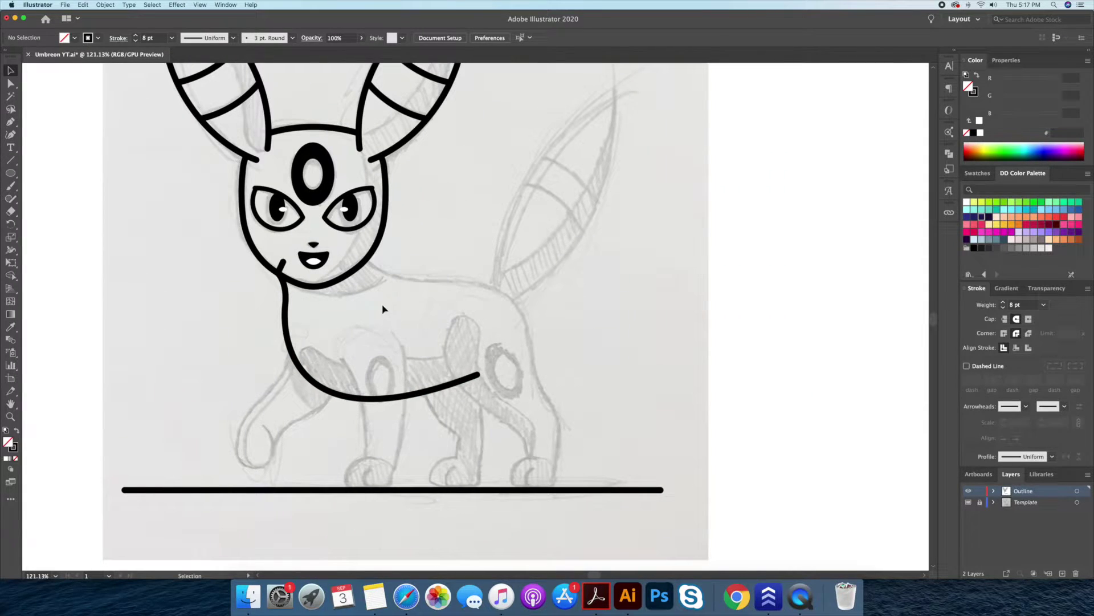
key("p")
left_click(359, 253)
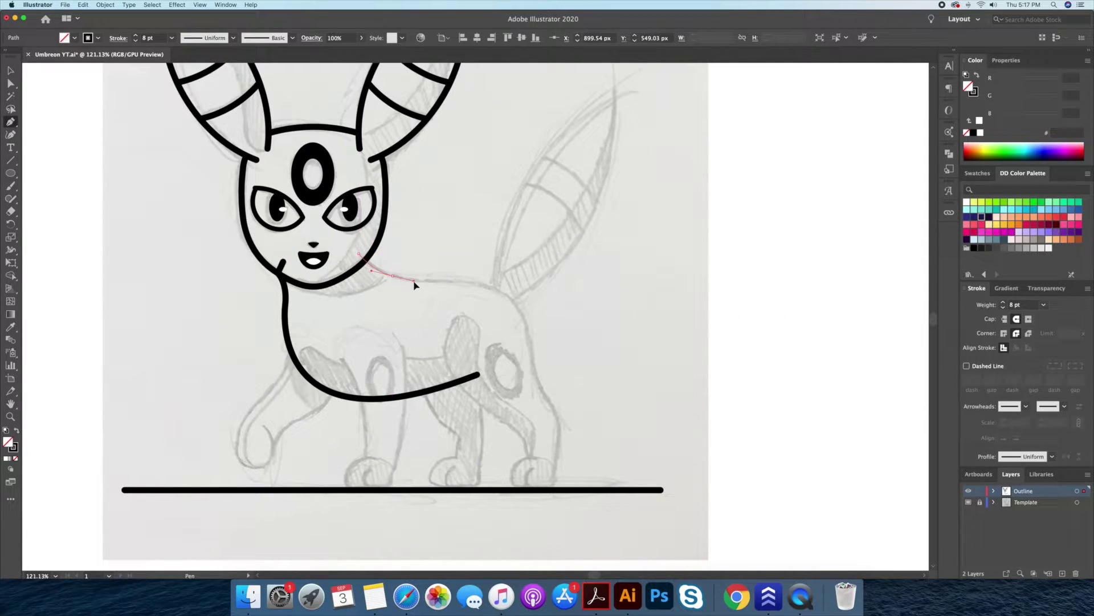
- Draw the hind-leg line from the back down to the ground line and angle it up for the paw
left_click_drag(523, 317, 542, 458)
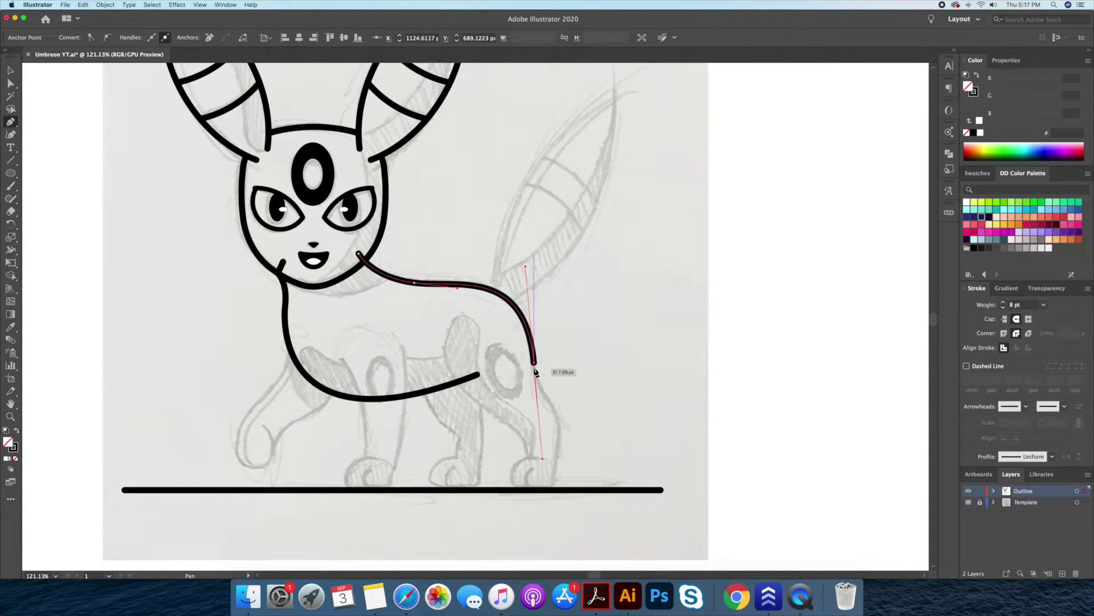
left_click(560, 420)
left_click(554, 489)
left_click(510, 489)
left_click(537, 457)
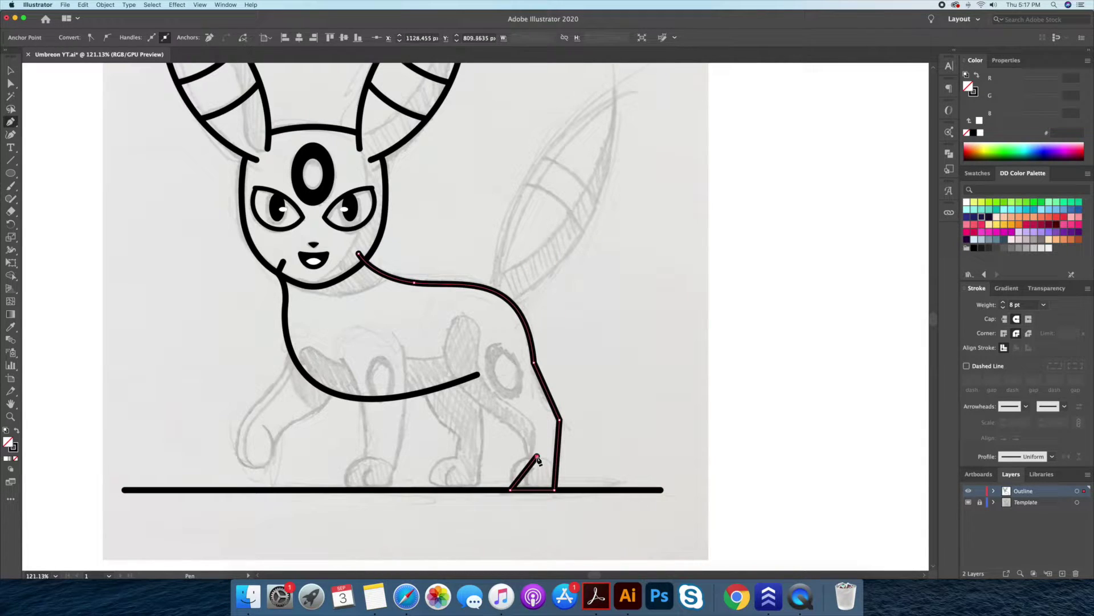
left_click(523, 476)
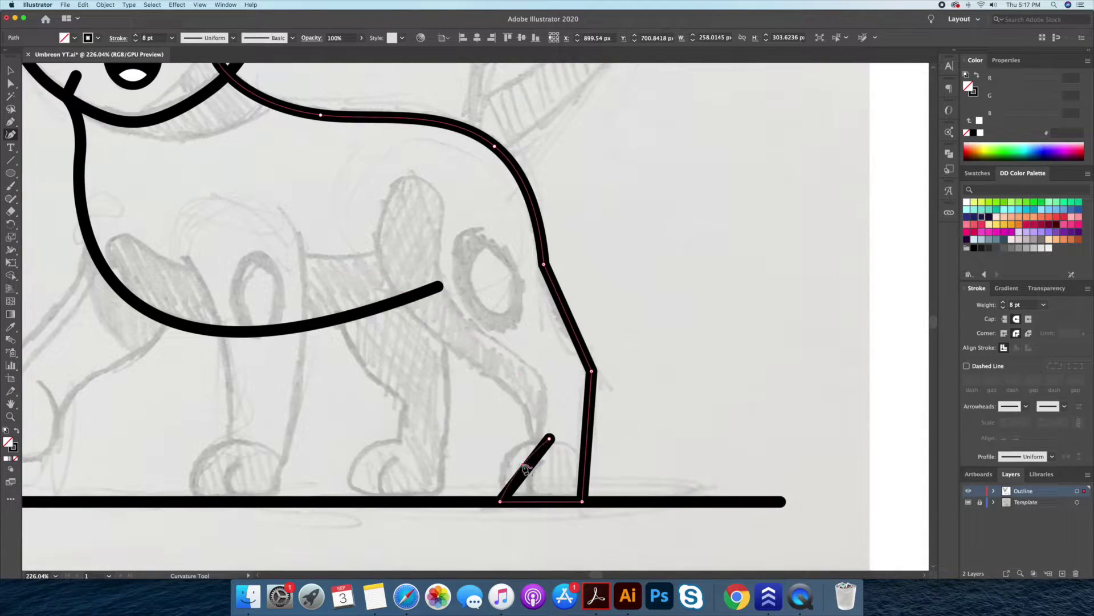
- Curve the paw segment into an arc and round the hind leg's corners
key("a")
left_click_drag(550, 438, 542, 449)
left_click(11, 135)
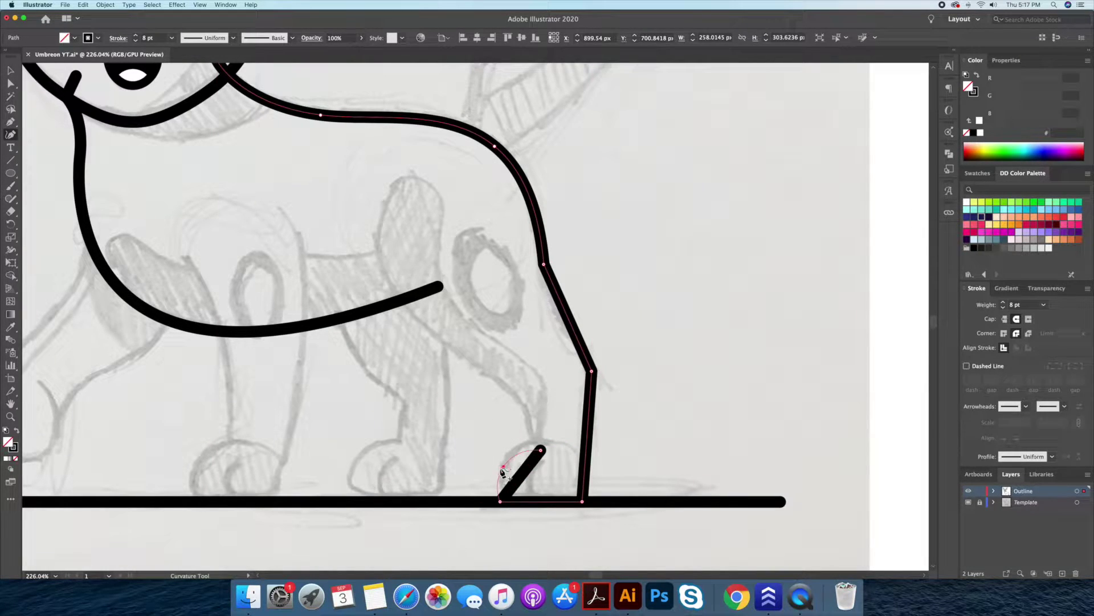
left_click(502, 468)
left_click(560, 326)
key("a")
left_click_drag(584, 376, 547, 392)
left_click(630, 442)
key("z")
left_click_drag(621, 412, 439, 322)
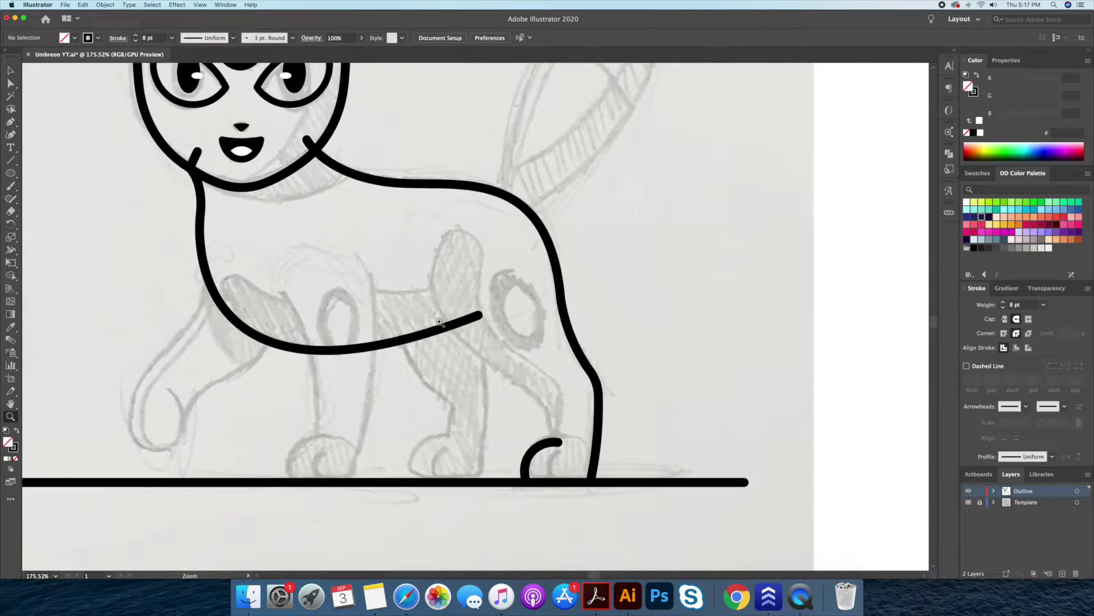
- Draw the back leg as a curve from the belly down into the foot
left_click(445, 259)
left_click_drag(472, 359, 527, 402)
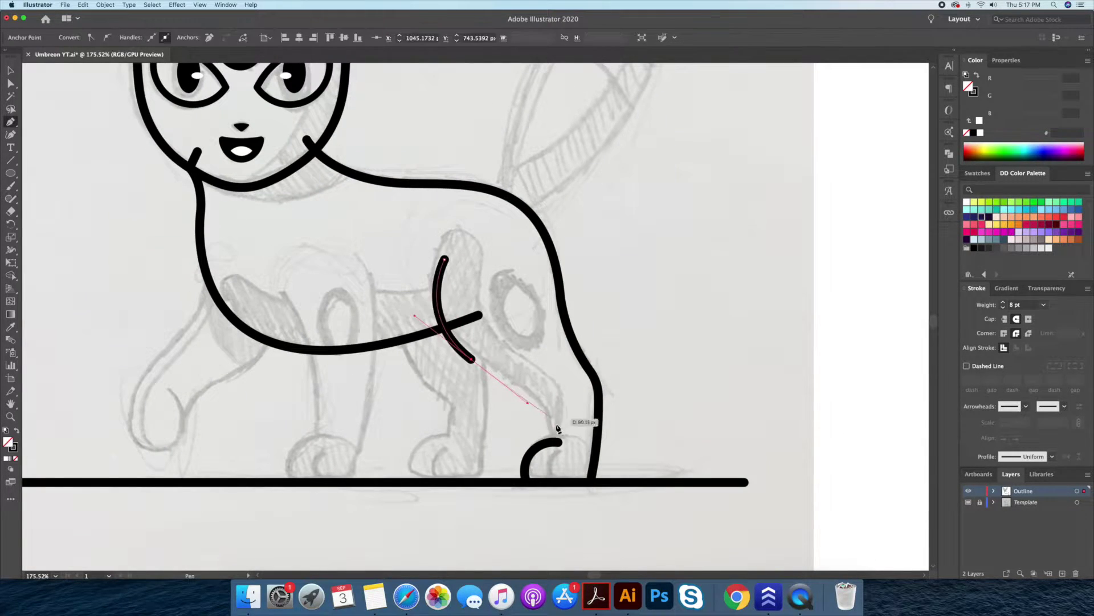
left_click_drag(553, 447, 553, 497)
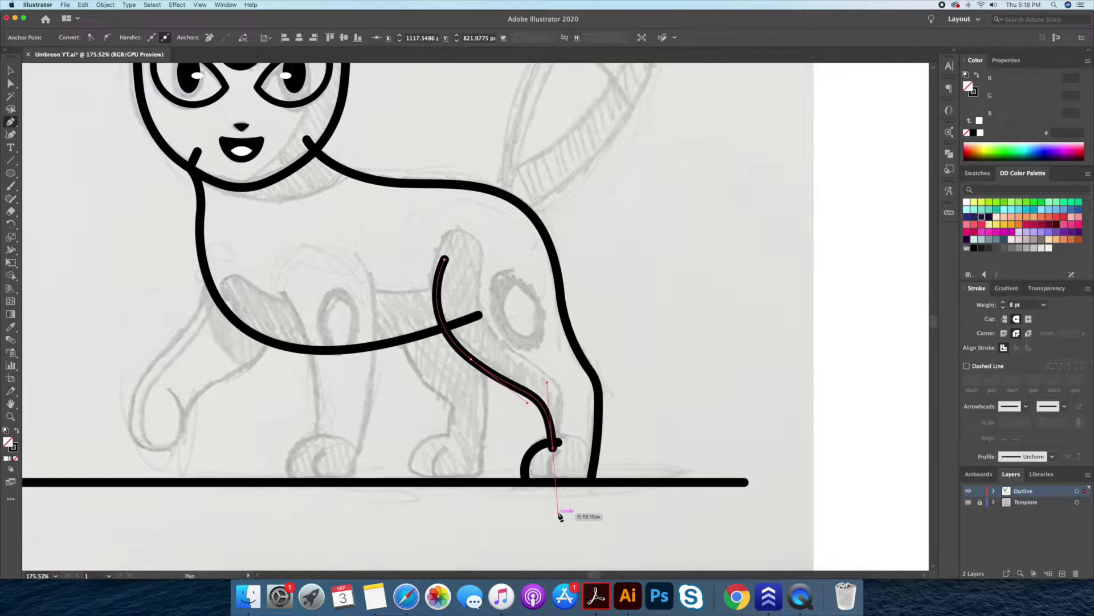
key("super+z")
key("super+z")
left_click_drag(469, 345, 519, 381)
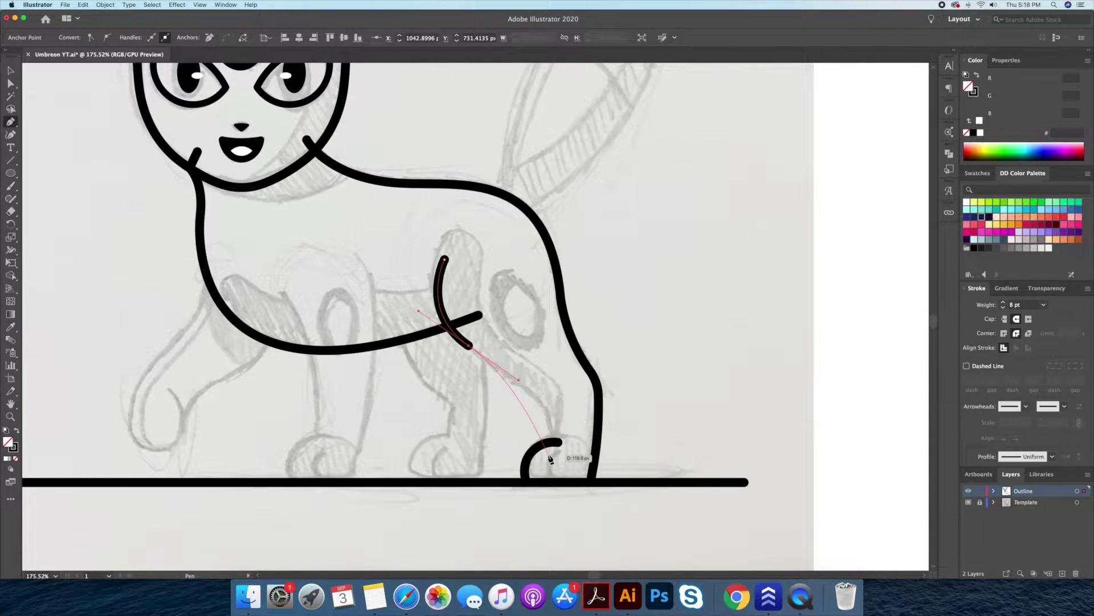
left_click_drag(541, 516, 540, 513)
- Tidy the leg and body outline together with Shape Builder, then deselect
key("super")
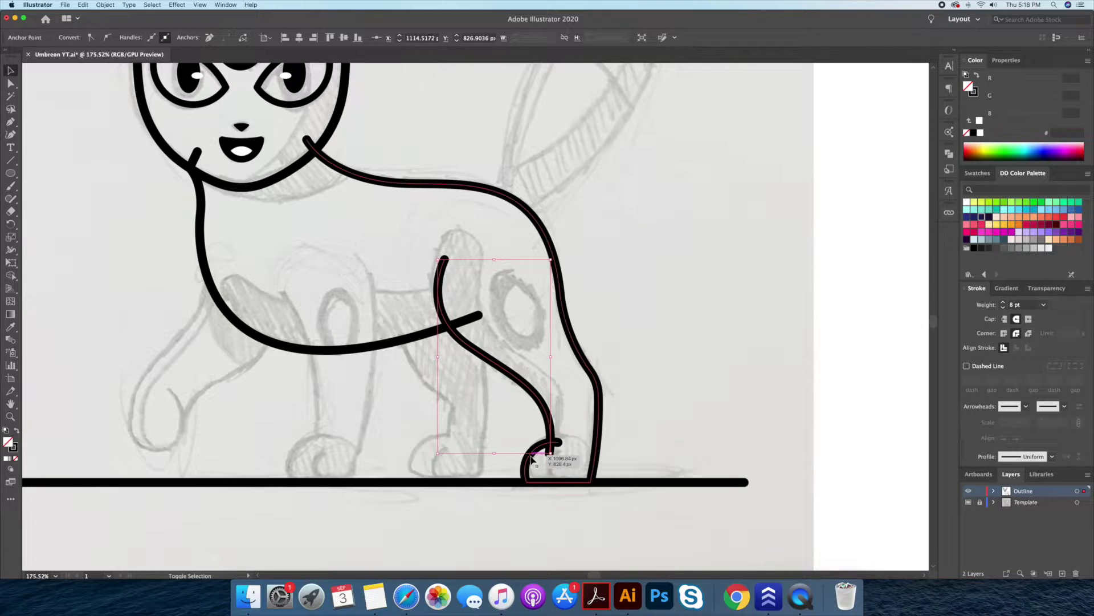
key("shift+m")
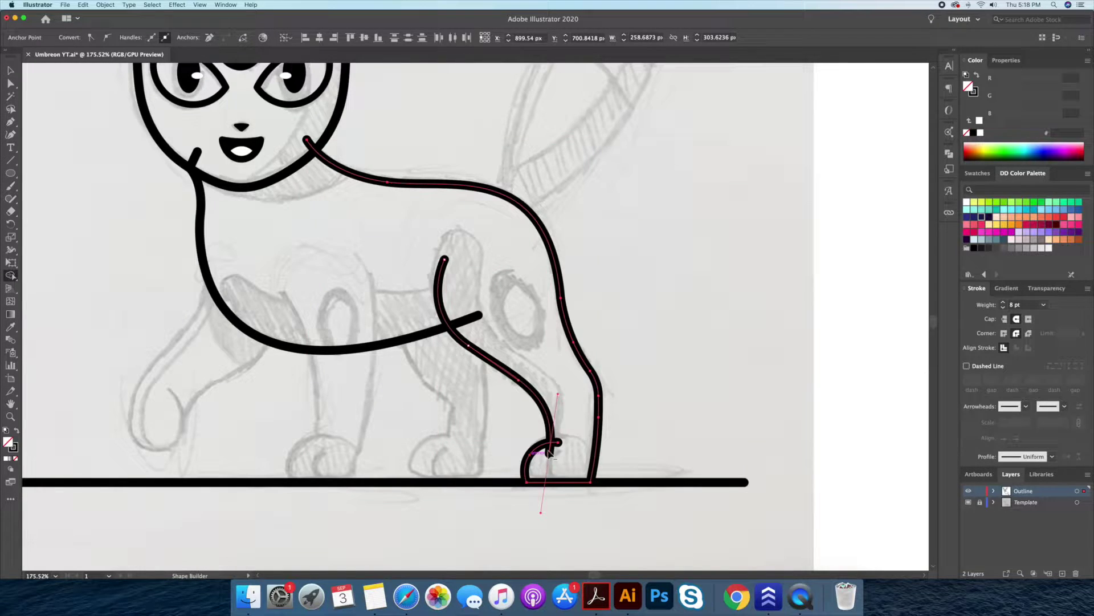
key("v")
left_click(634, 410)
scroll(627, 382, "down", 2)
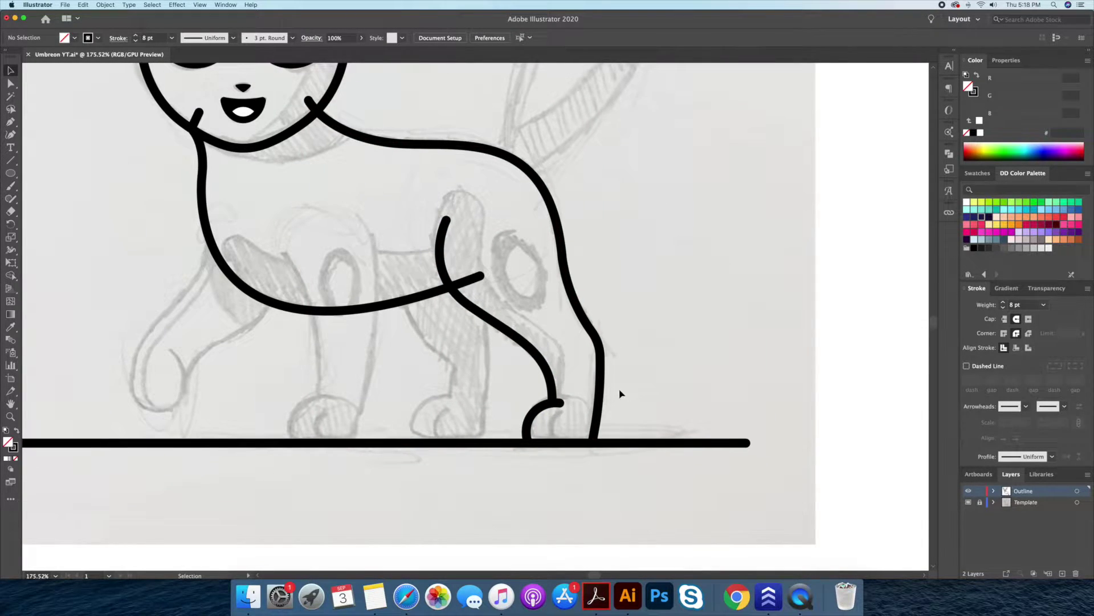
scroll(456, 308, "up", 3)
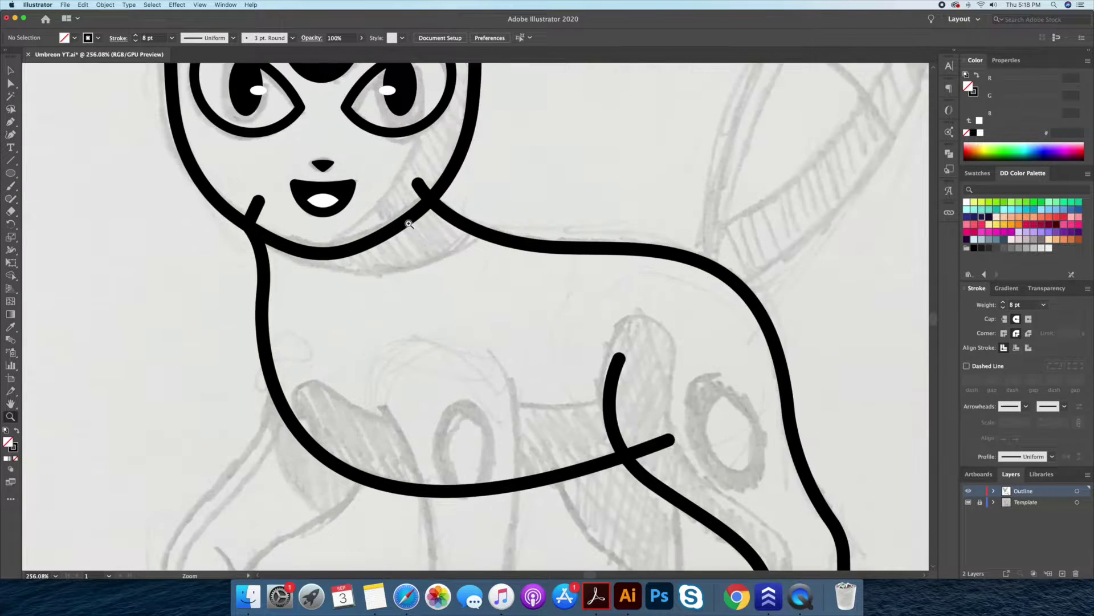
- Close the body outline with a line across the chin
key("p")
left_click(466, 221)
left_click(350, 242)
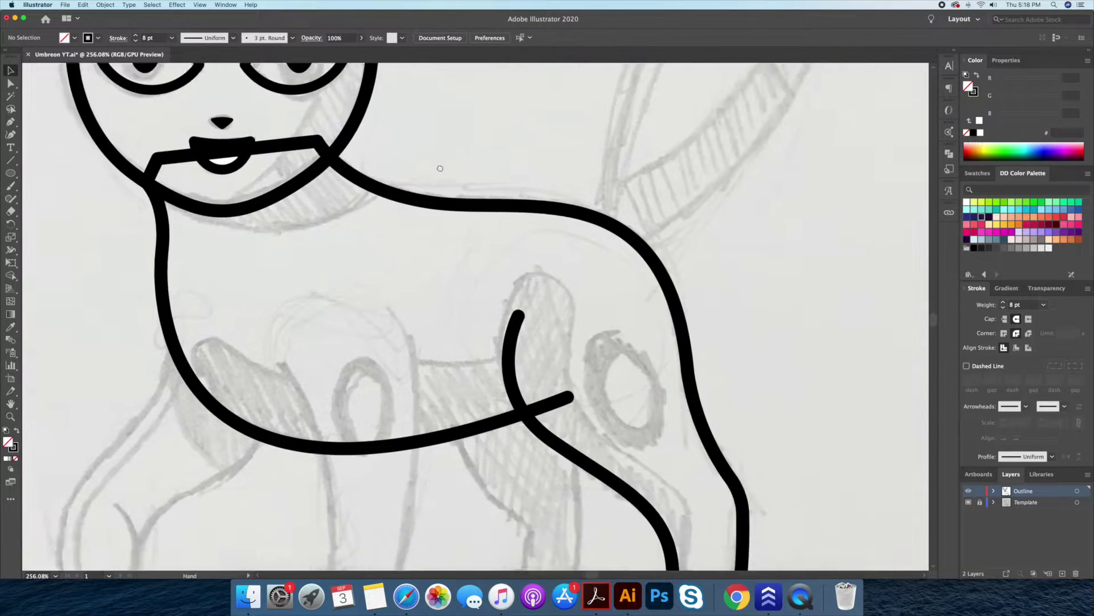
scroll(513, 342, "down", 3)
key("v")
- Make a copy of the body and leg to the right, and trim the body line's stub past the leg
left_click_drag(503, 376, 652, 348)
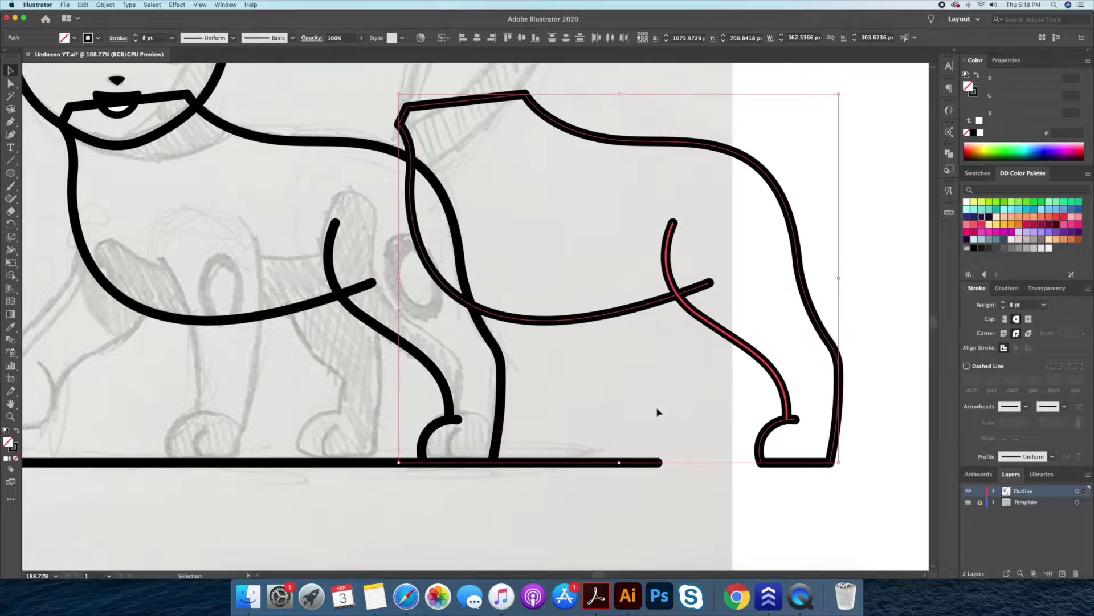
scroll(513, 342, "left", 5)
left_click(475, 334)
key("shift+m")
left_click(475, 334, "alt")
scroll(513, 371, "up", 2)
scroll(513, 370, "left", 3)
key("v")
left_click(466, 430)
- Trim away the body line crossing the mouth
left_click(393, 185)
key("shift+m")
left_click(317, 189, "alt")
key("z")
scroll(531, 267, "up", 3)
scroll(532, 266, "left", 2)
scroll(532, 266, "down", 3)
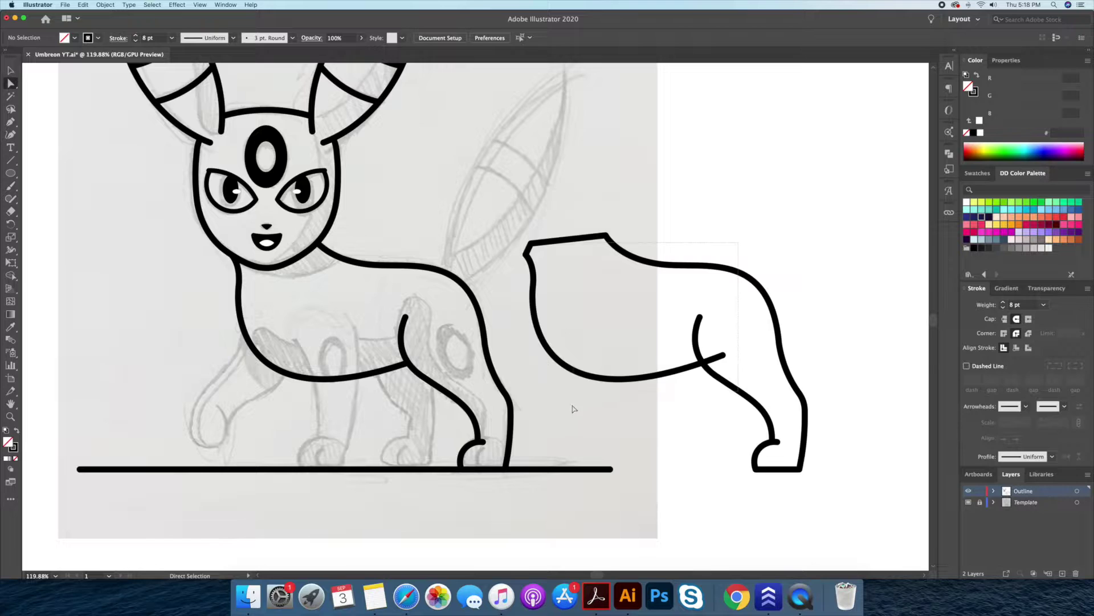
- Delete the copy's belly curve, back curve and straight leg edge, leaving only its foot
left_click(711, 368)
key("Delete")
key("Delete")
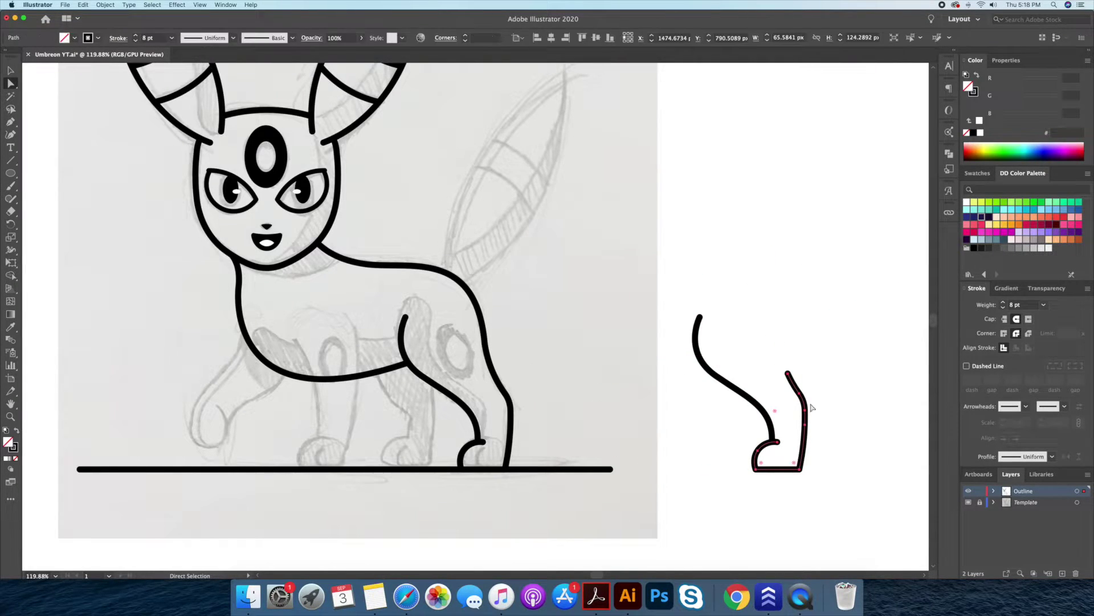
key("Delete")
left_click(813, 411)
left_click(774, 434)
key("Delete")
- Place the spare foot under the belly and lower the ground line below the feet
left_click_drag(774, 448, 571, 449)
left_click_drag(450, 339, 586, 336)
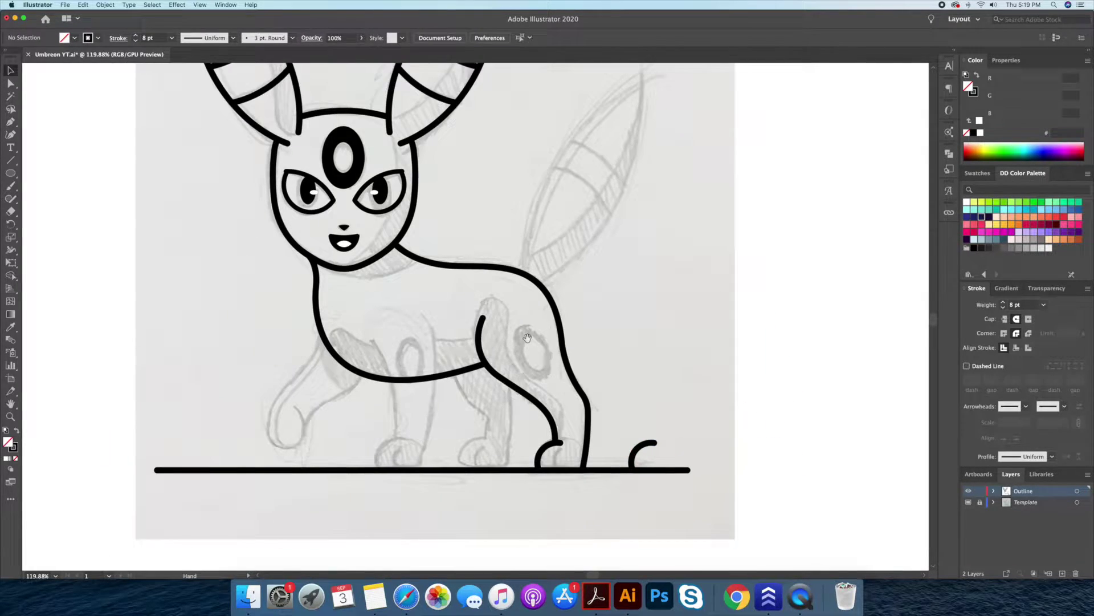
left_click_drag(707, 440, 533, 441)
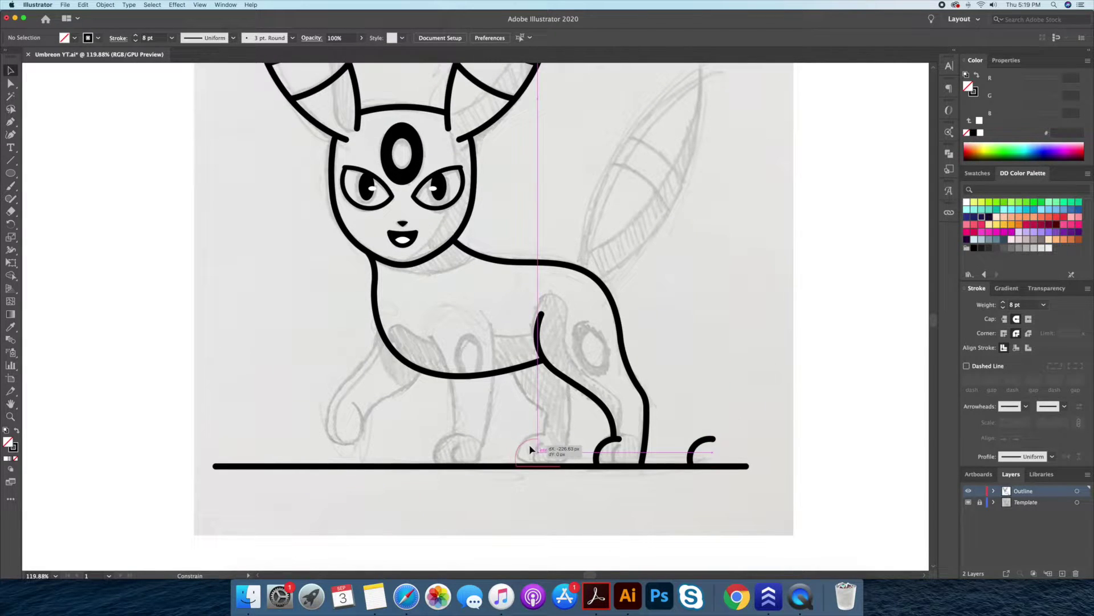
scroll(532, 445, "up", 5)
left_click_drag(735, 483, 736, 513)
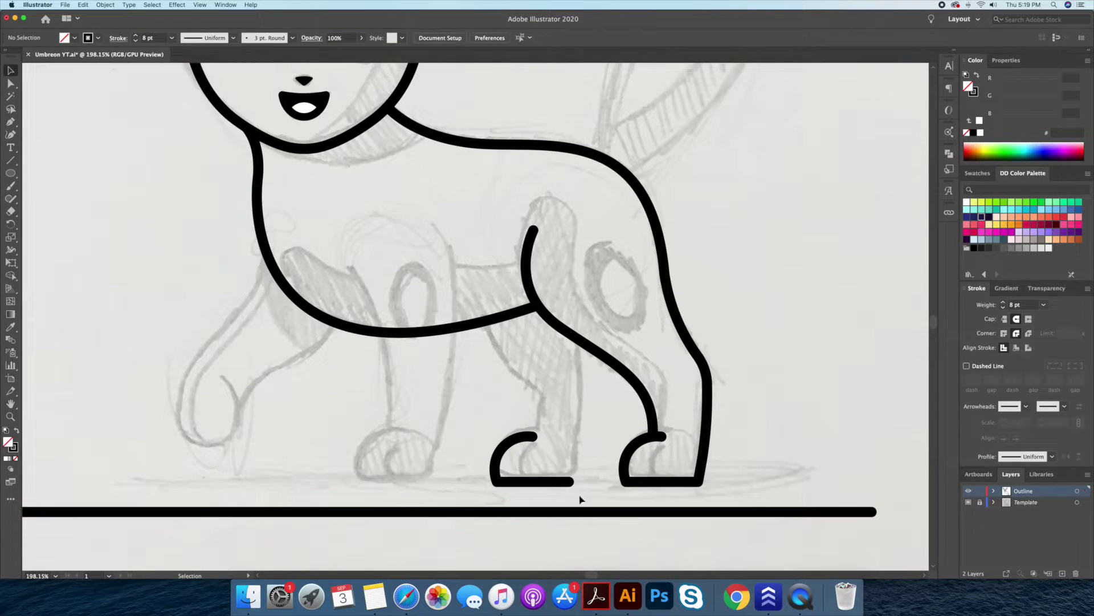
- Draw a front leg from the foot up to the belly with a curved front edge
left_click(570, 482)
left_click(583, 324)
left_click(563, 275)
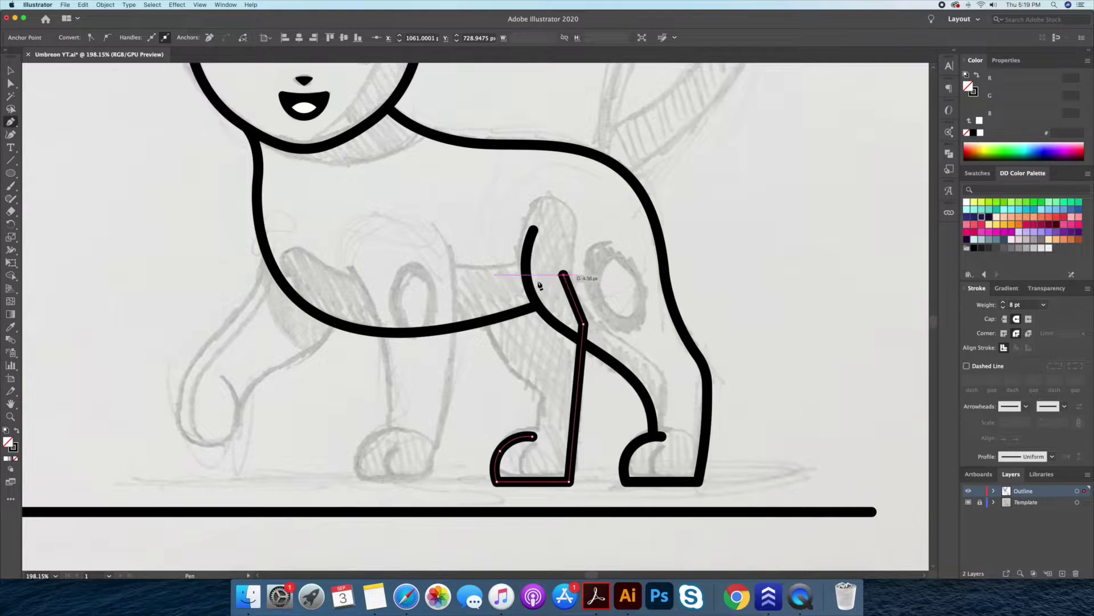
left_click(467, 295)
mouse_move(542, 390)
left_mouse_down()
mouse_move(609, 408)
mouse_move(561, 402)
mouse_move(573, 403)
left_mouse_up()
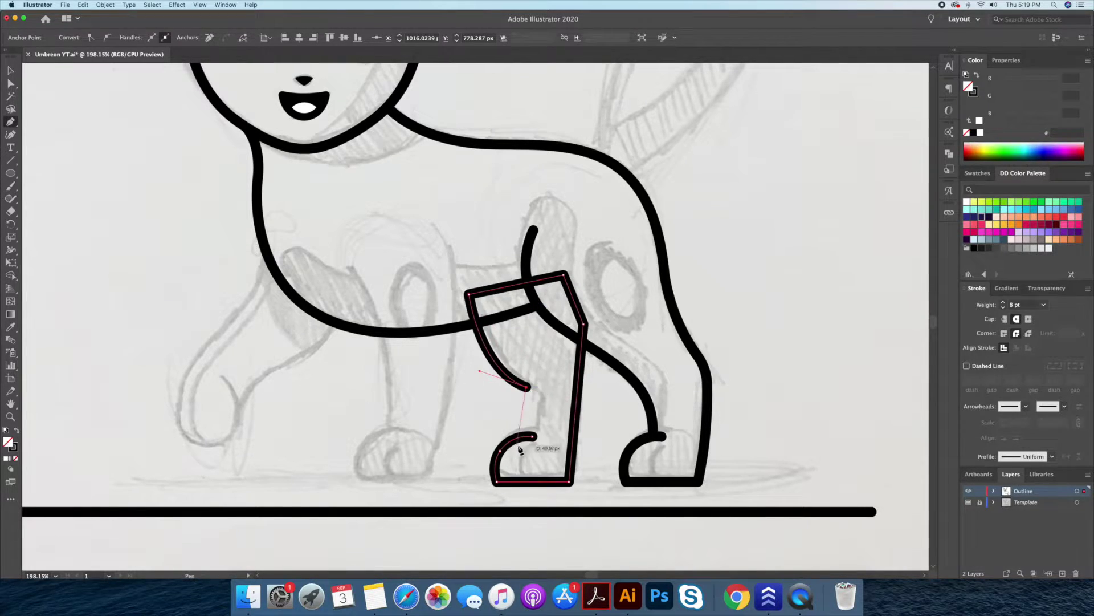
key("shift+grave")
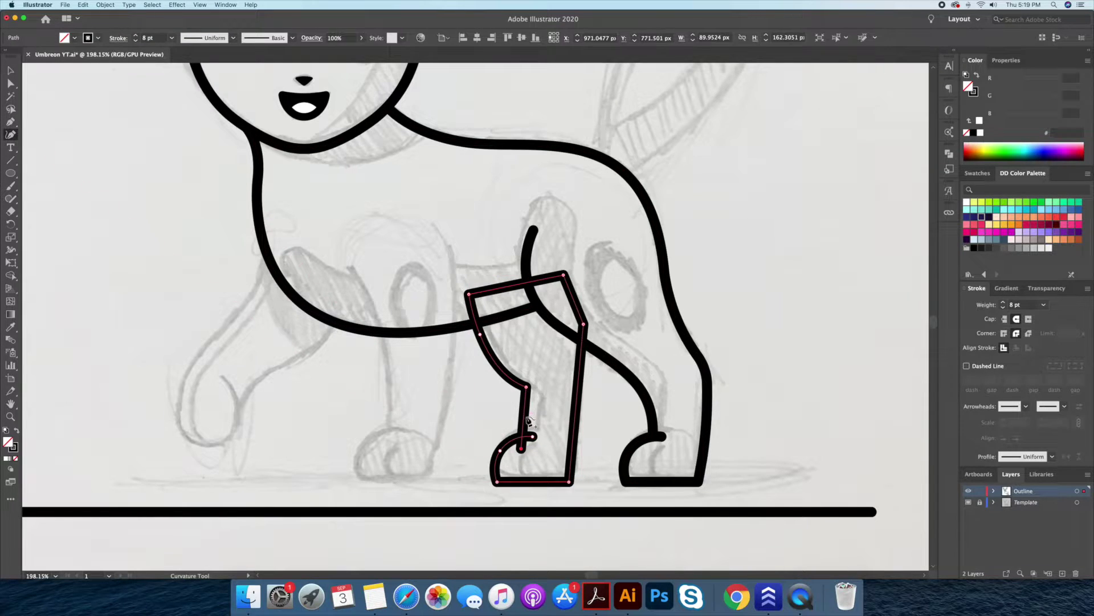
key("a")
left_click(525, 390)
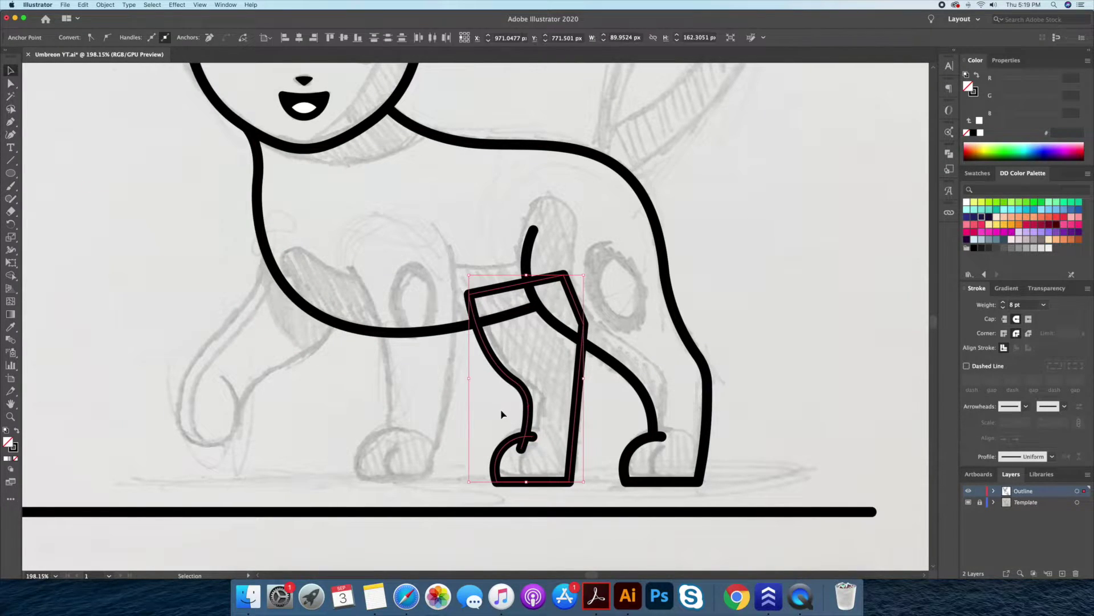
- Merge the new leg into the body with Shape Builder and remove the box piece above it
key("shift+m")
key("v")
left_click(501, 317)
key("shift+m")
left_click(506, 321)
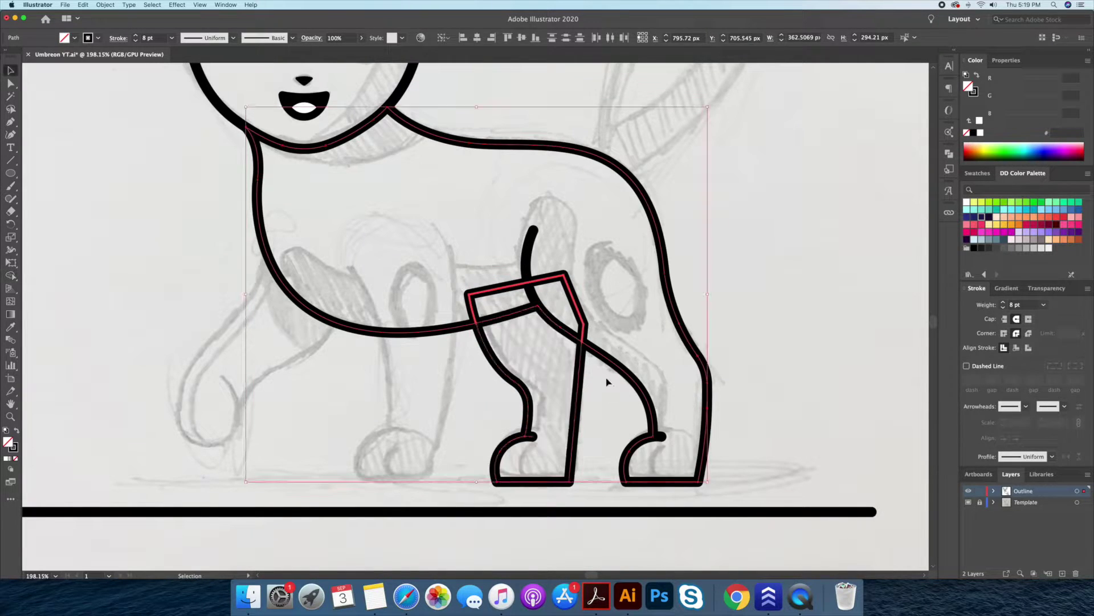
left_click(570, 307, "alt")
key("v")
scroll(551, 435, "down", 3)
scroll(550, 435, "left", 3)
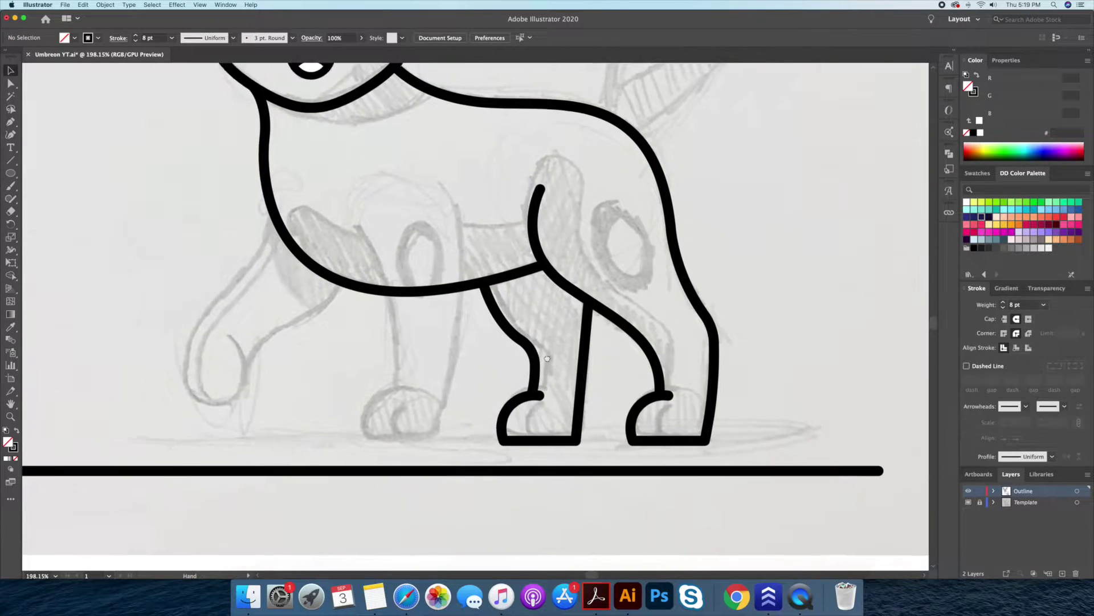
- Copy the front leg to the left, trim its anchors, then delete the unwanted copy
left_click_drag(634, 424, 511, 424)
key("a")
left_click(520, 304)
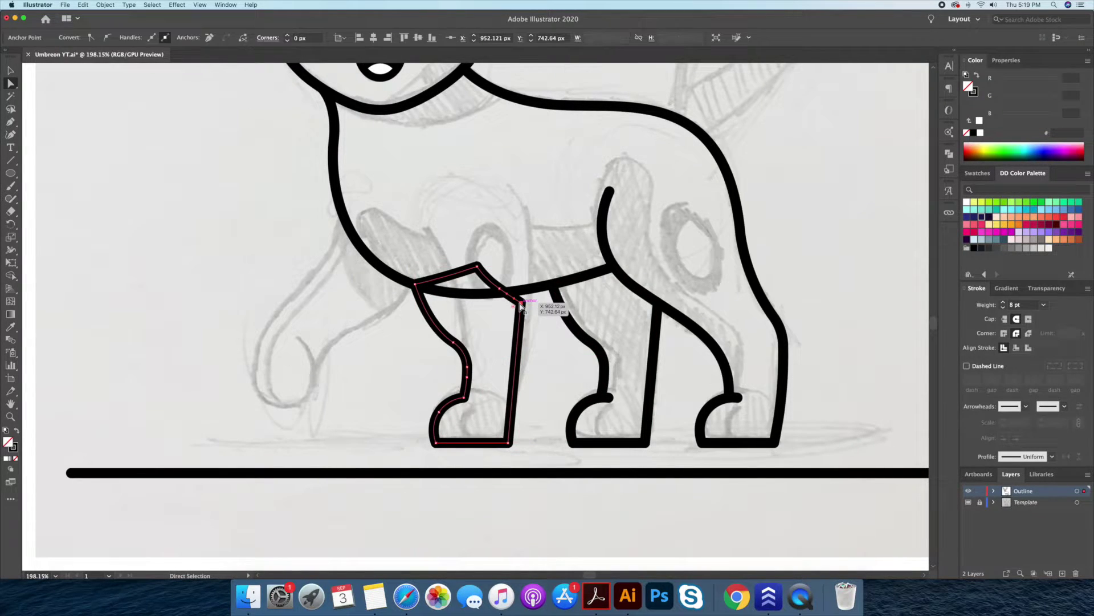
key("Delete")
left_click(501, 289)
key("Delete")
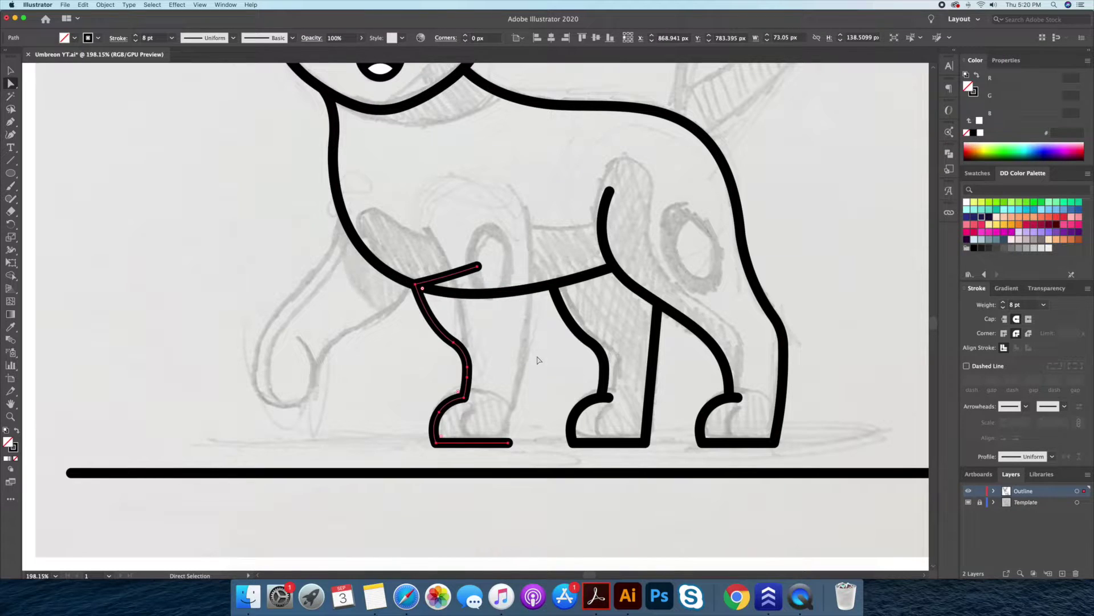
key("v")
key("Delete")
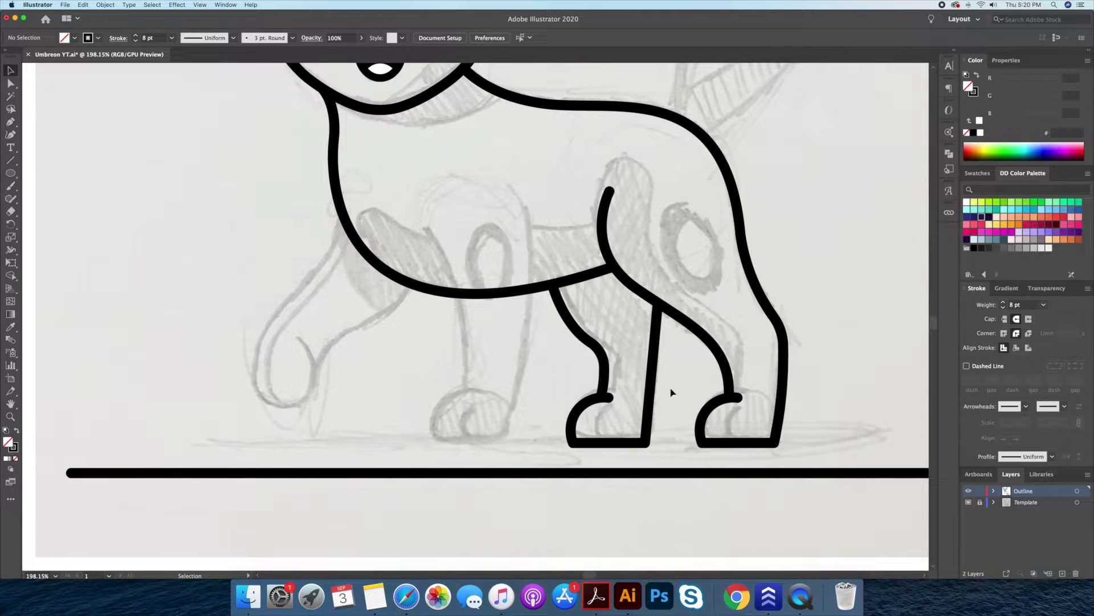
- Copy the middle leg to the far left and delete its edges, leaving a lone foot
left_click_drag(587, 404, 472, 405)
scroll(456, 394, "right", 2)
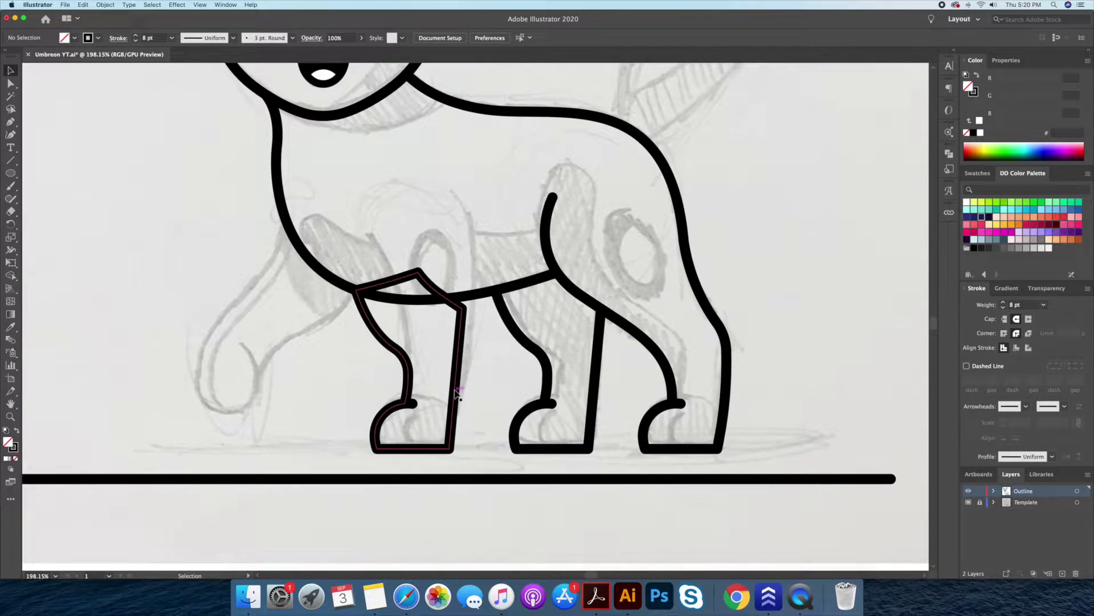
double_click(461, 319)
key("a")
left_click(462, 311)
key("Delete")
left_click(374, 319)
key("Delete")
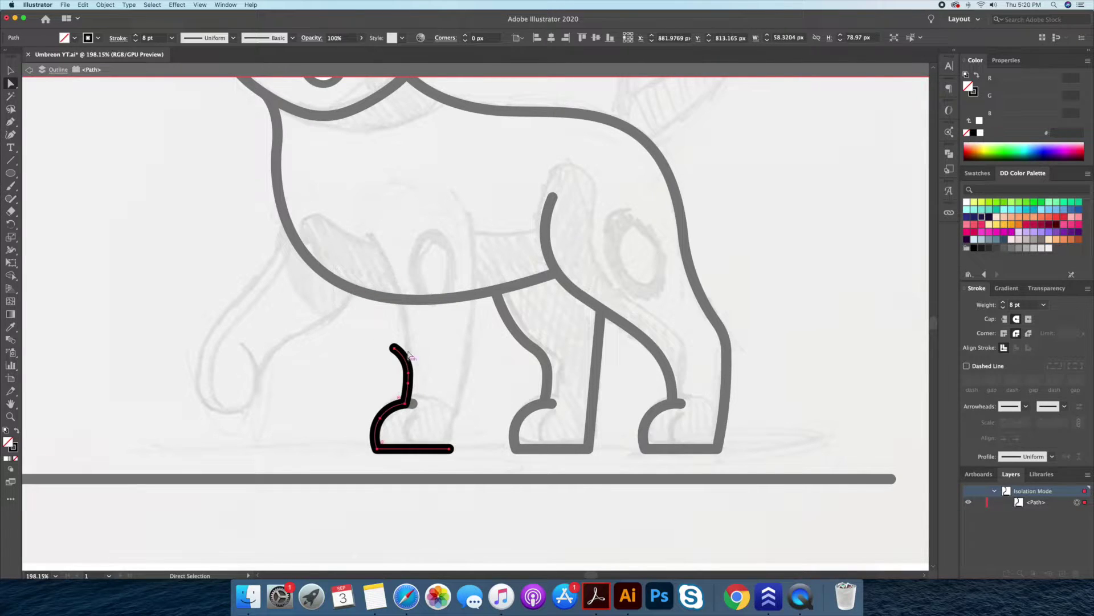
left_click_drag(384, 387, 383, 388)
key("Delete")
double_click(427, 391)
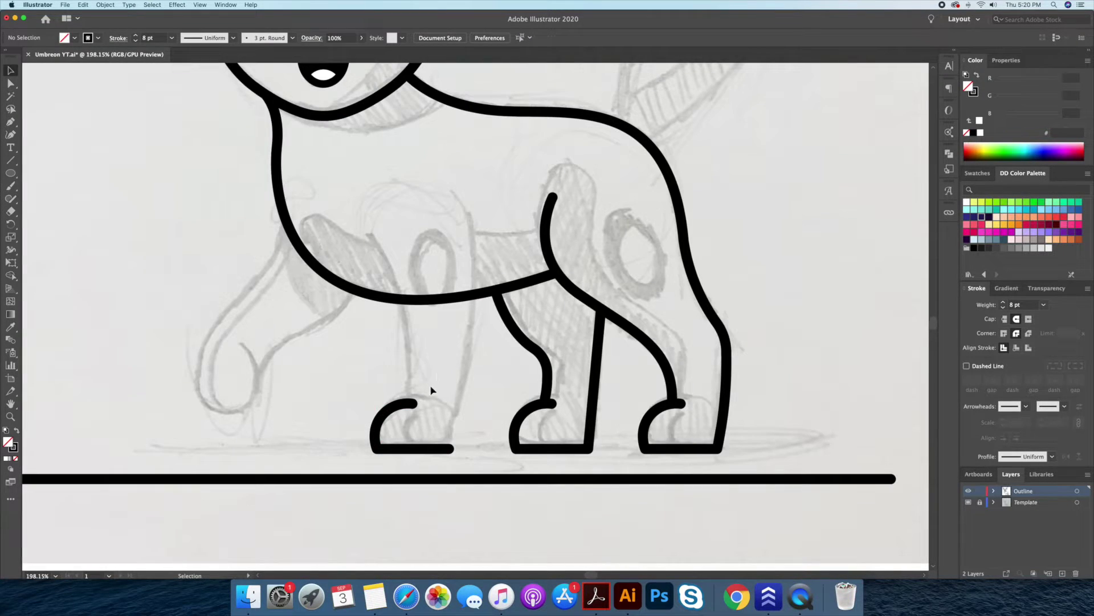
scroll(425, 394, "right", 2)
- Round the sharp corners of the middle leg and the body outline
left_click(579, 406)
key("shift+grave")
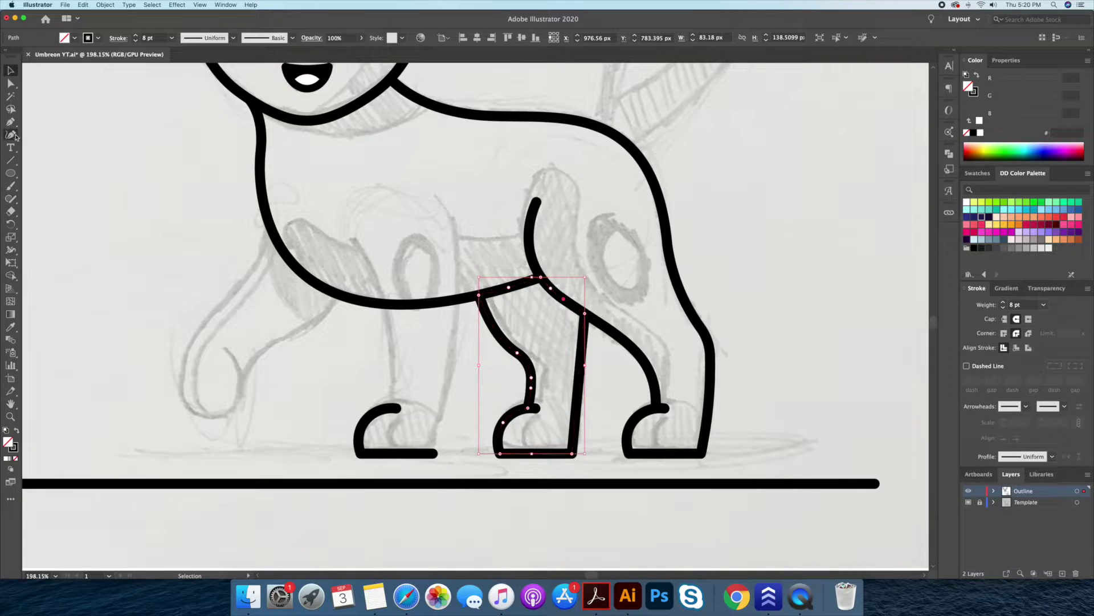
key("a")
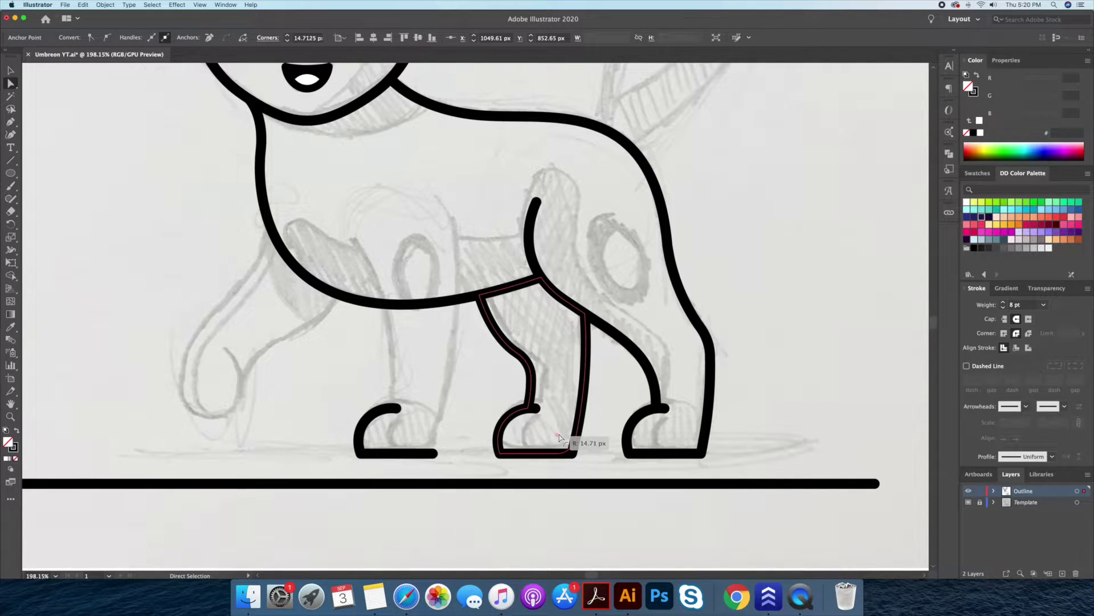
left_click(679, 440)
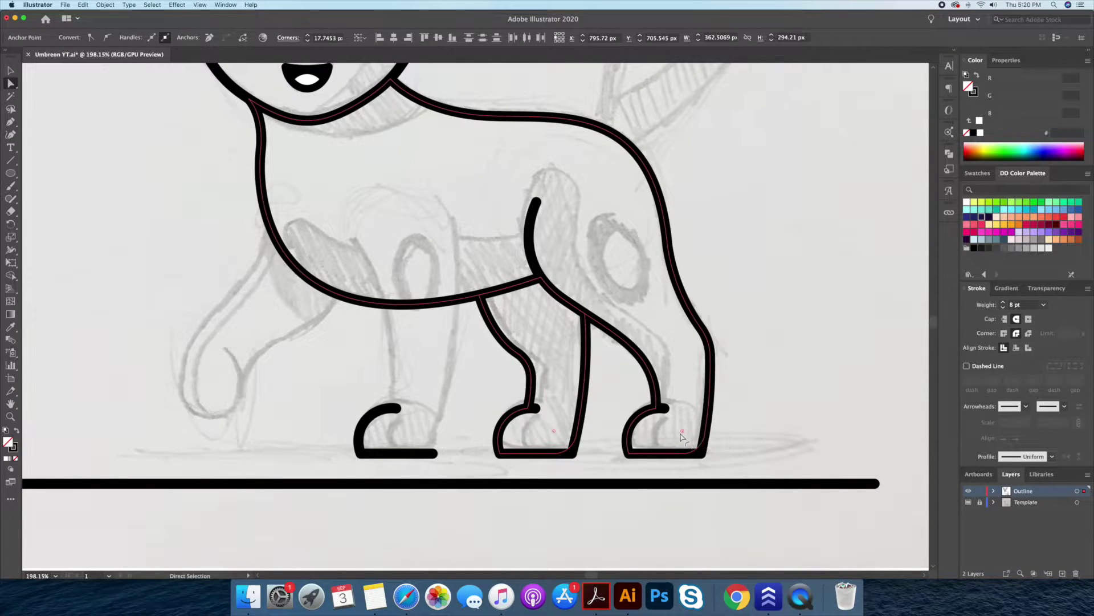
key("v")
left_click_drag(513, 454, 582, 472)
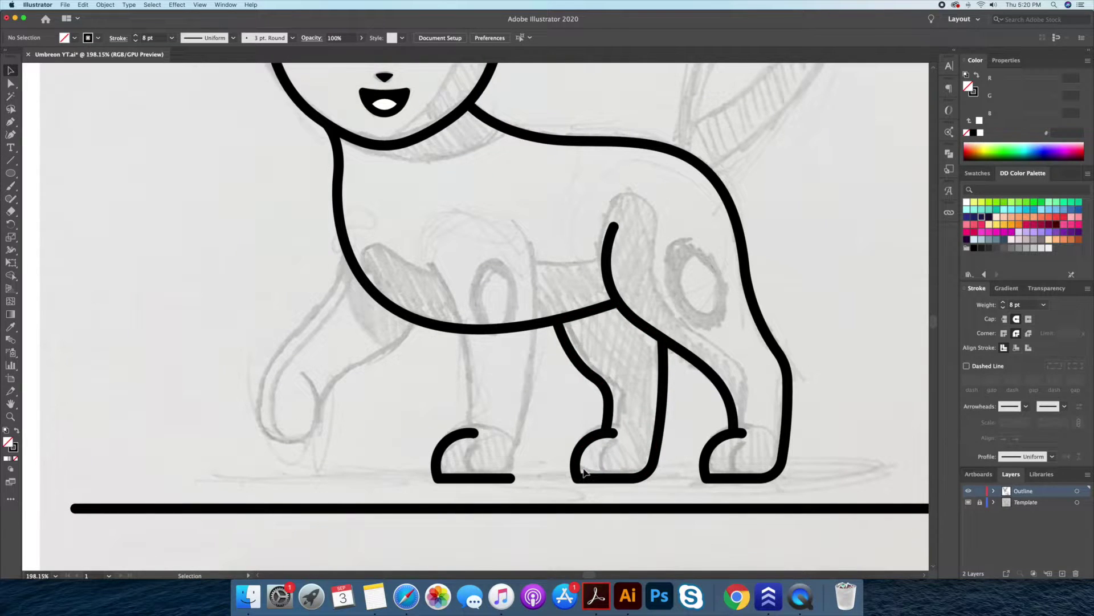
left_click(521, 224)
- Bend the straight leg segment into a curve with the Curvature Tool
key("shift+grave")
left_click_drag(523, 342, 539, 343)
key("v")
left_click(538, 416)
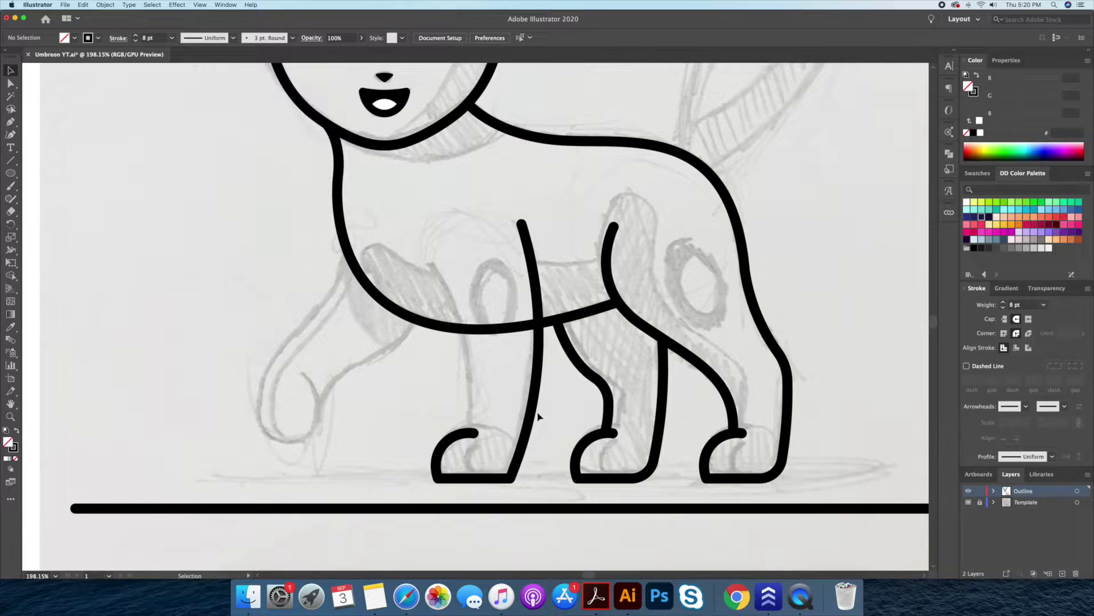
- Extend the front leg line up from its foot and bend it into a curve
key("v")
double_click(466, 434)
key("p")
left_click(467, 433)
left_click(429, 256)
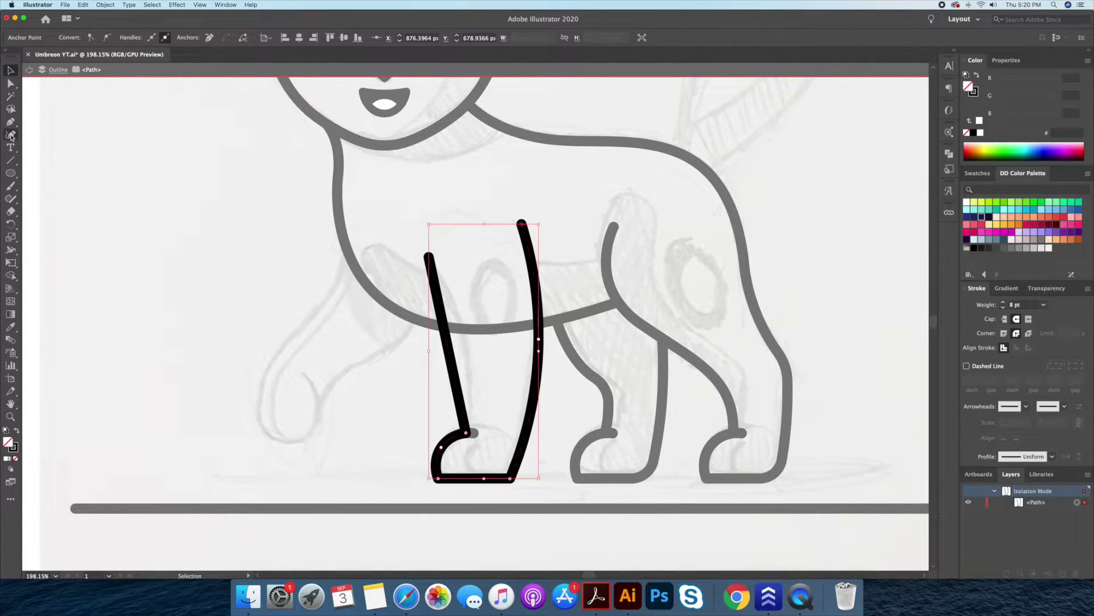
key("shift+grave")
left_click(462, 341)
key("v")
scroll(406, 361, "down", 1)
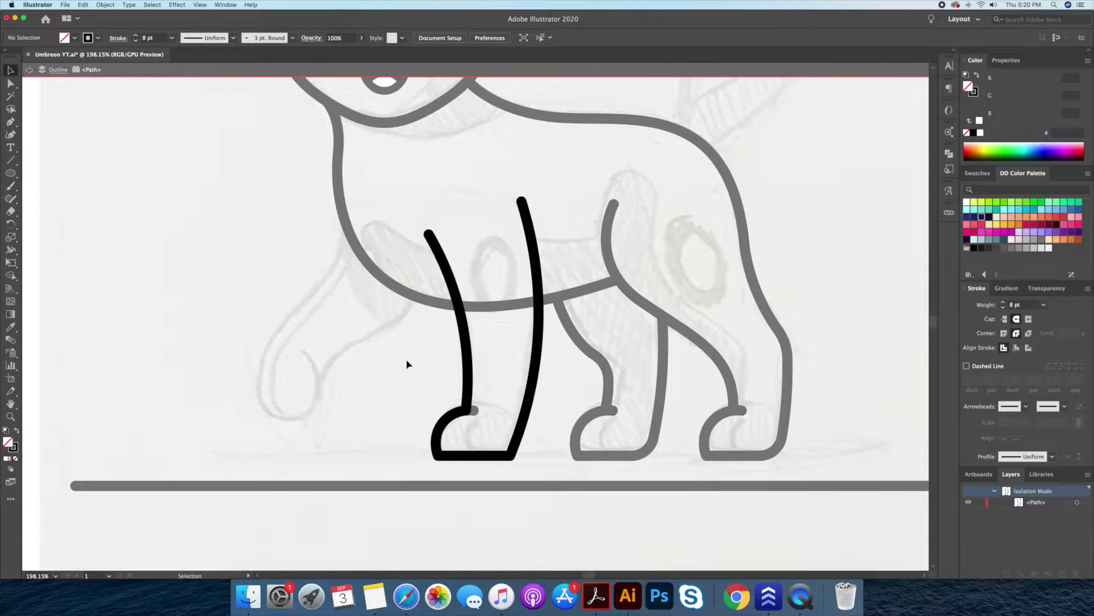
key("Escape")
- Round off the sharp corners at the feet
left_click(502, 453)
left_click_drag(494, 447, 703, 465)
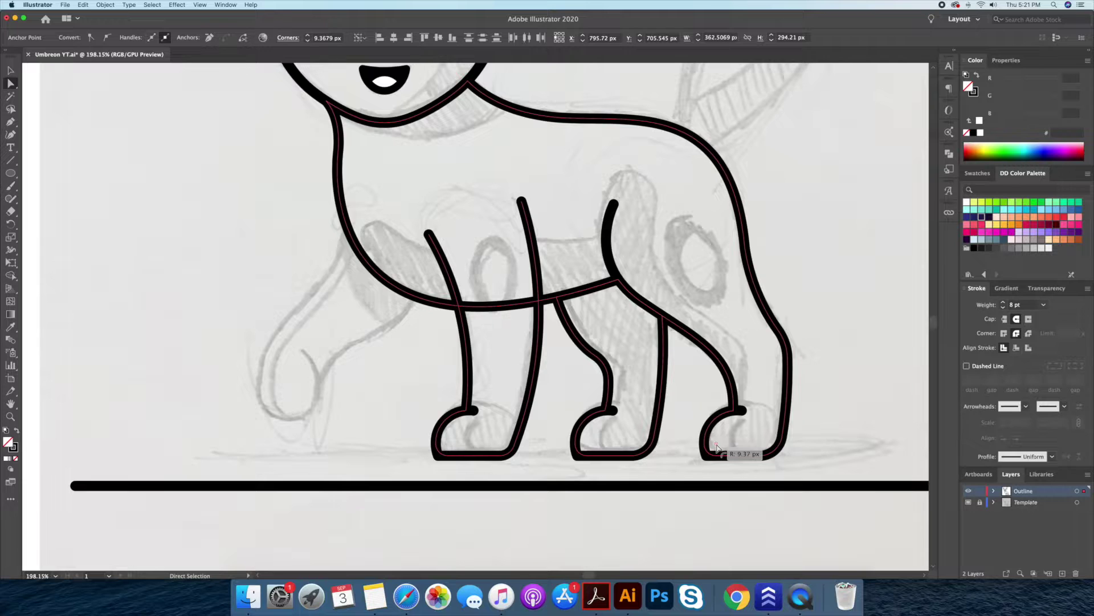
left_click(728, 450)
key("z")
left_click(625, 429, "alt")
scroll(571, 391, "up", 3)
key("v")
- Remove the belly line between the front and middle legs with Shape Builder
left_click(536, 368)
key("shift+m")
left_click(518, 372, "alt")
key("z")
left_click(429, 406, "alt")
- Preview the clean outline with the sketch hidden, then start a new curve at the chest
key("super+shift+a")
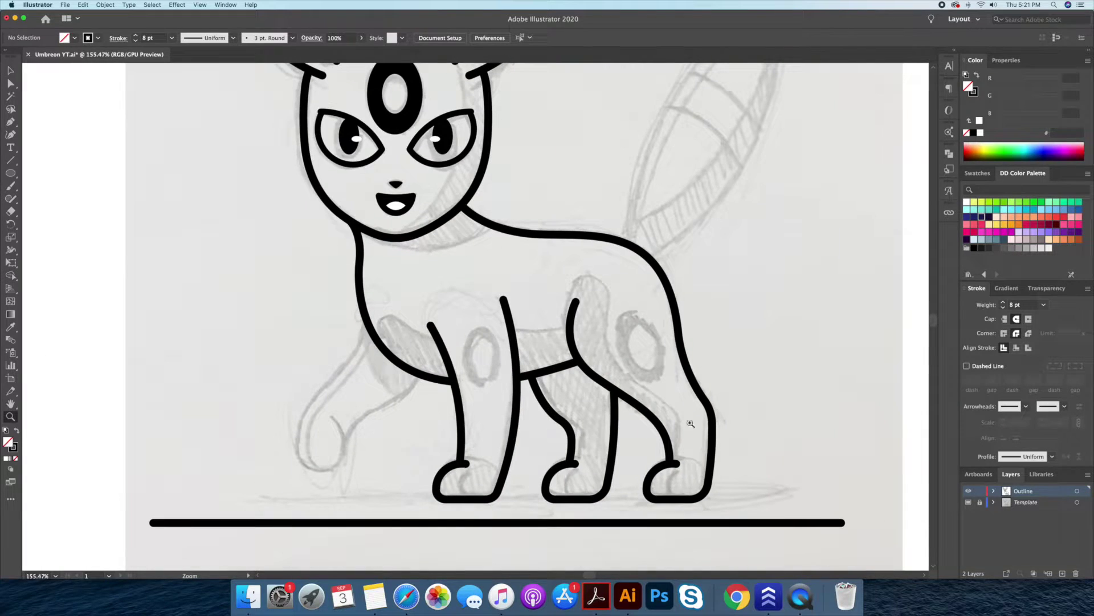
left_click(967, 502)
key("super+0")
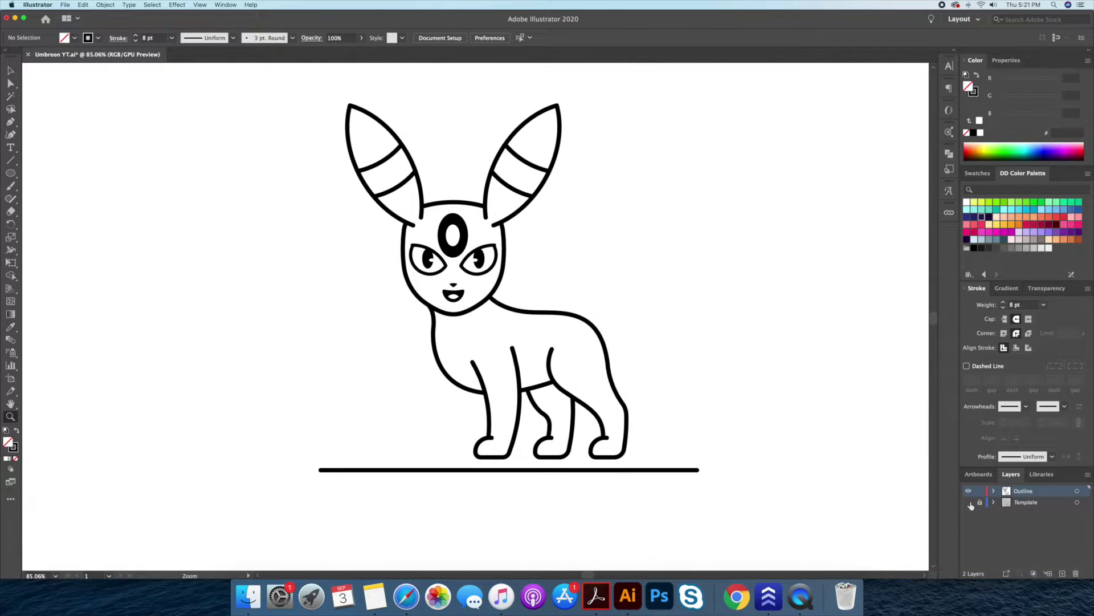
left_click(968, 503)
scroll(403, 437, "up", 5)
key("p")
left_click(524, 158)
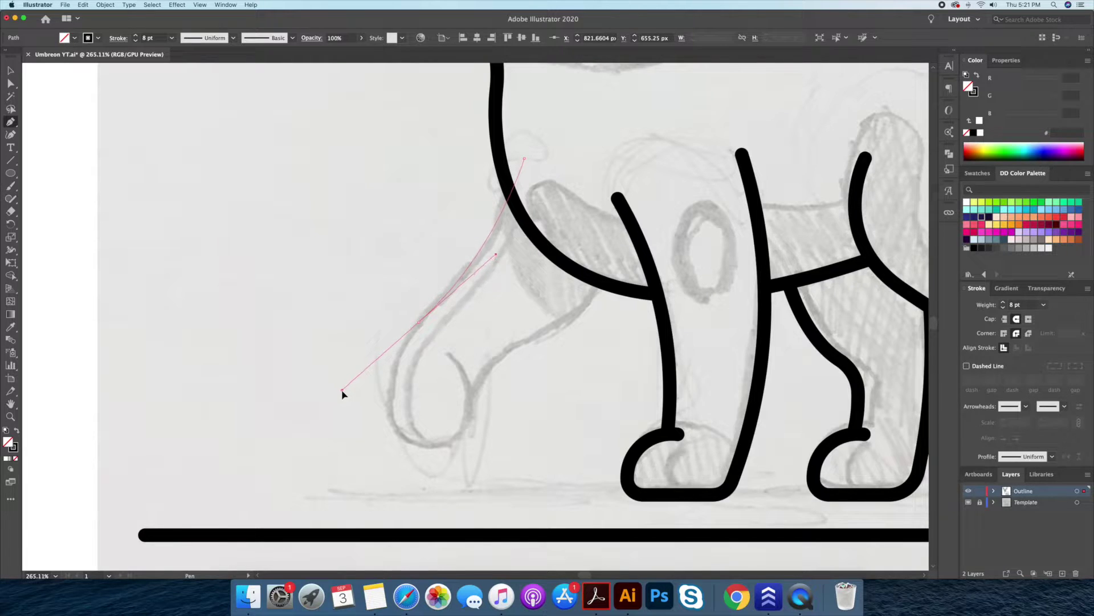
- Draw the raised leg's outer curve from the chest down, curling into the paw
left_click_drag(342, 392, 335, 395)
left_click_drag(413, 442, 447, 464)
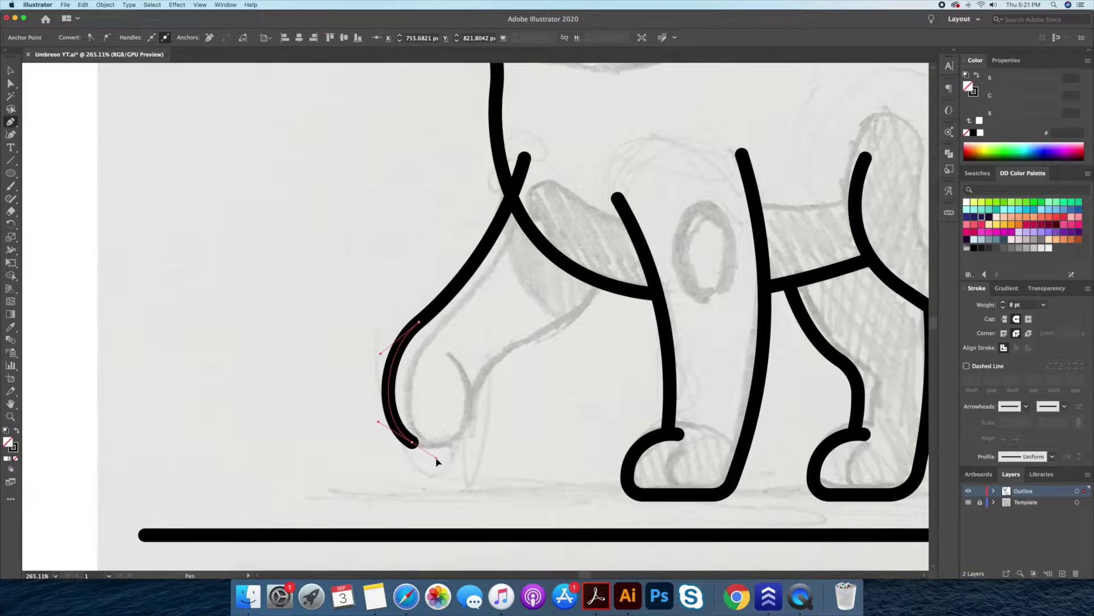
left_click_drag(453, 361, 406, 297)
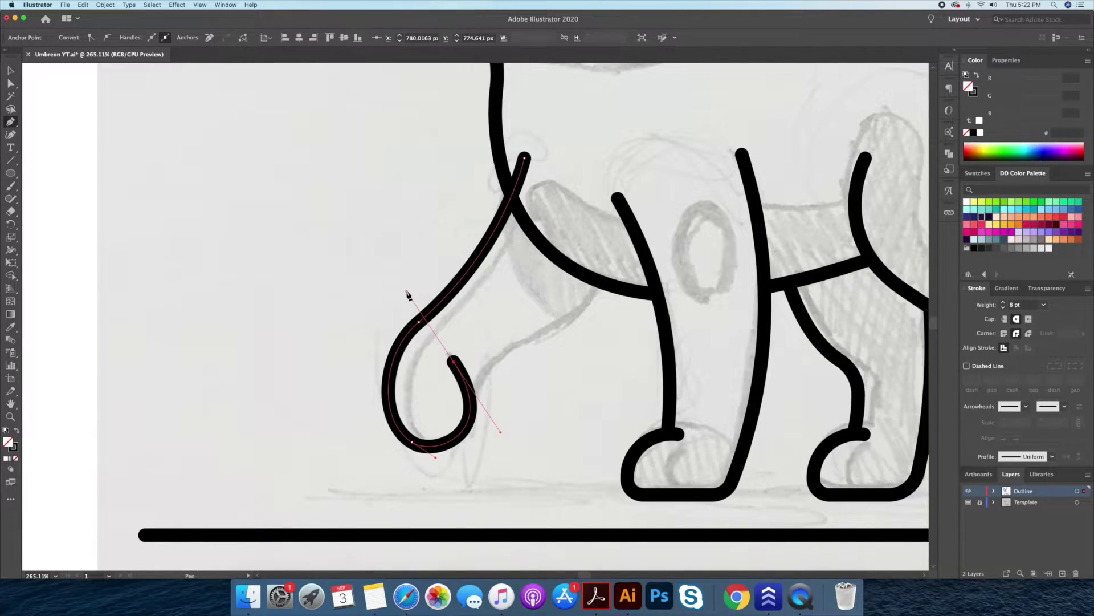
key("v")
left_click(561, 391)
- Draw the inner leg line from the belly into the paw and join it
left_click(600, 281)
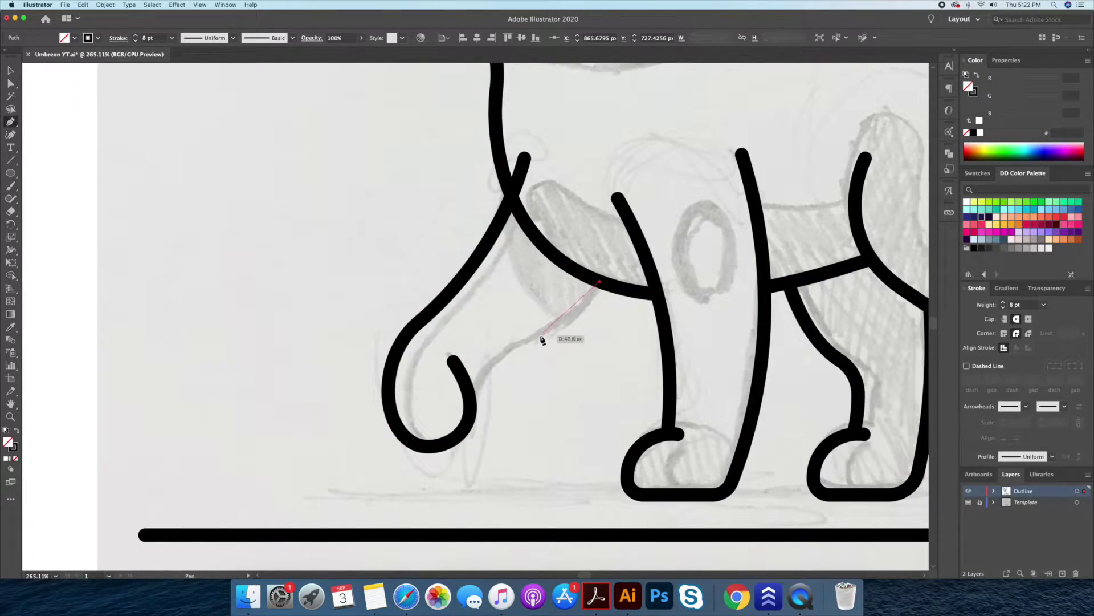
left_click_drag(494, 355, 493, 353)
left_click_drag(423, 460, 428, 453)
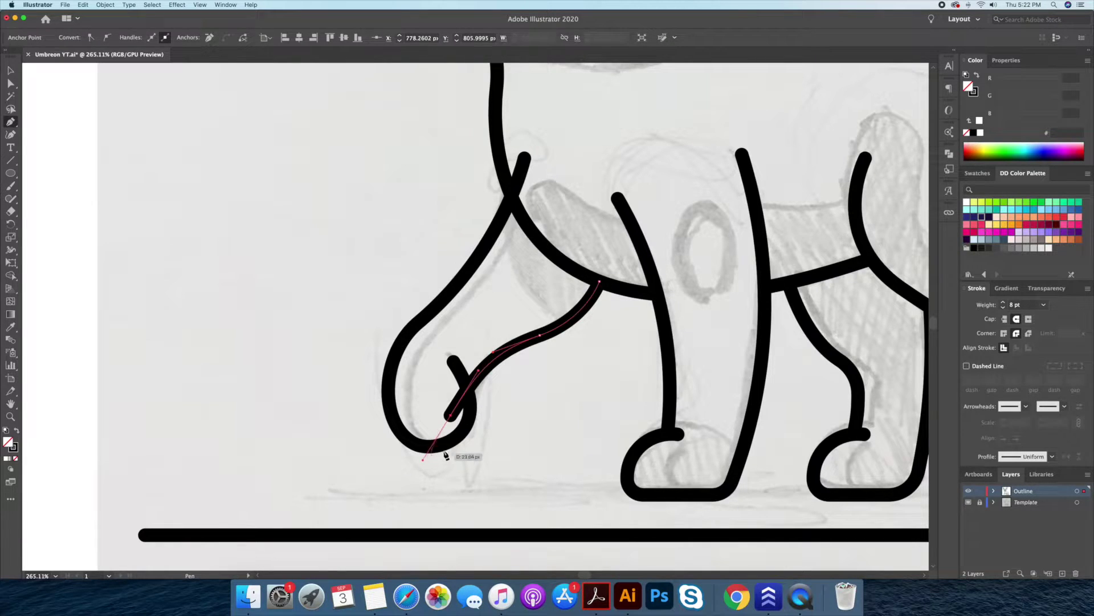
key("v")
left_click(499, 428)
left_click(545, 332)
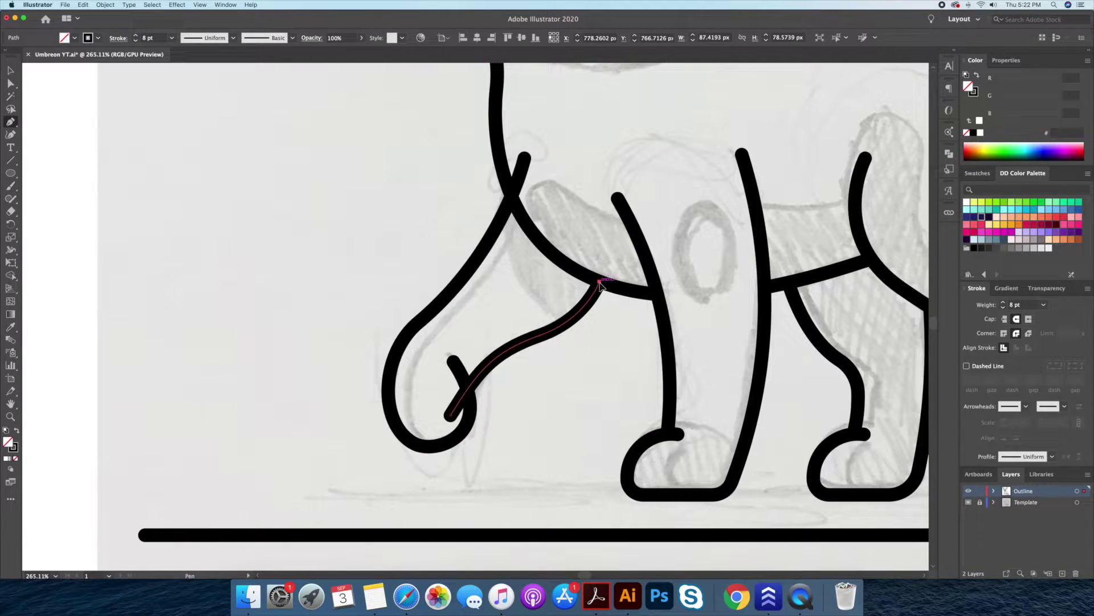
key("ctrl+j")
- Delete the stray wedge where the upper leg meets the body outline
left_click(541, 365)
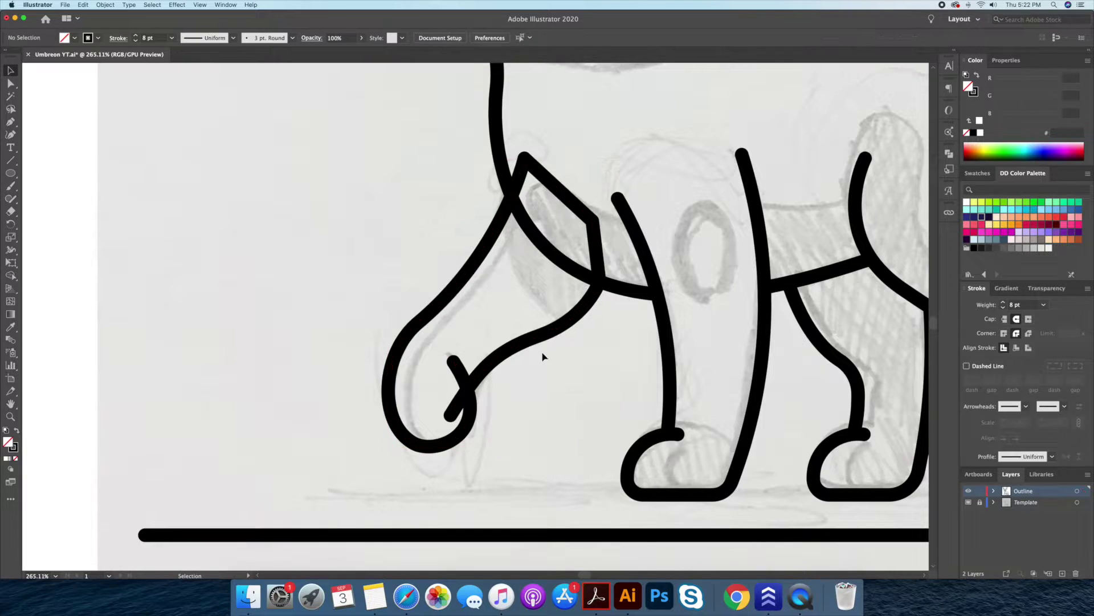
left_click(574, 273)
key("a")
left_click(591, 240)
key("Delete")
left_click(450, 415)
left_click(540, 395)
key("ctrl+0")
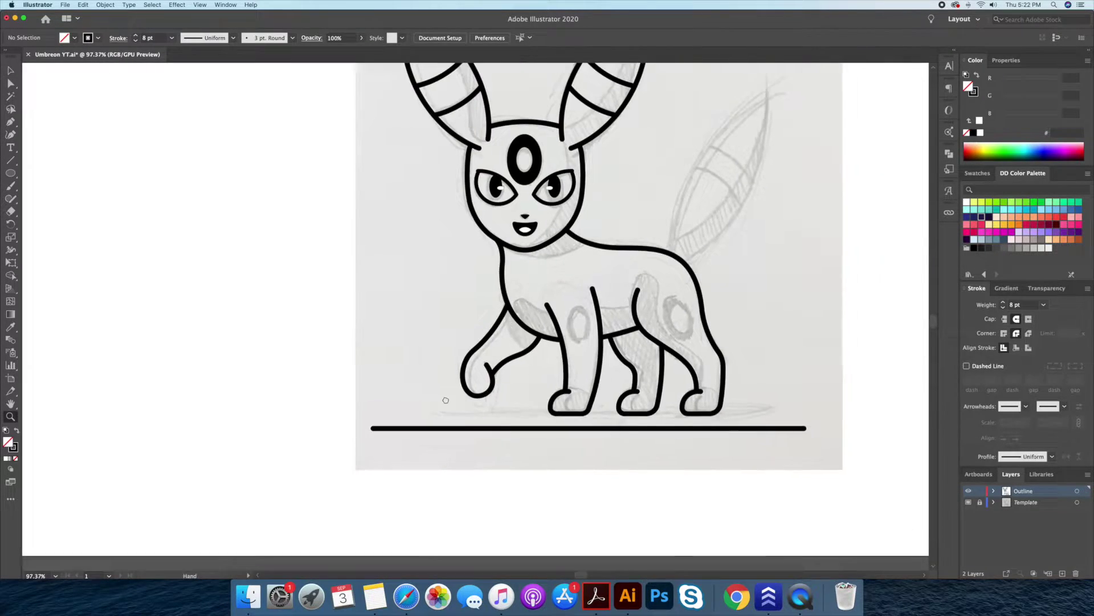
- Draw a circle and an overlapping copy, keeping only their lens-shaped intersection
left_click_drag(425, 405, 353, 480)
left_click(5, 171)
mouse_move(506, 191)
left_mouse_down()
mouse_move(707, 391)
mouse_move(532, 369)
left_mouse_up()
key("v")
left_click_drag(573, 402, 495, 326)
key("shift+m")
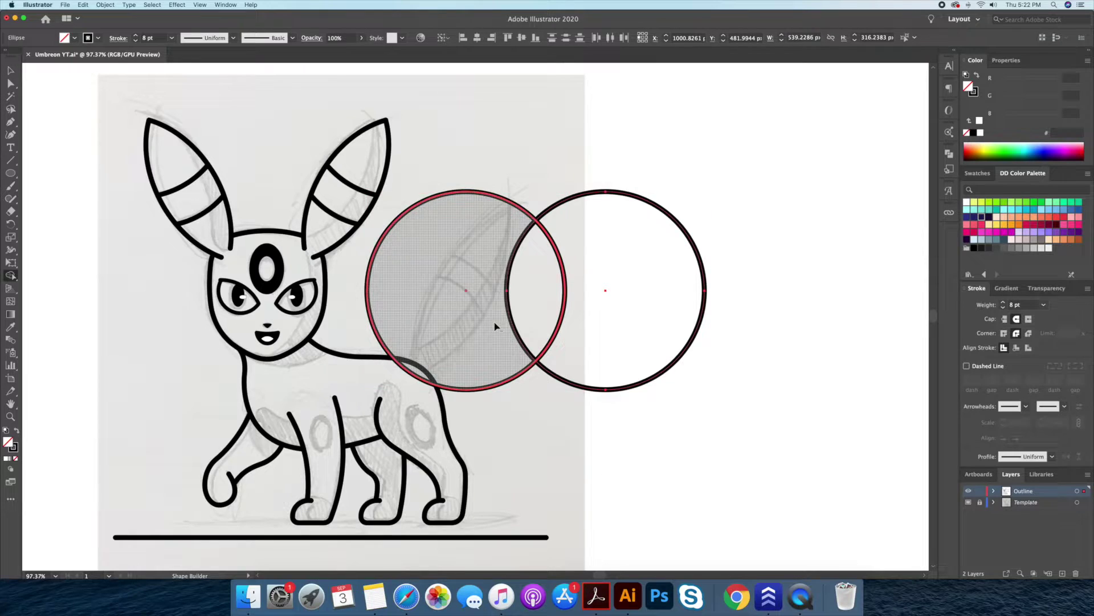
left_click(496, 325, "alt")
- Stretch, tilt and position the lens shape over the sketched tail
left_click(633, 291, "alt")
key("v")
left_click(536, 342)
left_click_drag(536, 219, 542, 187)
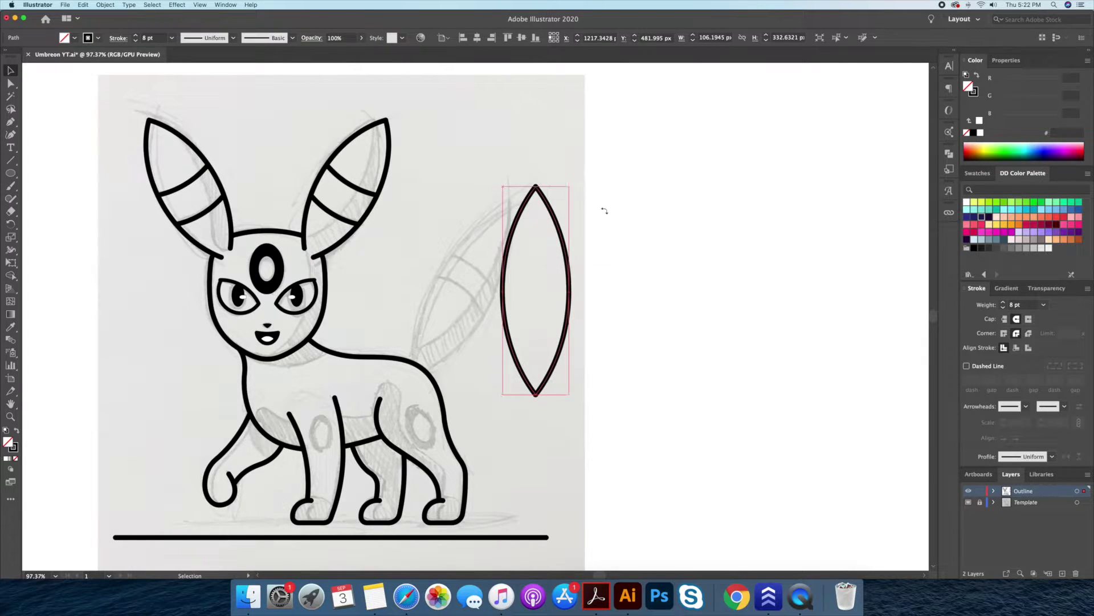
left_click_drag(589, 198, 631, 218)
left_click_drag(564, 309, 507, 323)
left_click_drag(527, 203, 491, 196)
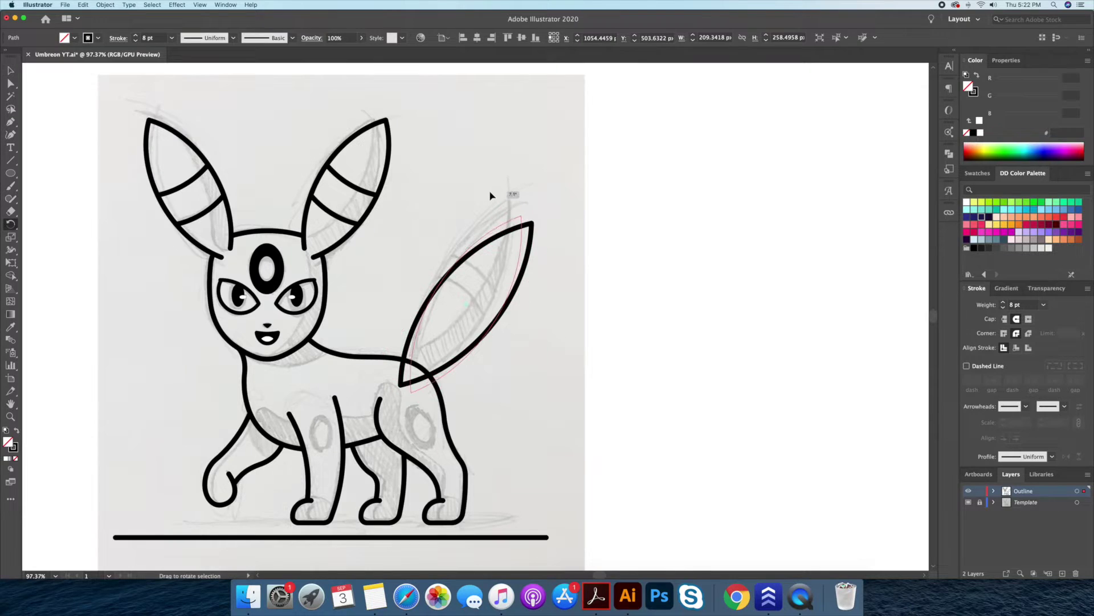
key("shift+Up")
key("shift+Up")
key("v")
- Merge the tail into the body outline and erase the small junction triangle
left_click(570, 340)
left_click_drag(396, 368, 463, 308)
left_click(433, 394, "shift")
key("shift+m")
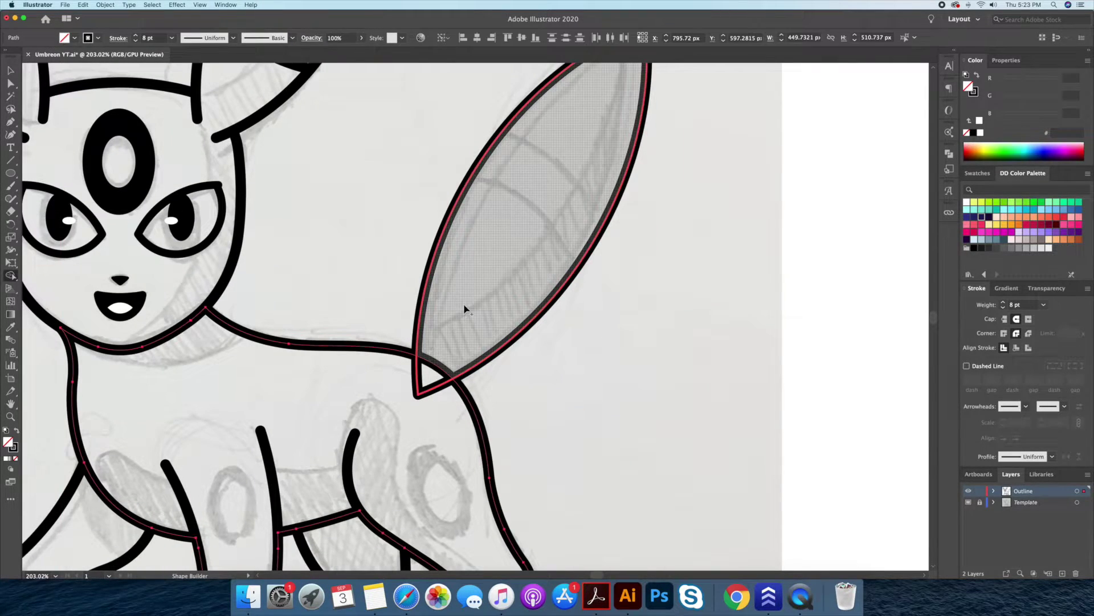
left_click(463, 308)
left_click(433, 383, "alt")
key("z")
key("ctrl+0")
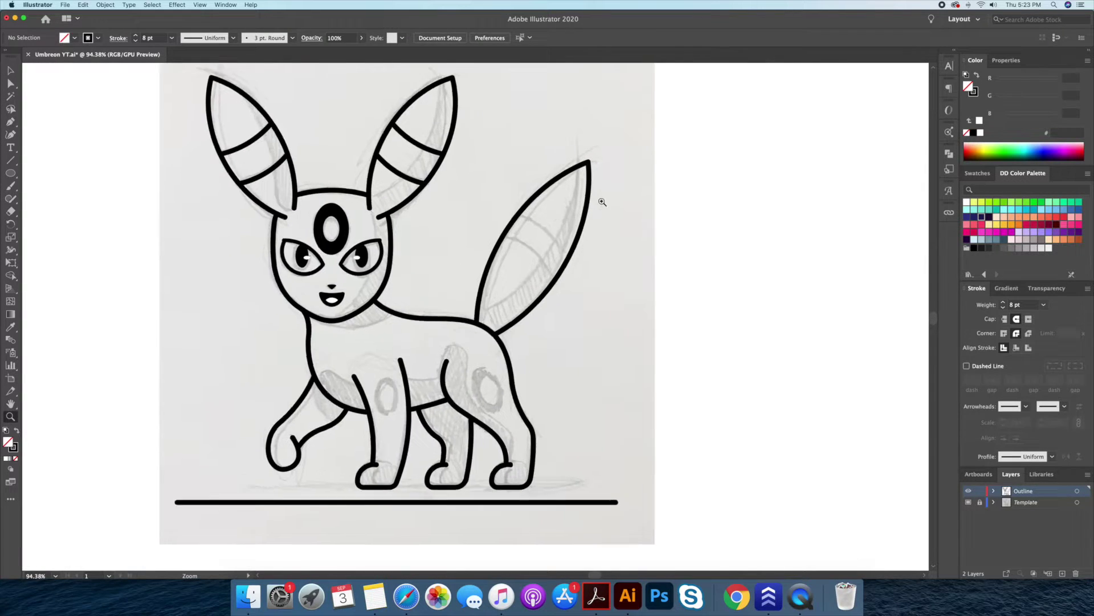
- Draw a closed four-corner band shape across the tail with the Pen tool
left_click_drag(570, 202, 604, 201)
key("p")
left_click(455, 264, "ctrl")
left_click(454, 261)
left_click(568, 355)
left_click(609, 319)
left_click(480, 218)
left_click(454, 206)
left_click(419, 242)
- Curve the band's edges, trim the piece outside the tail, and copy a ring onto the hip
key("shift+grave")
left_click(533, 249)
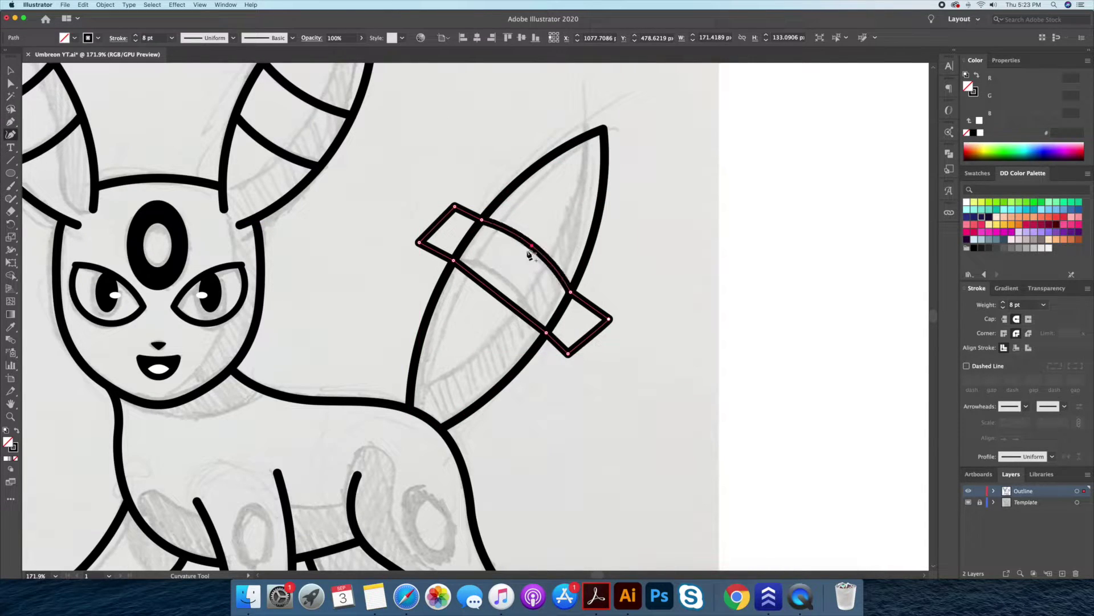
left_click(501, 279)
left_click(436, 277, "ctrl+shift")
key("shift+m")
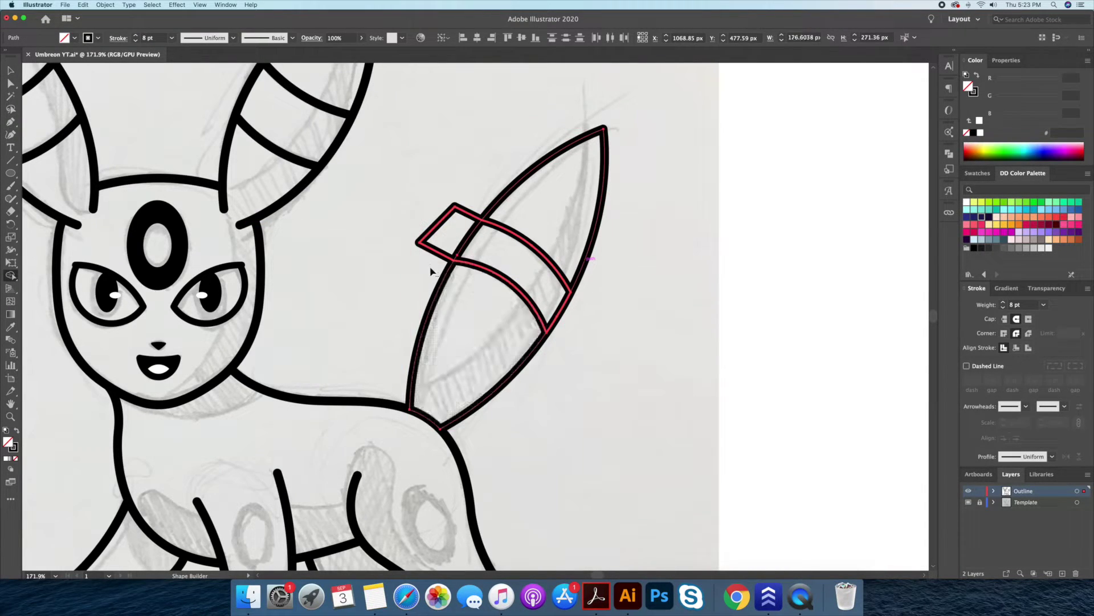
left_click(439, 231, "alt")
scroll(369, 227, "down", 3)
scroll(369, 227, "left", 2)
key("v")
mouse_move(358, 249)
left_mouse_down()
mouse_move(511, 395)
mouse_move(516, 367)
left_mouse_up()
- Place a shrunken, upright ring copy on the front leg between the leg lines
scroll(591, 371, "up", 2)
scroll(591, 371, "up", 2)
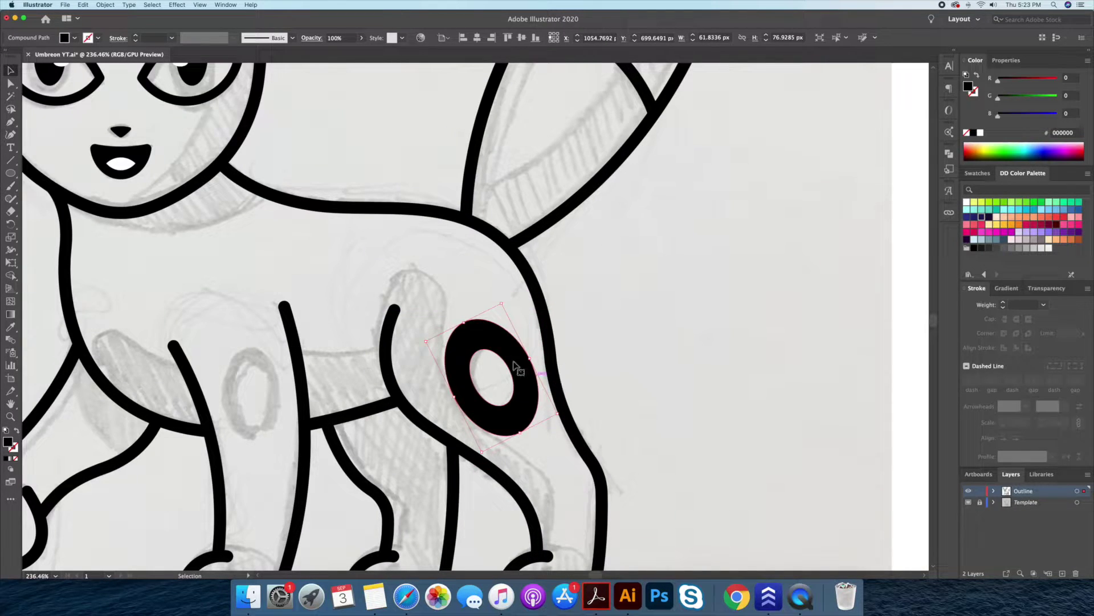
scroll(506, 300, "left", 5)
scroll(505, 300, "down", 1)
left_click_drag(619, 342, 425, 356)
left_click_drag(398, 298, 399, 319)
left_click_drag(451, 371, 459, 368)
left_click(778, 251)
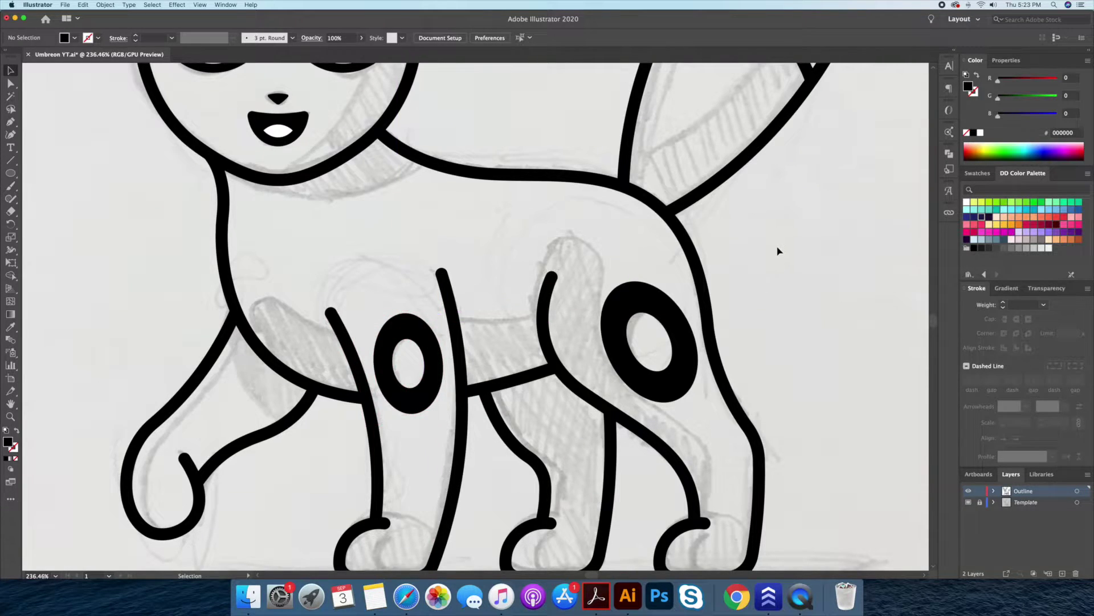
key("z")
scroll(778, 251, "down", 5)
scroll(691, 464, "up", 2)
scroll(632, 456, "up", 3)
- Draw a hooked toe line in the back foot with the thick black outline style
key("p")
left_click(610, 449)
left_click(625, 393)
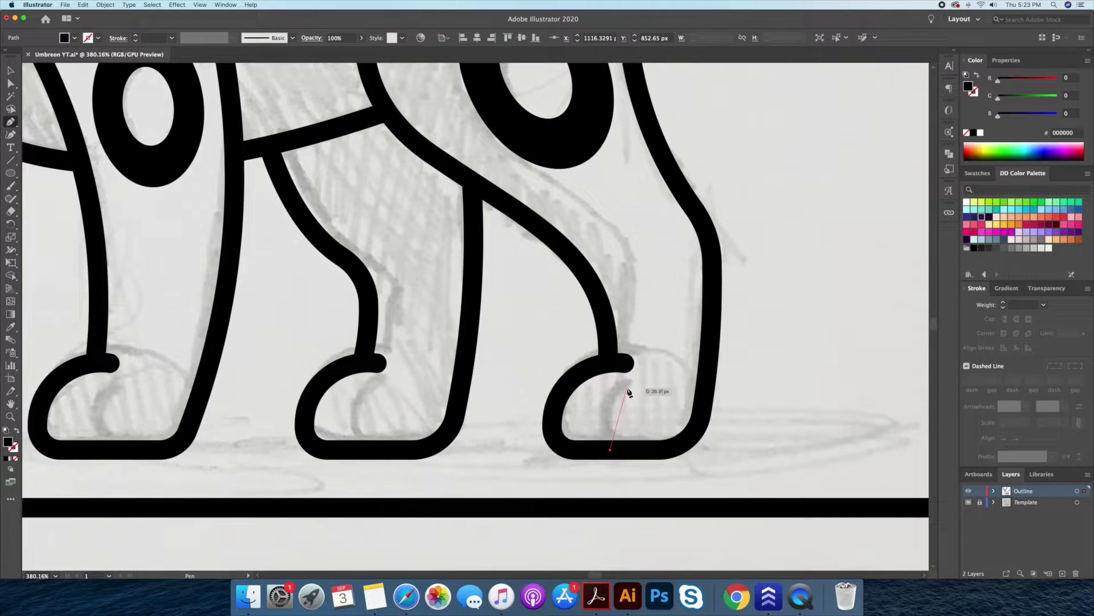
key("v")
left_click(578, 380)
key("shift+grave")
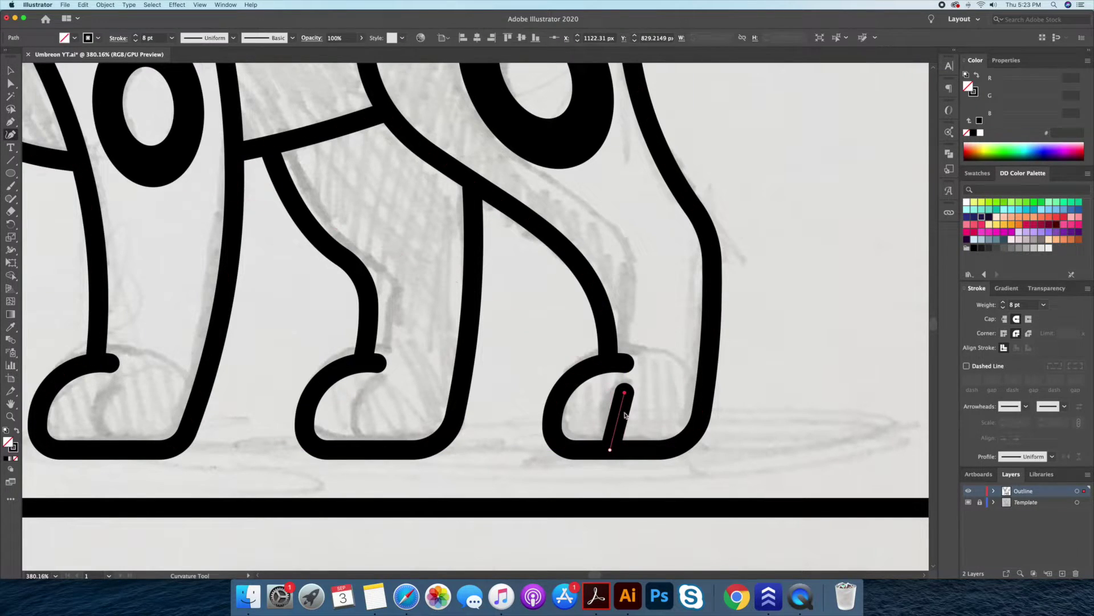
left_click(606, 420)
key("v")
left_click(610, 429)
left_click(607, 432)
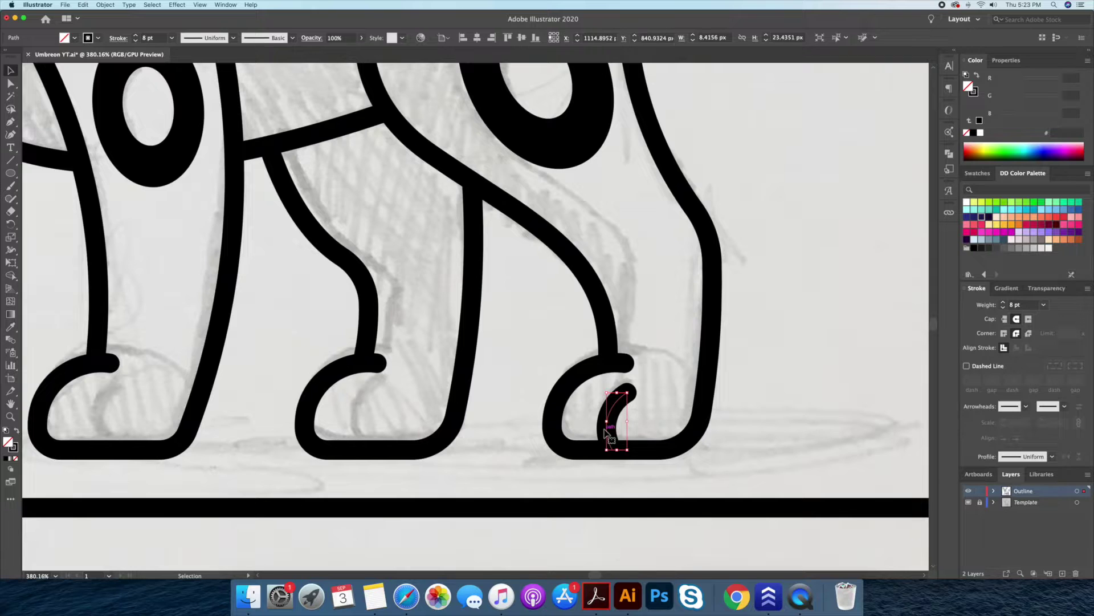
left_click(613, 428)
- Copy the toe curve onto the other feet
left_click_drag(610, 429, 366, 445)
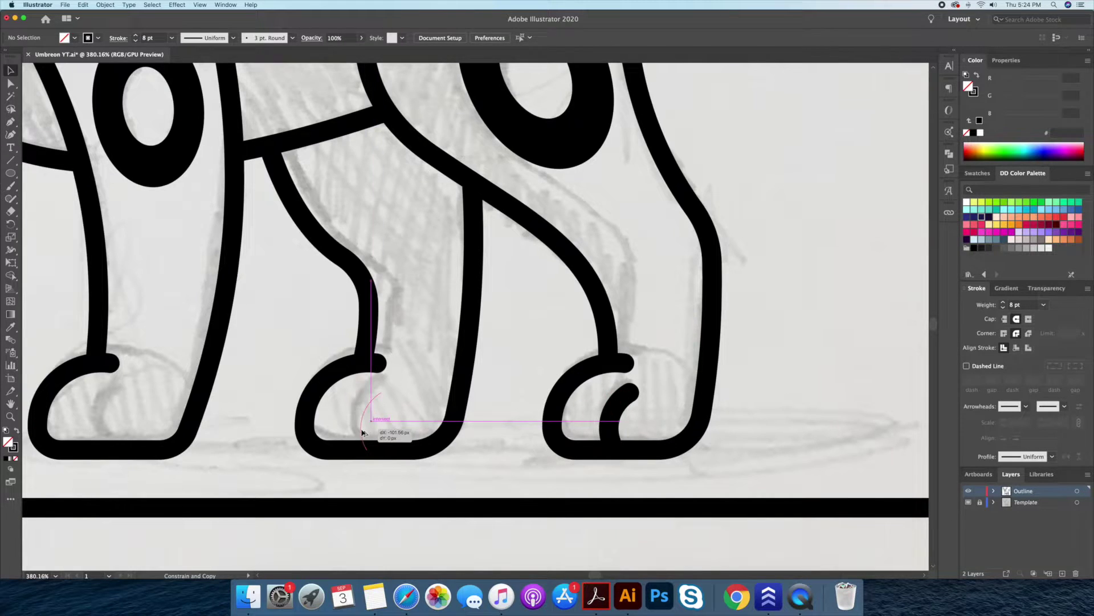
scroll(367, 444, "left", 5)
left_click_drag(628, 435, 367, 446)
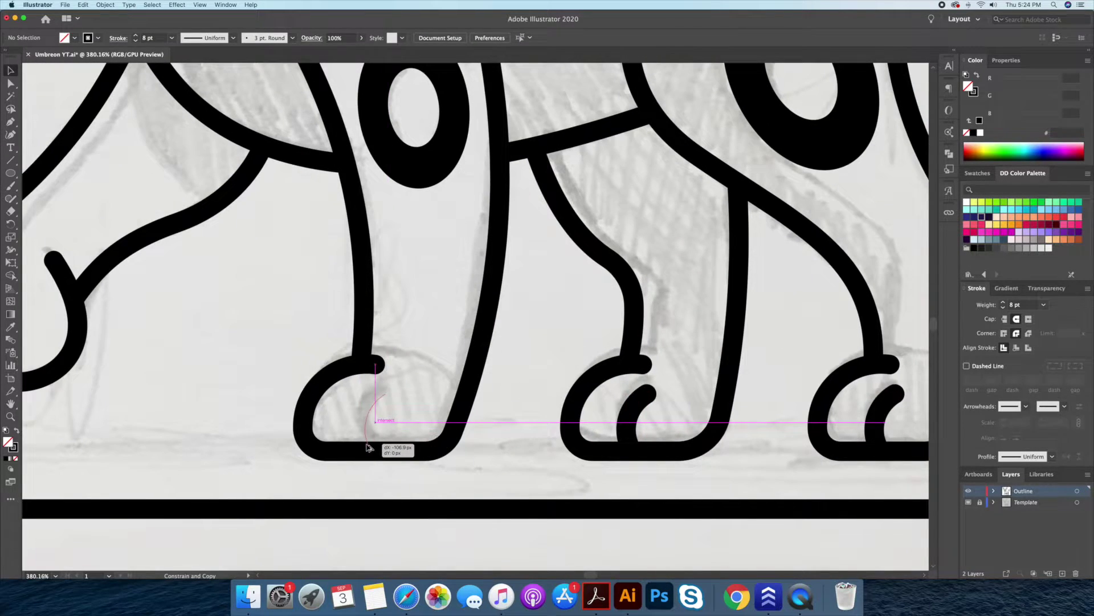
key("z")
mouse_move(511, 378)
left_mouse_down()
mouse_move(387, 448)
mouse_move(399, 411)
left_mouse_up()
- Draw two curved toe lines dividing the raised front paw
left_click(356, 393)
left_click(381, 447)
key("shift+grave")
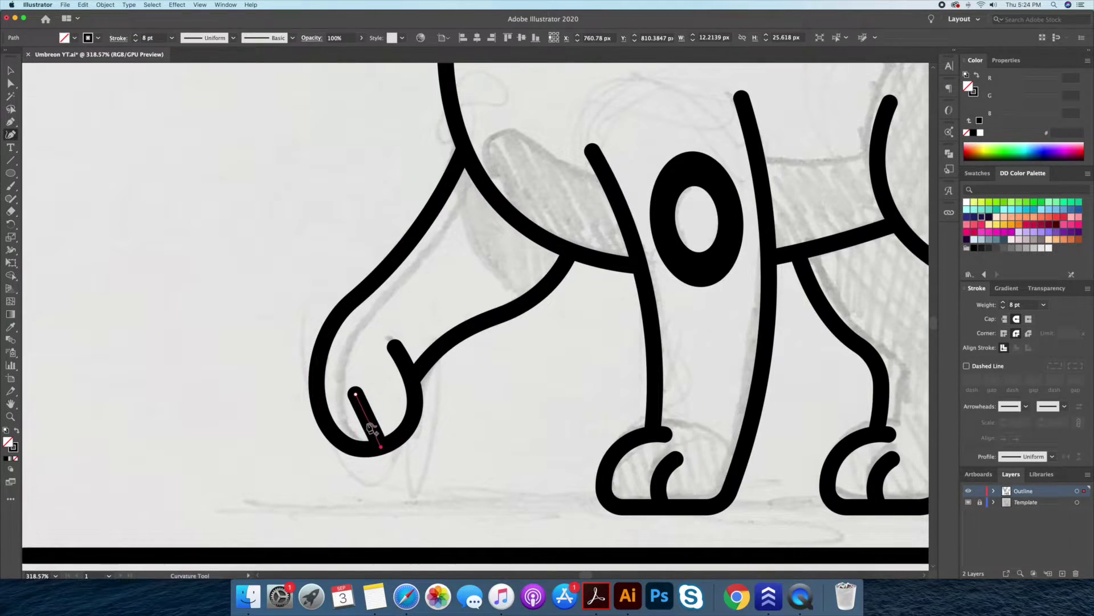
key("v")
left_click(431, 429)
left_click(381, 385)
left_click(408, 427)
key("shift+grave")
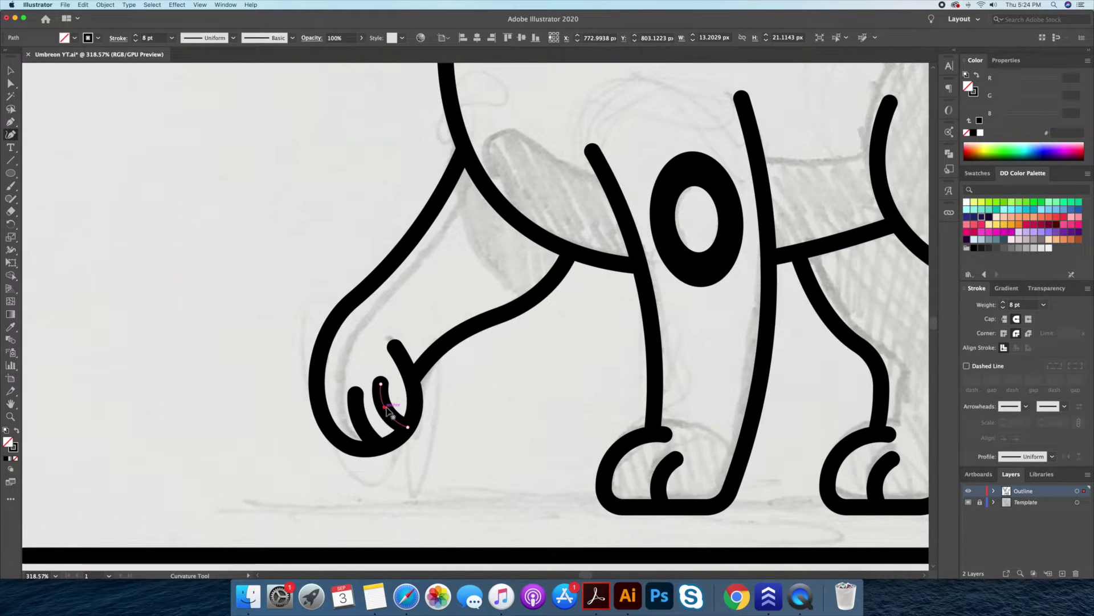
left_click(357, 397)
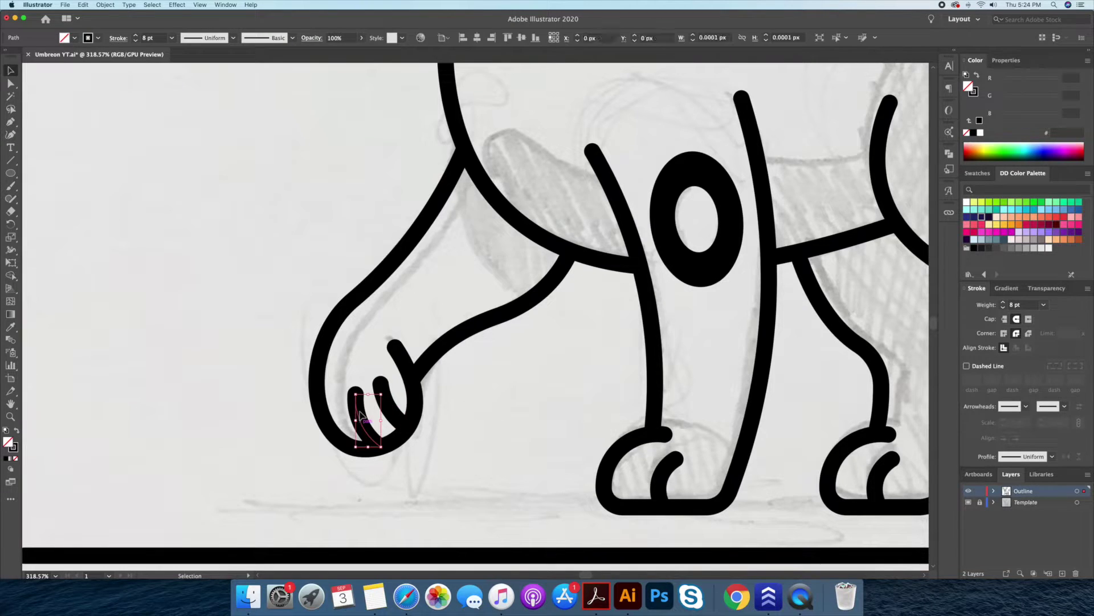
key("ctrl+shift+a")
key("ctrl+0")
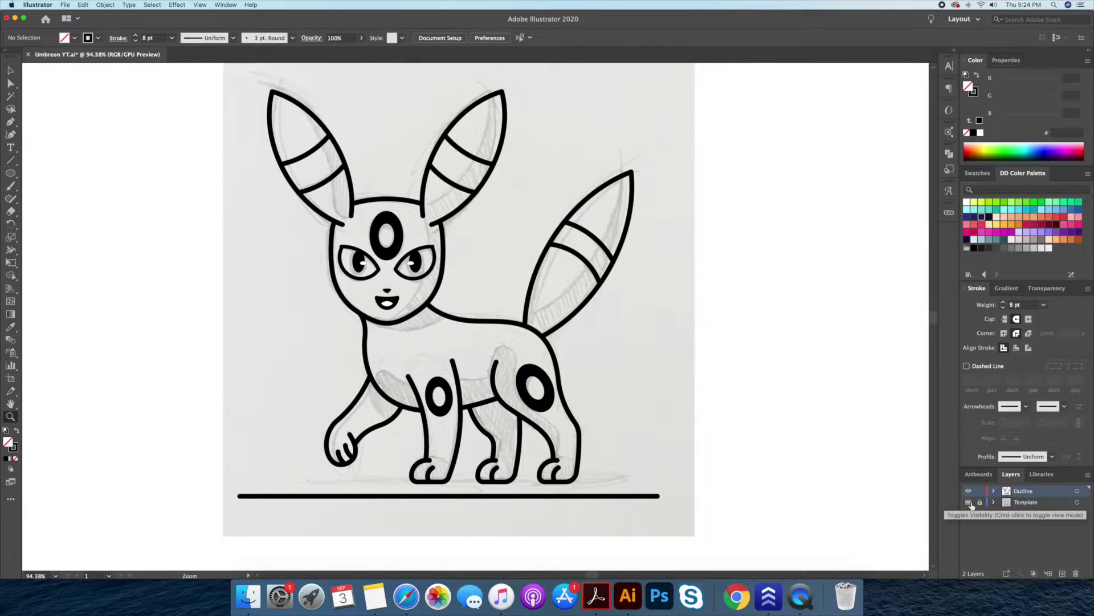
- Hide the sketch Template layer and move the ground line up slightly
left_click(969, 502)
scroll(623, 477, "down", 3)
scroll(630, 422, "up", 3)
key("v")
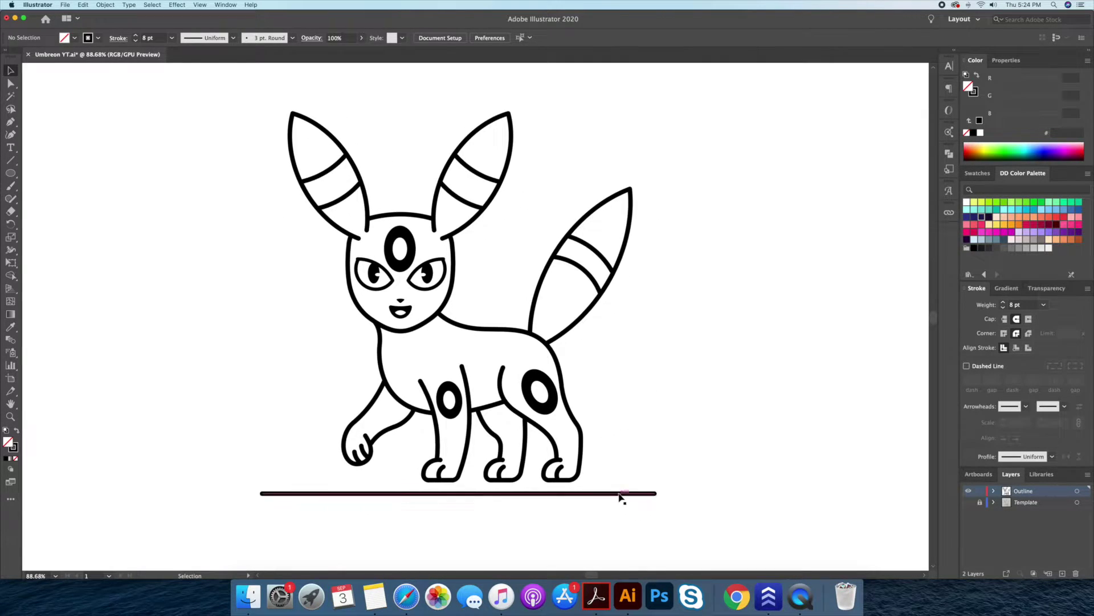
left_click_drag(621, 494, 622, 480)
left_click(671, 474)
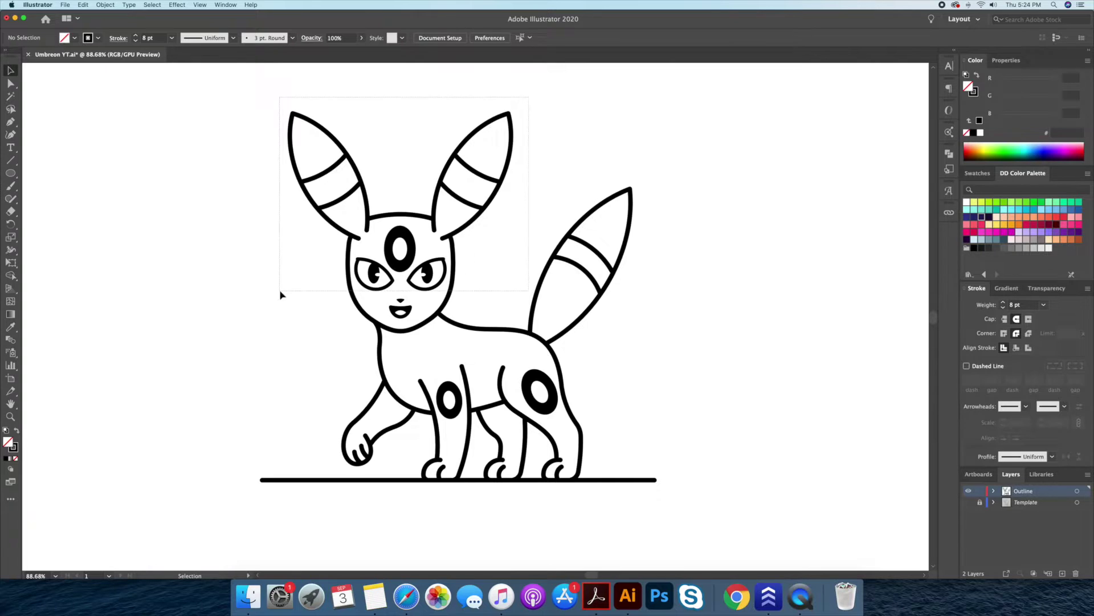
- Select all the head paths and shrink the head slightly
mouse_move(371, 155)
left_mouse_down()
mouse_move(252, 102)
mouse_move(481, 296)
left_mouse_up()
left_click(401, 306, "shift")
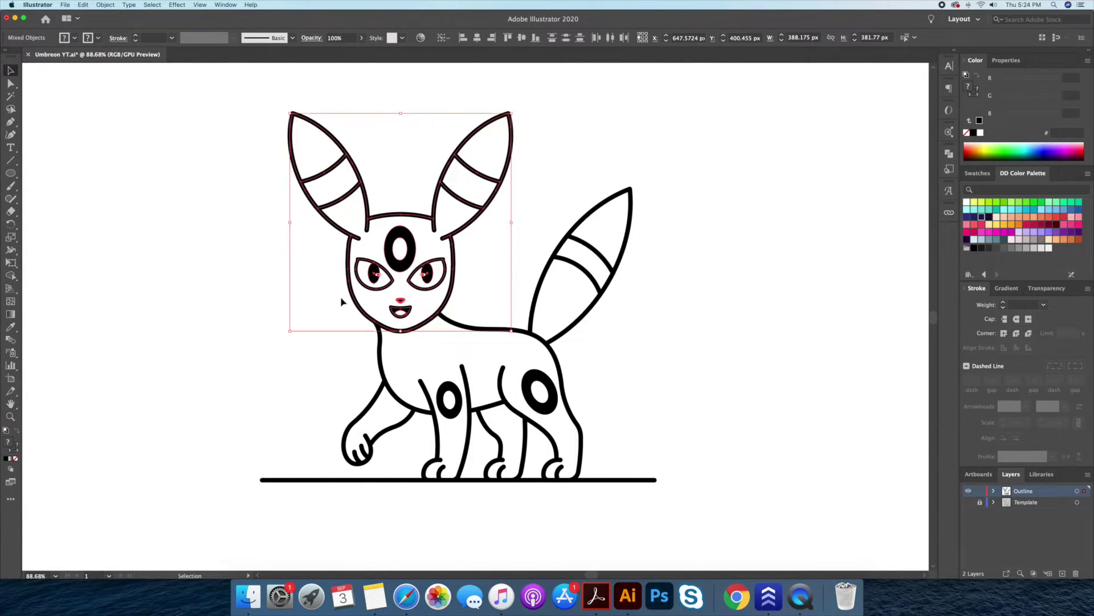
scroll(342, 305, "down", 1)
left_click(275, 214)
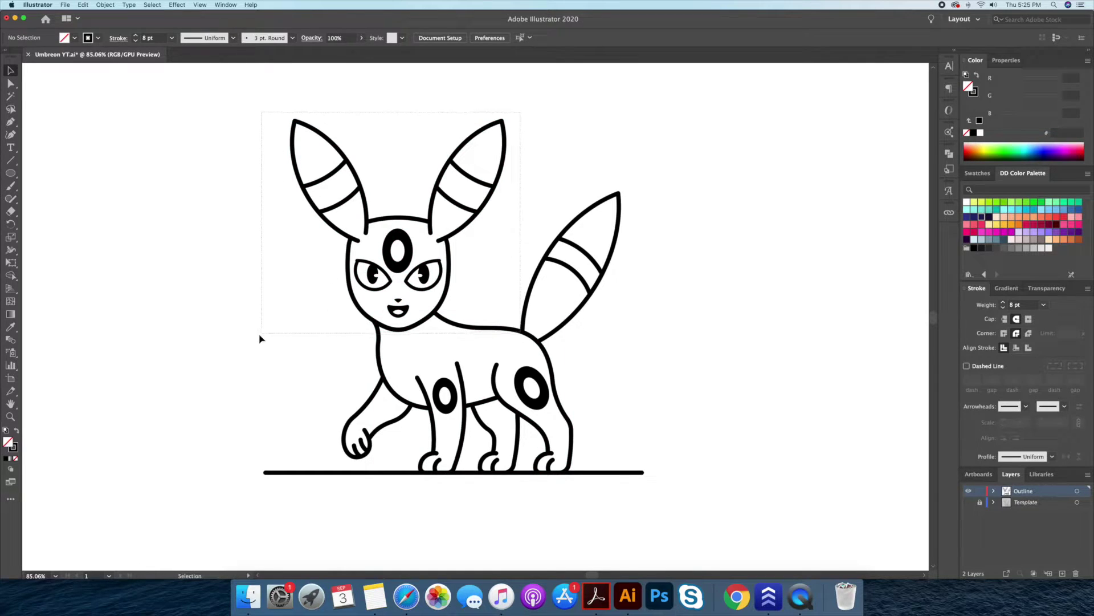
left_click_drag(262, 337, 295, 323)
scroll(450, 228, "down", 1)
left_click_drag(504, 112, 502, 119)
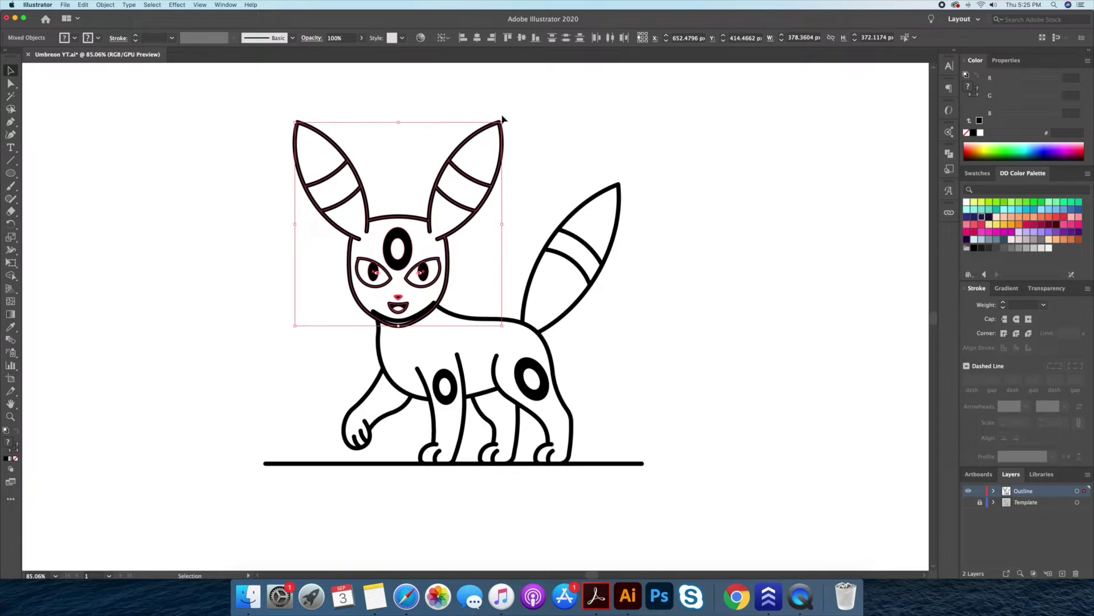
key("ctrl+shift+a")
- Merge the head and body outlines at the neck with Shape Builder
key("z")
left_click_drag(394, 329, 451, 314)
left_click(430, 309)
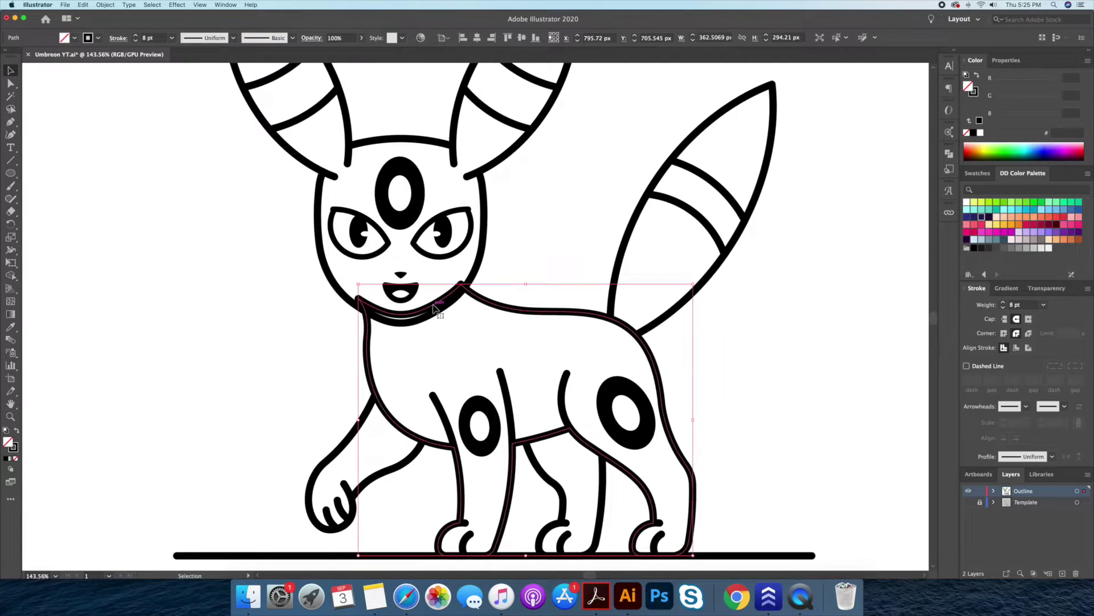
left_click(465, 288, "shift")
key("shift+m")
key("v")
left_click(446, 293)
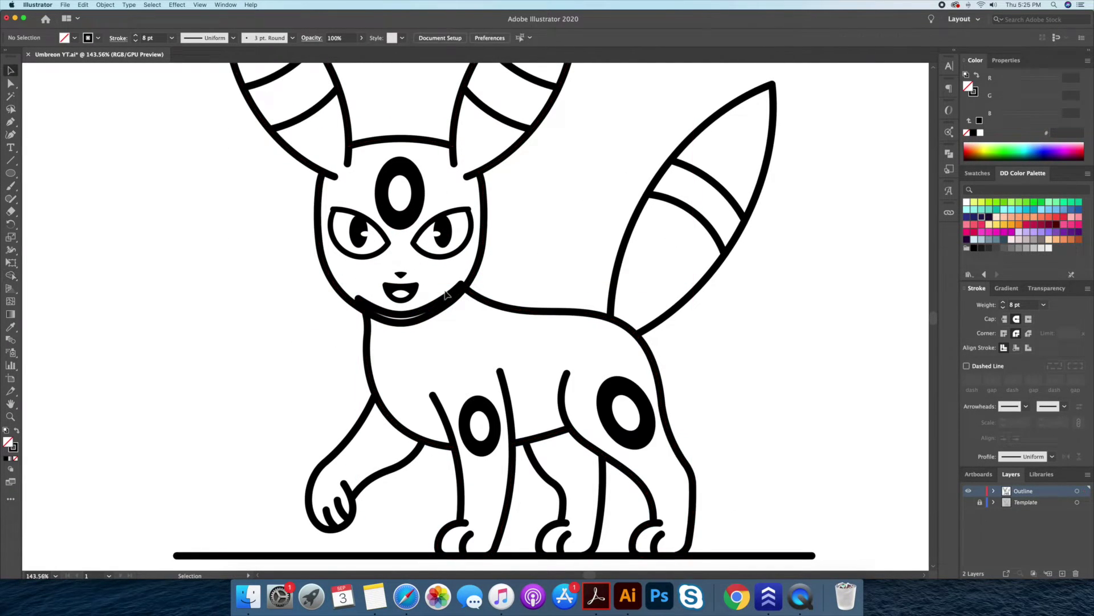
key("z")
left_click_drag(525, 264, 433, 263)
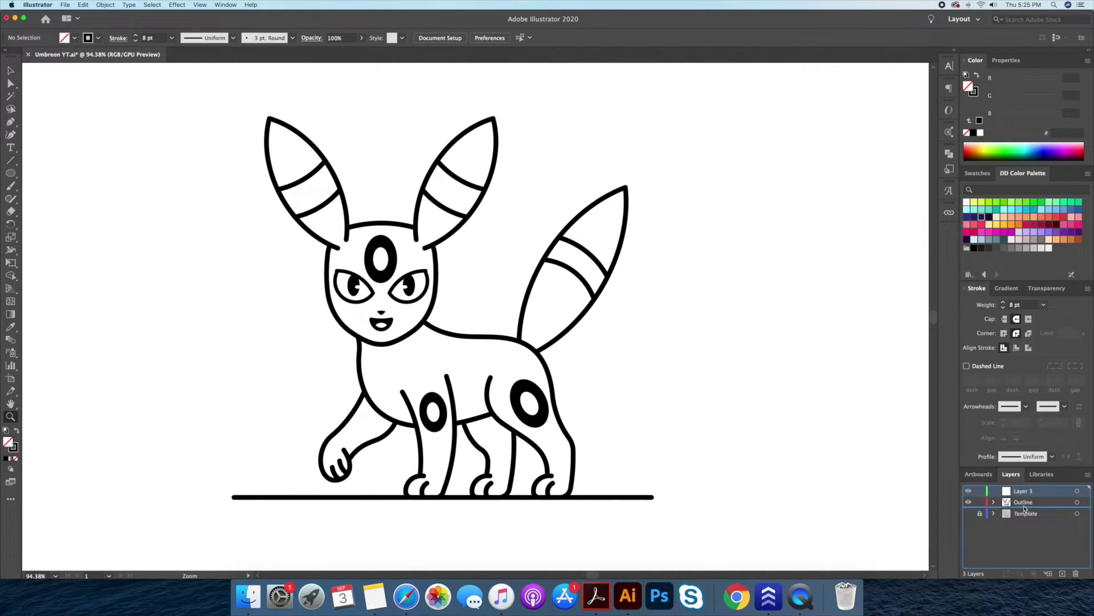
- Move Layer 3 below Outline and rename it Colour
left_click_drag(1024, 508, 1002, 502)
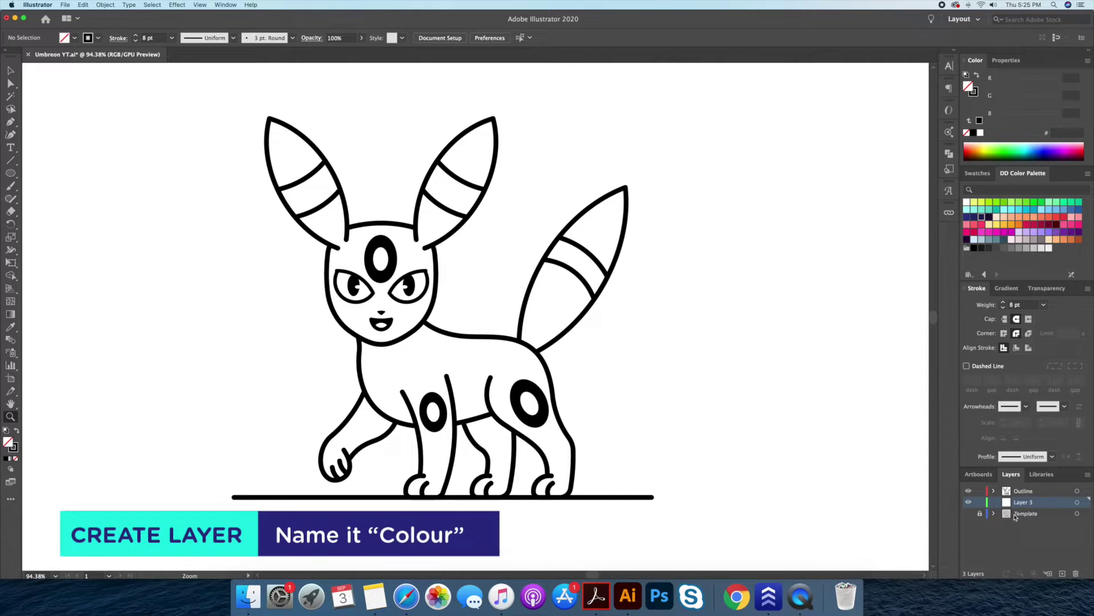
double_click(1006, 503)
type("Colour")
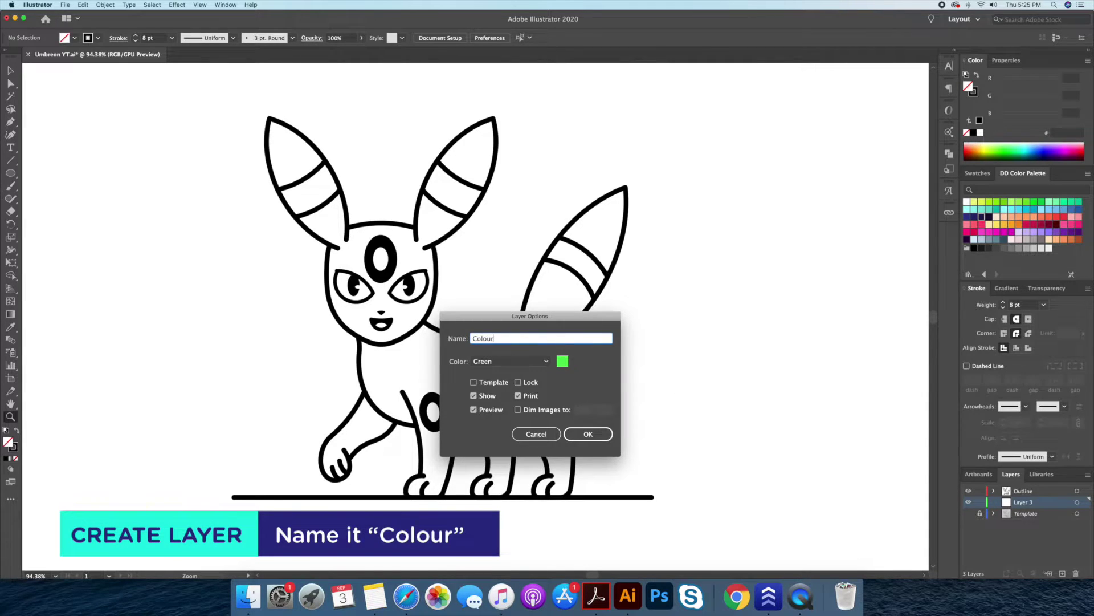
key("Return")
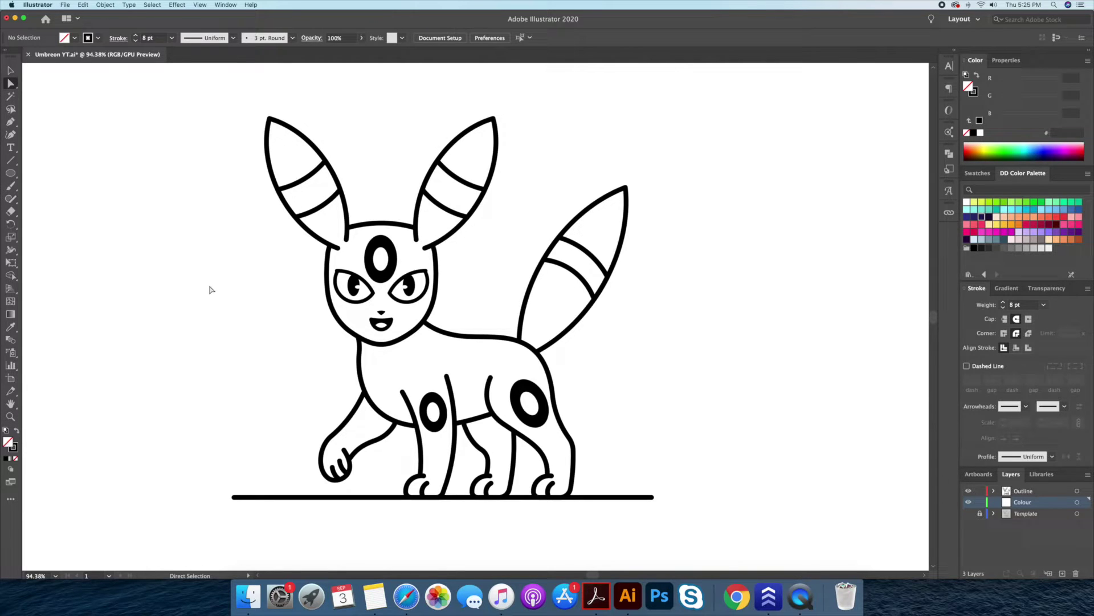
- Briefly isolate the eyes group, then zoom out and pan to frame the whole Umbreon
left_click(353, 292)
key("v")
double_click(383, 309)
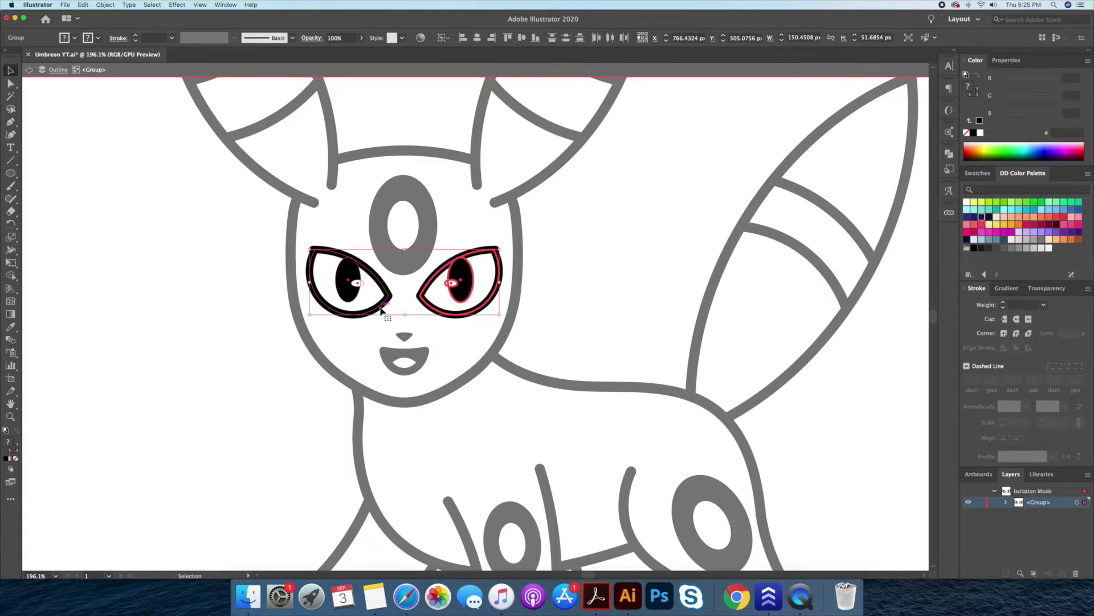
double_click(563, 262)
left_click_drag(562, 262, 487, 275)
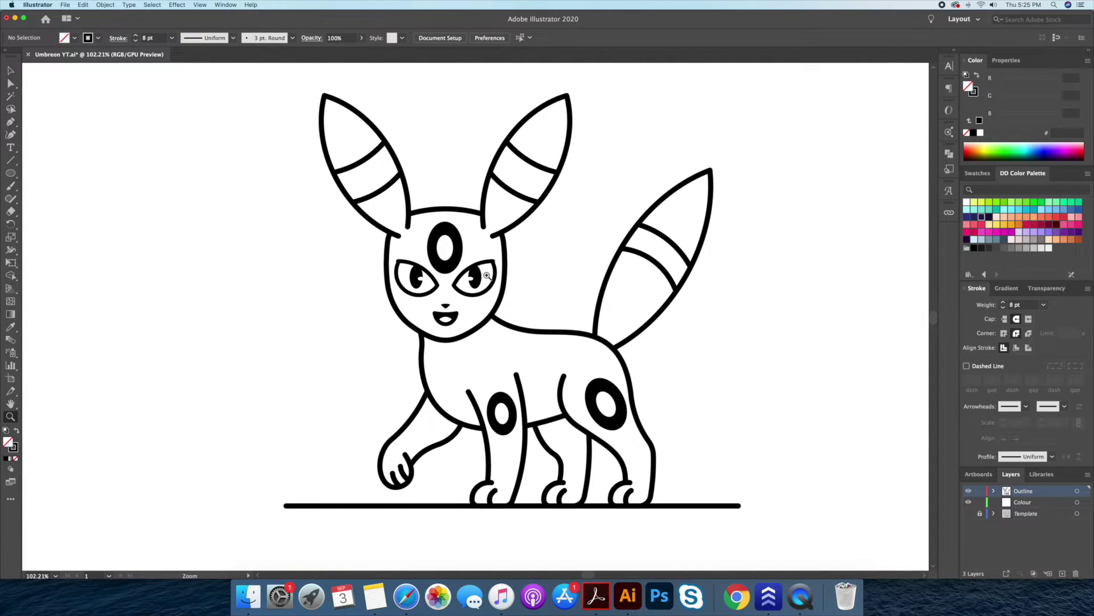
left_click_drag(486, 275, 449, 266)
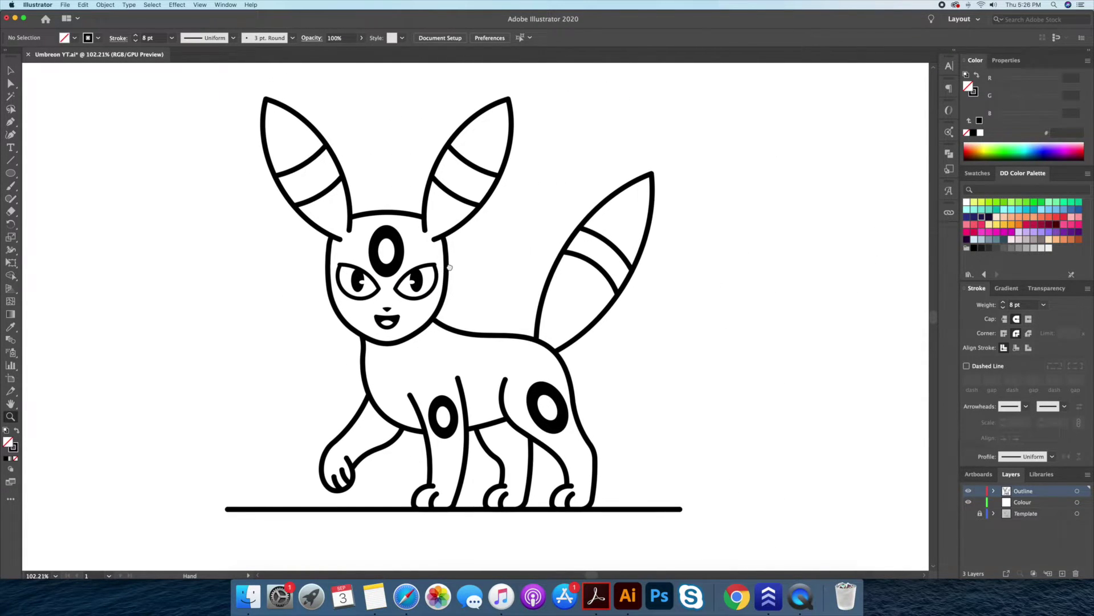
- Move the forehead and leg rings onto the Colour layer and fill them yellow
left_click(399, 267)
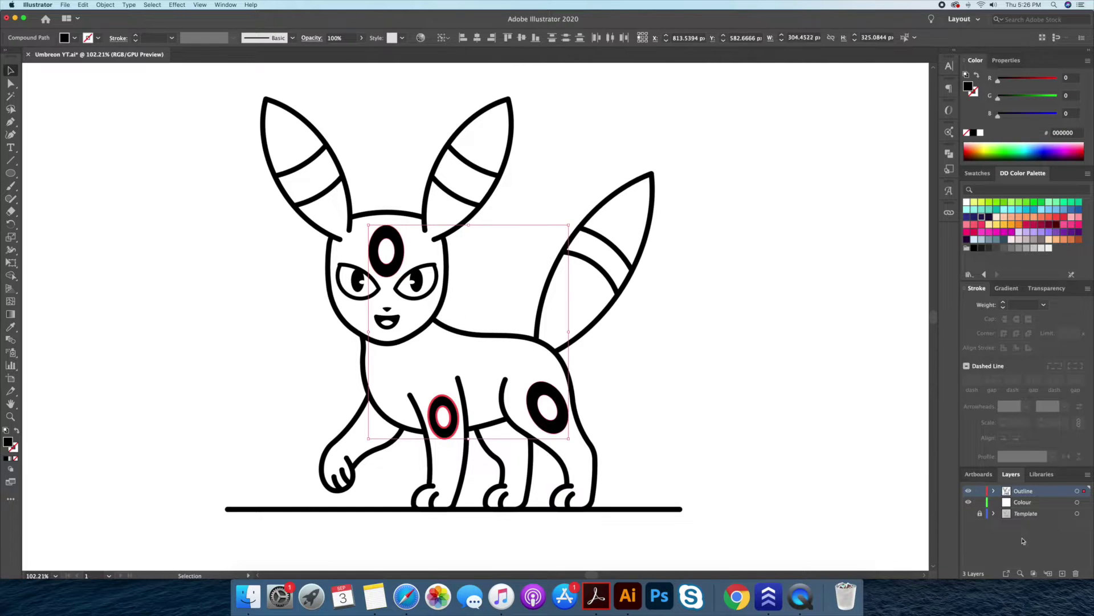
left_click_drag(1085, 503, 1084, 502)
left_click(1005, 228)
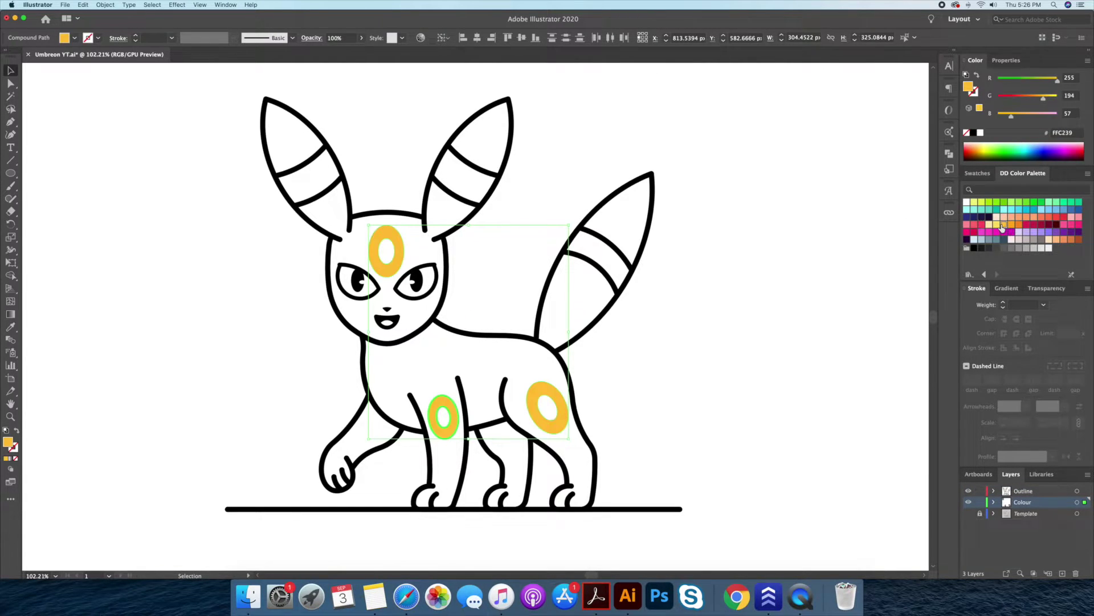
left_click(721, 386)
- Turn the tail and both ear stripes into yellow fills sampled from the rings, on the Colour layer
left_click(587, 234)
left_click(456, 192, "shift")
left_click(316, 186, "shift")
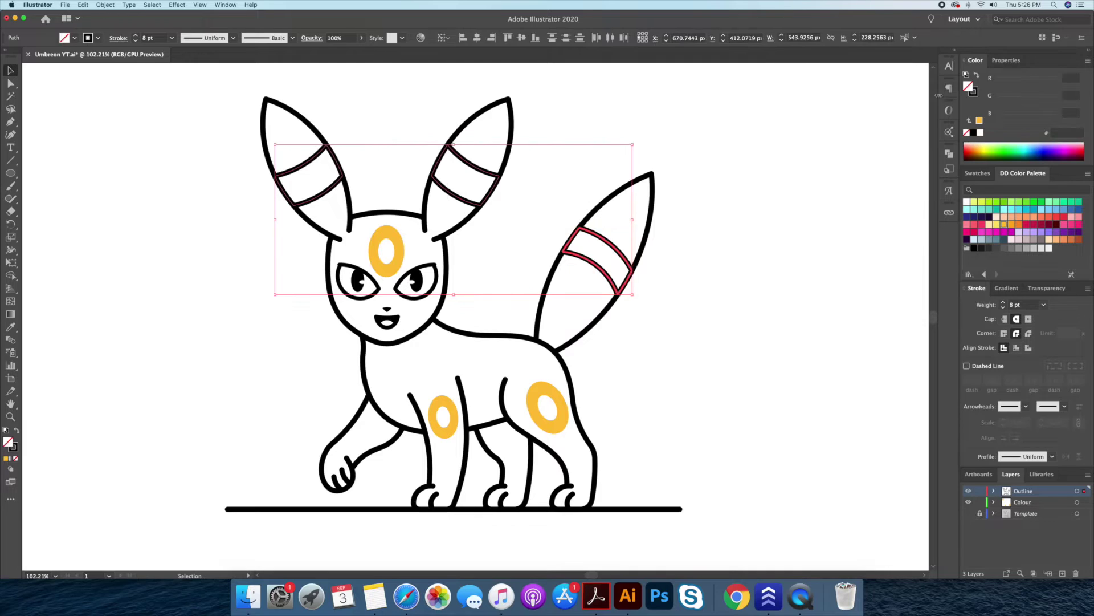
key("shift+x")
key("i")
left_click(540, 423)
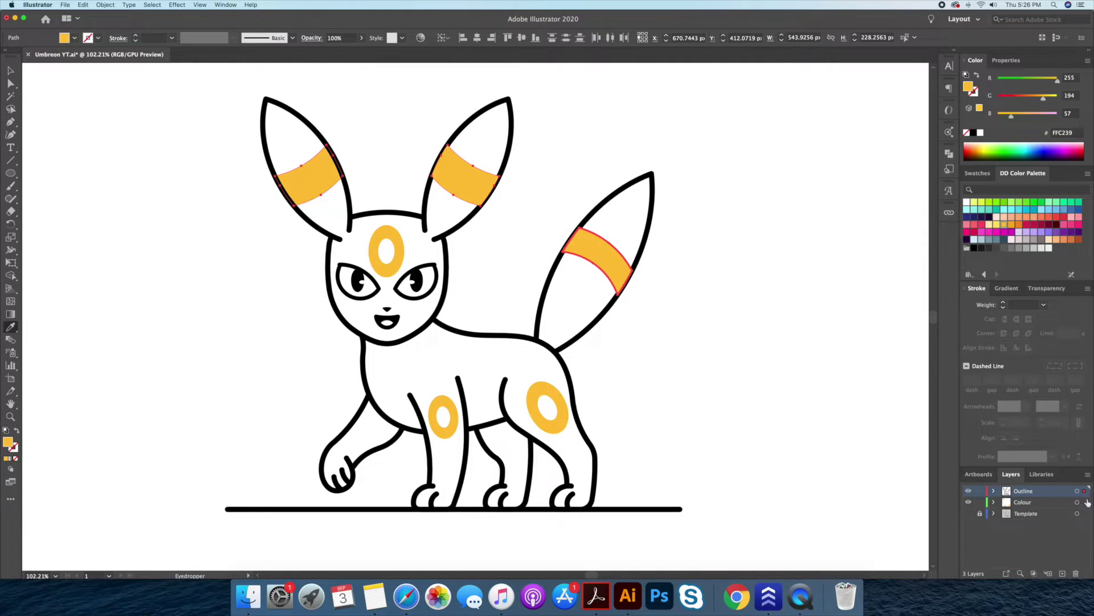
left_click_drag(1088, 502, 1084, 502)
- Recolour all rings and stripes lighter yellow FFE266
key("v")
left_click(448, 415, "shift")
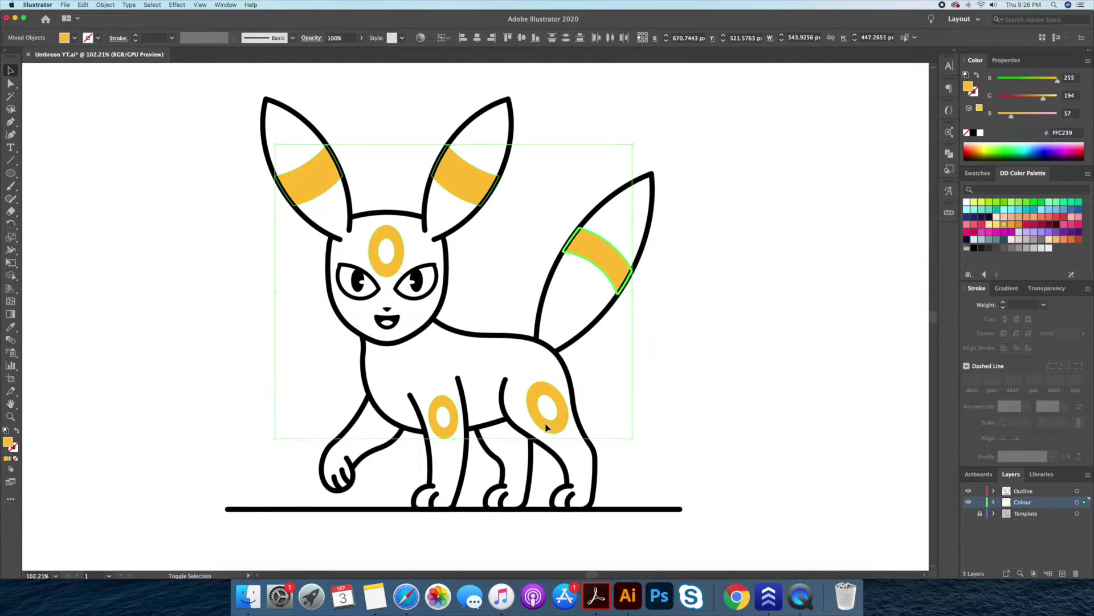
left_click(999, 227)
left_click(733, 420)
scroll(734, 407, "down", 2)
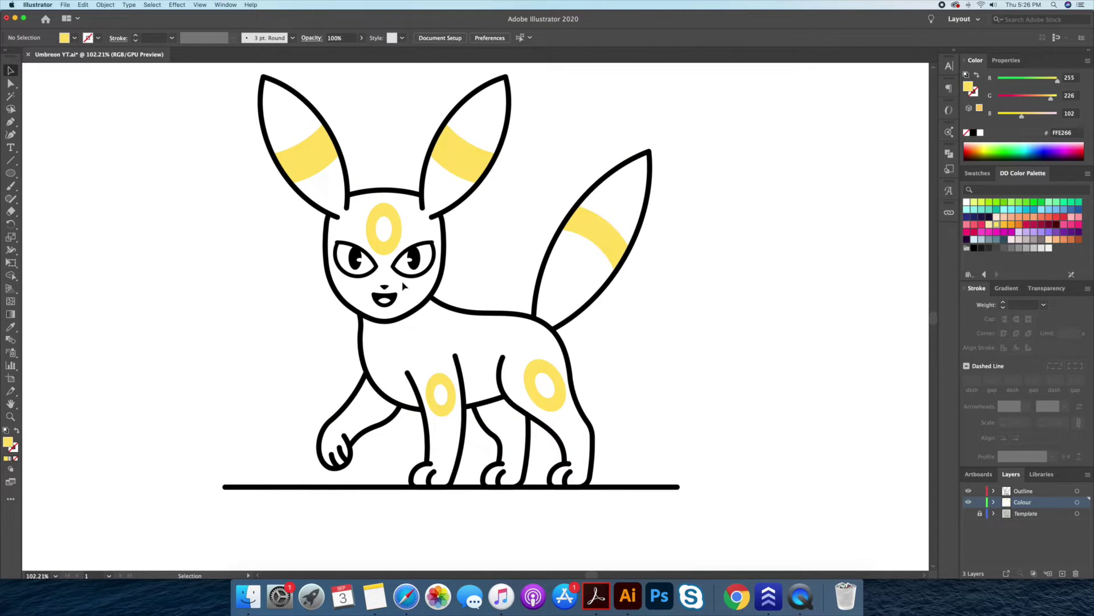
- Colour the inside of the mouth pink for the tongue
left_click(386, 306)
left_click(723, 322)
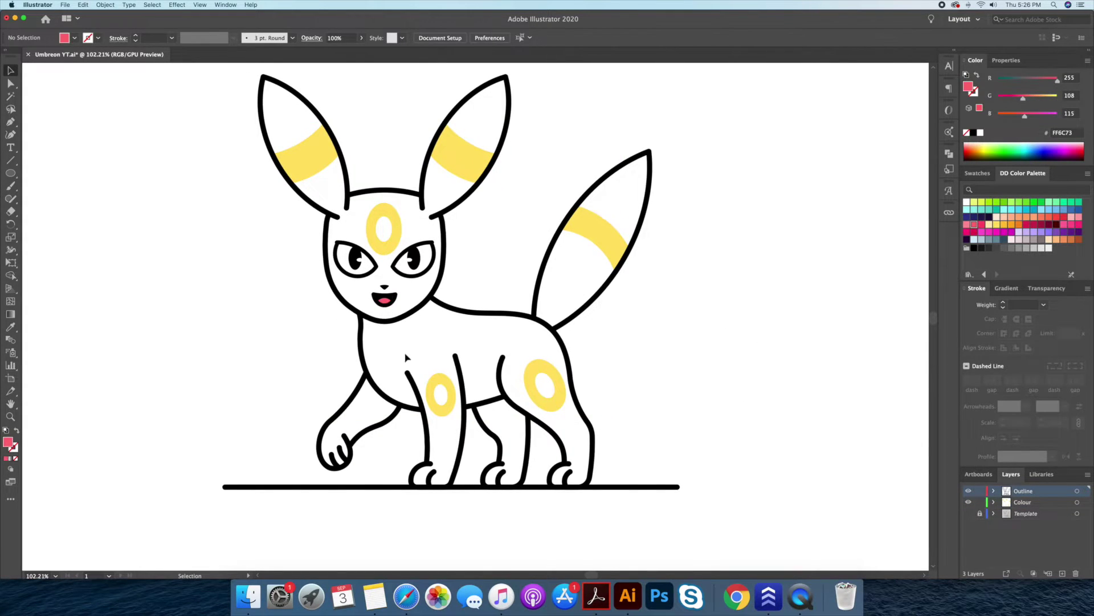
scroll(353, 273, "up", 5)
- Ungroup the eyes group into two separate eyes
right_click(396, 275)
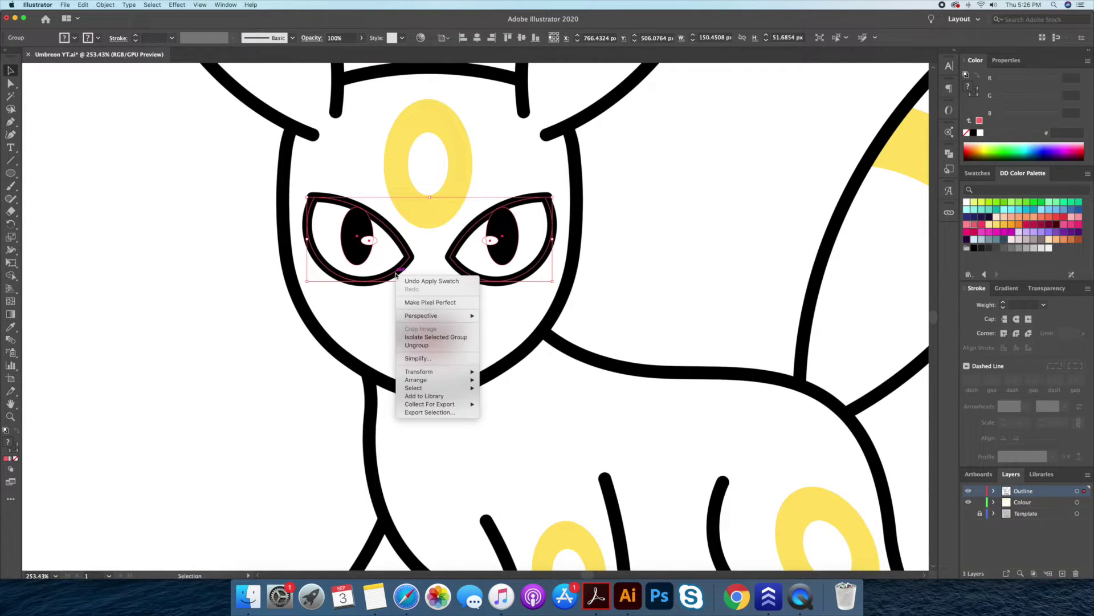
left_click(395, 276)
double_click(393, 277)
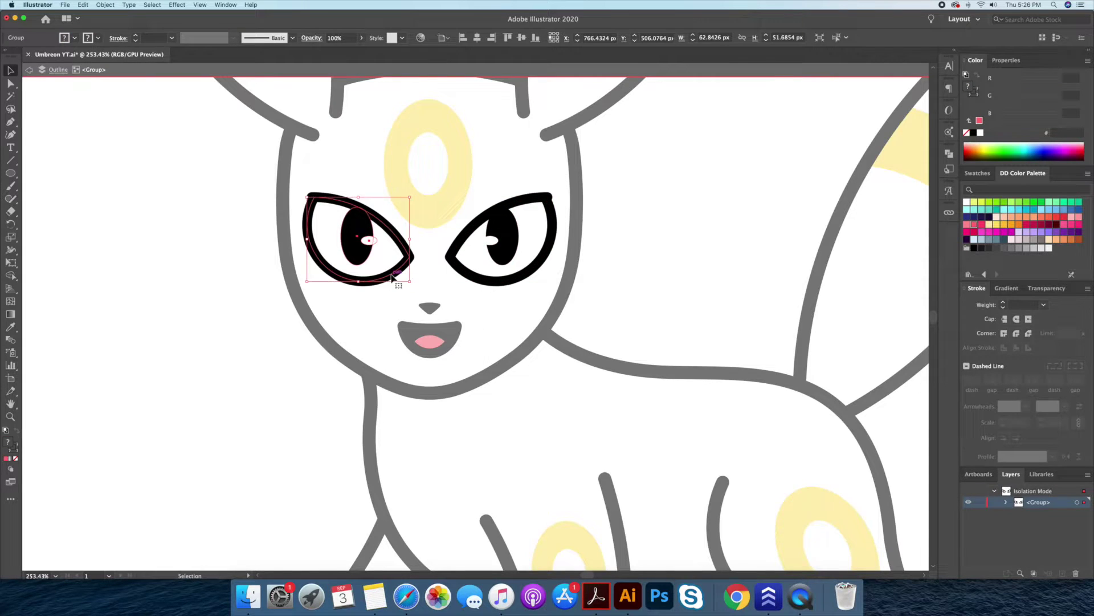
key("Escape")
right_click(397, 275)
left_click(417, 344)
- Turn the left eye's outline into a red fill on the Colour layer
left_click(393, 275)
right_click(393, 276)
key("Escape")
key("a")
left_click(392, 279)
left_click(975, 77)
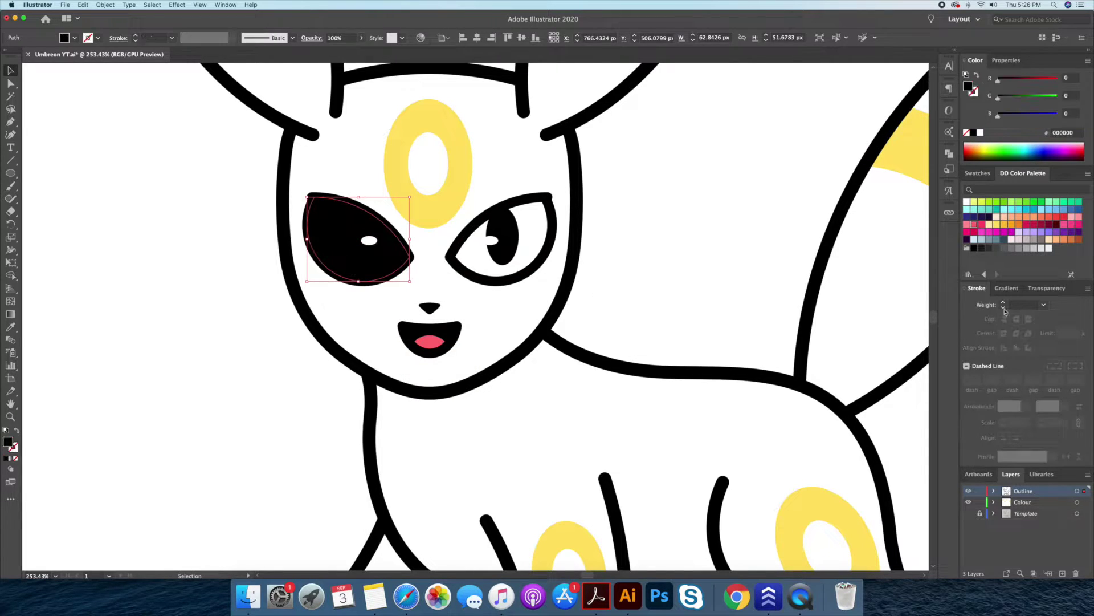
left_click_drag(1082, 492, 1084, 502)
left_click(1026, 224)
left_click(640, 242)
- Give the right eye the left eye's red fill and move it to the Colour layer
right_click(548, 261)
left_click(562, 318)
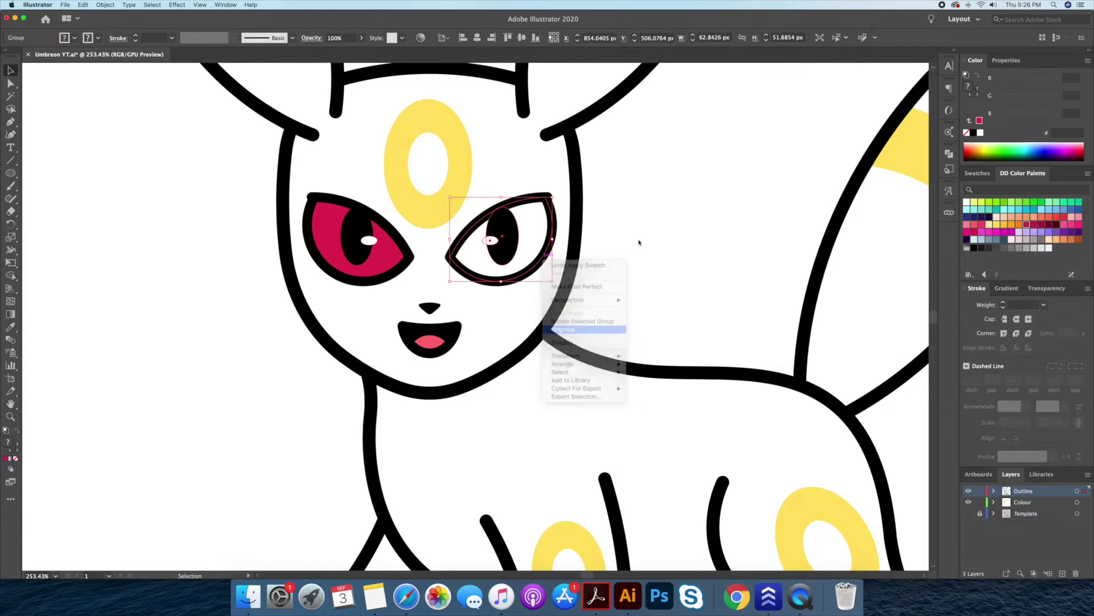
left_click(539, 270)
key("i")
left_click(393, 257)
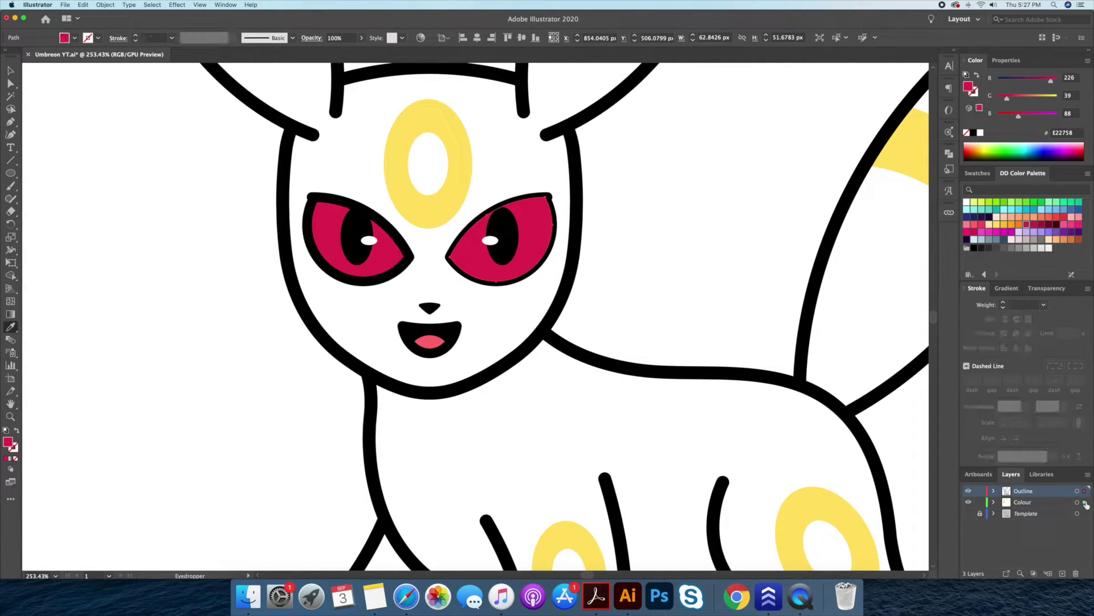
left_click_drag(1084, 491, 1086, 504)
scroll(408, 291, "up", 2)
- Resize the left eye's red fill to fit inside the eye outline
left_click(409, 291, "ctrl")
scroll(409, 292, "up", 3)
key("v")
left_click_drag(409, 292, 415, 277)
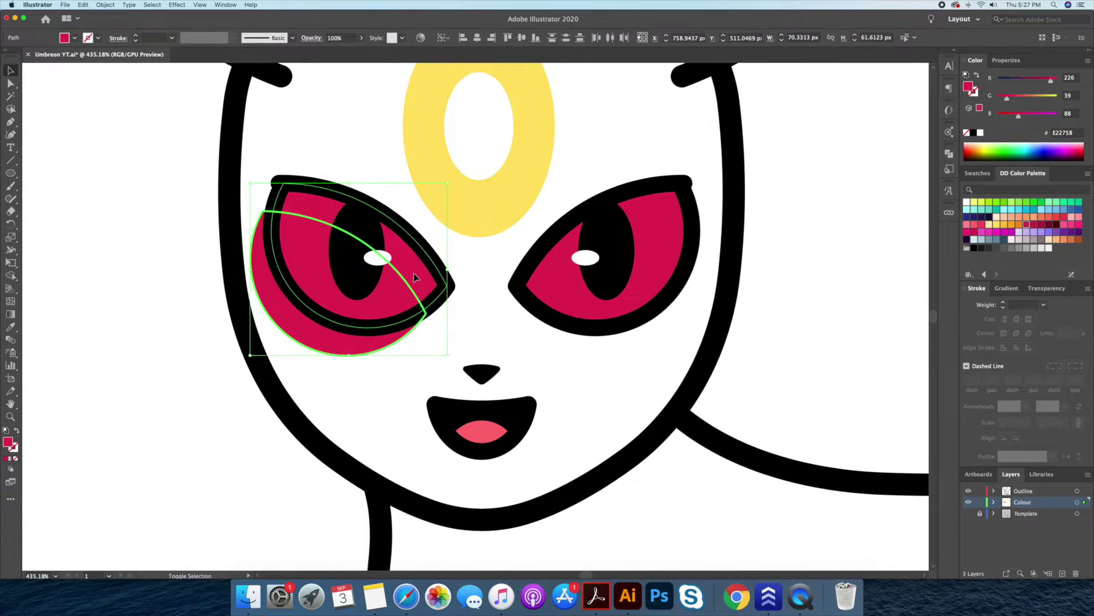
left_click_drag(249, 354, 274, 309)
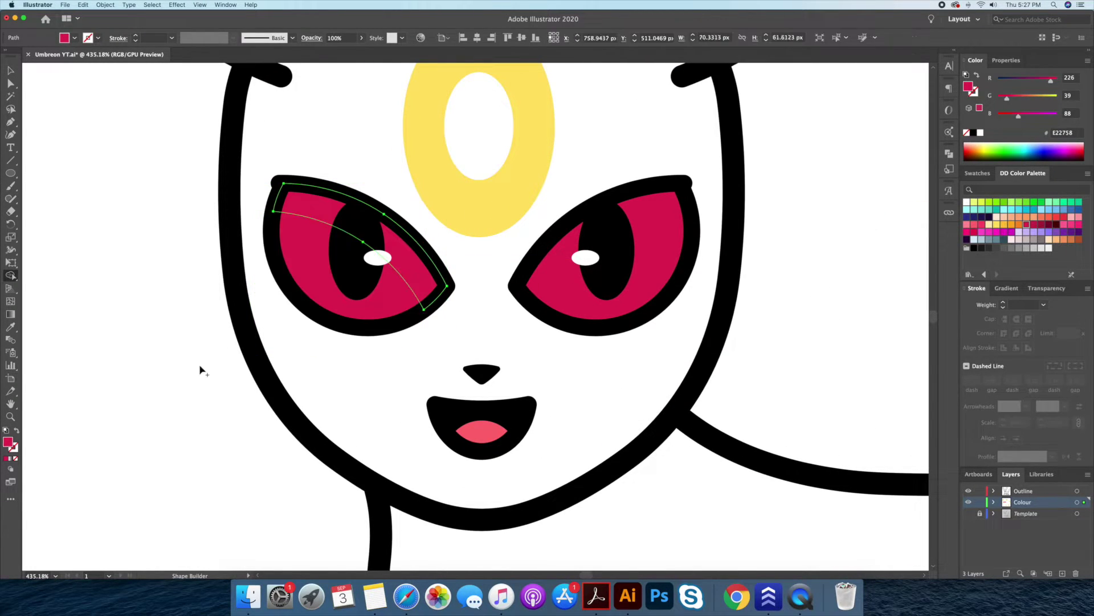
- Make the shading shape black at 10% opacity
left_click(975, 134)
left_click(1047, 288)
type("0")
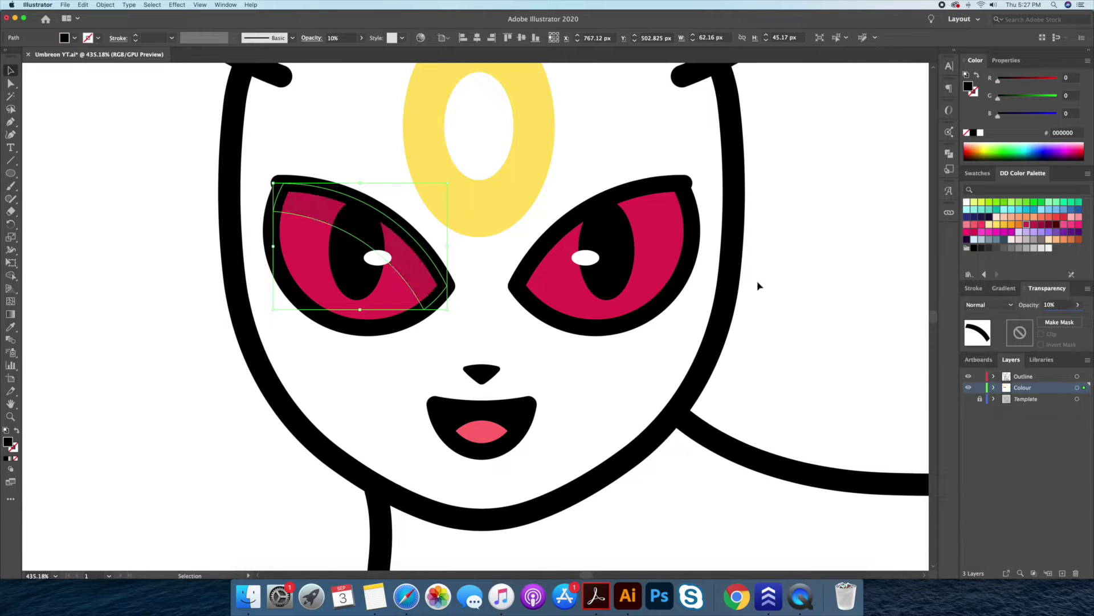
key("Return")
scroll(705, 285, "right", 5)
- Place a reflected copy of the shading band on the right eye
left_click_drag(256, 310, 404, 310)
right_click(404, 311)
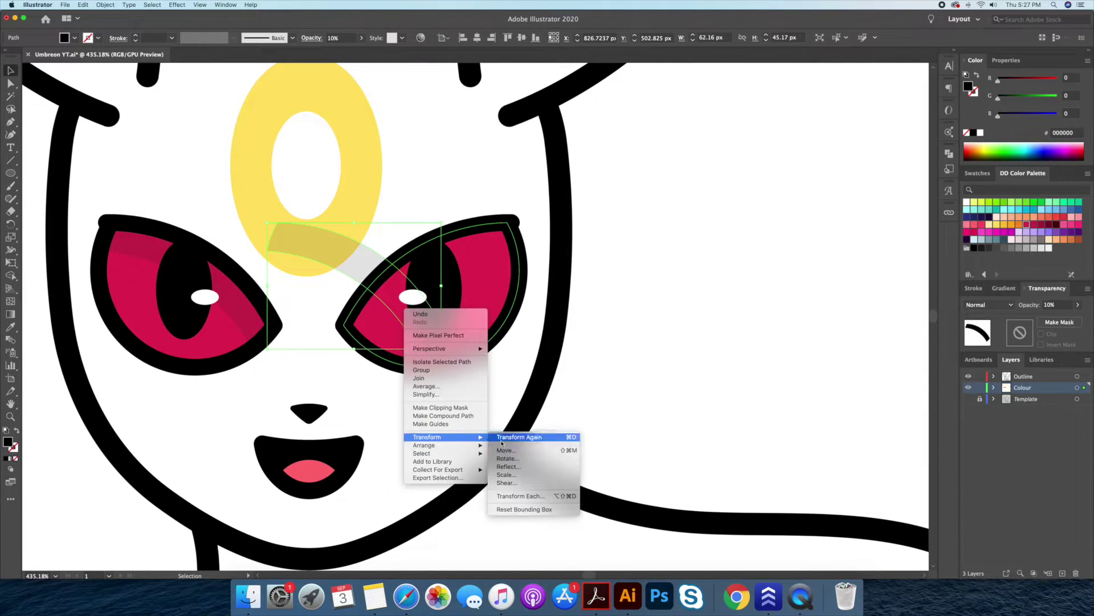
left_click(530, 466)
left_click_drag(368, 263, 429, 263)
left_click(690, 302)
scroll(610, 292, "down", 3)
scroll(610, 292, "down", 2)
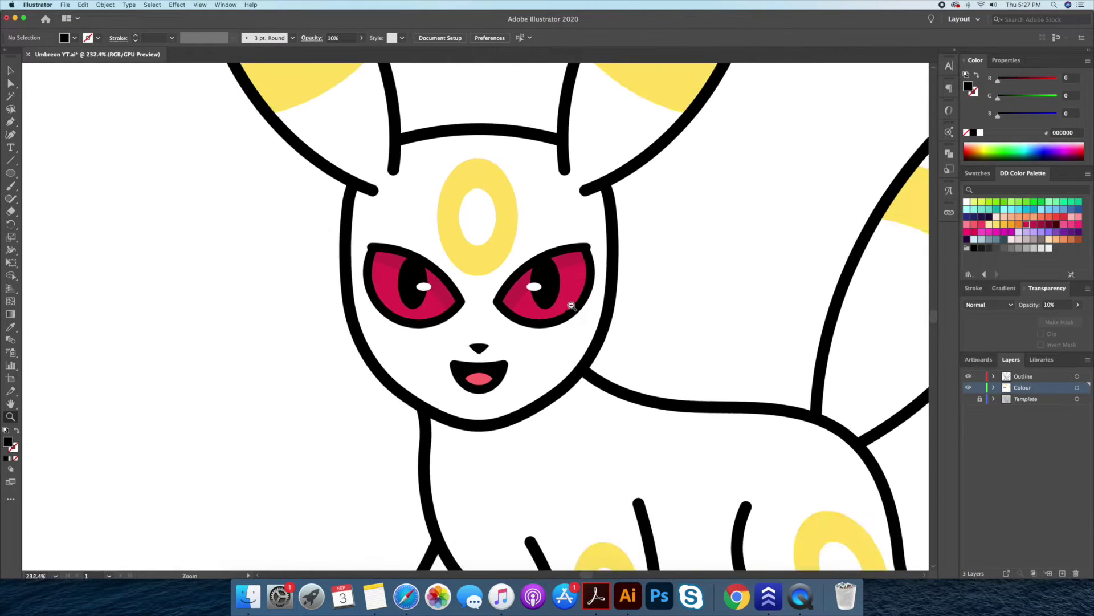
scroll(551, 296, "down", 2)
scroll(533, 300, "down", 1)
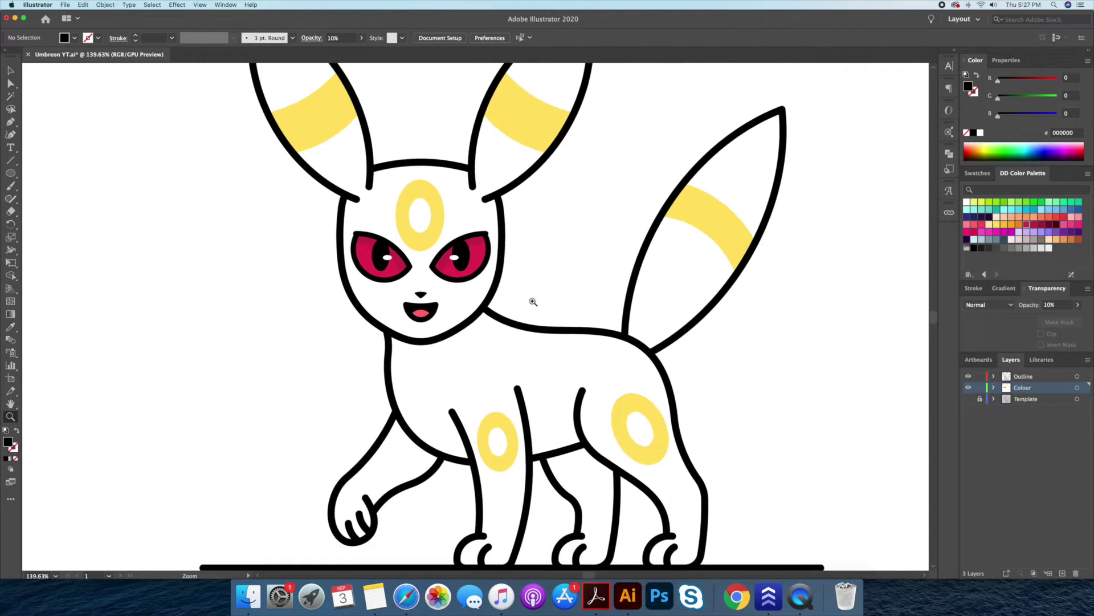
scroll(503, 287, "down", 1)
- Add a dark grey 4D4D4D tail fill on the Colour layer, sent to back
key("v")
left_click(631, 291)
key("super+c")
key("super+f")
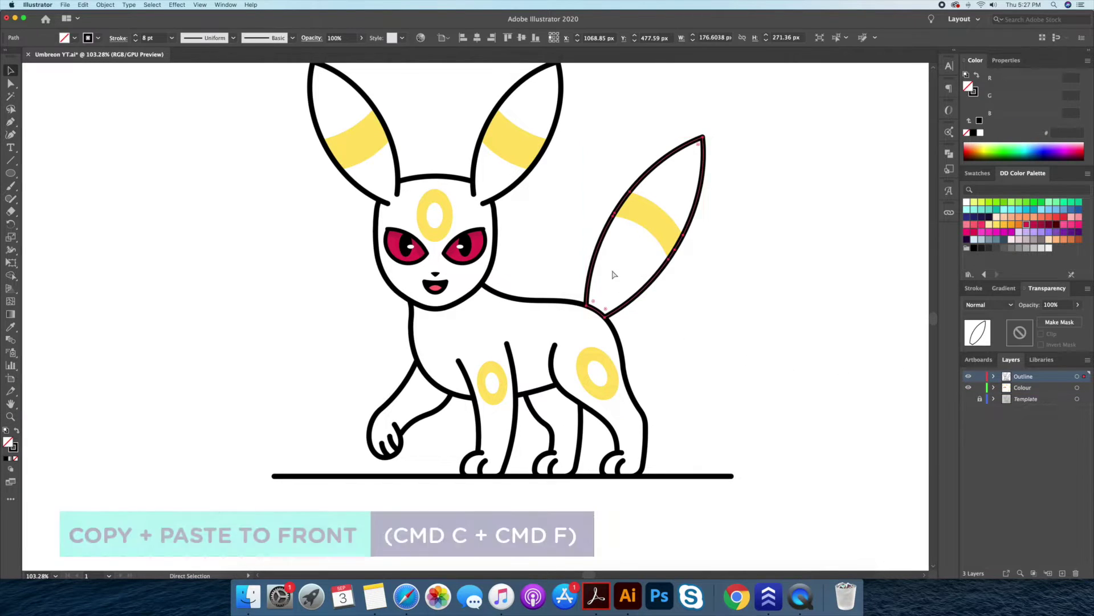
left_click(976, 76)
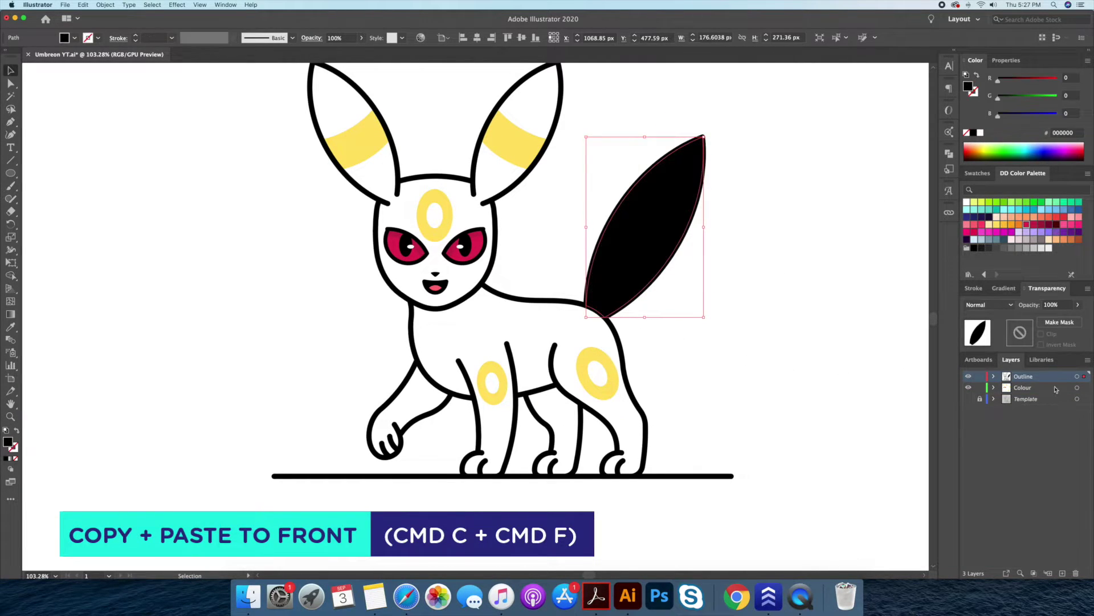
left_click_drag(1084, 377, 1085, 388)
left_click(996, 249)
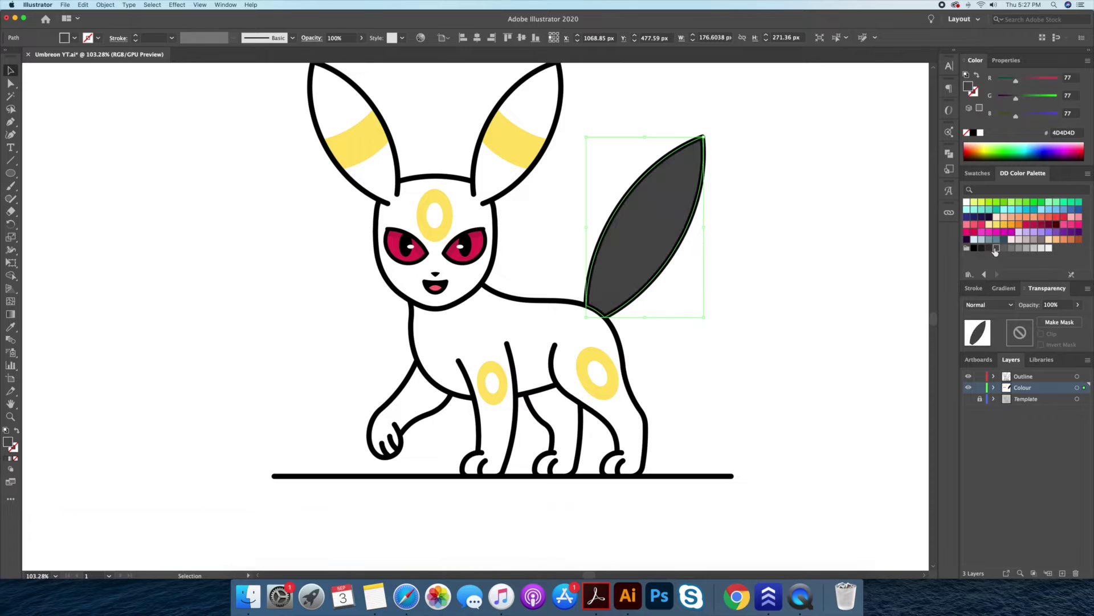
right_click(652, 263)
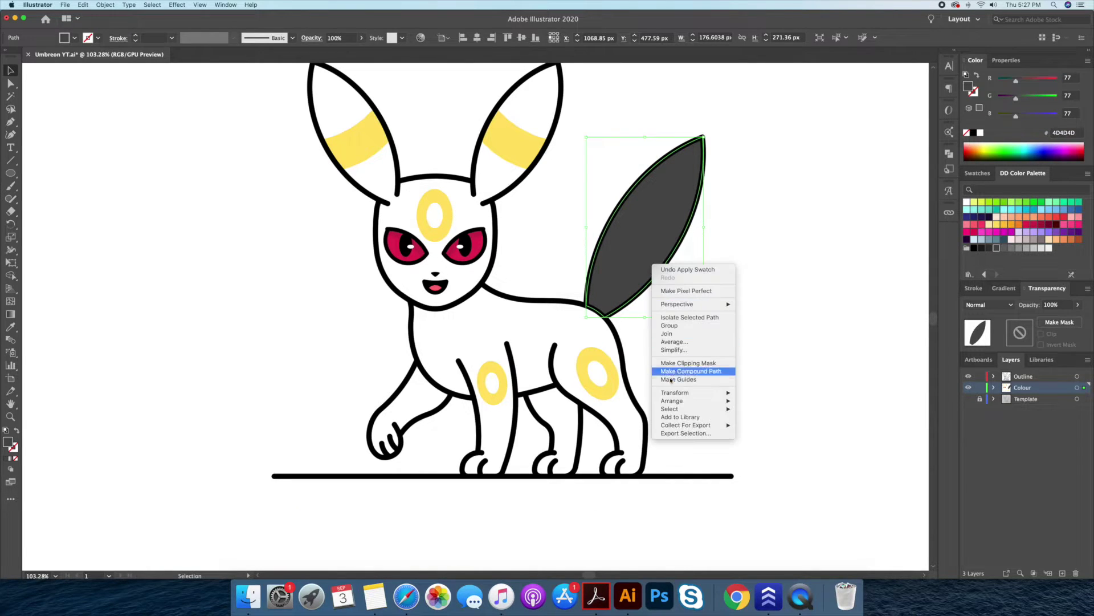
left_click(746, 426)
left_click(765, 313)
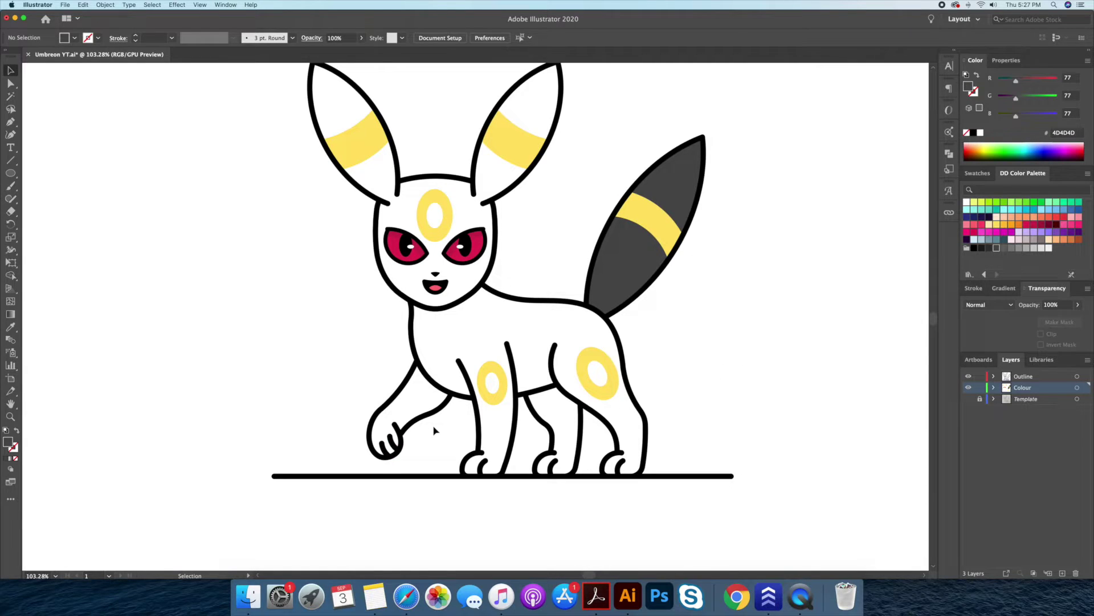
- Fill the body with the same dark grey on the Colour layer, sent behind the rings
left_click(427, 412)
left_click(550, 424)
key("i")
left_click(644, 268)
left_click_drag(1084, 376, 1079, 393)
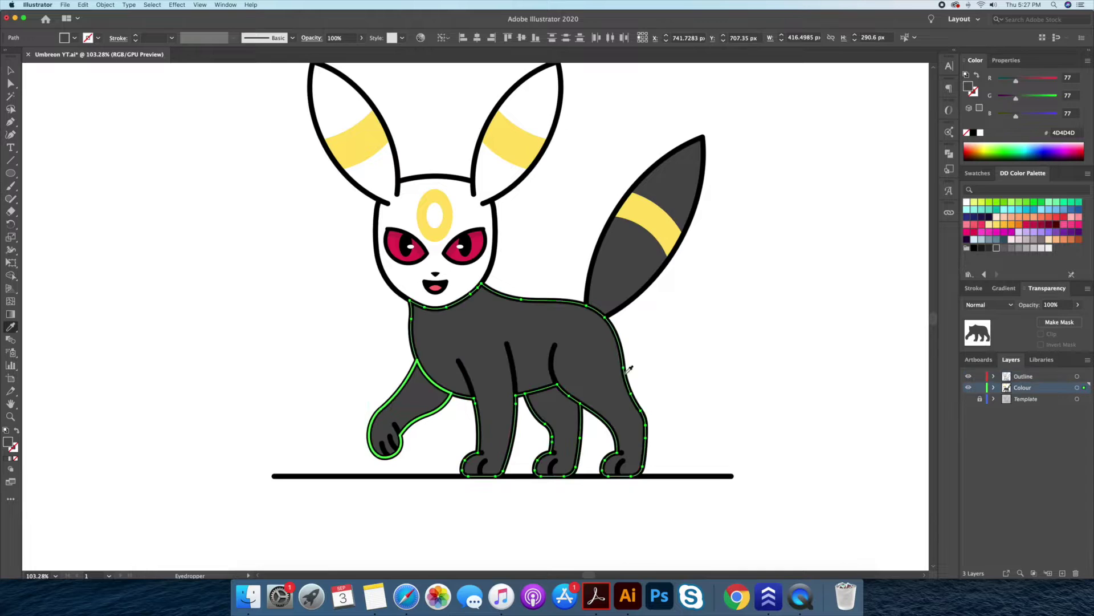
right_click(574, 366)
left_click(698, 517)
scroll(541, 247, "up", 3)
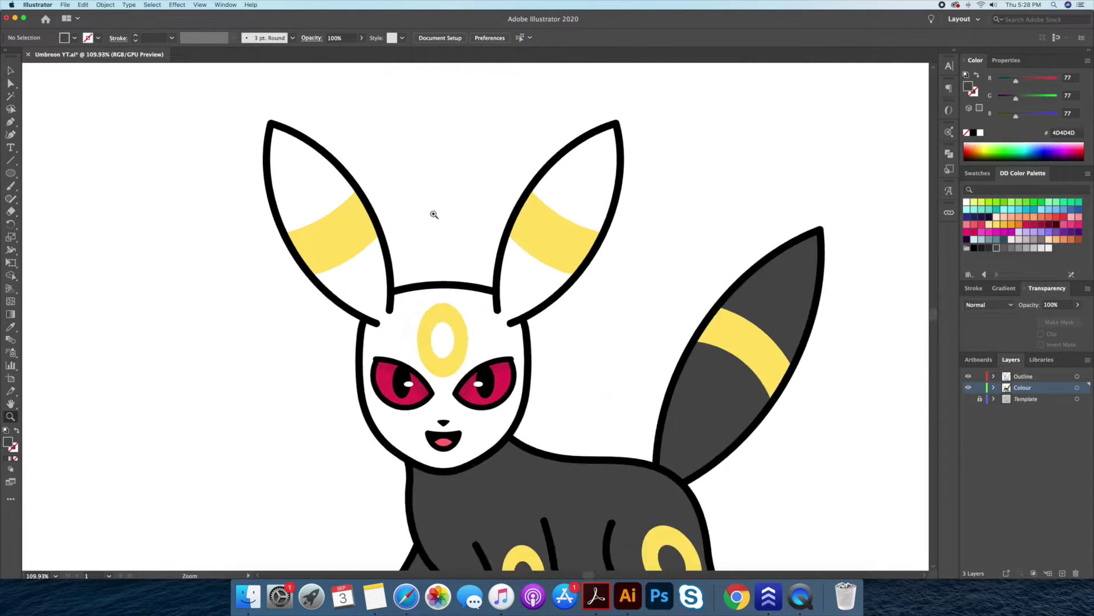
- Fill the head and ears dark grey on the Colour layer, sent behind the eyes and markings
left_click(449, 292)
key("i")
left_click(553, 499)
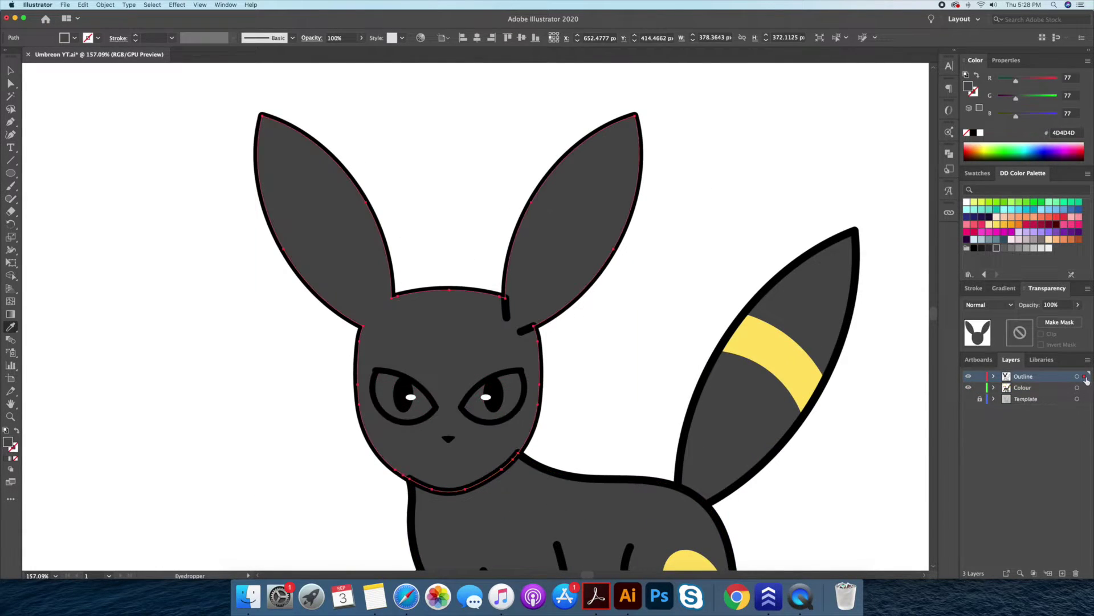
left_click_drag(1084, 376, 1084, 387)
key("v")
right_click(474, 358)
left_click(582, 518)
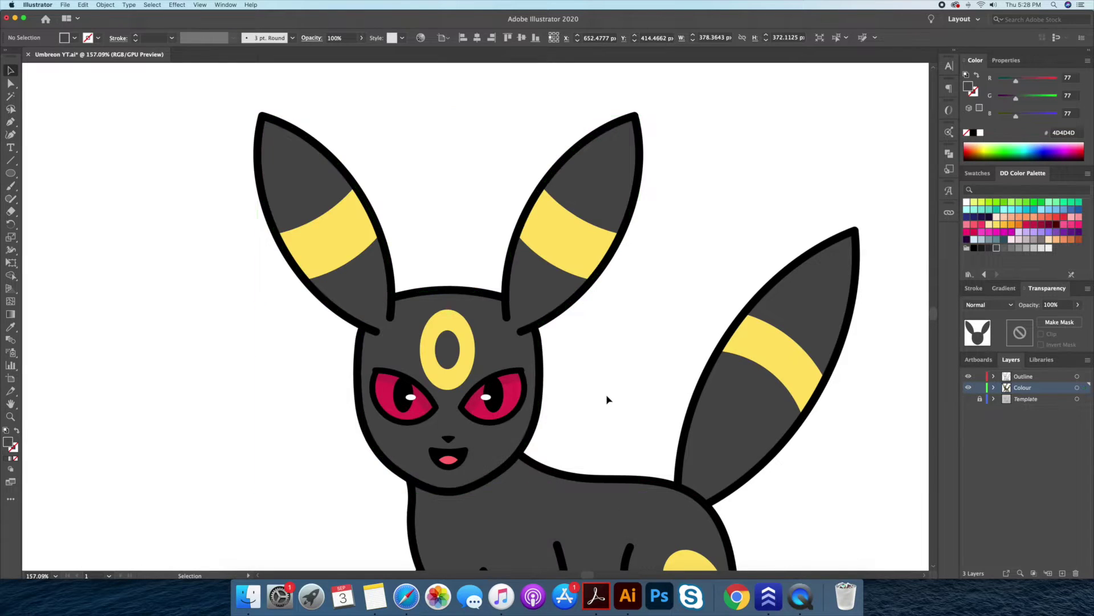
key("z")
left_click_drag(606, 398, 397, 263)
left_click(397, 263)
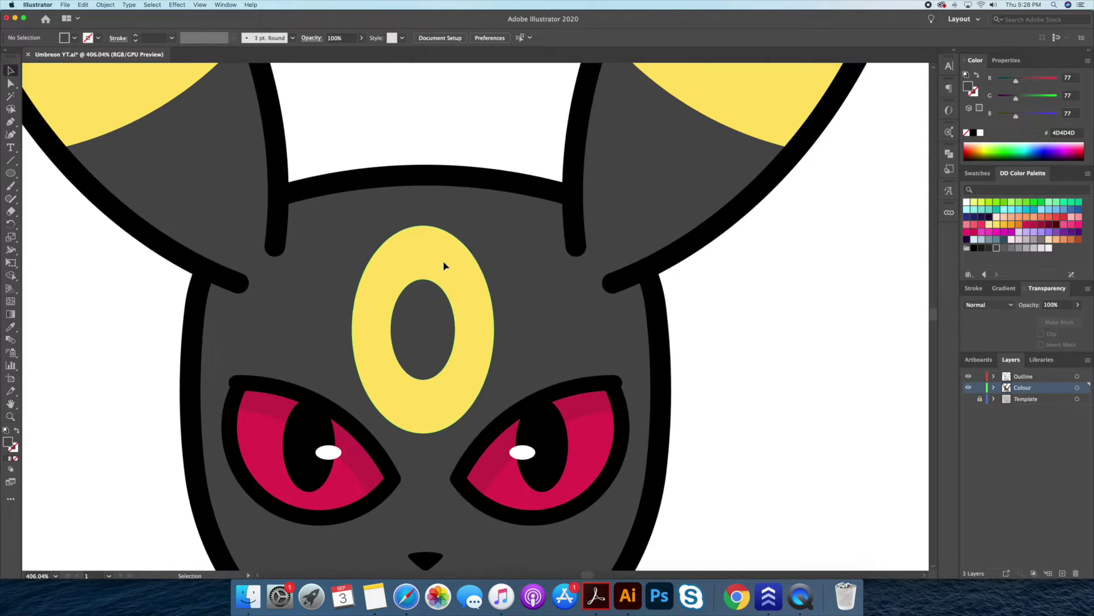
- Draw an FFC239 shadow polygon over the forehead ring's right side
key("v")
left_click(440, 230)
double_click(440, 229)
key("Escape")
key("p")
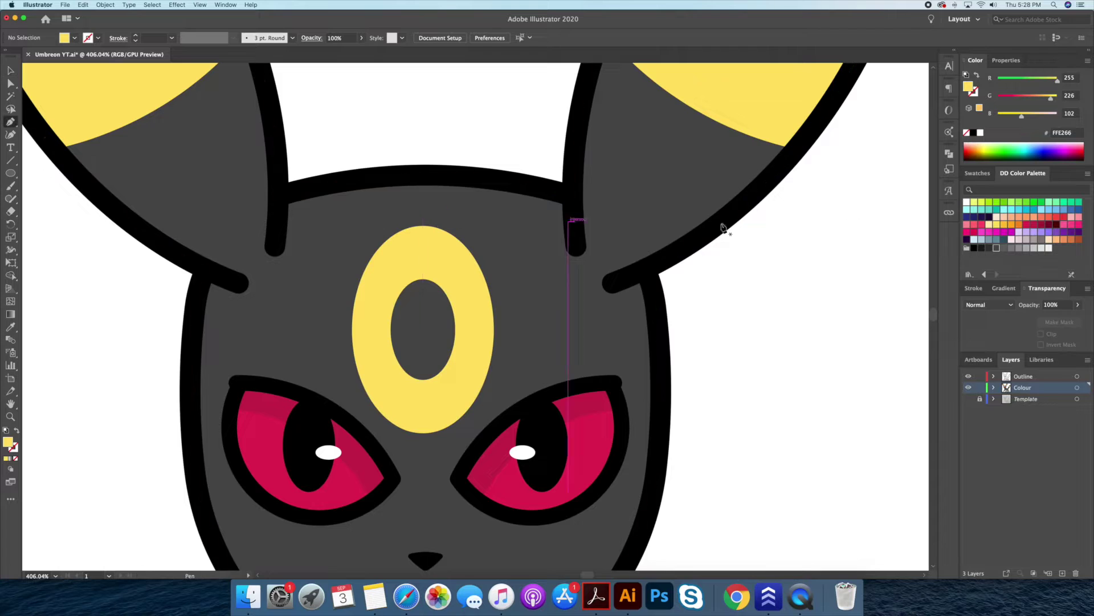
left_click(1004, 224)
left_click(423, 209)
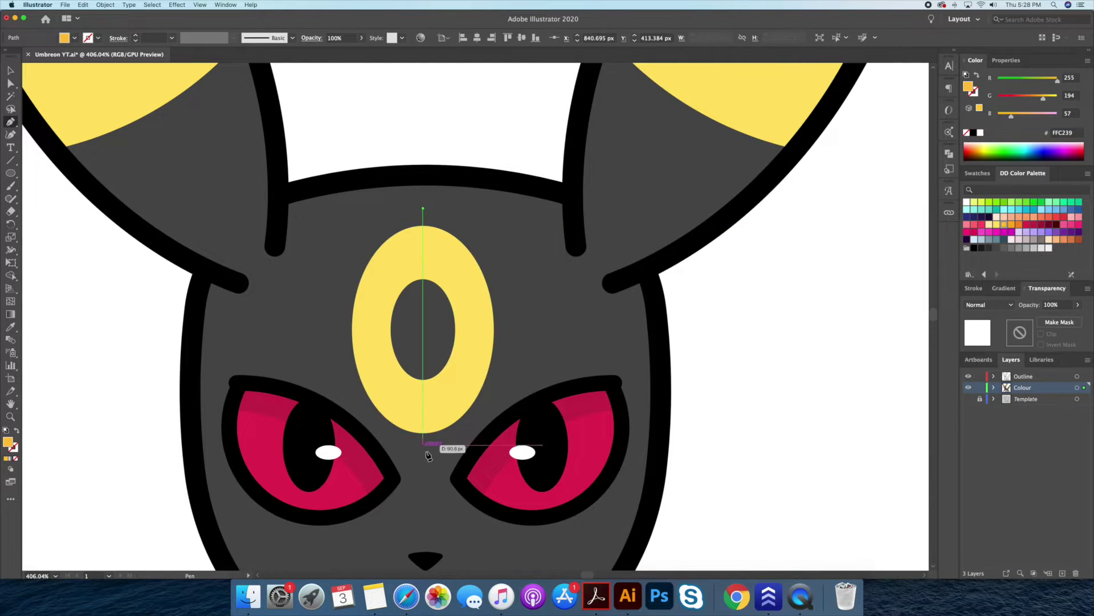
left_click(423, 452)
left_click(527, 380)
left_click(520, 261)
left_click(423, 209)
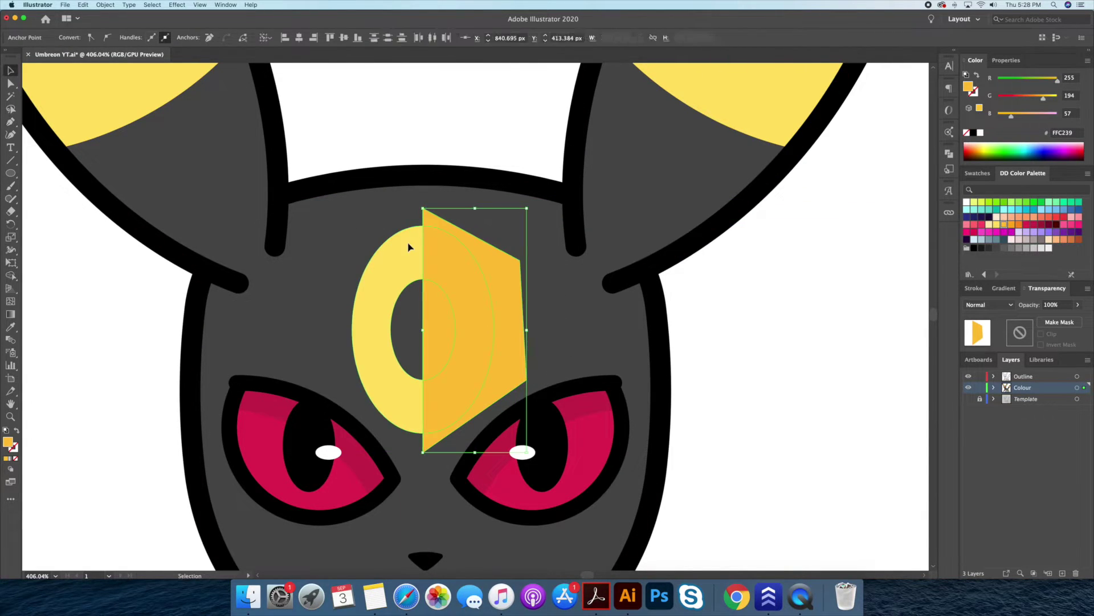
- Clip the shadow to the ring and round its corners to follow the ring's curve
key("ctrl+7")
key("a")
left_click(444, 263)
left_click_drag(438, 238, 589, 252)
scroll(431, 432, "down", 3)
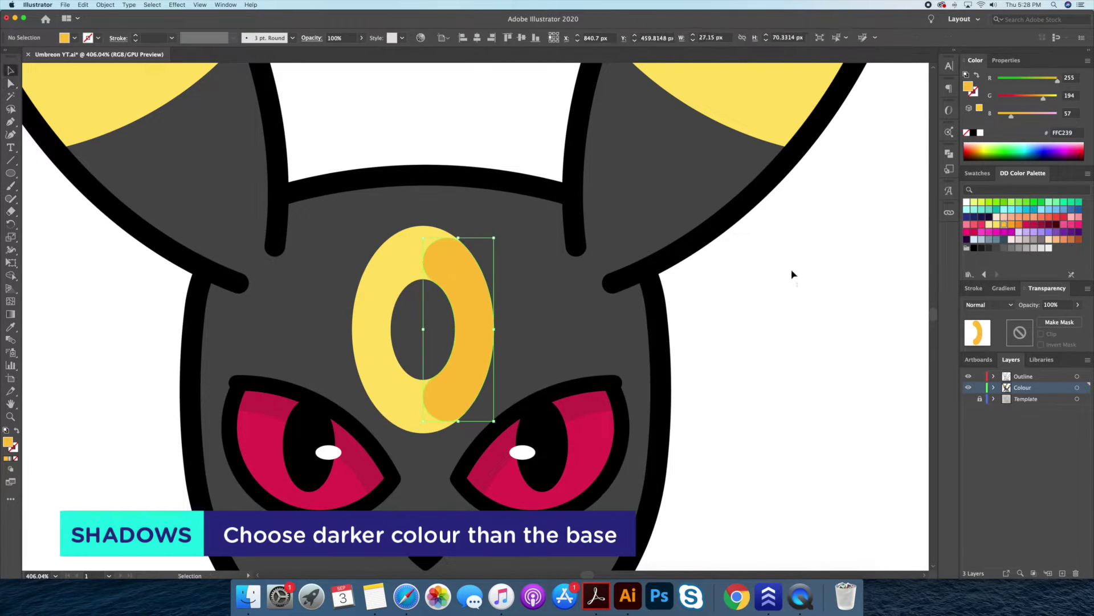
left_click(791, 274)
scroll(500, 308, "up", 2)
left_click_drag(500, 308, 517, 365)
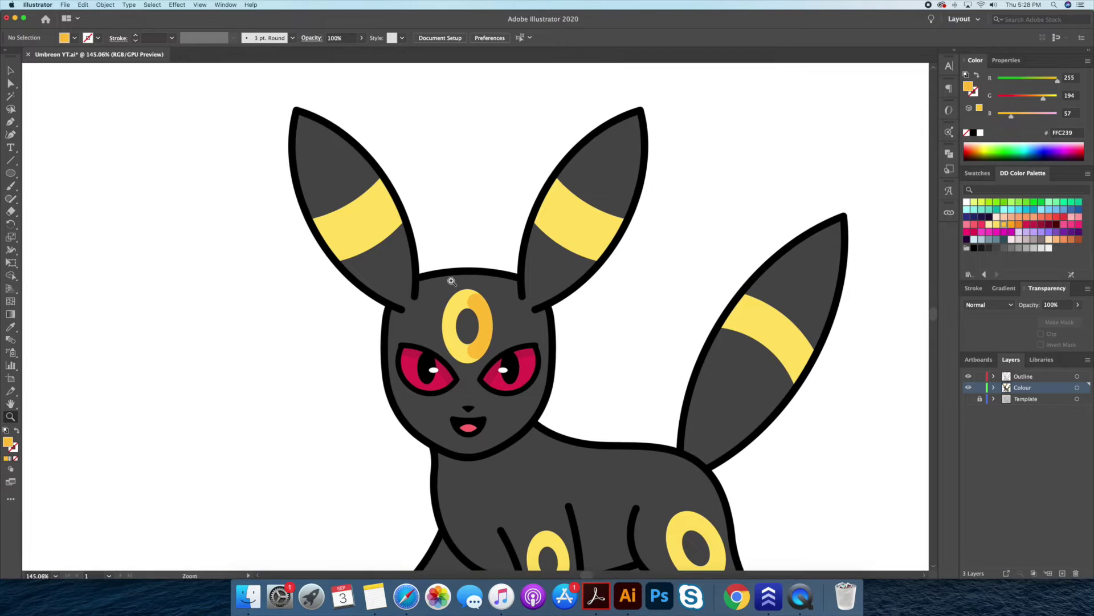
- Delete the old leg rings
left_click(469, 432)
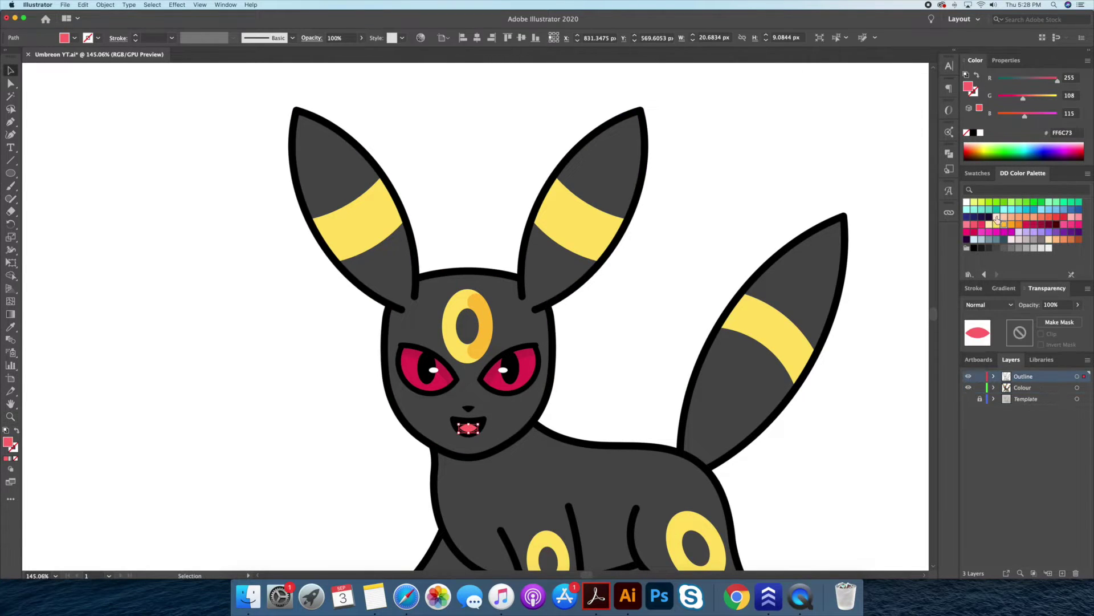
left_click(662, 328)
scroll(633, 320, "down", 3)
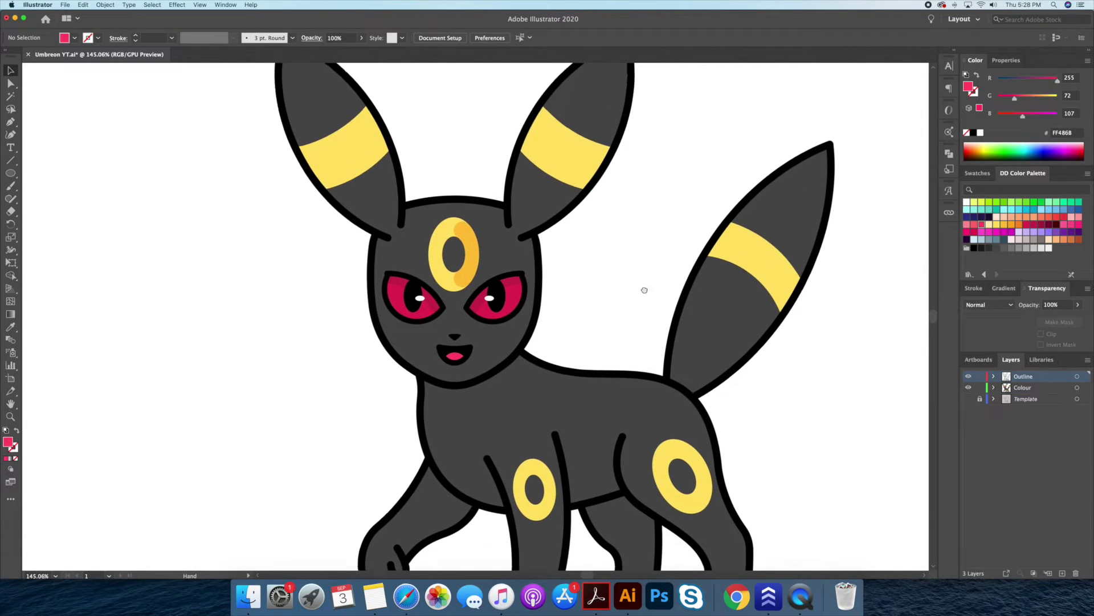
scroll(644, 285, "up", 2)
scroll(646, 344, "down", 2)
left_click(698, 450)
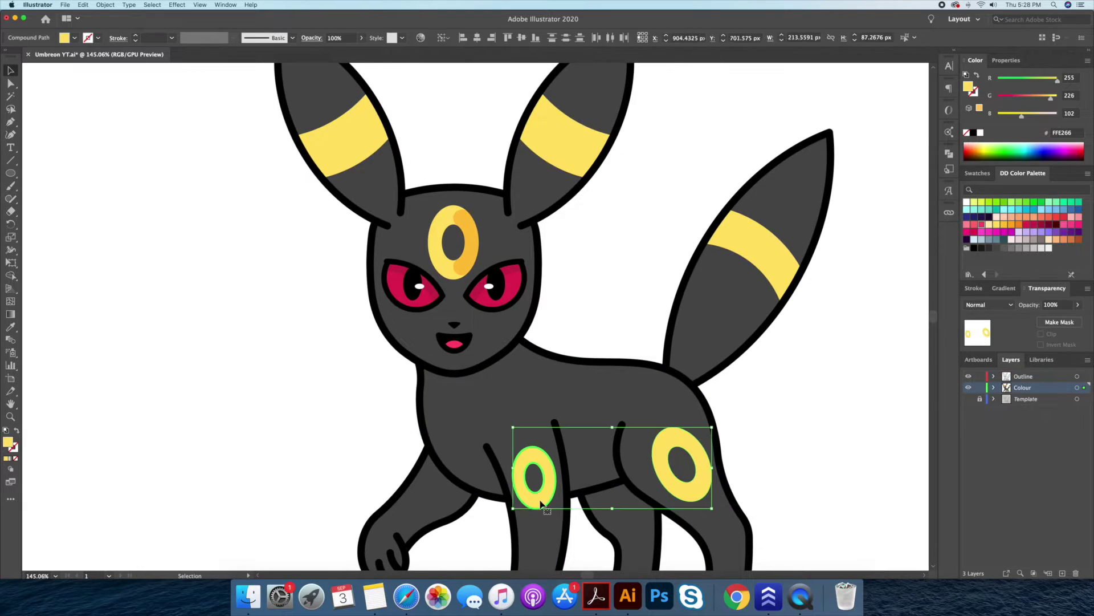
key("Delete")
- Place a copy of the shaded forehead ring on the hind leg
left_click(471, 269)
mouse_move(475, 208)
left_mouse_down()
mouse_move(702, 427)
mouse_move(689, 421)
left_mouse_up()
left_click(769, 465)
scroll(706, 302, "down", 3)
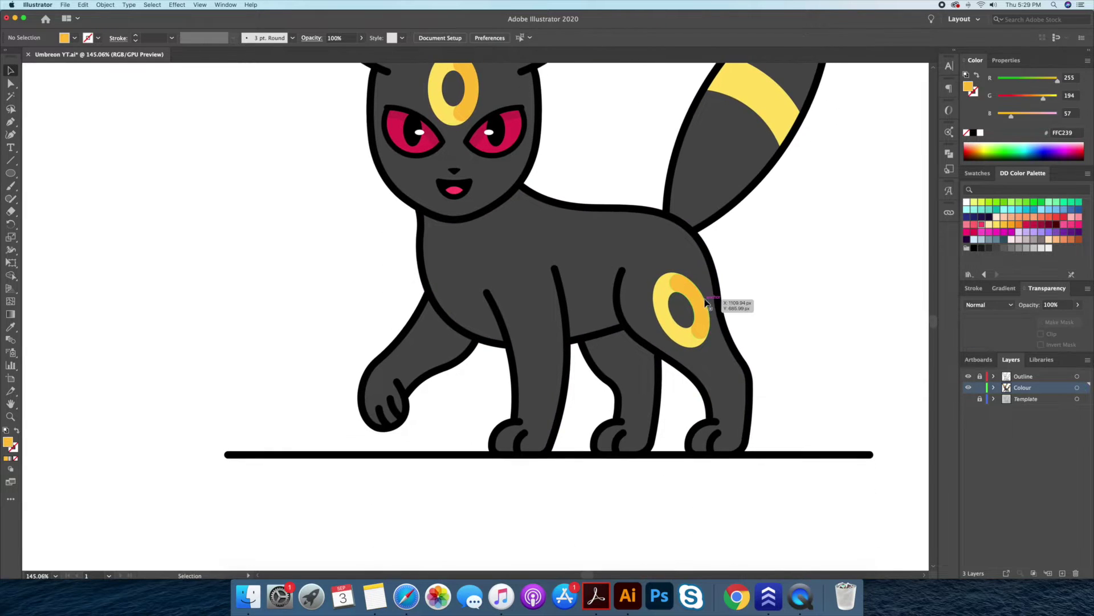
- Copy the shaded ring onto the other leg and tilt it to the leg's angle
left_click(702, 306)
left_click_drag(703, 306, 557, 308, "alt")
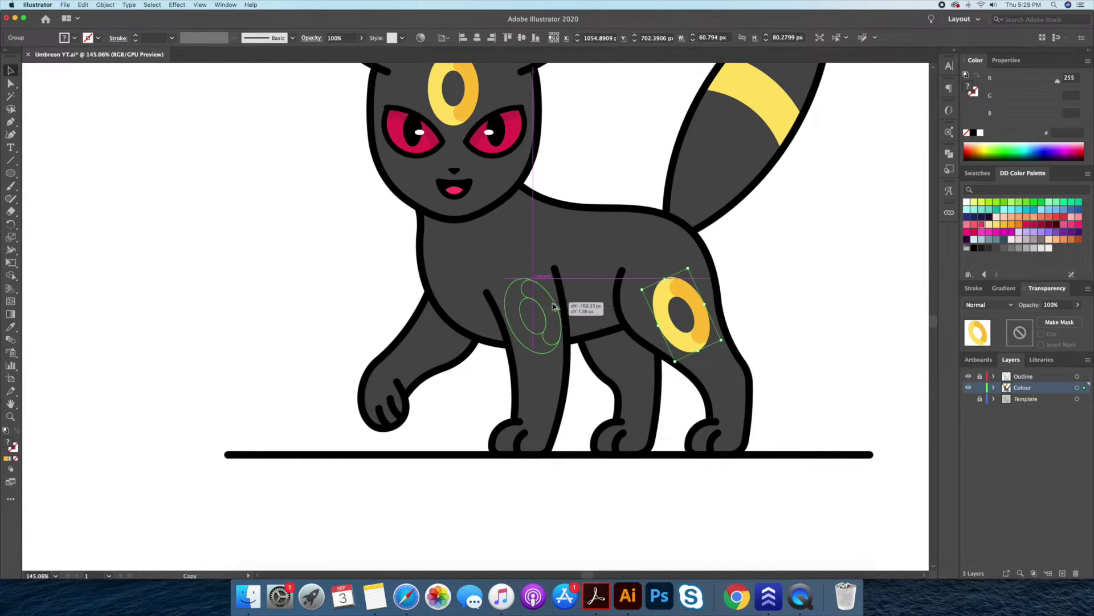
scroll(558, 308, "up", 3)
mouse_move(552, 268)
left_mouse_down()
mouse_move(554, 283)
mouse_move(572, 285)
left_mouse_up()
left_click(630, 114)
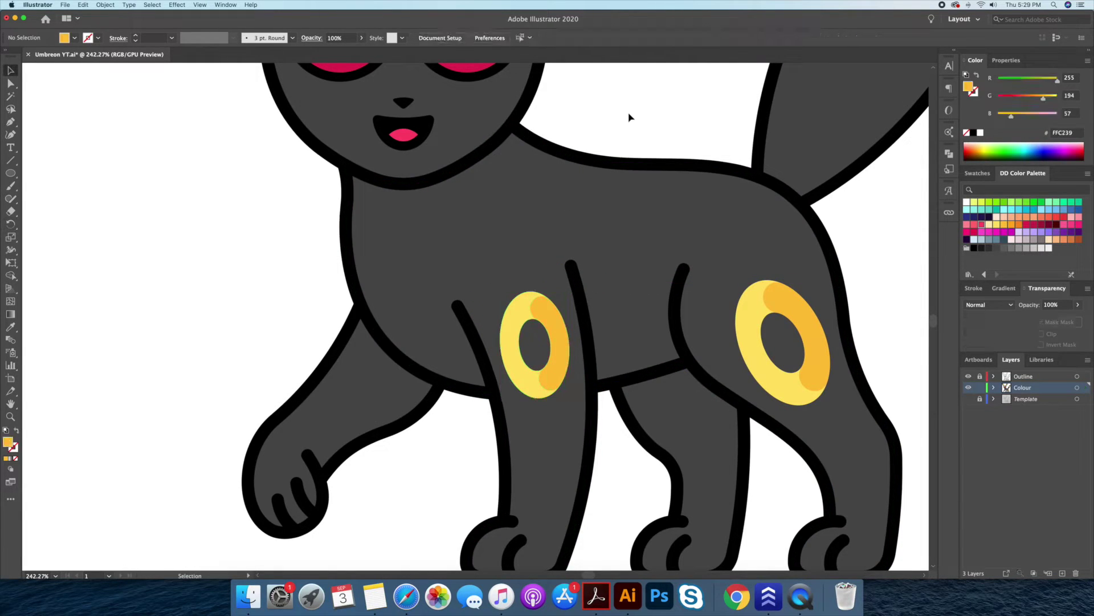
scroll(630, 115, "down", 3)
scroll(537, 252, "down", 2)
left_click(683, 326)
scroll(683, 326, "up", 1)
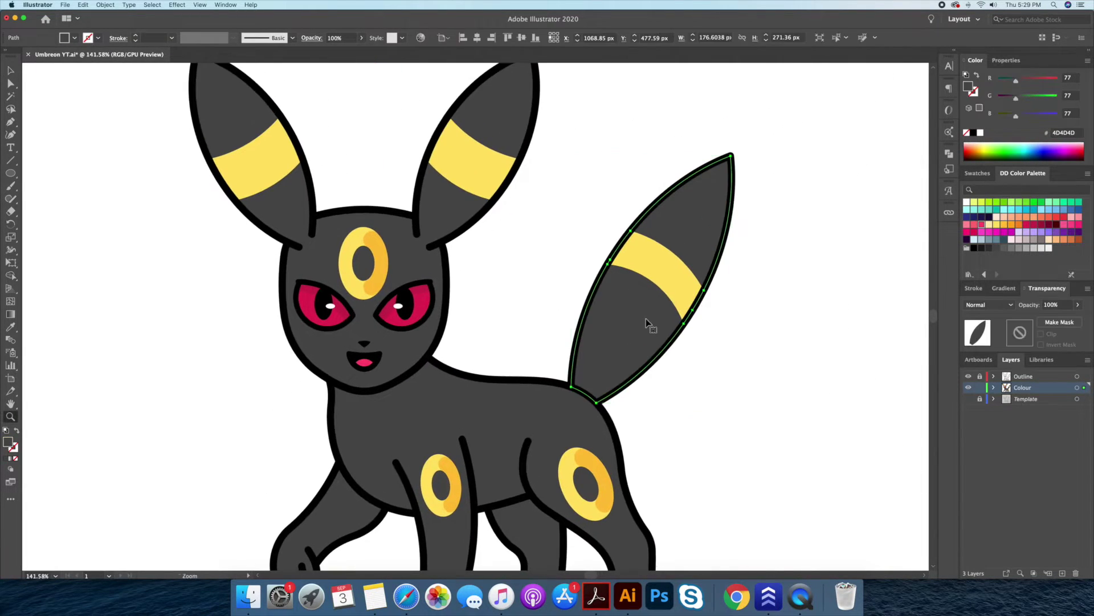
- Pen a curved shadow shape over the tail, running from the tip to the base
left_click(757, 192)
scroll(765, 134, "up", 2)
key("v")
left_click(677, 279)
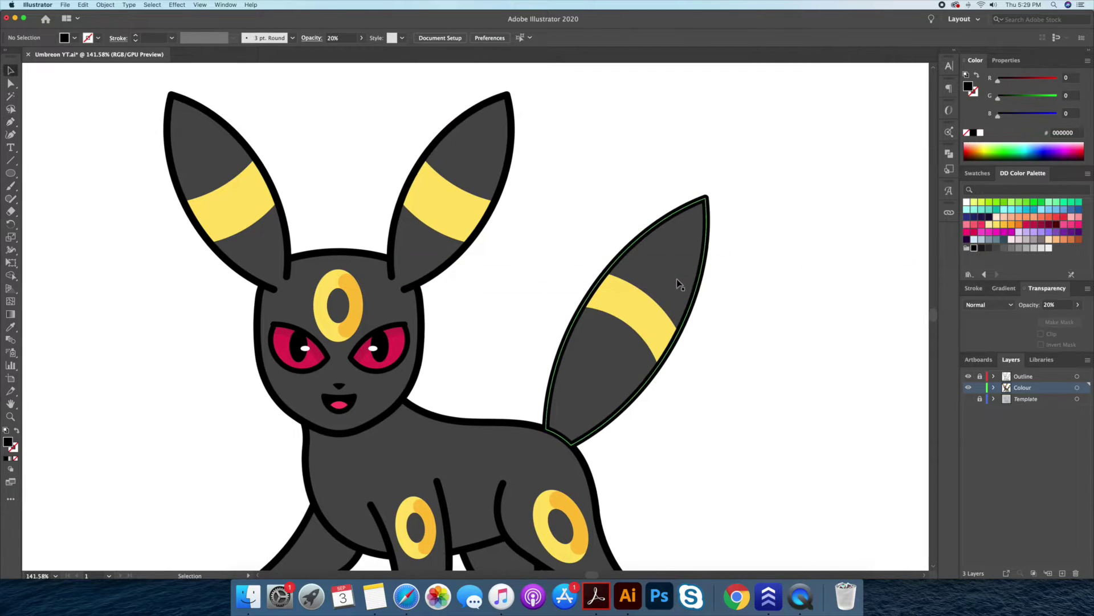
left_click(741, 262)
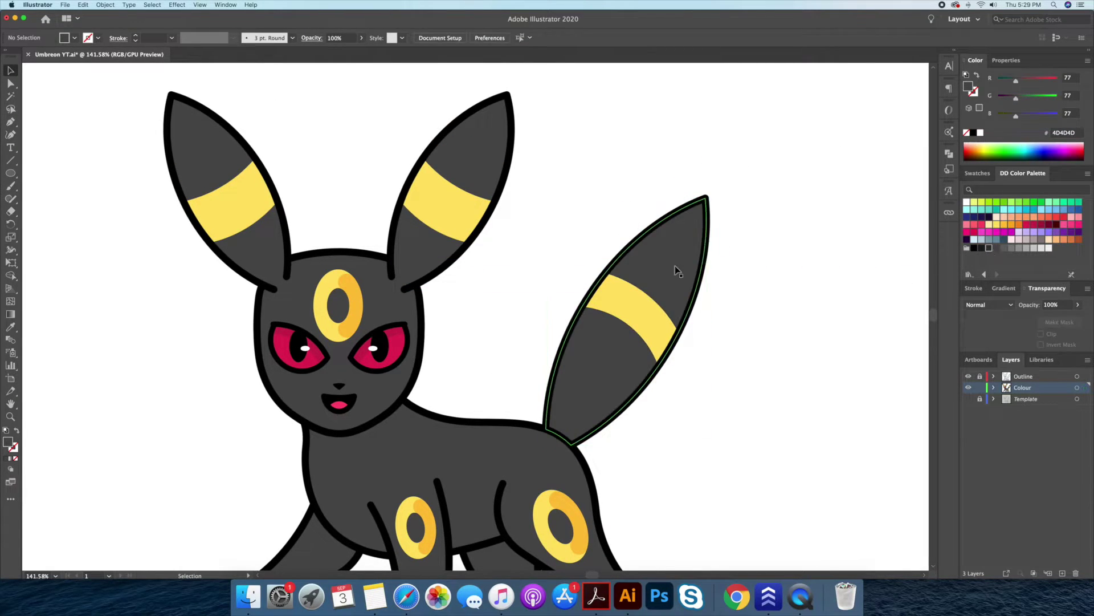
key("p")
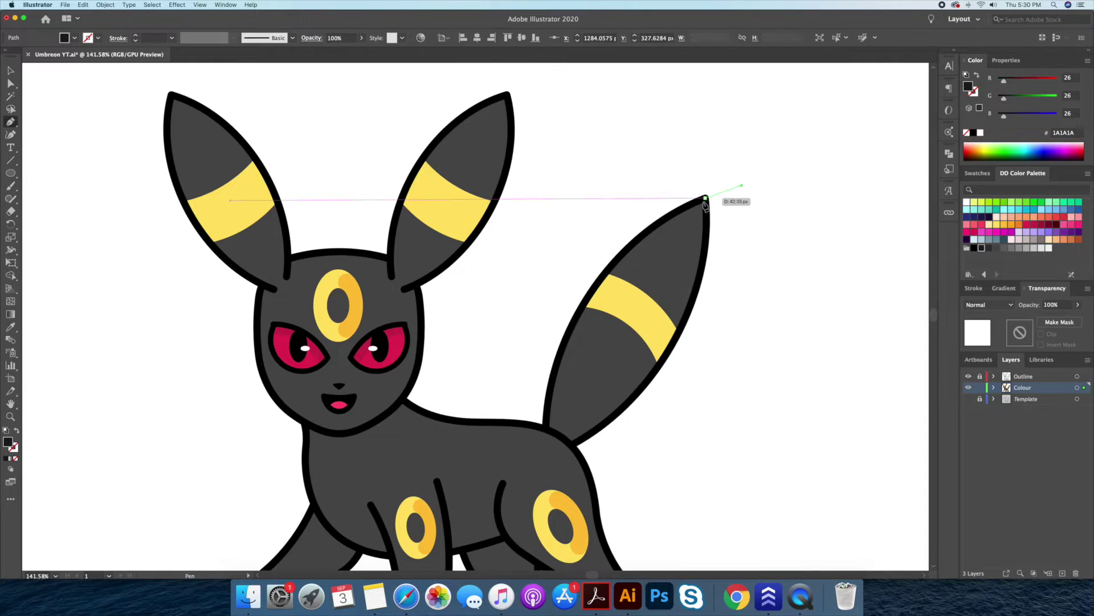
left_click_drag(706, 198, 741, 186)
left_click_drag(547, 401, 456, 427)
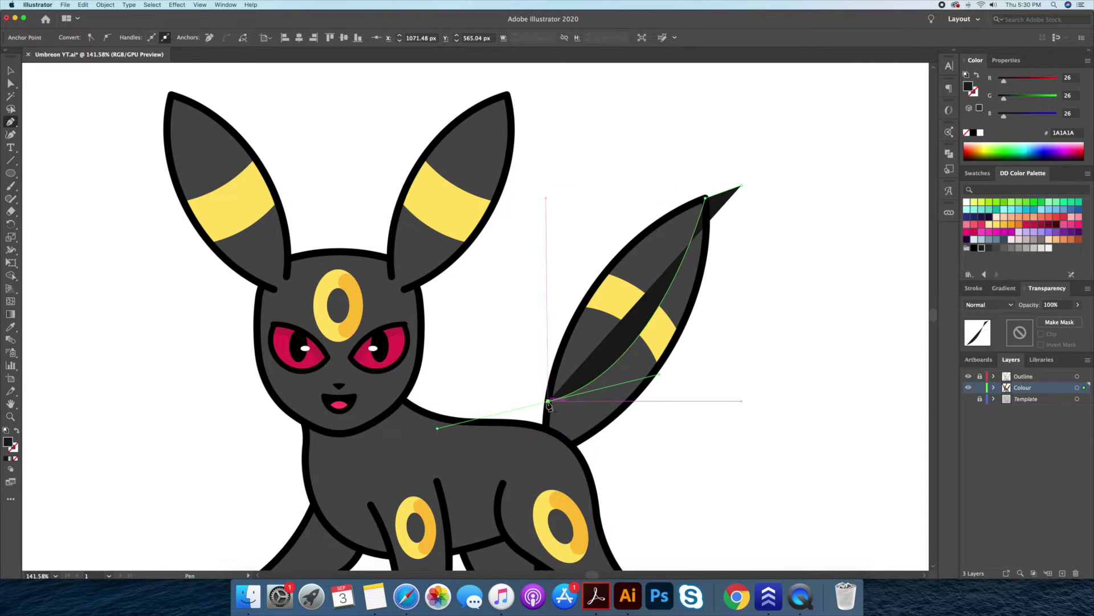
left_click(516, 402)
- Trim the tail shadow with Shape Builder, send it beneath the yellow band, and fill it #333333
left_click(513, 454)
left_click(613, 470)
left_click(792, 305)
left_click(741, 186)
key("shift+m")
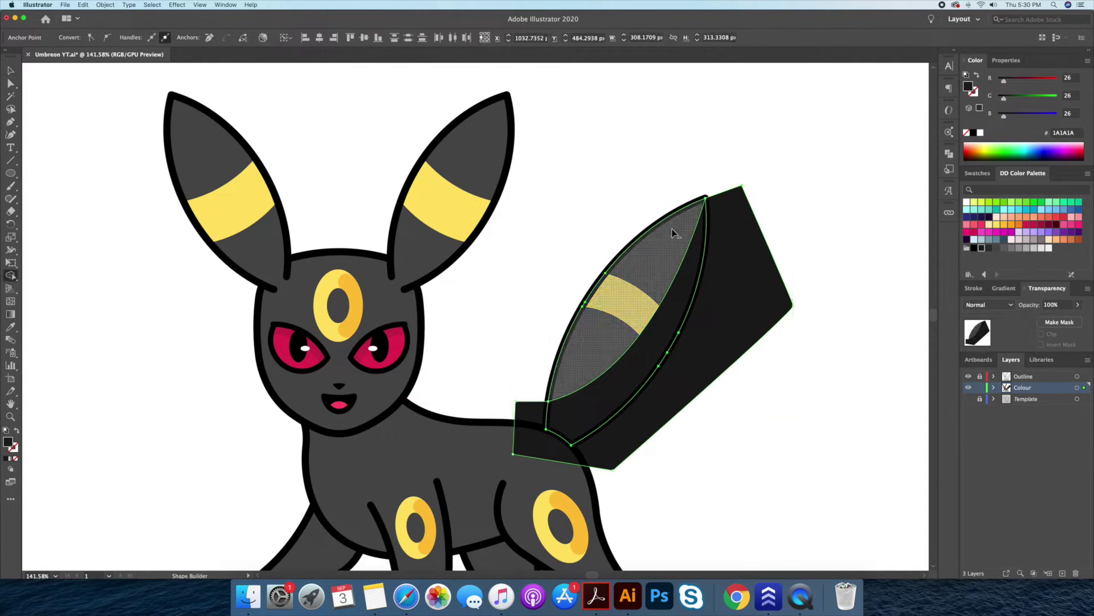
left_click(762, 251, "alt")
key("v")
left_click(638, 371)
key("ctrl+bracketright")
left_click(991, 251)
- Copy the tail band and shadow in place, then split the band where the shadow crosses it
left_click(703, 415)
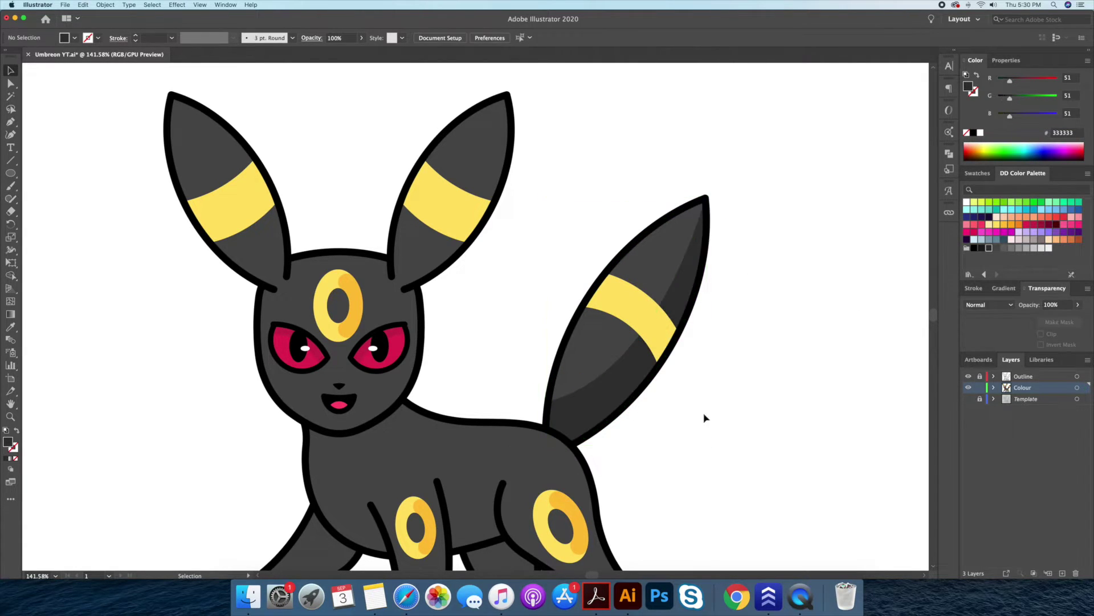
scroll(566, 272, "down", 2)
scroll(566, 272, "right", 2)
left_click(580, 256)
key("v")
left_click(547, 361, "shift")
left_click(106, 4)
left_click(90, 45)
left_click(83, 4)
left_click(102, 61)
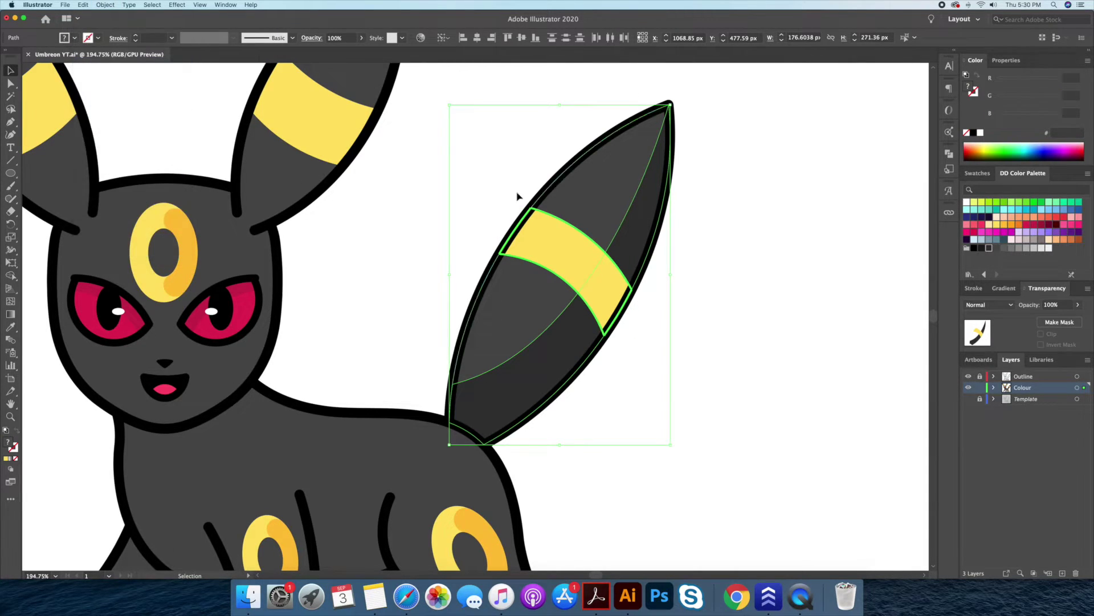
left_click(10, 275)
left_click(593, 247)
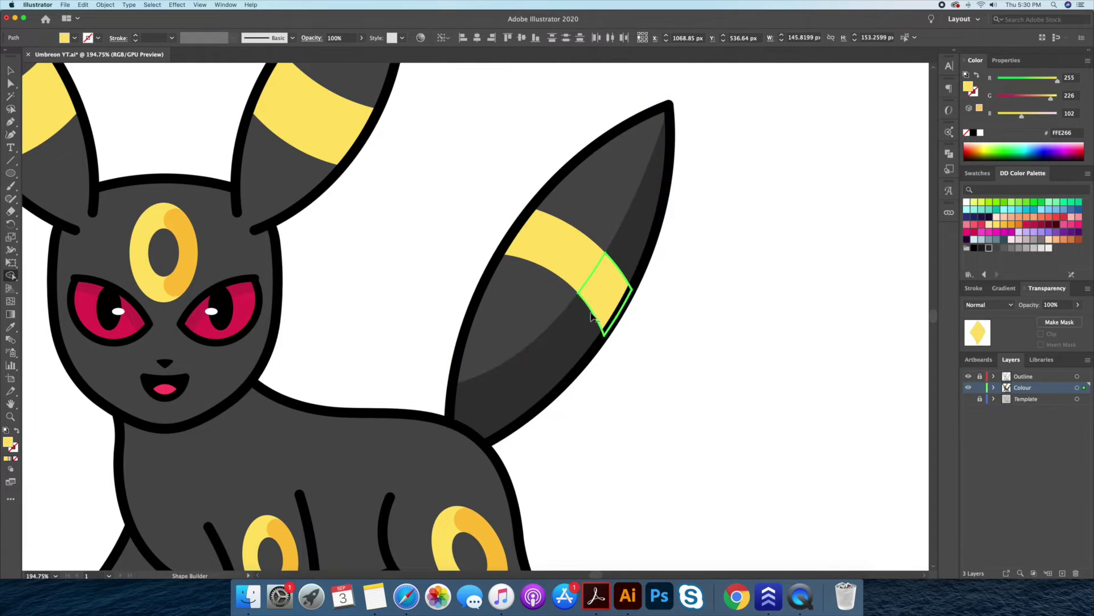
- Fill the shadowed piece of the tail band orange #FFC239
left_click(1003, 224)
key("v")
left_click(745, 295)
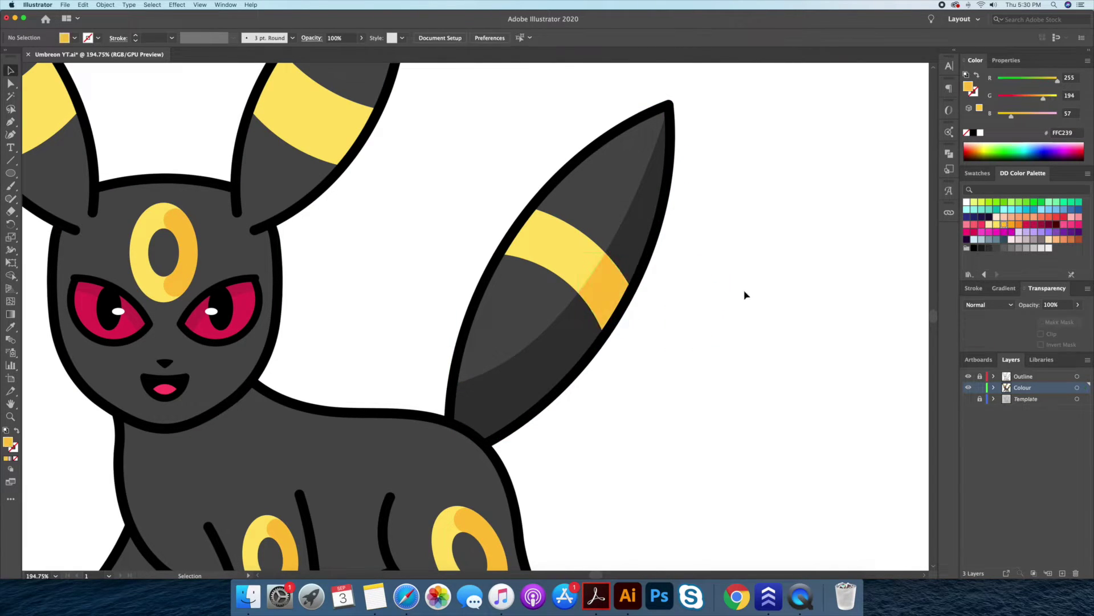
key("z")
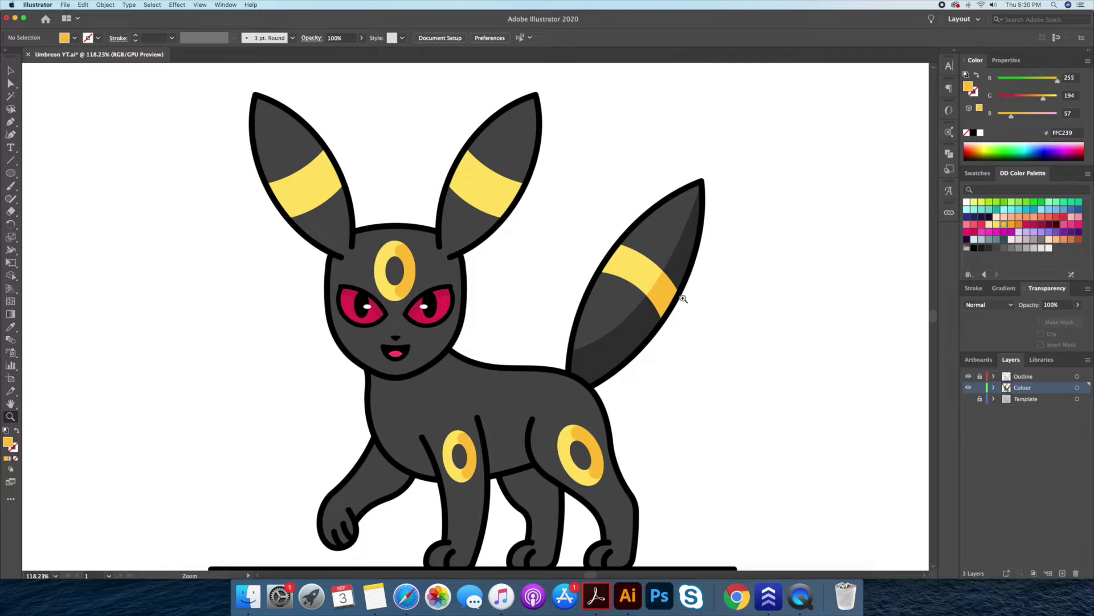
left_click(531, 188)
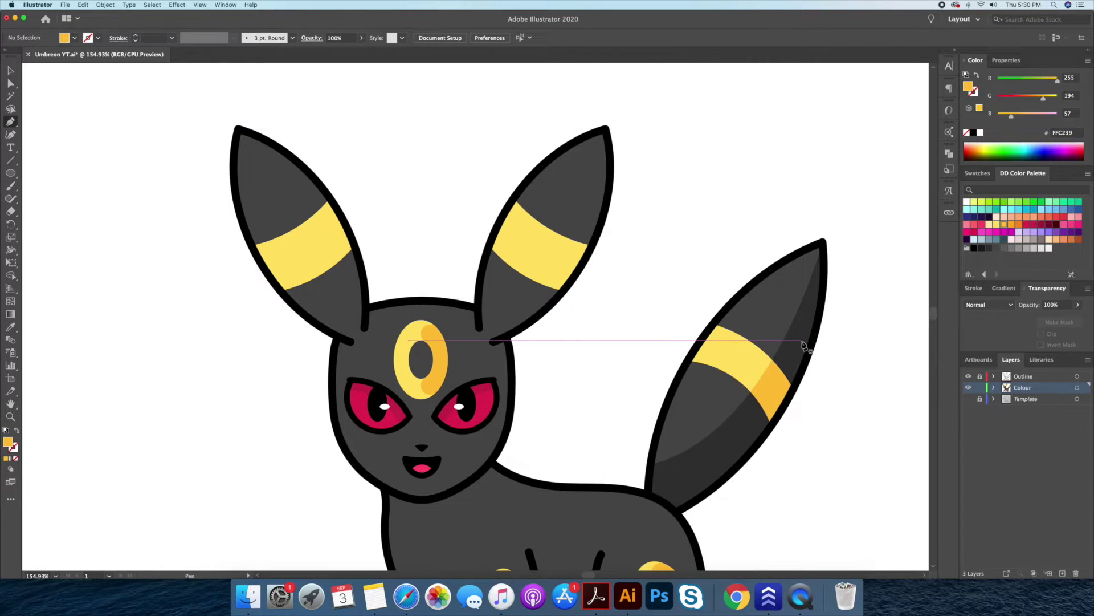
- Pen a curved shadow shape from the right ear tip down across the head's right side
left_click_drag(606, 128, 627, 113)
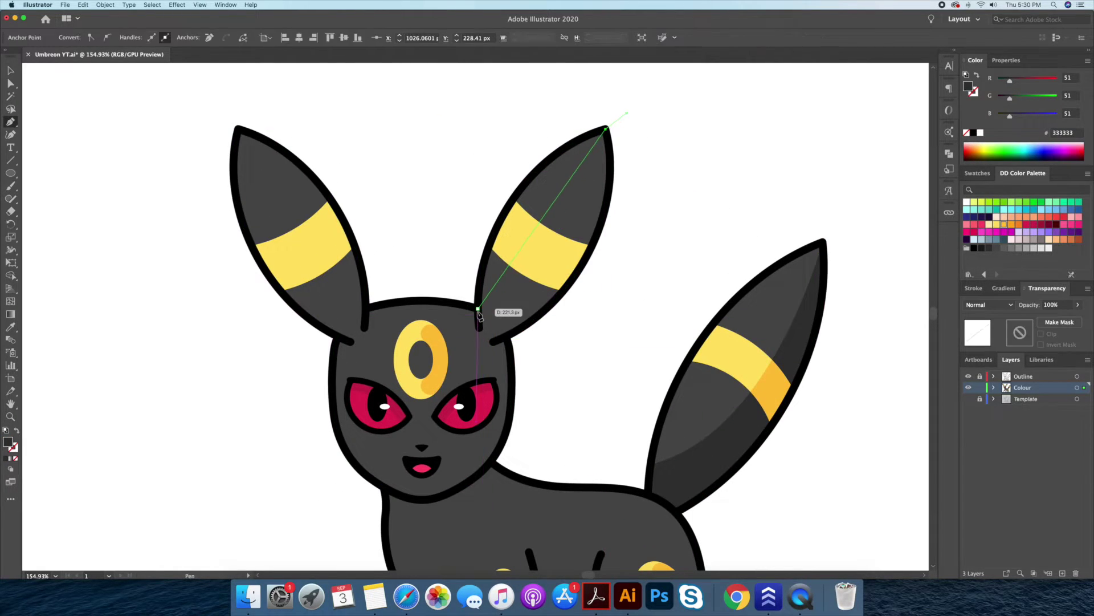
left_click_drag(384, 329, 399, 333)
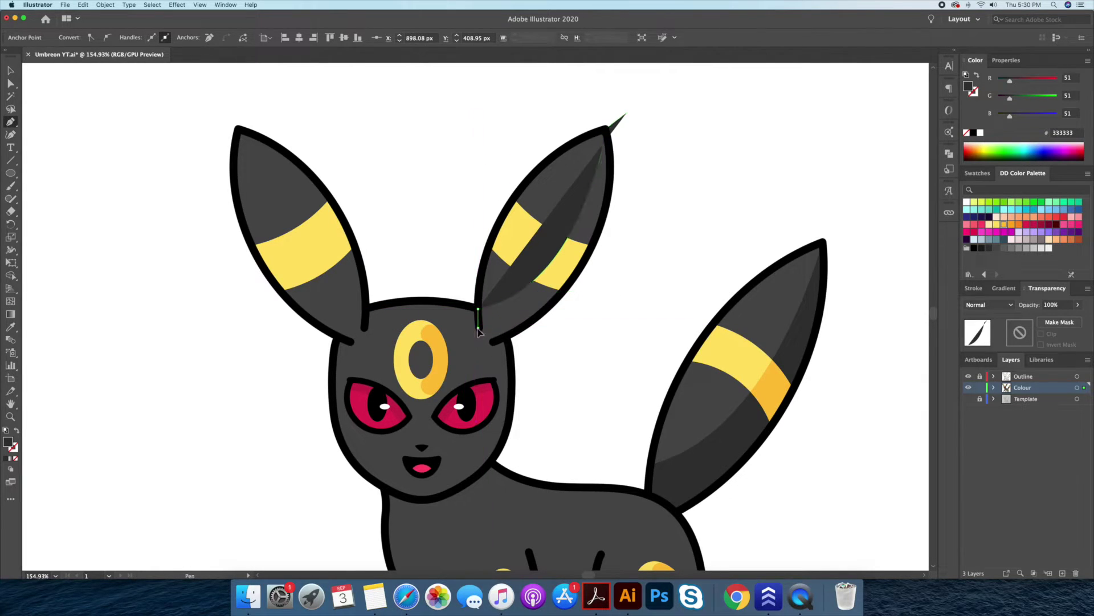
left_click(478, 328)
mouse_move(423, 500)
left_mouse_down()
mouse_move(343, 551)
mouse_move(416, 533)
left_mouse_up()
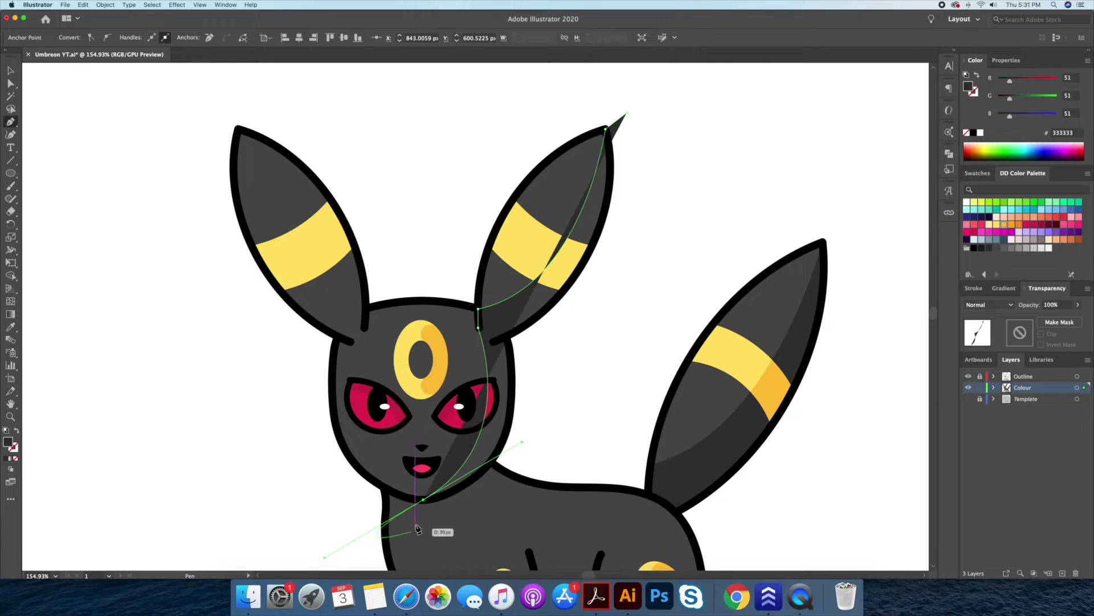
left_click(585, 441)
- Trim the shadow to the ear and head with Shape Builder and reorder it under the band
left_click(698, 184)
left_click(627, 113)
key("shift+m")
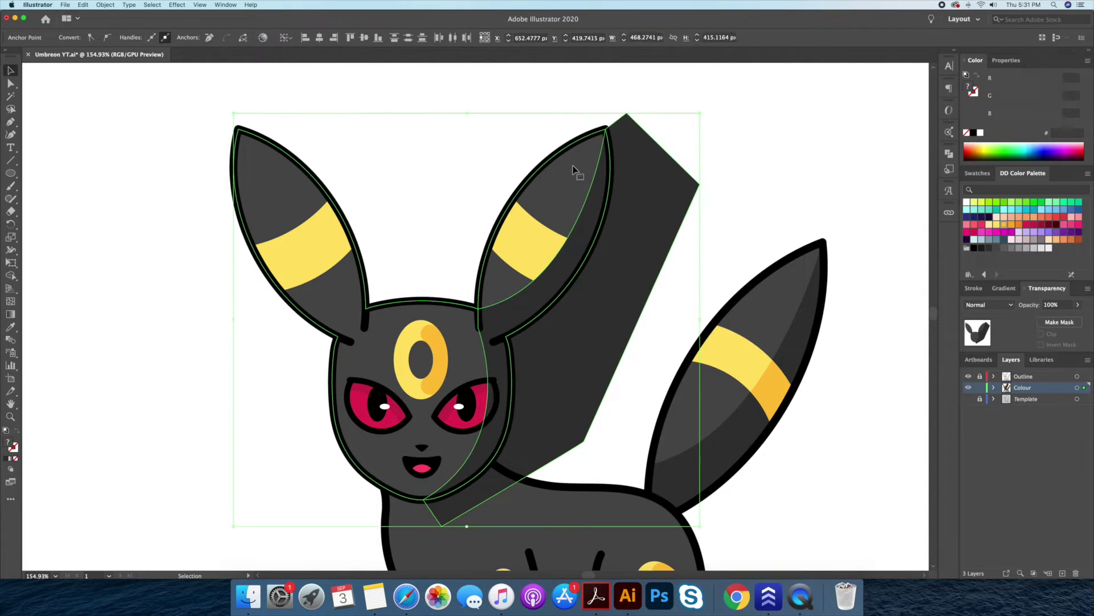
left_click(628, 236, "alt")
key("v")
left_click(535, 298)
right_click(510, 289)
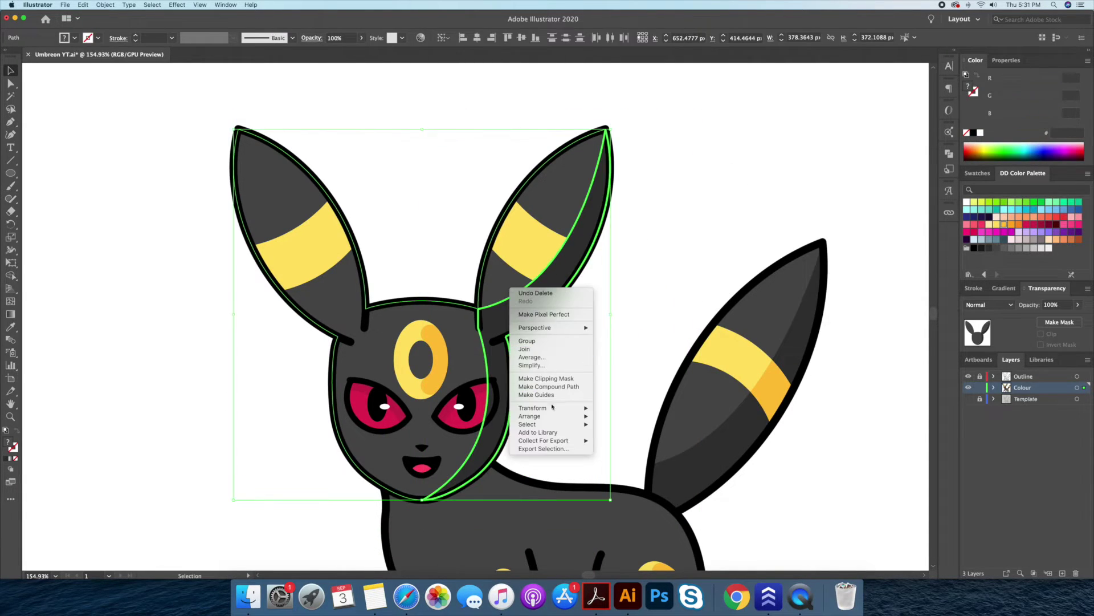
left_click(621, 425)
left_click(650, 232)
- Split the right ear's yellow band along the shadow edge and fill that piece #FFC239
key("a")
left_click(535, 251)
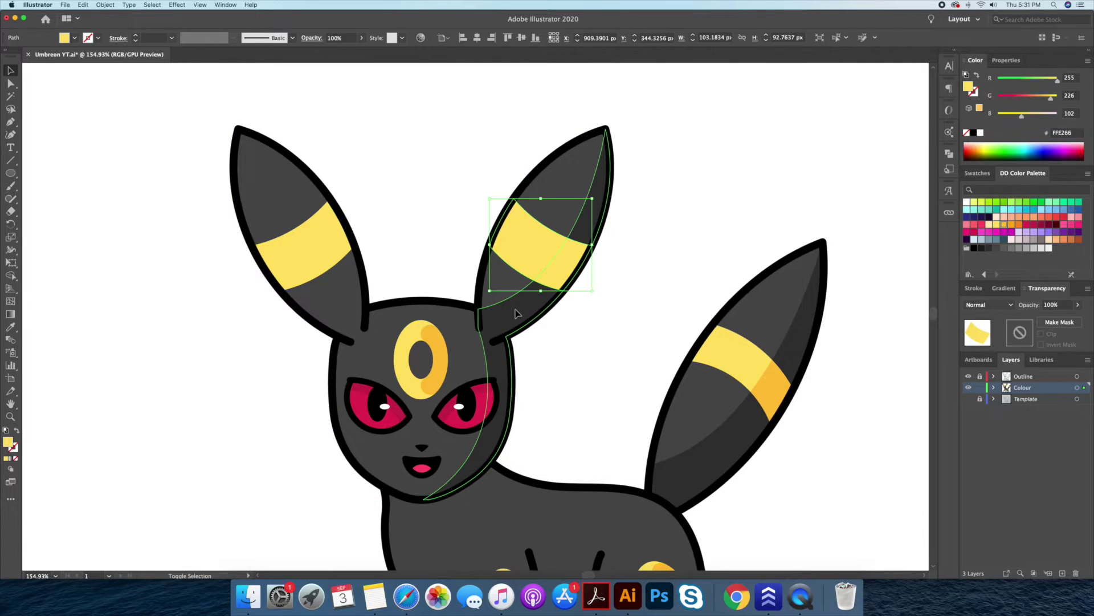
left_click(527, 262)
key("v")
left_click(570, 279)
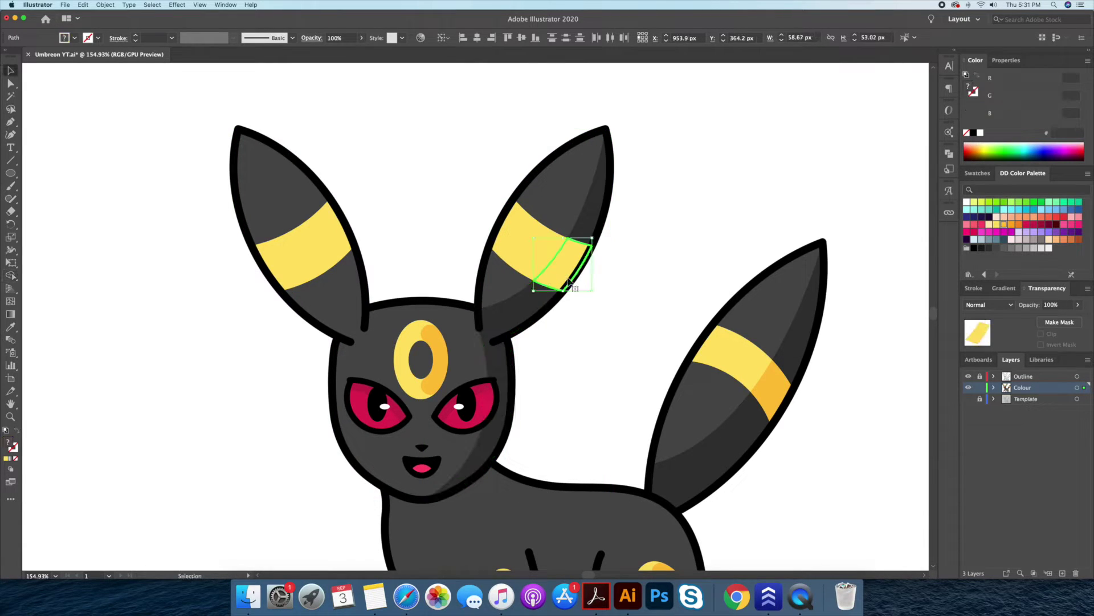
left_click(625, 310)
scroll(624, 310, "down", 3)
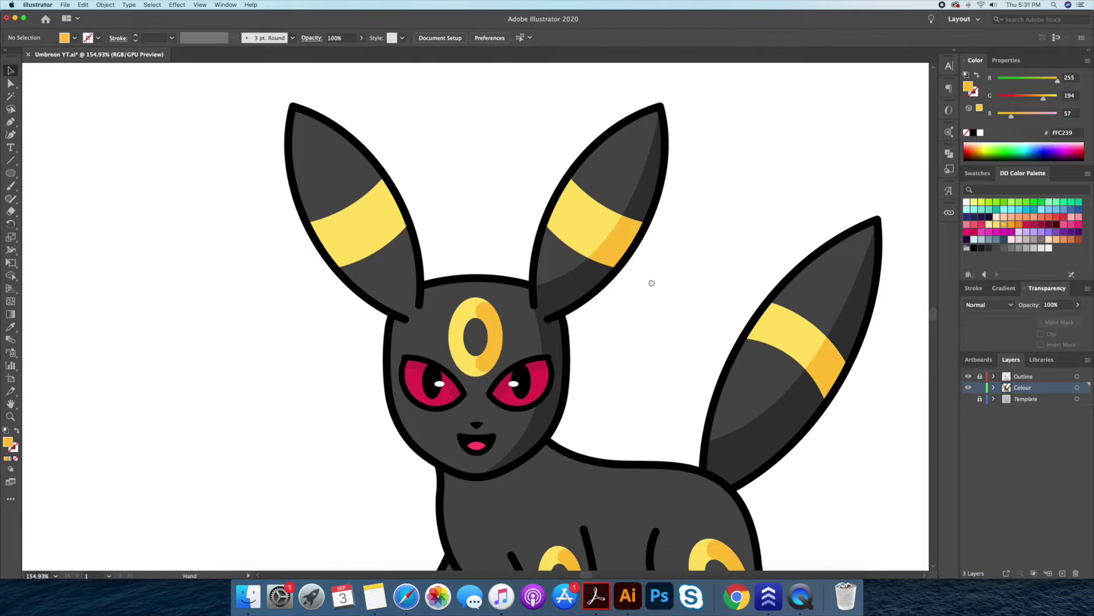
scroll(620, 310, "up", 2)
left_click(593, 342)
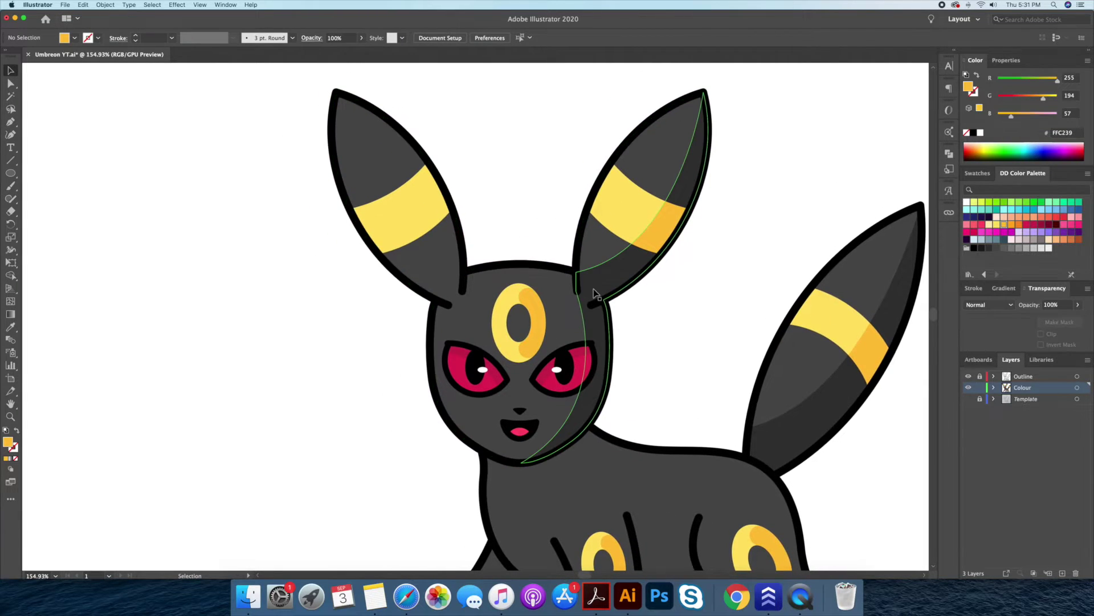
key("ctrl+minus")
- Zoom in on the left ear and Pen a shadow shape along its side
left_click(689, 391)
left_click(568, 317)
key("z")
mouse_move(383, 180)
left_mouse_down()
mouse_move(451, 175)
mouse_move(470, 200)
left_mouse_up()
key("p")
left_click(401, 140)
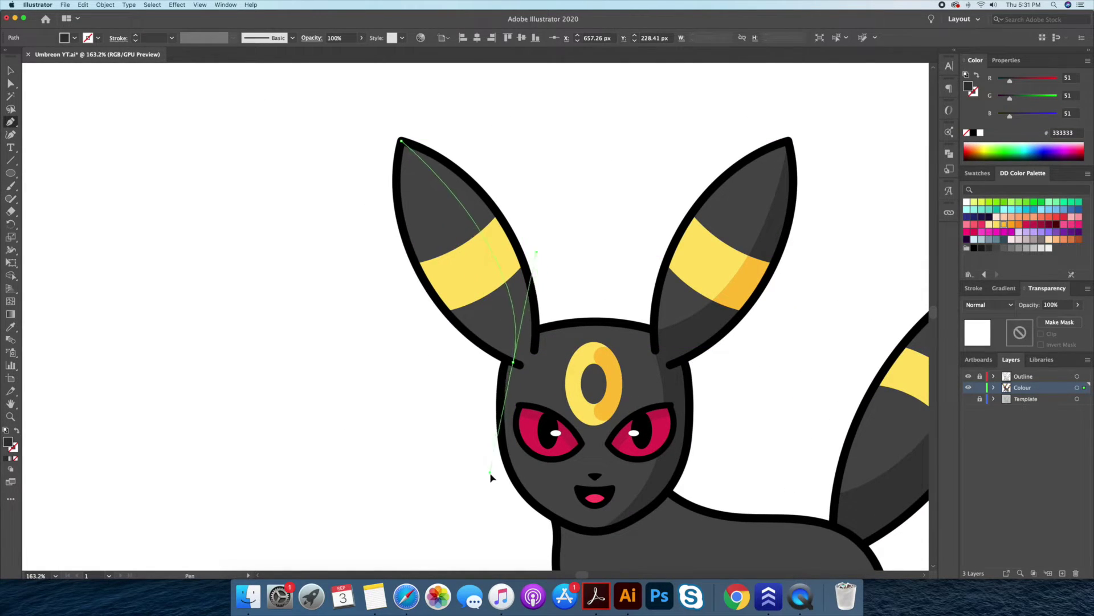
left_click_drag(513, 362, 491, 476)
left_click(536, 350)
left_click(536, 328)
left_click(560, 297)
left_click(515, 118)
- Trim the left ear shadow with Shape Builder and send it to back
left_click(401, 140)
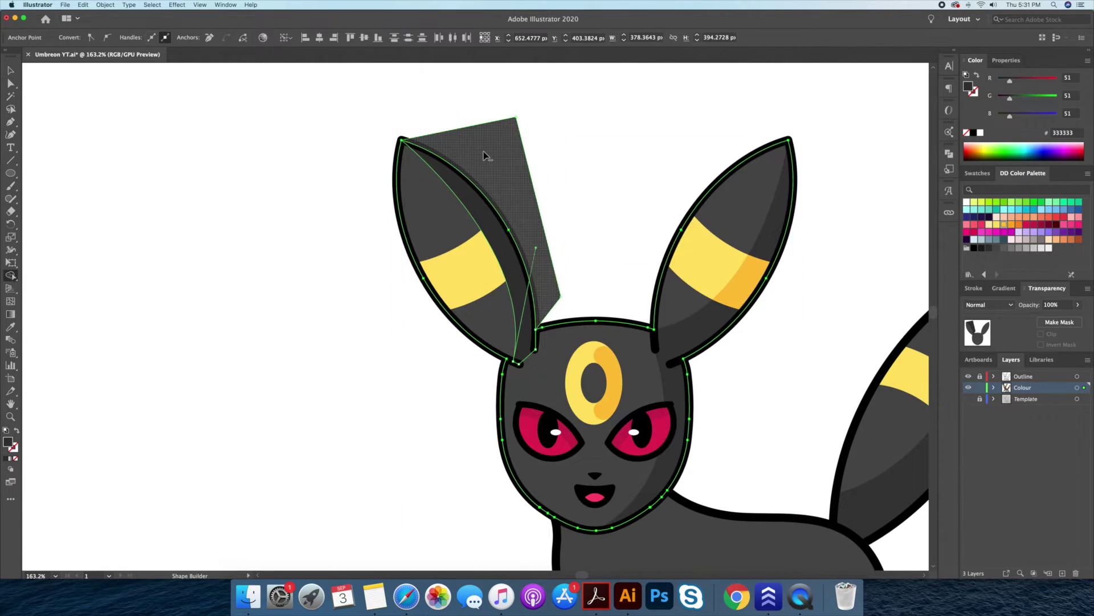
key("Delete")
left_click(444, 218)
right_click(445, 221)
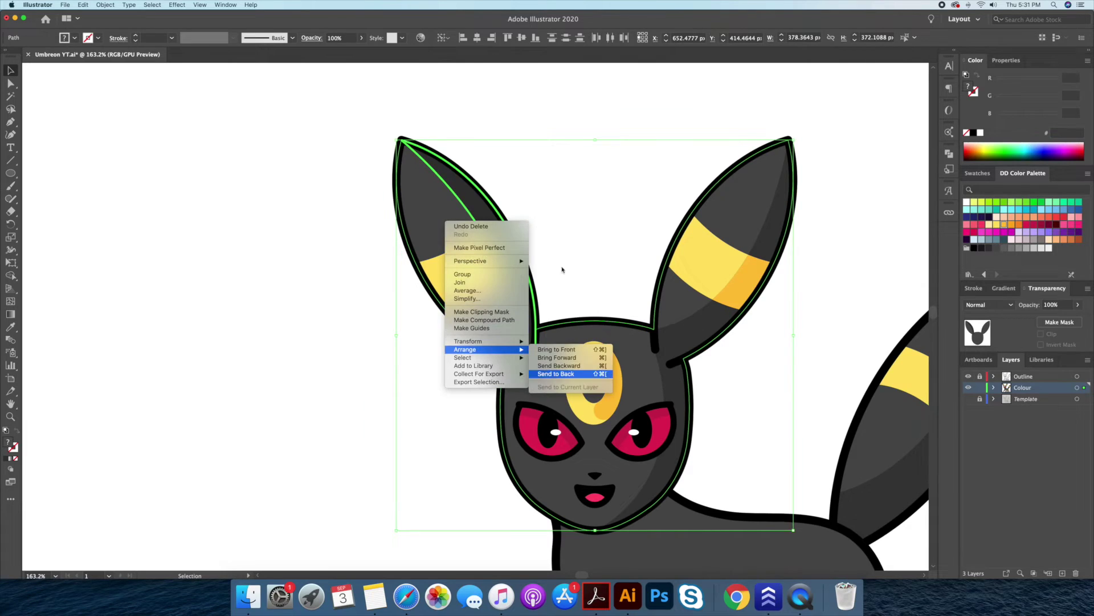
left_click(481, 312)
scroll(548, 311, "up", 5)
key("a")
left_click(508, 392)
- Split the left ear's yellow band along the shadow edge and fill that piece #FFC239
key("z")
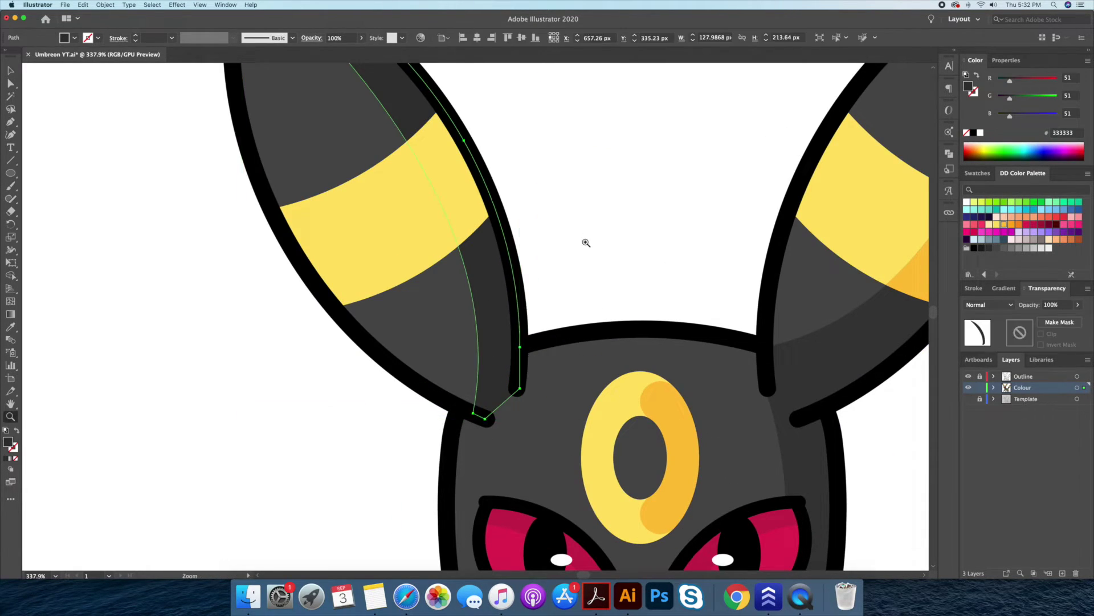
left_click(10, 134)
key("Escape")
key("z")
scroll(565, 302, "down", 2)
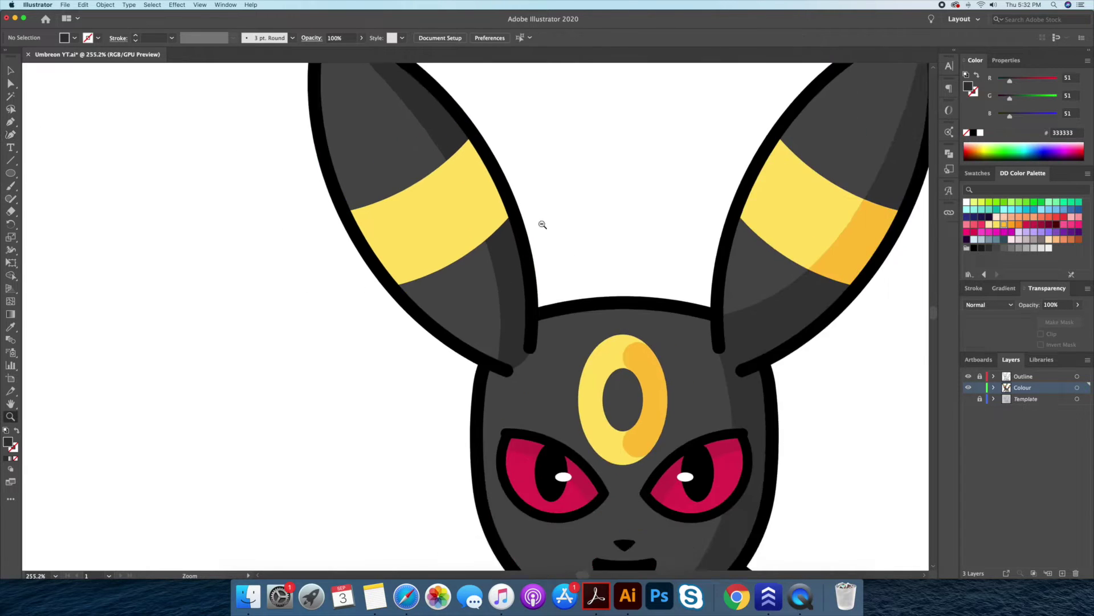
left_click(459, 221)
key("shift+m")
left_click(496, 265)
key("v")
left_click(632, 182)
key("z")
scroll(515, 253, "down", 5)
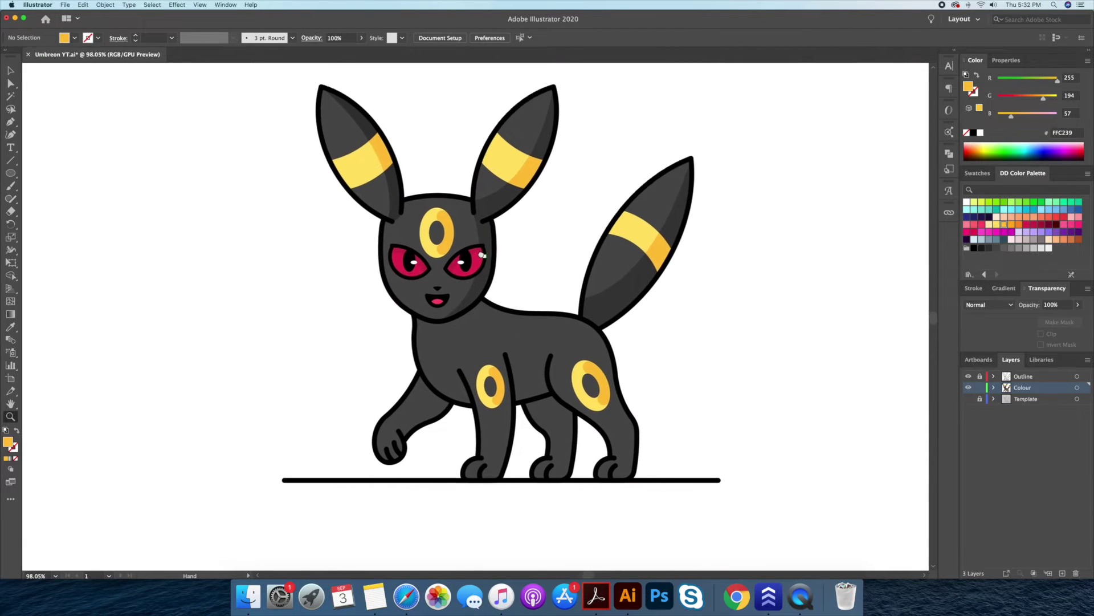
- Show the Template sketch layer and pick dark grey #333333 for the new shadow
scroll(477, 308, "up", 2)
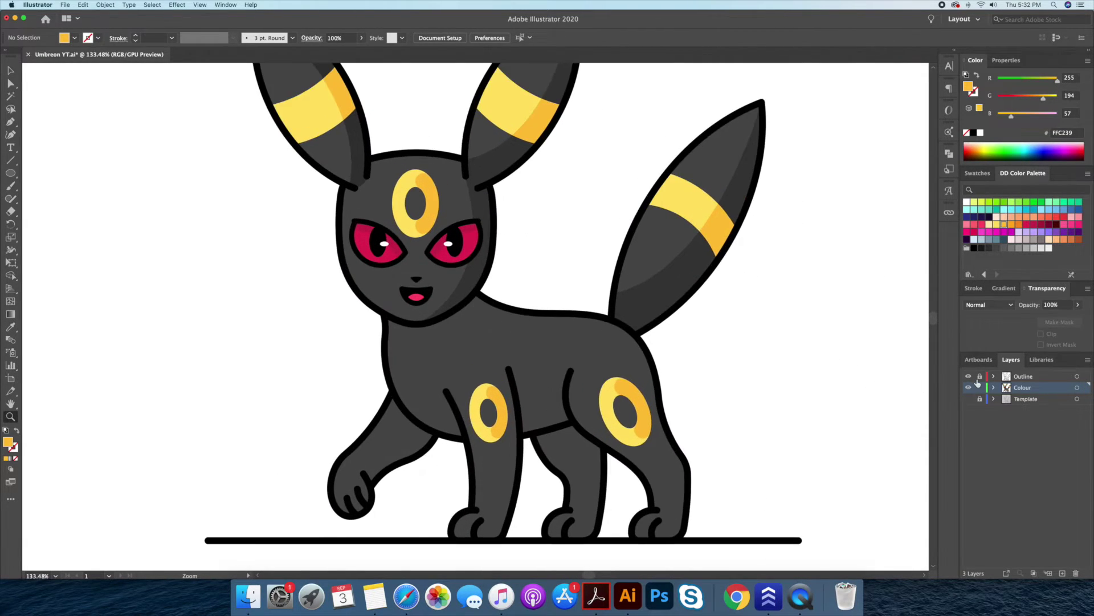
left_click(969, 387)
left_click(968, 387)
left_click(969, 387)
key("i")
left_click(473, 279)
- Pen a neck shadow just below the head and trim it to the body with Shape Builder
key("p")
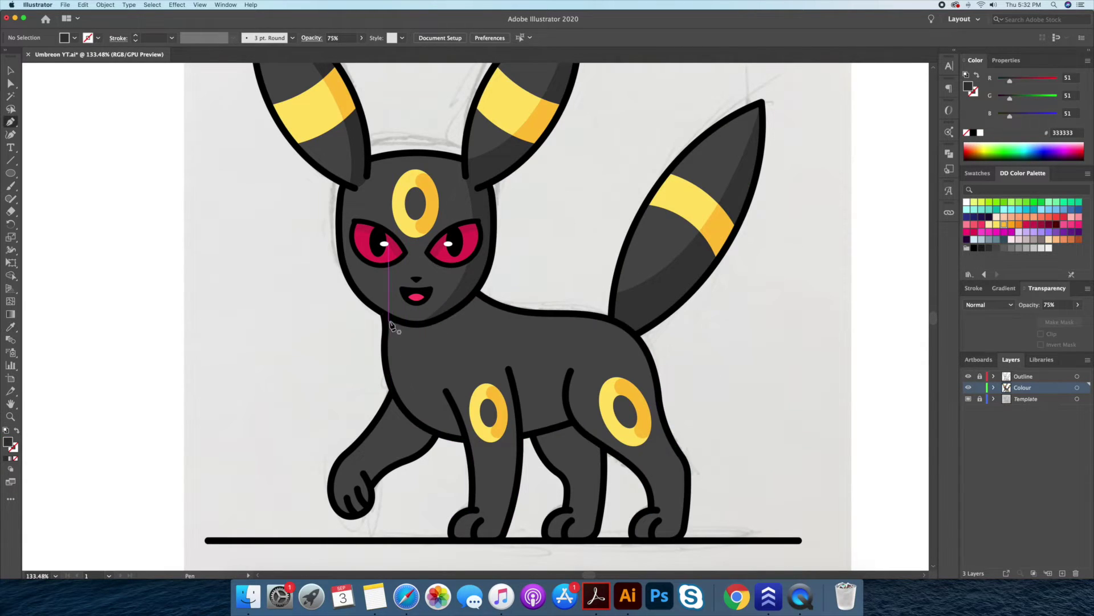
left_click(383, 313)
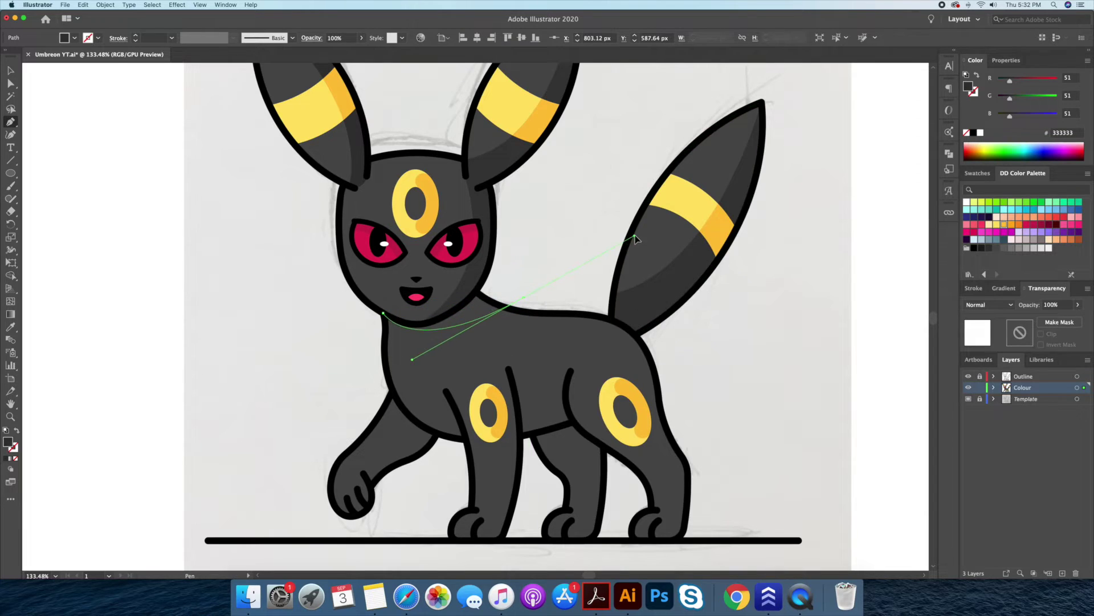
left_click_drag(631, 222, 631, 221)
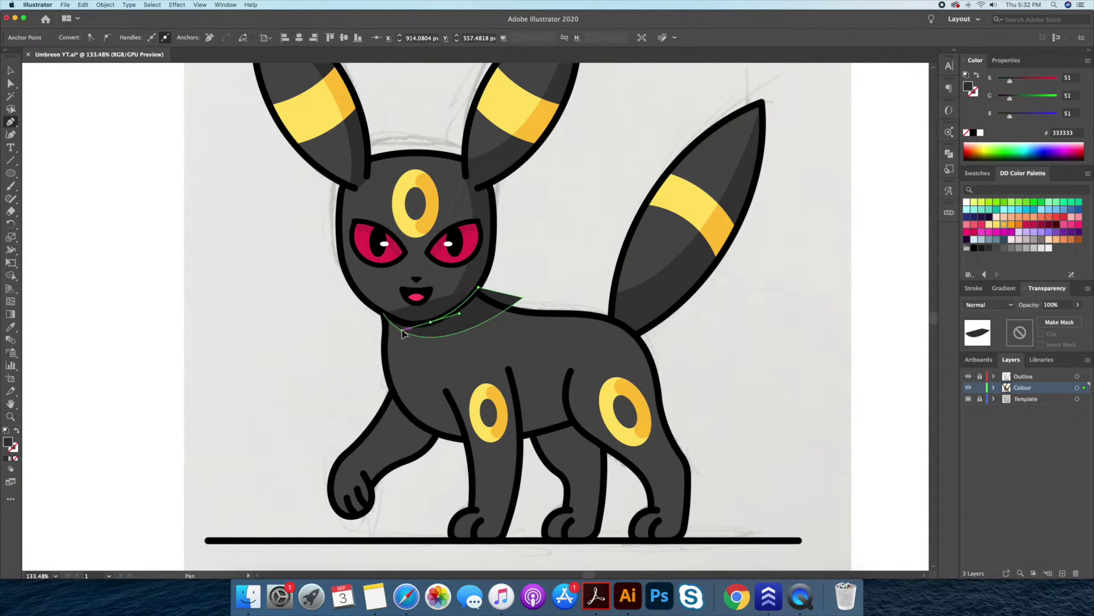
left_click(383, 313)
left_click(516, 308, "shift+super")
key("shift+m")
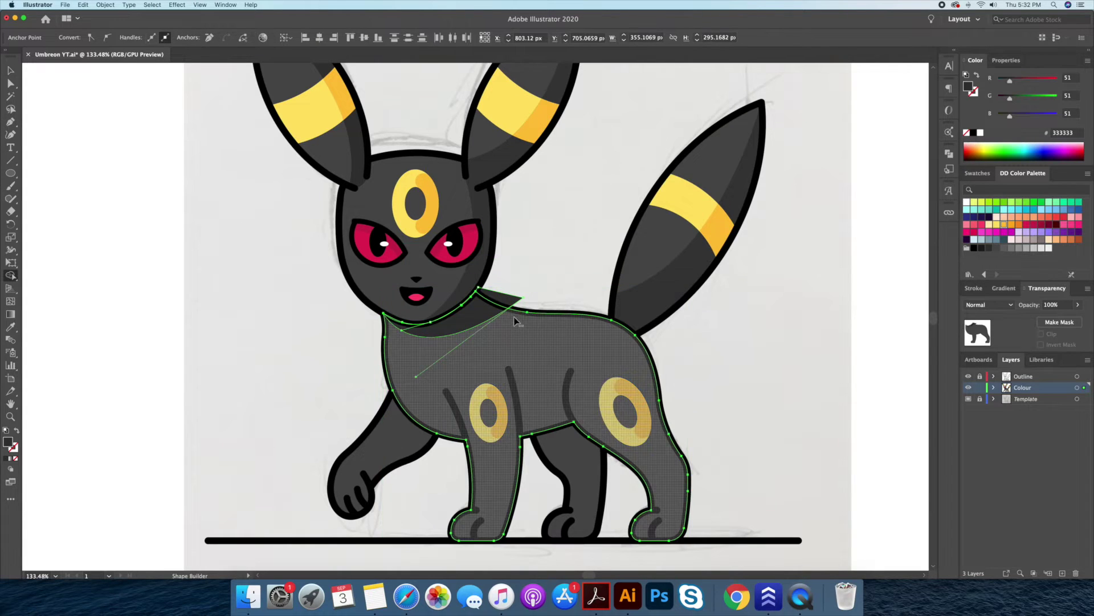
key("super+shift+a")
key("z")
scroll(520, 220, "down", 2)
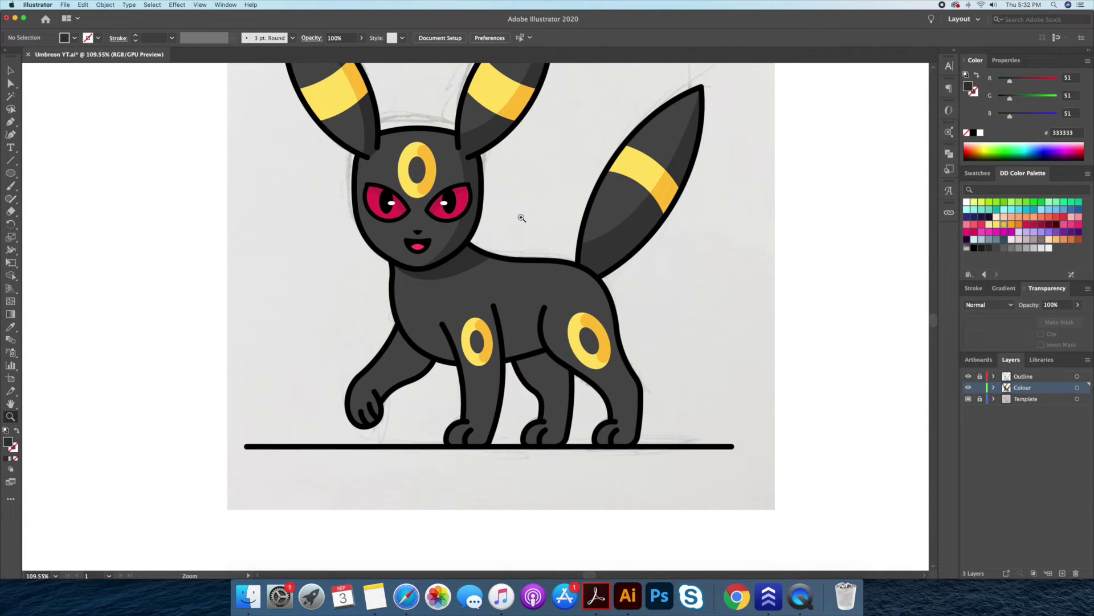
- Draw a belly shadow between the front and hind legs at 75% opacity, sent behind the legs
left_click_drag(508, 344, 532, 324)
left_click(588, 308)
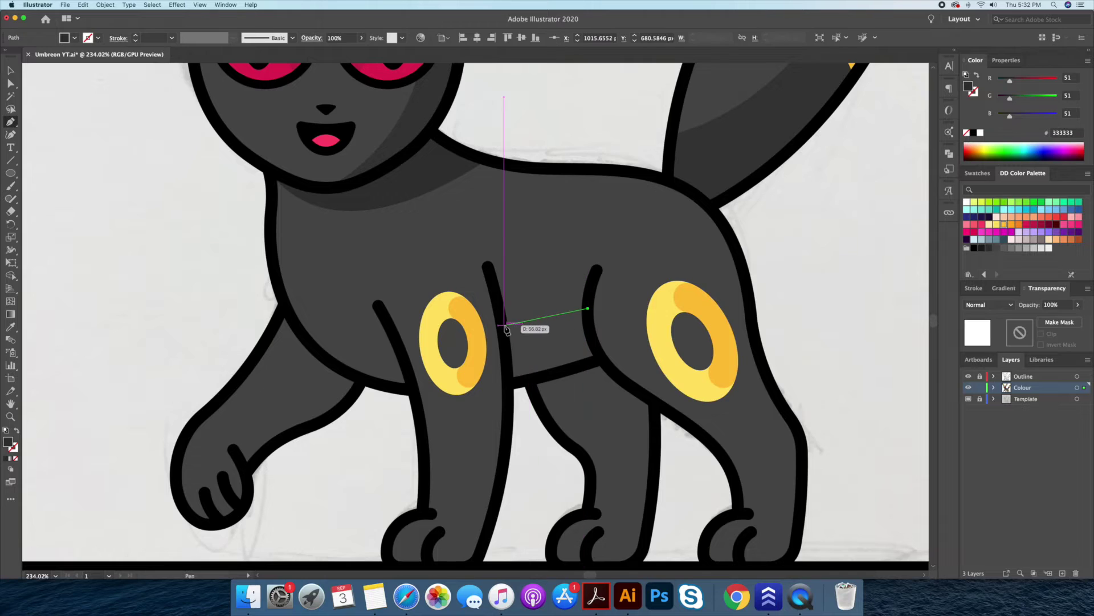
left_click_drag(457, 329, 451, 326)
left_click(508, 385)
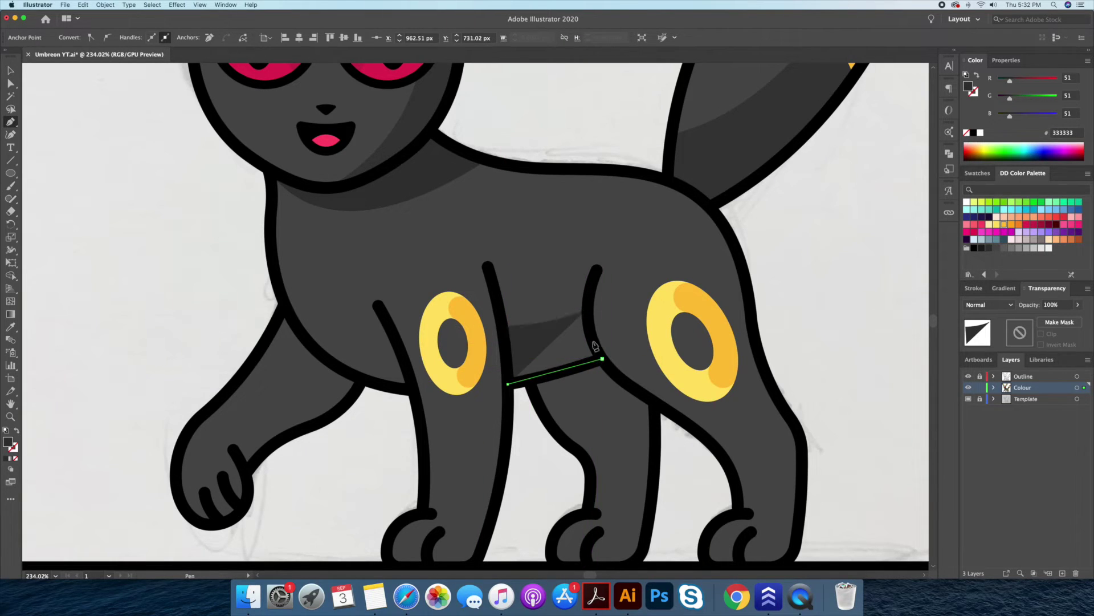
left_click(601, 358)
key("v")
key("7")
key("5")
key("super+shift+bracketleft")
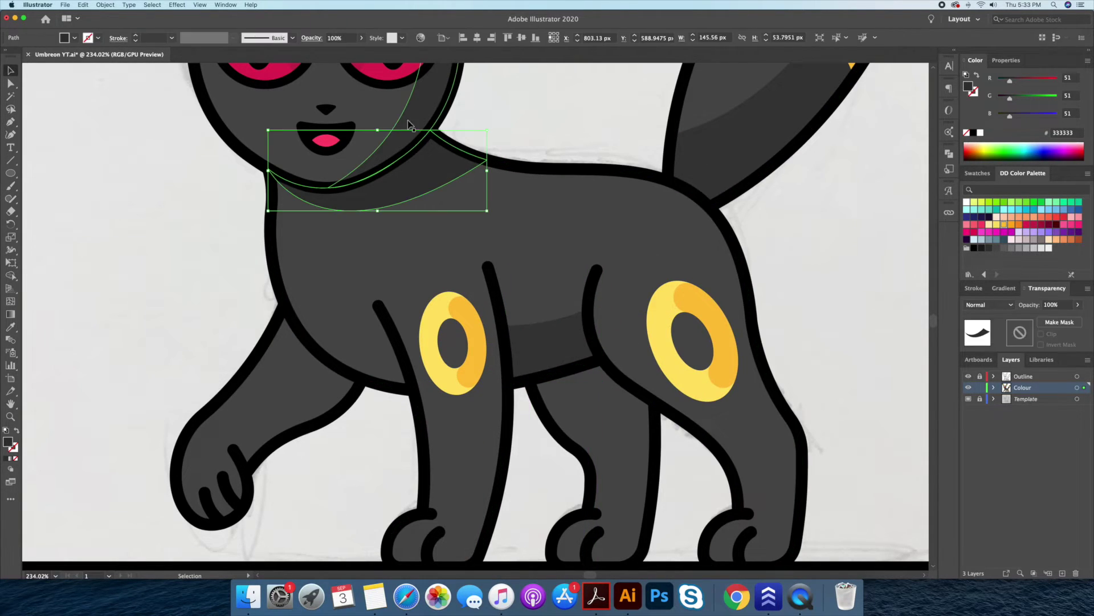
left_click(515, 107)
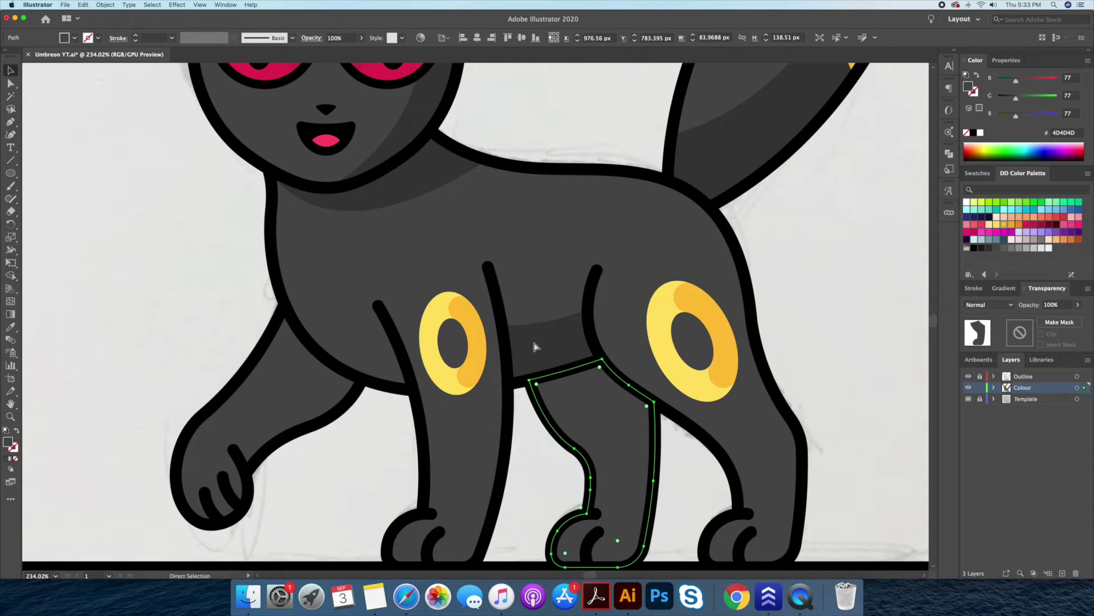
left_click_drag(801, 288, 614, 295)
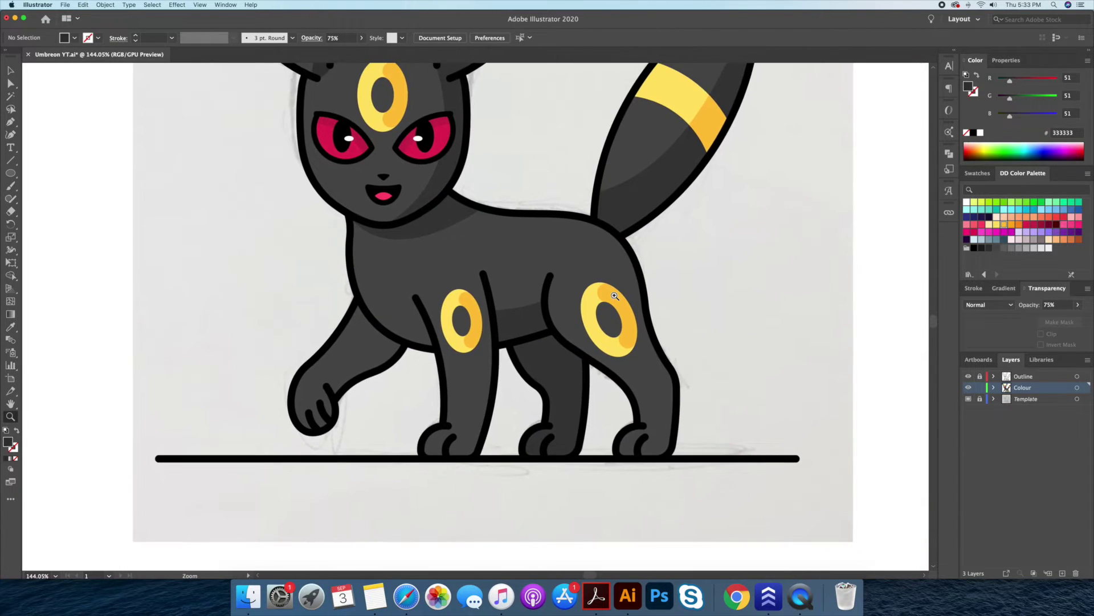
left_click_drag(320, 330, 371, 339)
left_click(370, 340, "super")
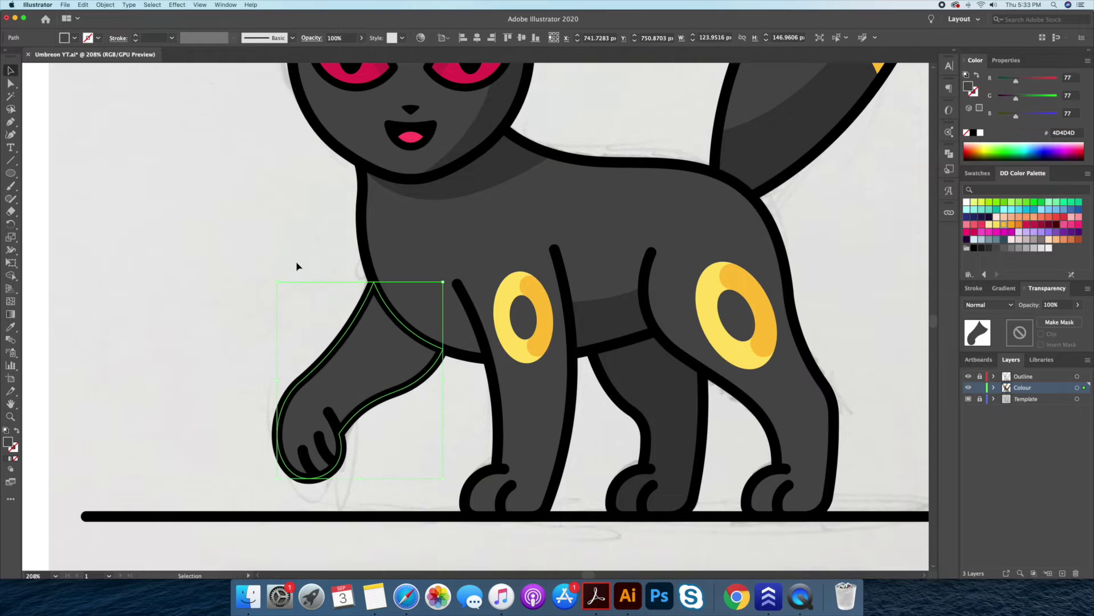
- Pen a dark shadow across the top of the raised front leg and trim it to the leg
key("o")
left_click(371, 319, "super")
left_click(373, 284, "super")
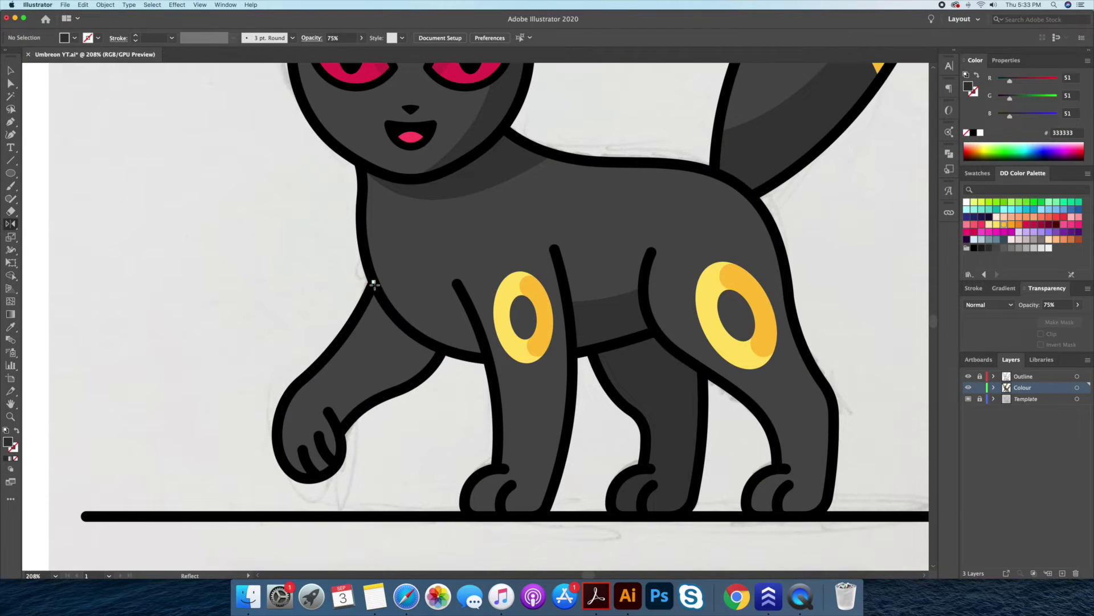
left_click(374, 284)
left_click_drag(419, 410, 430, 408)
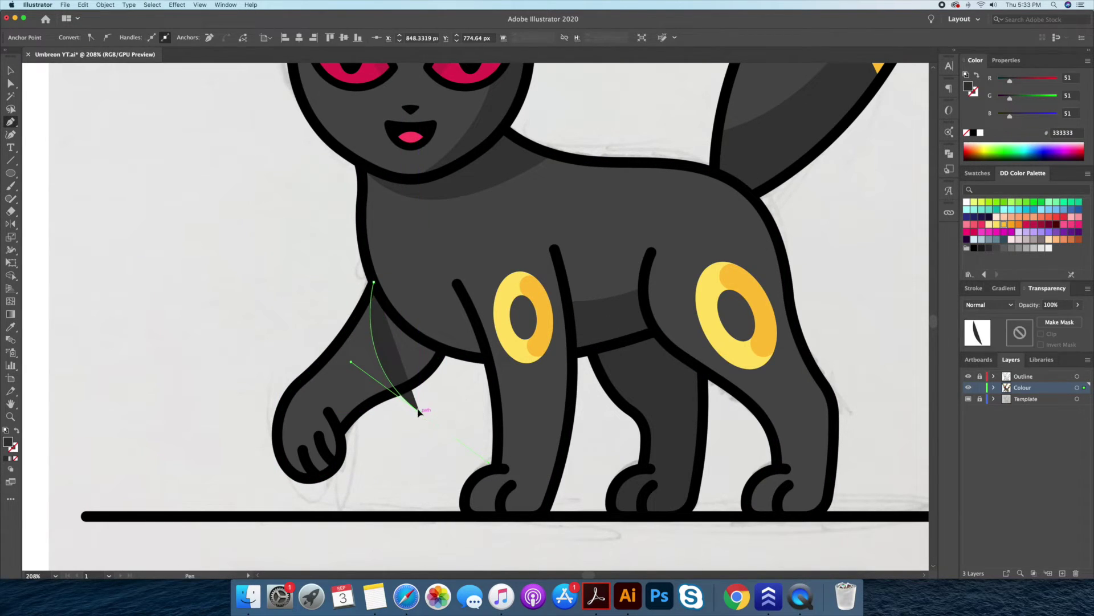
left_click(442, 347)
left_click(373, 283)
key("v")
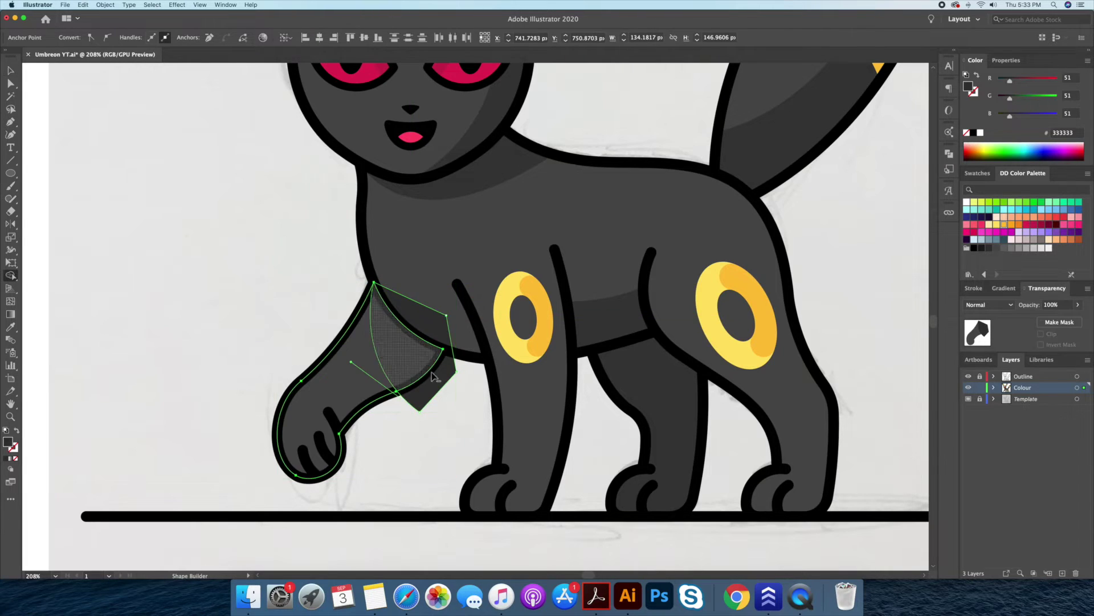
left_click(420, 445)
key("z")
left_click_drag(420, 445, 476, 440)
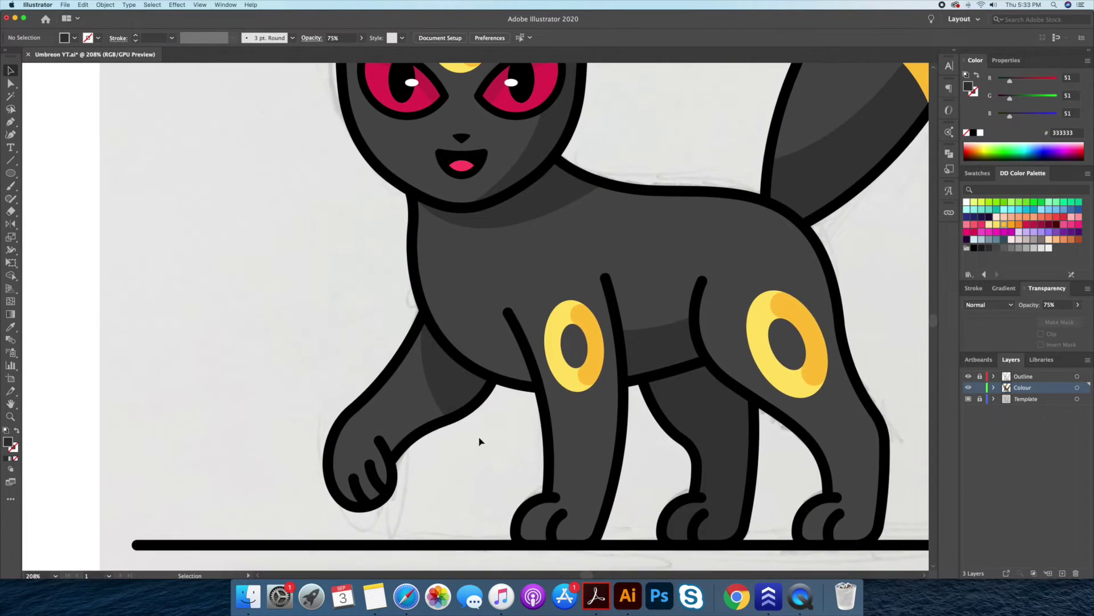
- Draw a chest shadow beside the other front leg, then hide the Template sketch layer
left_click(445, 345)
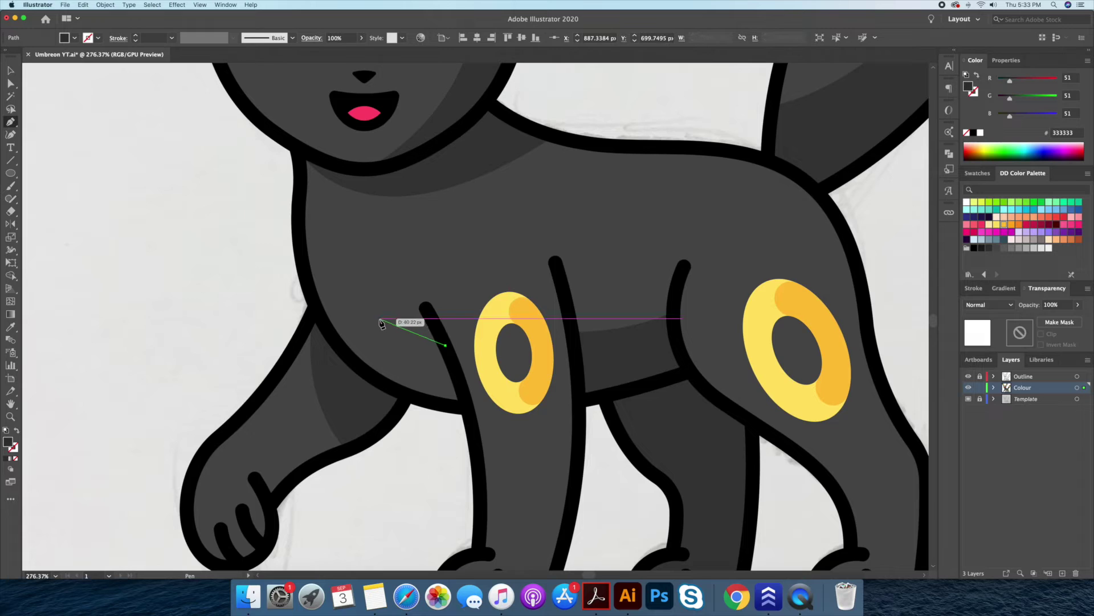
left_click_drag(379, 320, 381, 328)
left_click(358, 367)
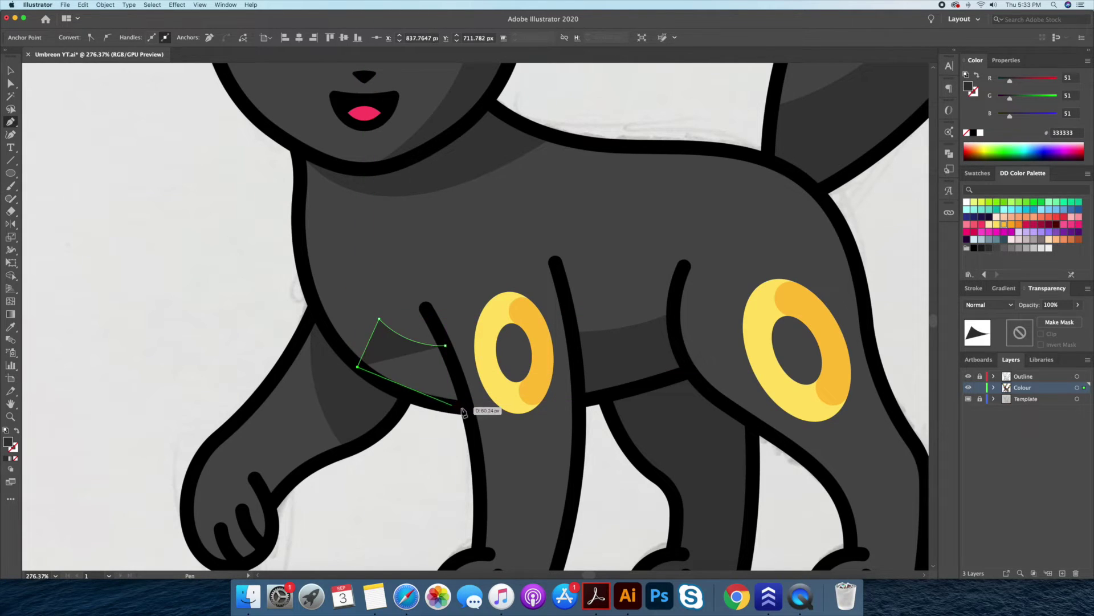
left_click(465, 409)
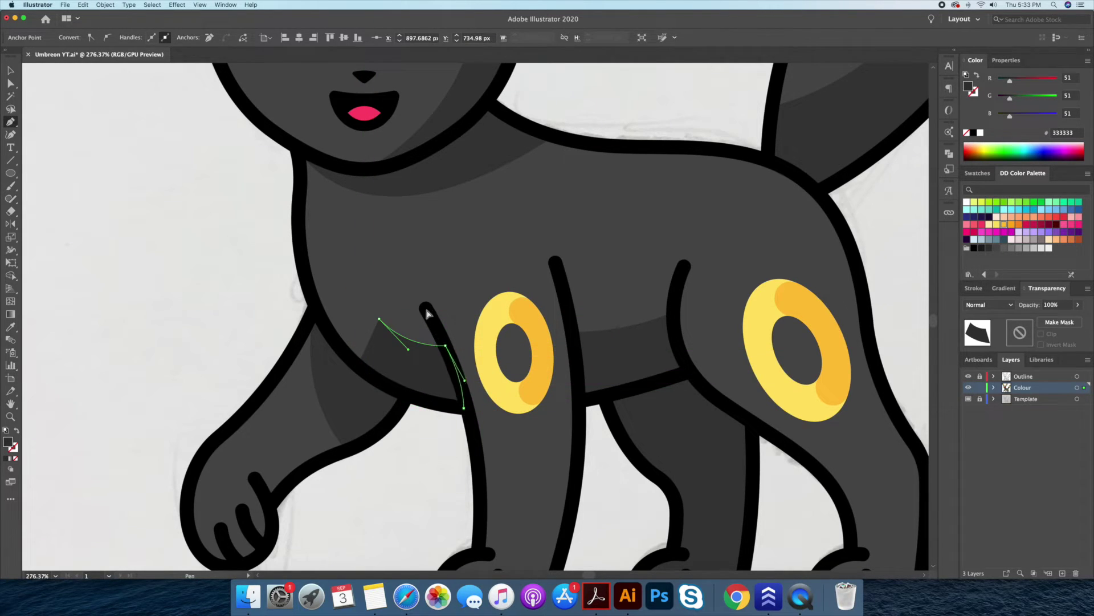
left_click(388, 334)
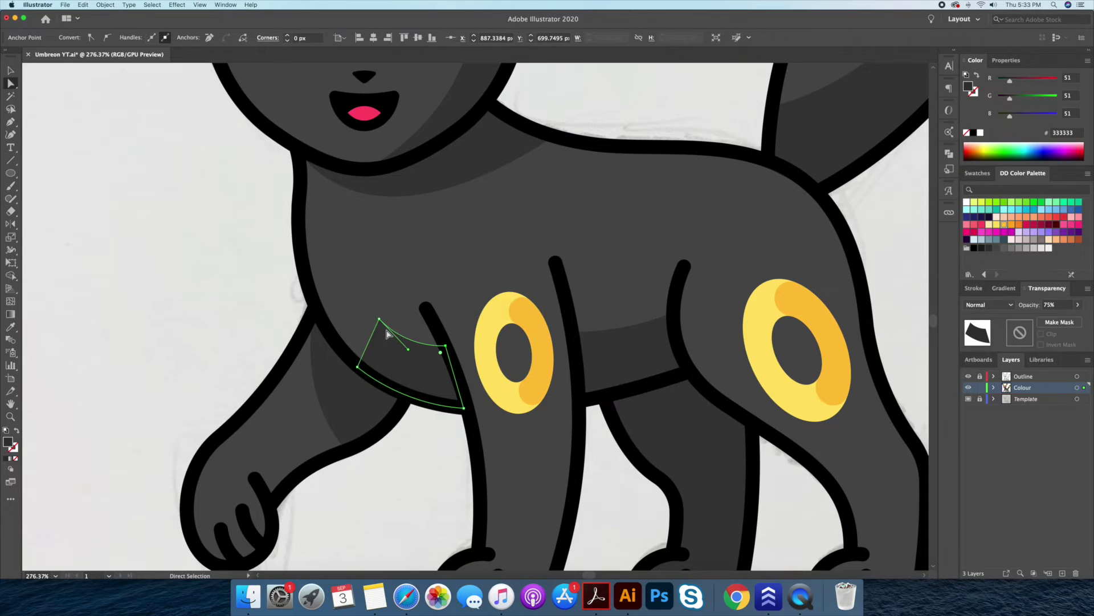
left_click(360, 367)
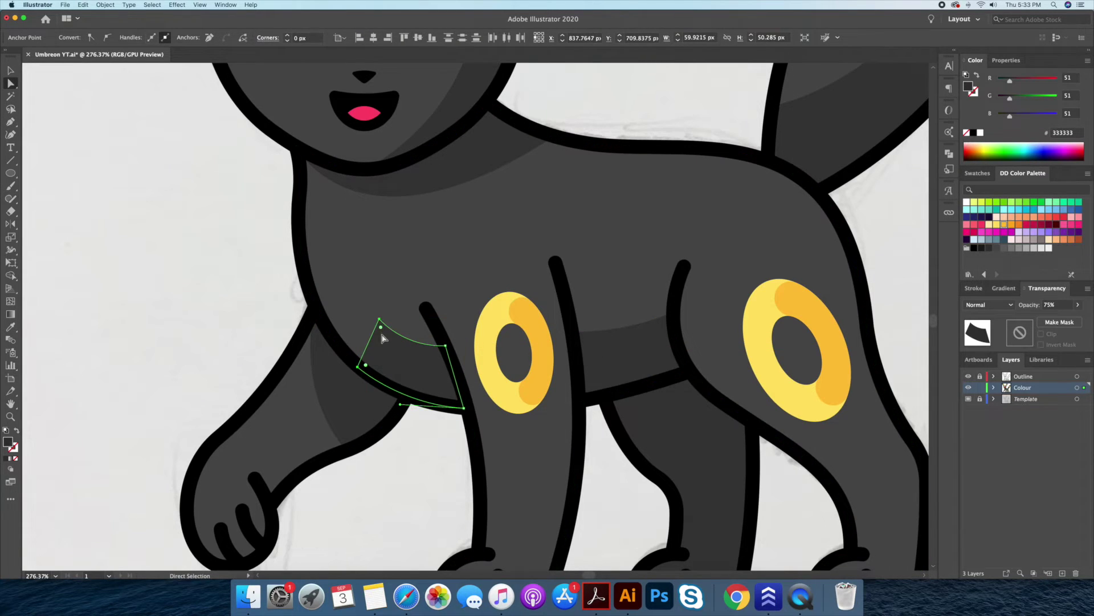
left_click(244, 306)
key("z")
left_click(304, 352, "alt")
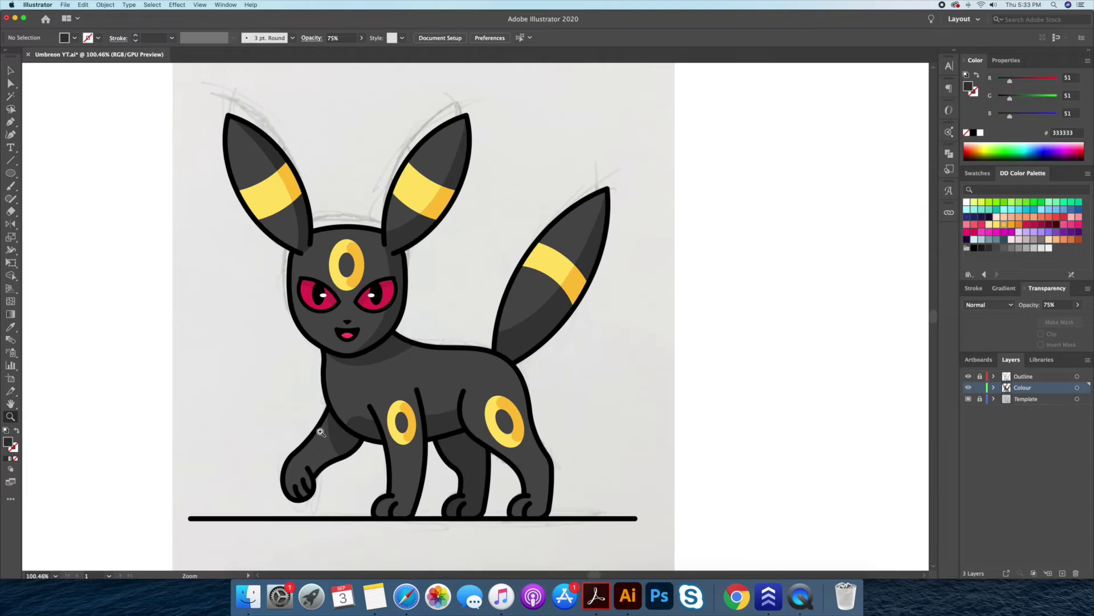
left_click(968, 399)
left_click(460, 355)
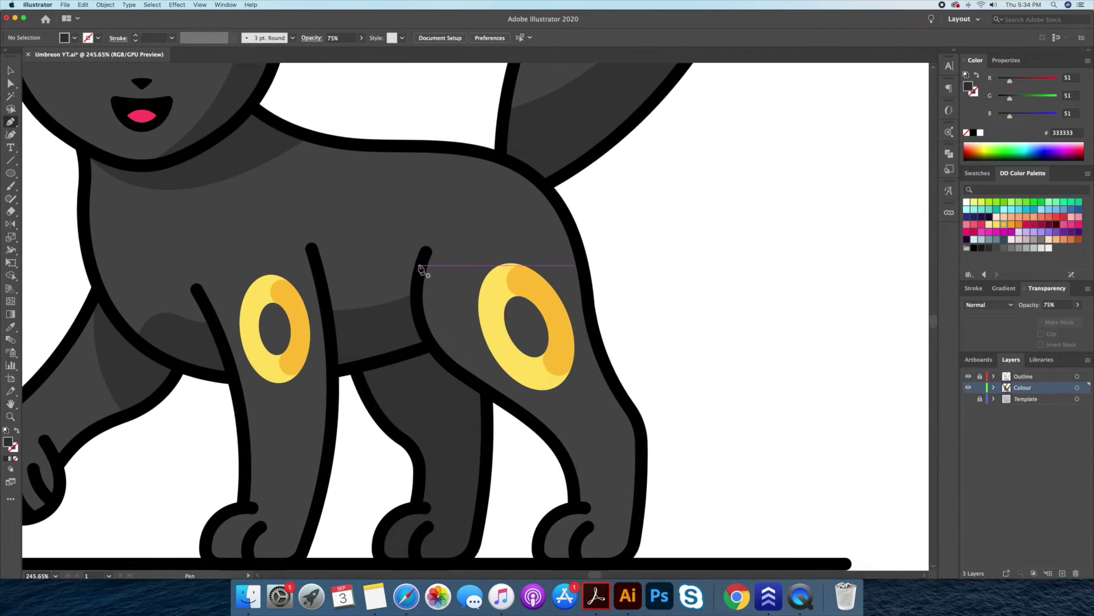
- Offset a copy of the body slightly left and enlarge it to hug the back outline
key("z")
left_click_drag(484, 291, 568, 291)
key("v")
left_click(538, 213)
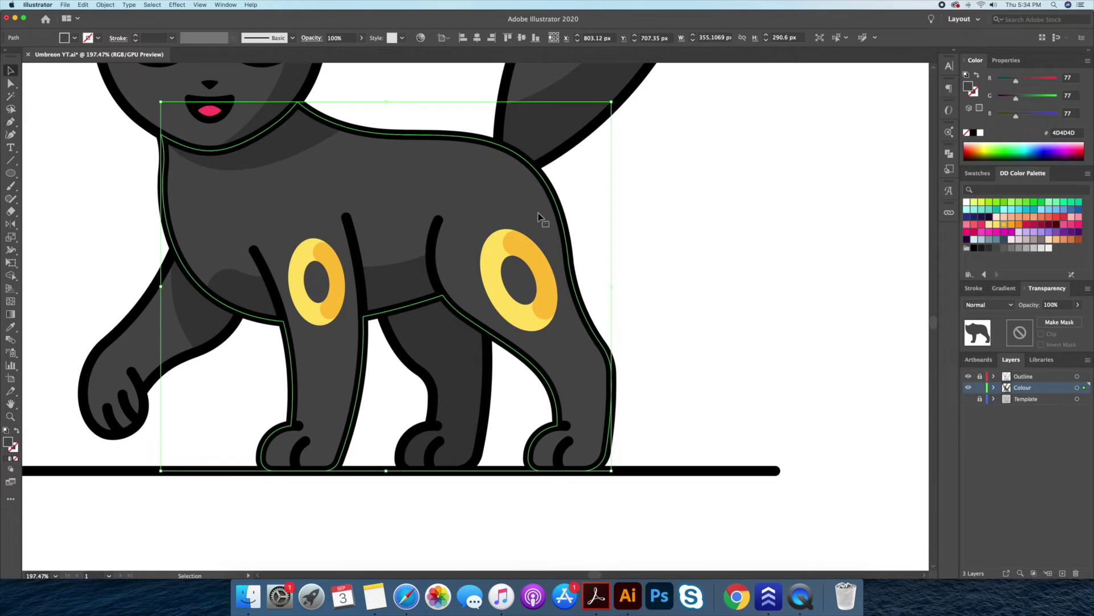
left_click_drag(543, 223, 529, 227)
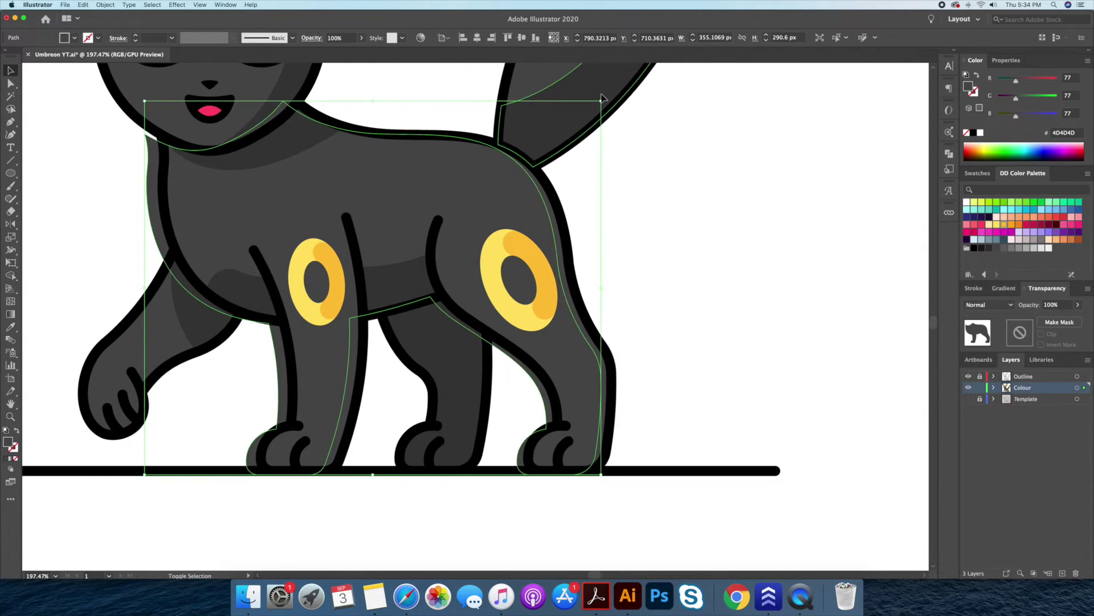
left_click_drag(603, 99, 598, 101)
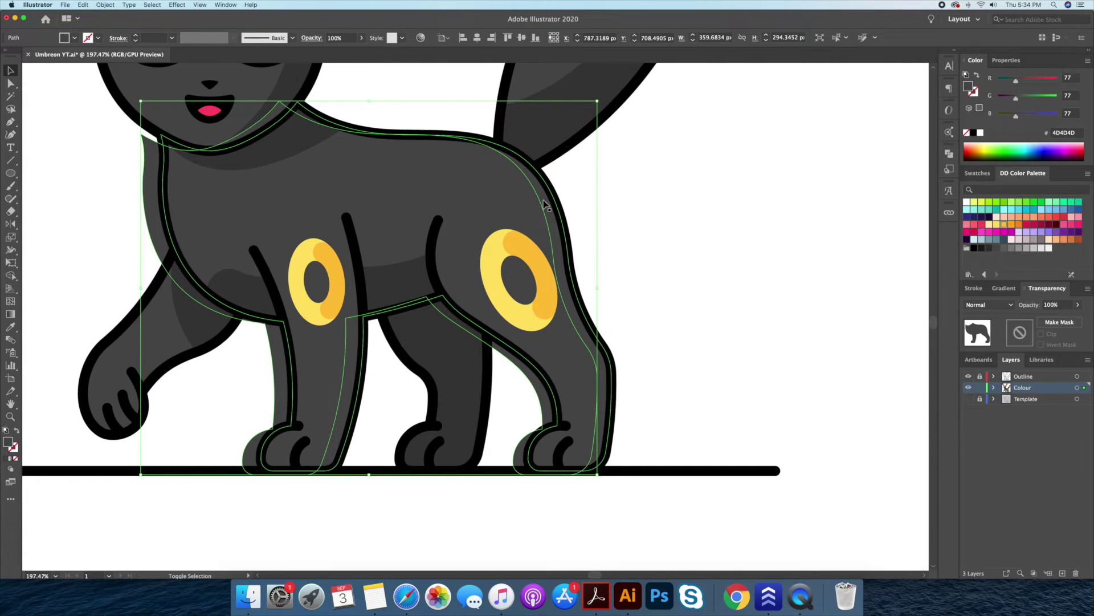
- Trim the inner region with Shape Builder, leaving a back sliver in 333333 at 75% opacity
key("shift+m")
left_click(487, 225, "alt")
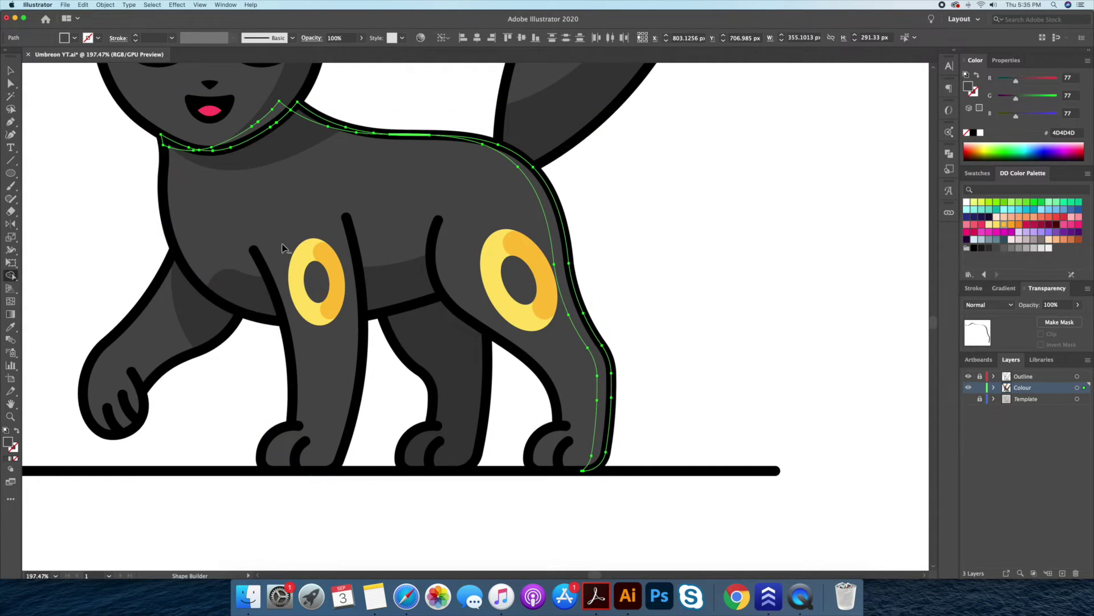
key("v")
key("7")
key("5")
left_click(740, 272)
- Add a white copy of the tongue as a 25% opacity mouth highlight
key("z")
mouse_move(740, 273)
left_mouse_down()
mouse_move(407, 294)
mouse_move(456, 318)
left_mouse_up()
key("v")
left_click(767, 303)
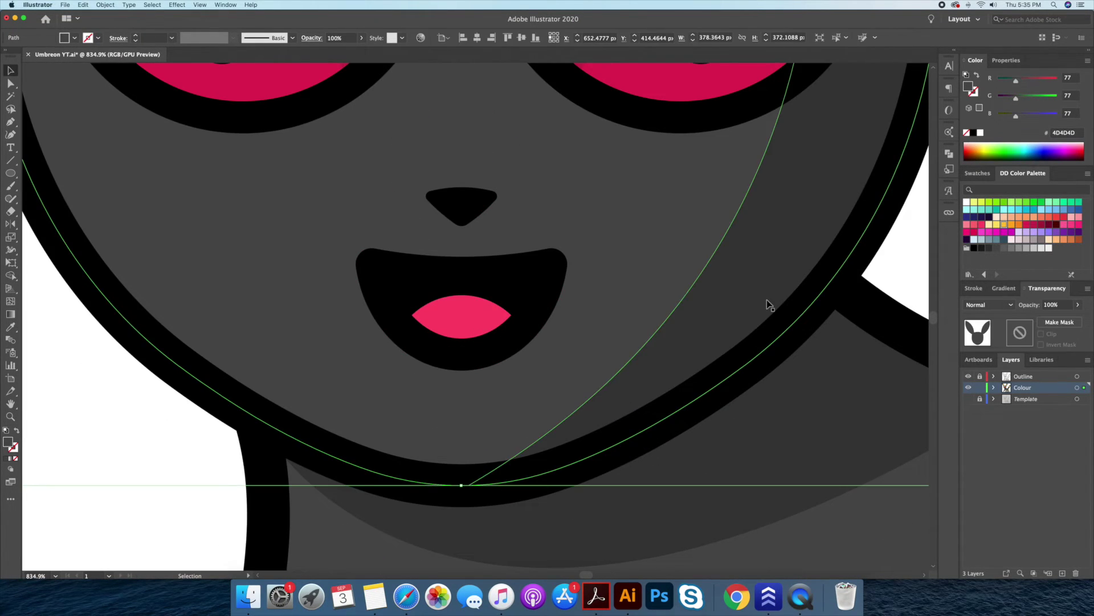
left_click(467, 321)
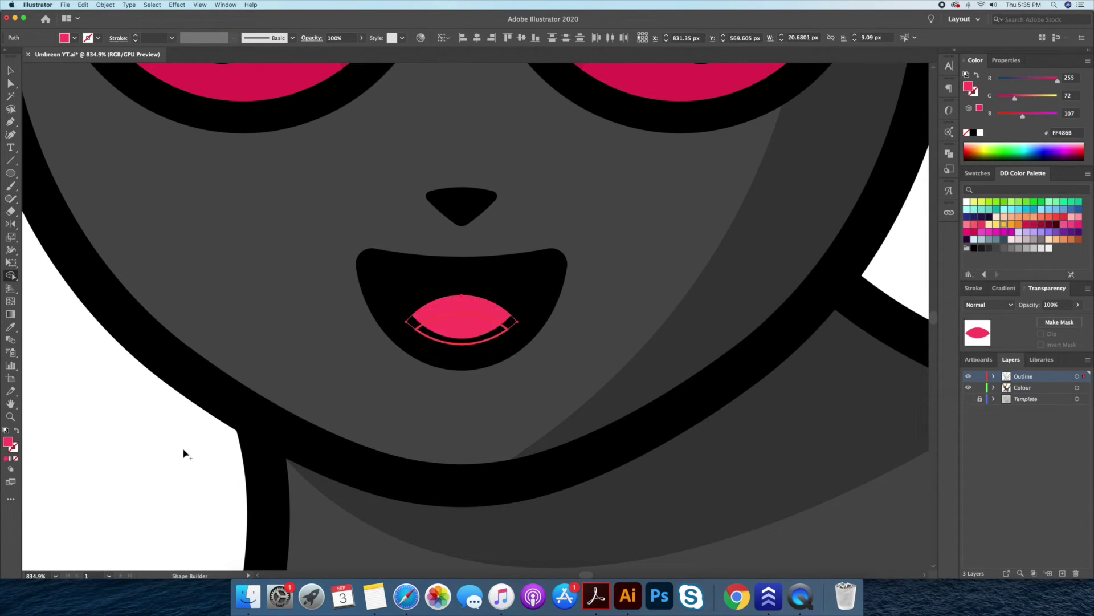
left_click(446, 339)
scroll(298, 395, "down", 5)
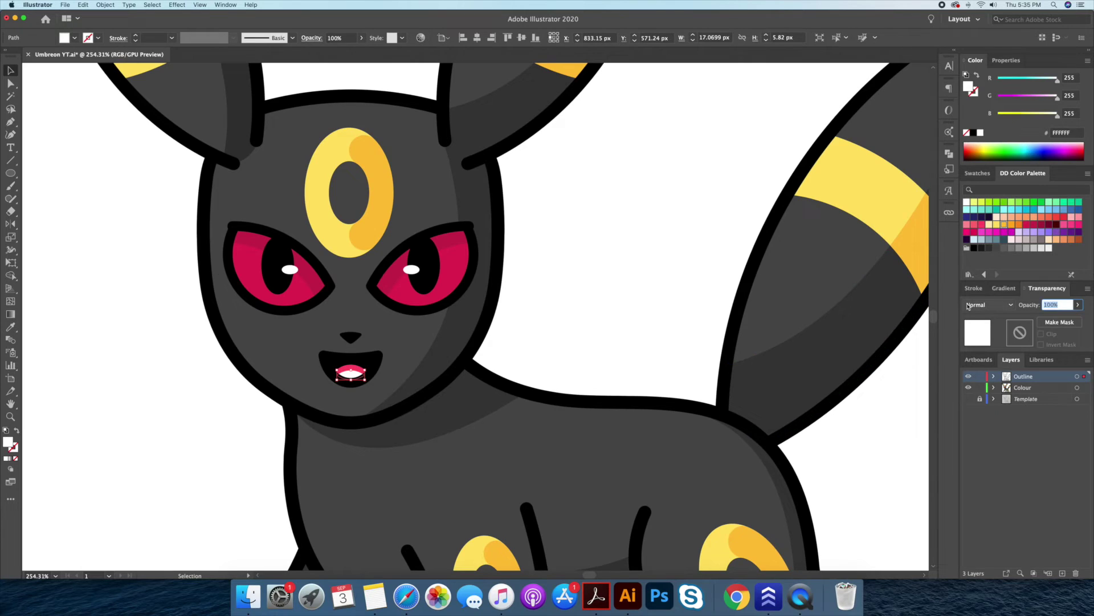
left_click(599, 241)
key("z")
scroll(615, 245, "down", 4)
scroll(542, 252, "down", 2)
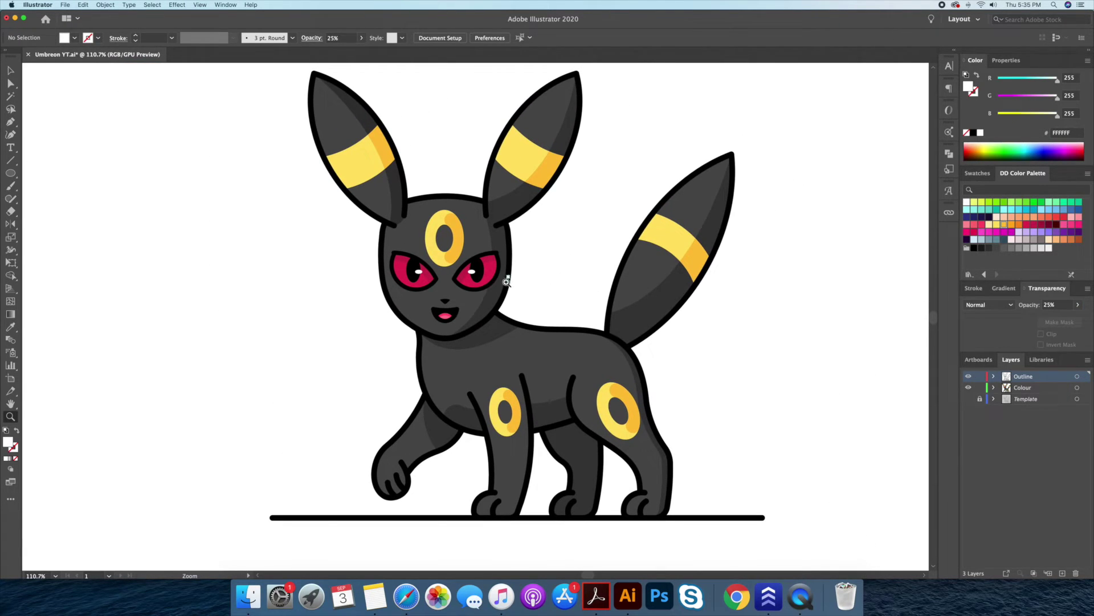
- Offset a copy of the tail to form a highlight crescent
scroll(701, 448, "down", 1)
scroll(680, 514, "down", 2)
scroll(573, 324, "up", 5)
key("v")
left_click(573, 324)
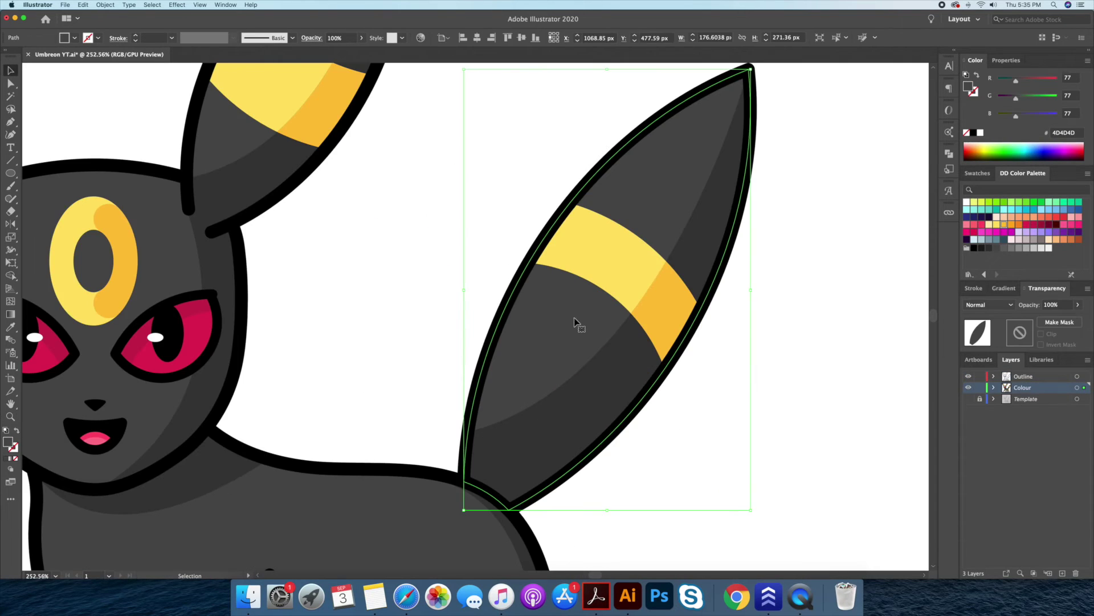
scroll(572, 324, "up", 1)
left_click_drag(532, 379, 667, 520)
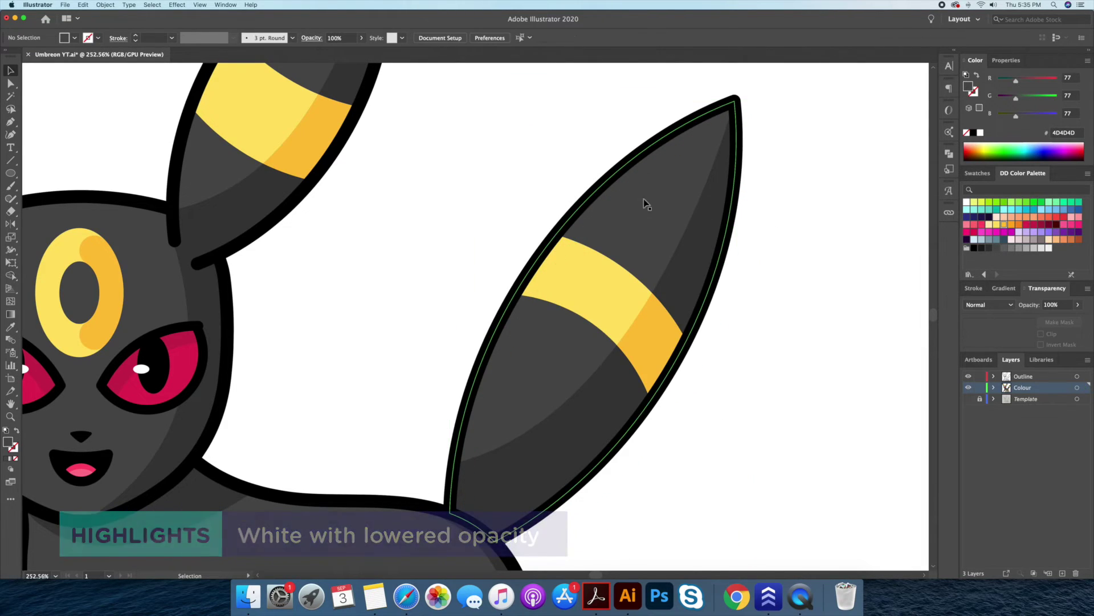
- Fill the tail crescent white at 10% opacity
key("v")
key("i")
left_click(795, 232)
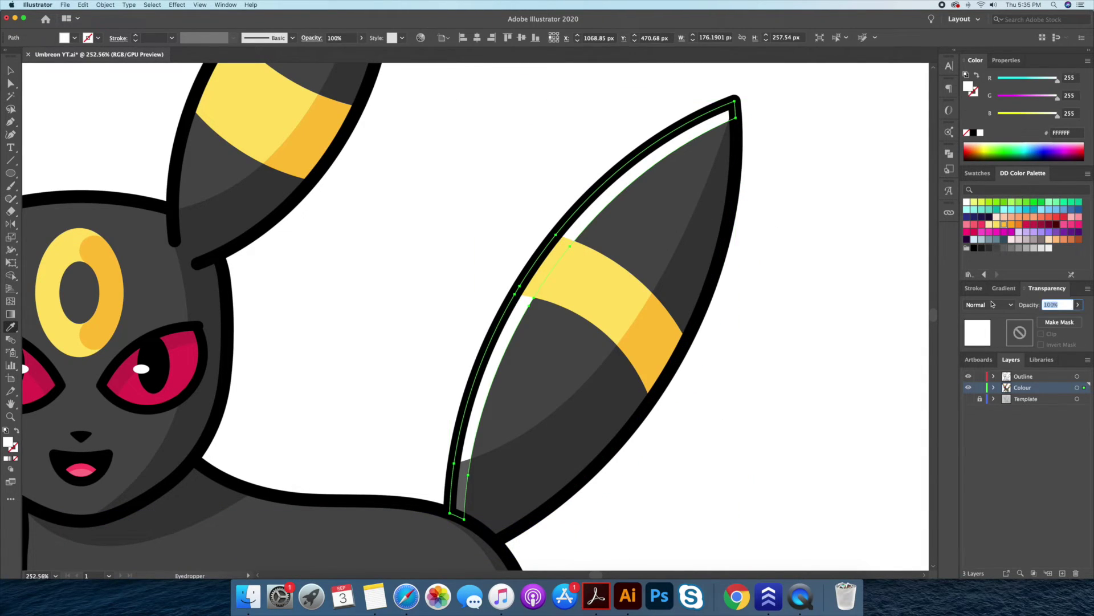
type("10")
key("Return")
key("ctrl+shift+a")
key("ctrl+0")
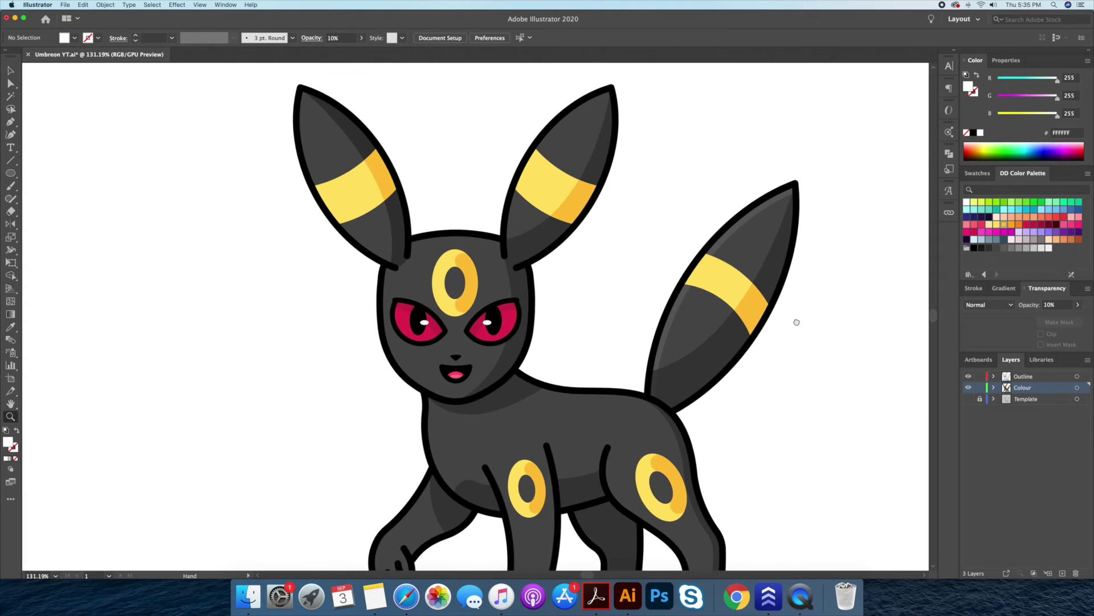
- Cut the bottom of the tail highlight away with a pen-drawn cutting shape
key("z")
left_click(673, 361)
key("v")
double_click(668, 364)
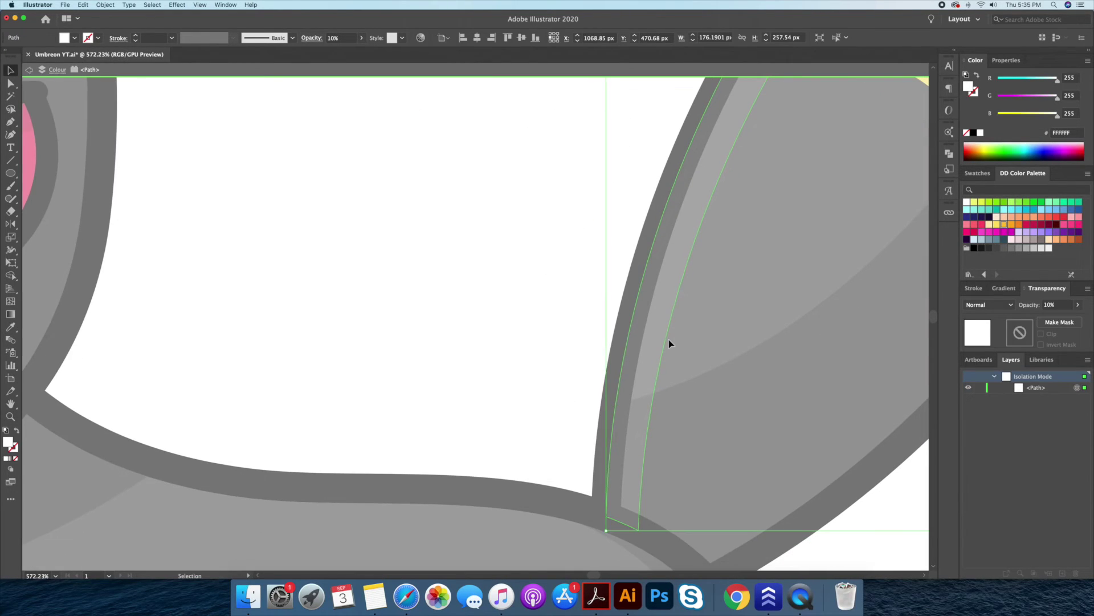
key("p")
left_click(588, 336)
left_click(660, 552)
left_click(711, 454)
left_click(700, 357)
left_click(589, 335)
key("ctrl+shift+m")
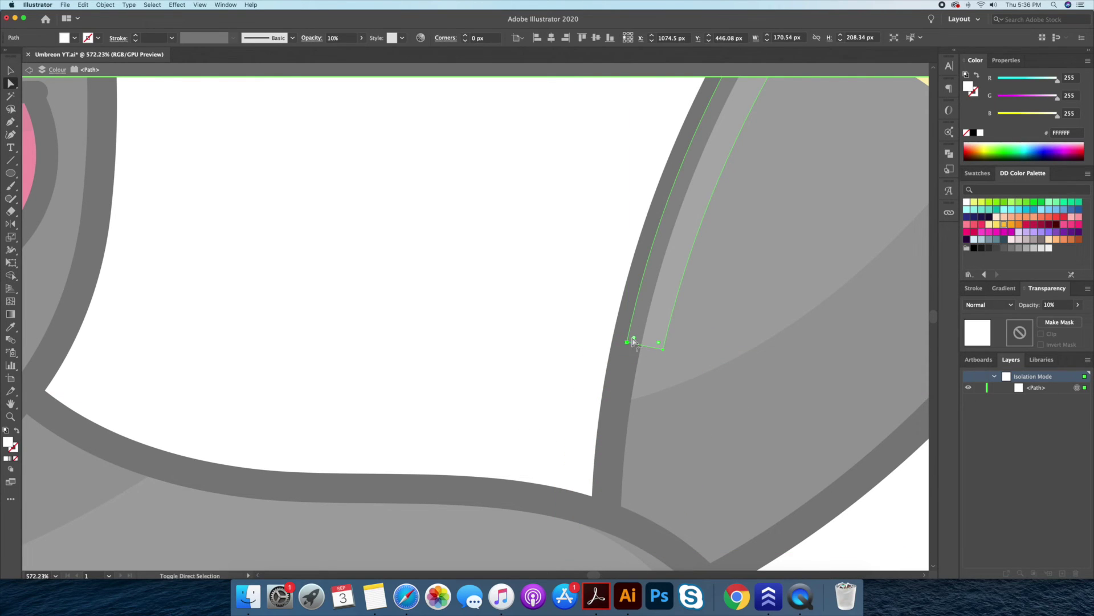
key("Escape")
- Pen-draw a rough highlight shape along the left ear's outer edge
key("z")
left_click(452, 238, "alt")
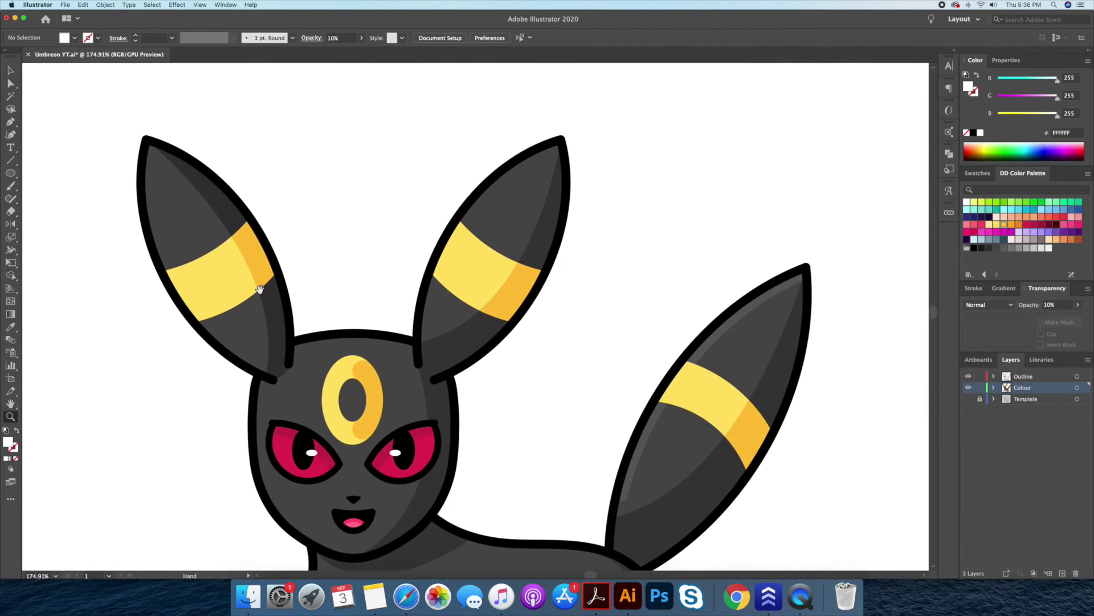
left_click(264, 227)
key("v")
left_click(255, 246)
left_click(179, 259)
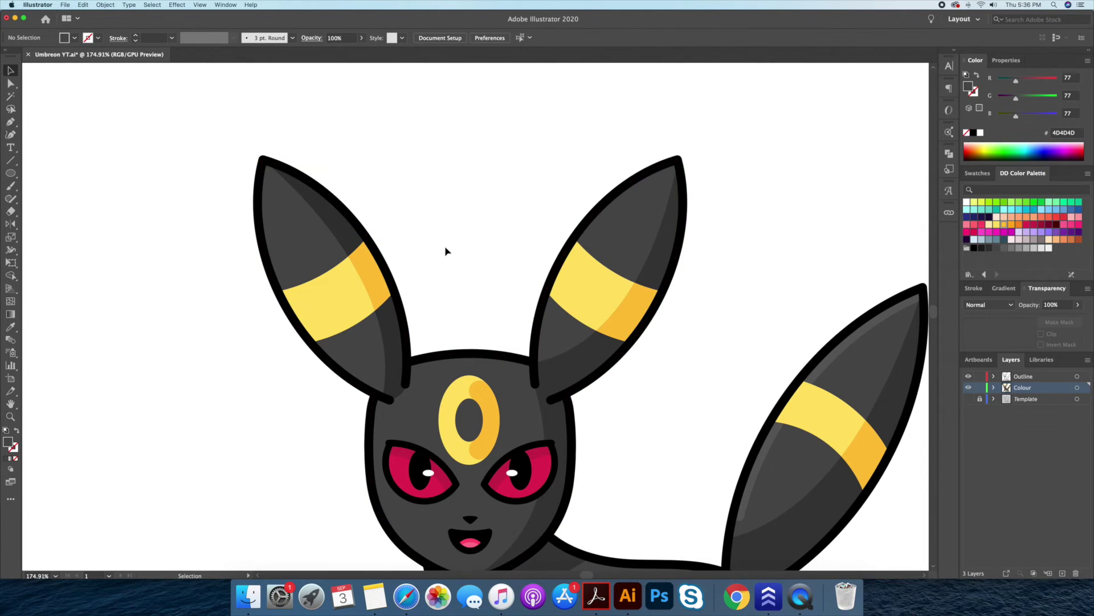
key("p")
left_click_drag(262, 159, 315, 310)
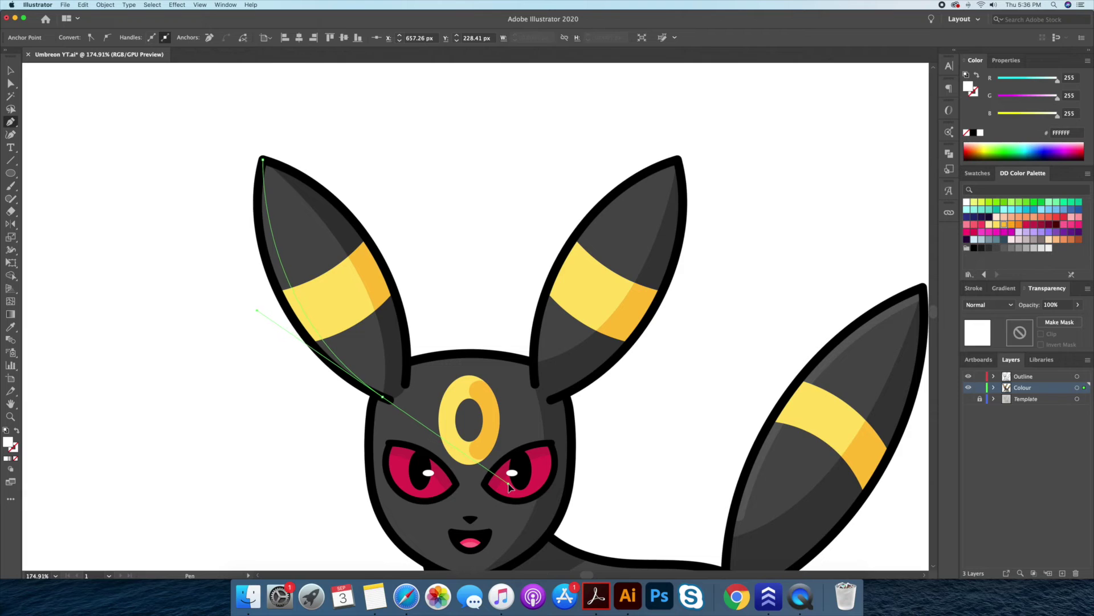
left_click_drag(399, 440, 386, 429)
left_click(322, 415)
- Trim the ear highlight to the outline and give it the tail highlight's 10% white style
left_click(173, 234)
left_click(221, 153)
left_click(245, 134)
left_click(296, 211, "shift")
key("shift+m")
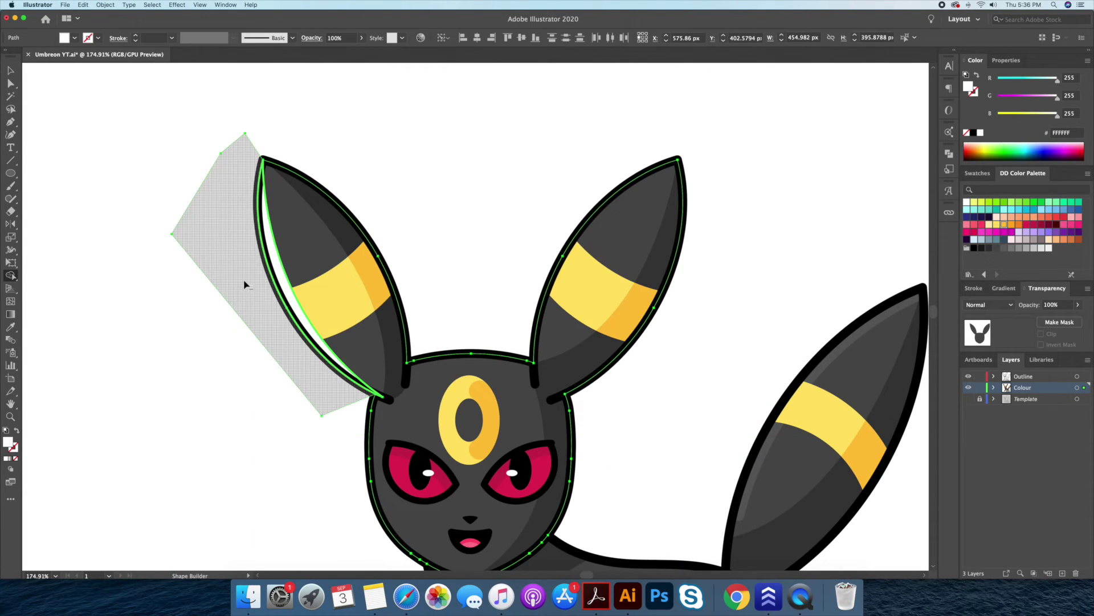
left_click(208, 297, "alt")
key("i")
left_click(771, 452)
key("ctrl+shift+a")
key("z")
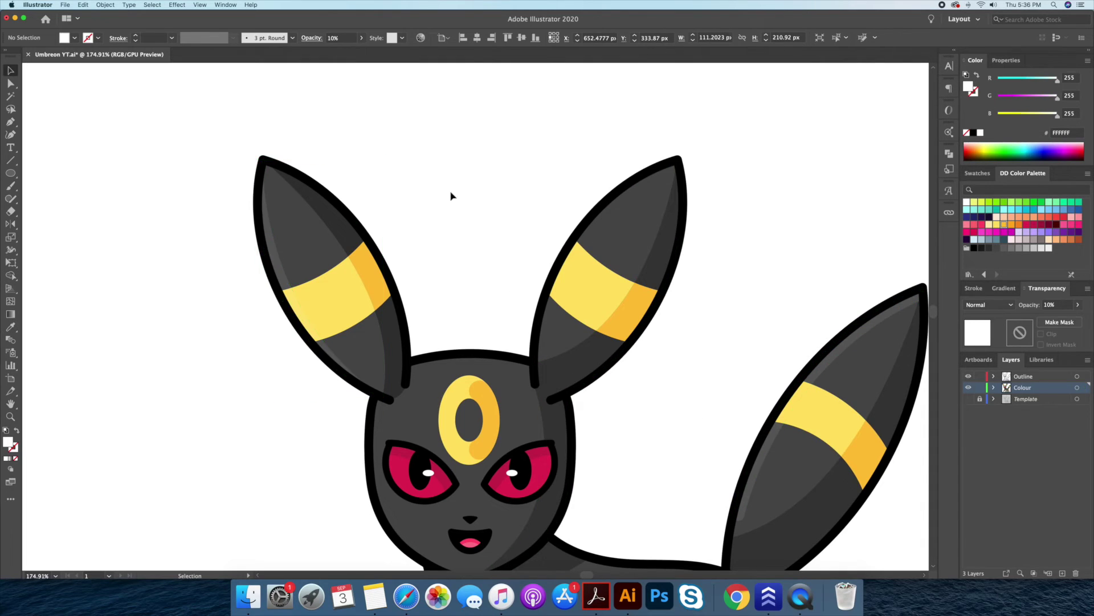
scroll(436, 173, "down", 2)
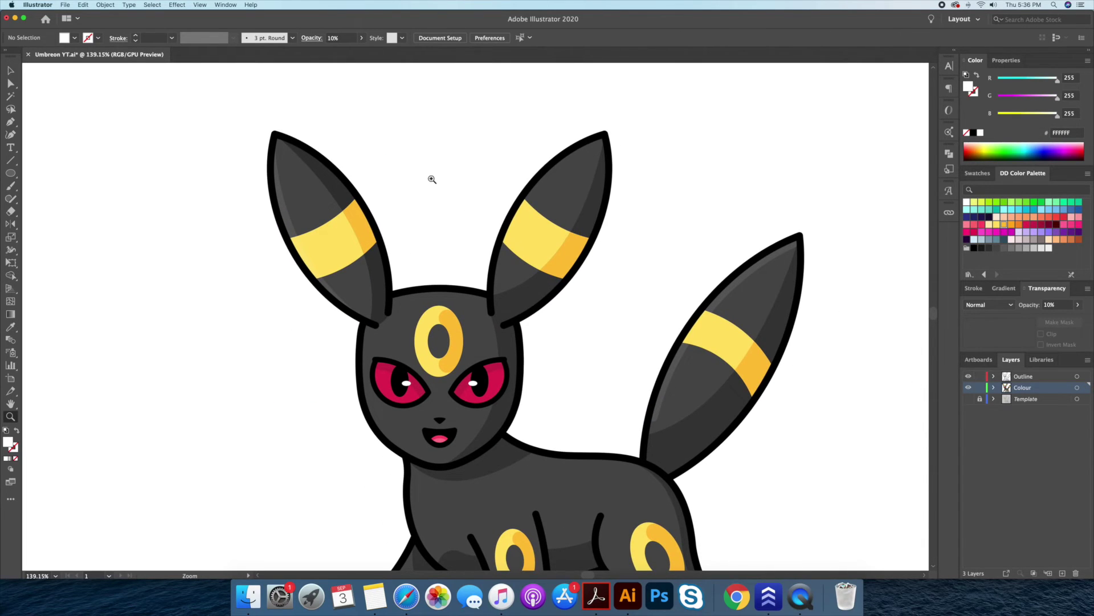
- Pen-draw a curved highlight shape across the top of the head
scroll(443, 307, "up", 3)
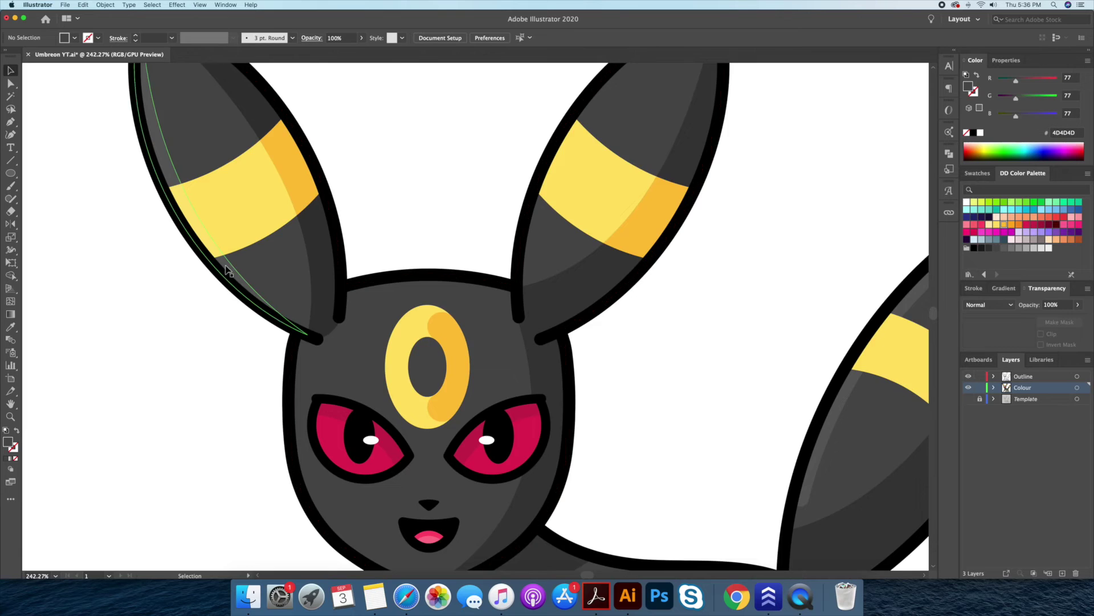
scroll(400, 264, "up", 3)
key("p")
left_click(276, 327)
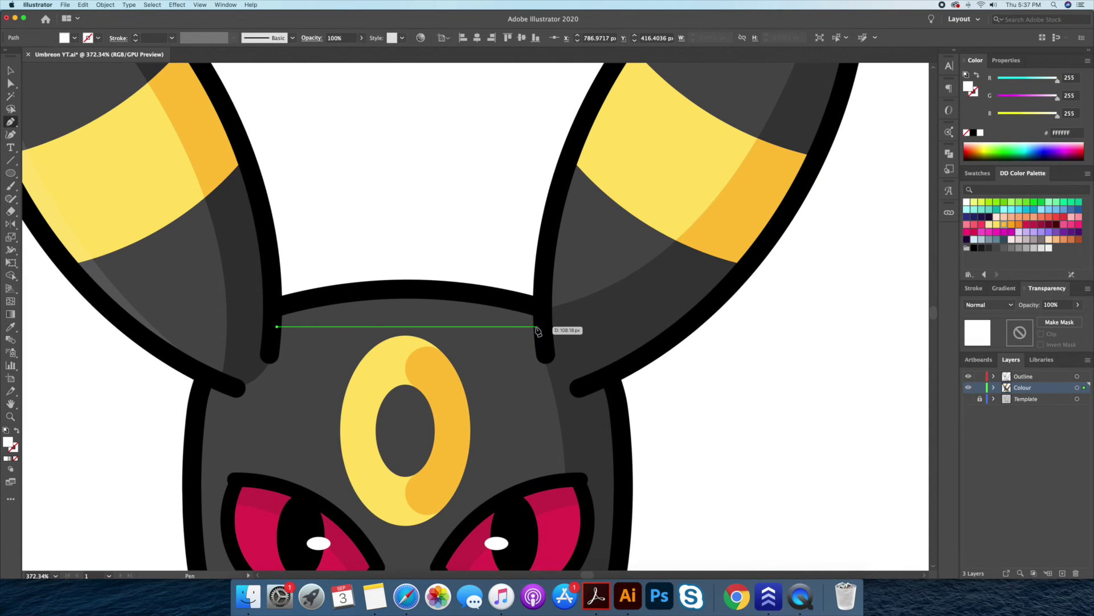
left_click_drag(535, 326, 673, 370)
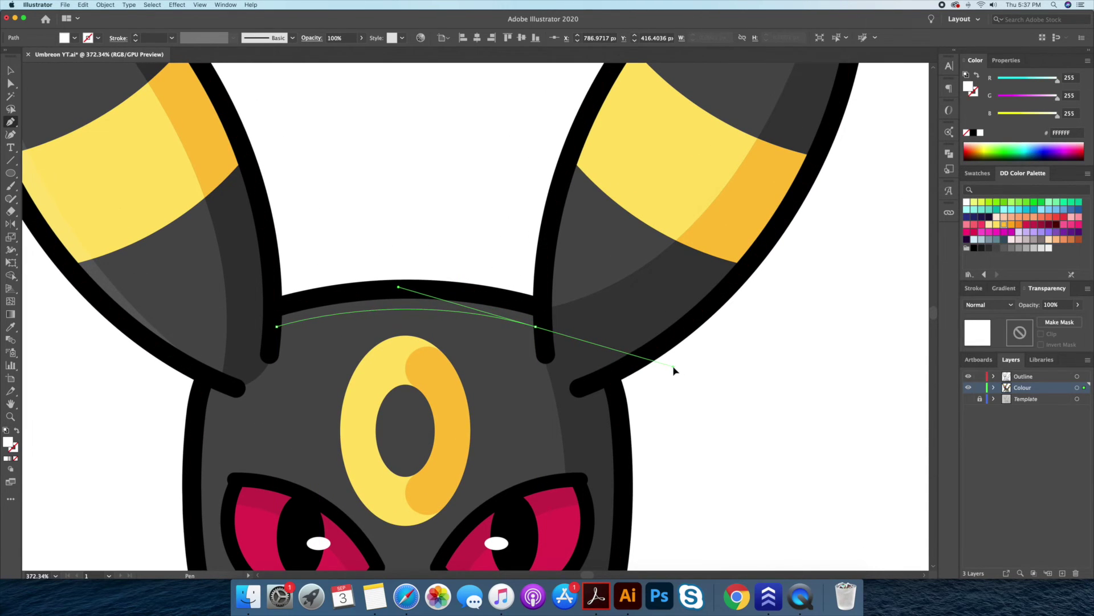
left_click(536, 326)
left_click(535, 307)
left_click_drag(276, 312, 180, 349)
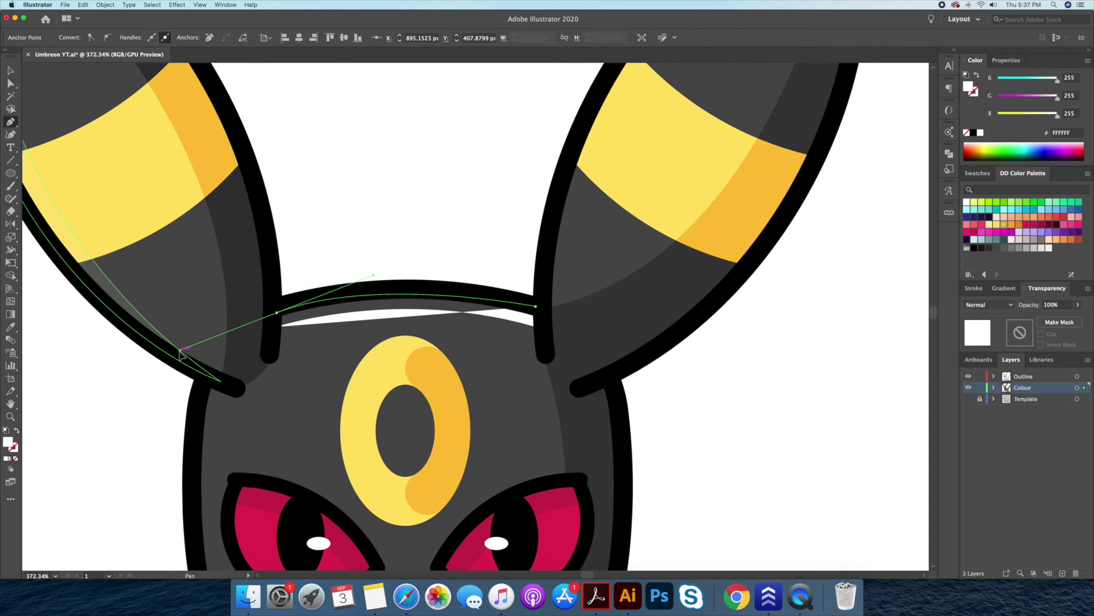
- Style the forehead highlight white at 15% opacity
key("super+minus")
key("i")
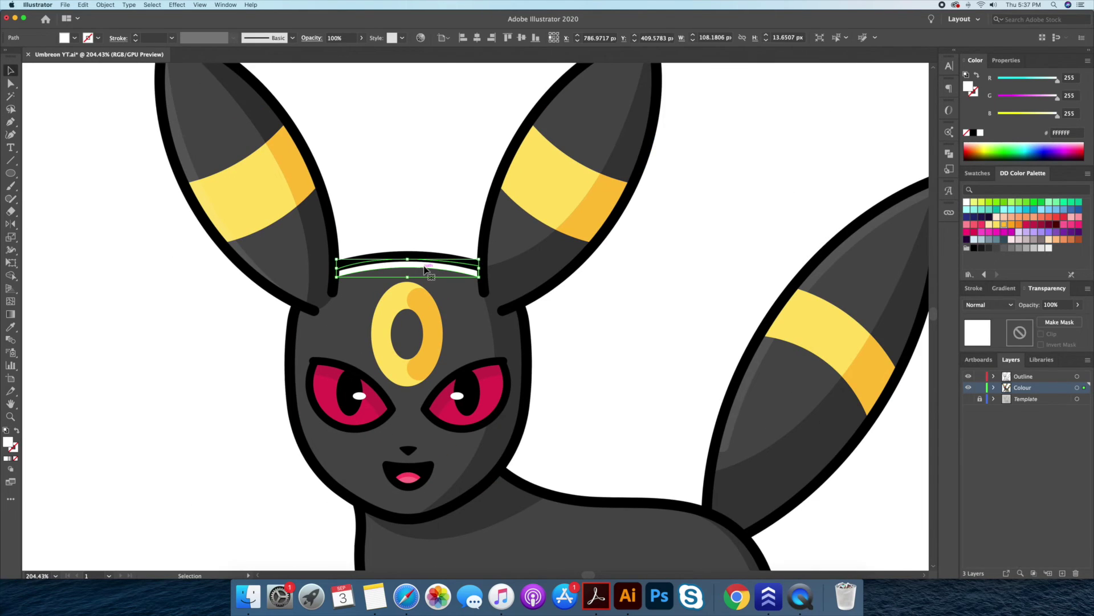
scroll(269, 338, "down", 2)
scroll(616, 313, "down", 2)
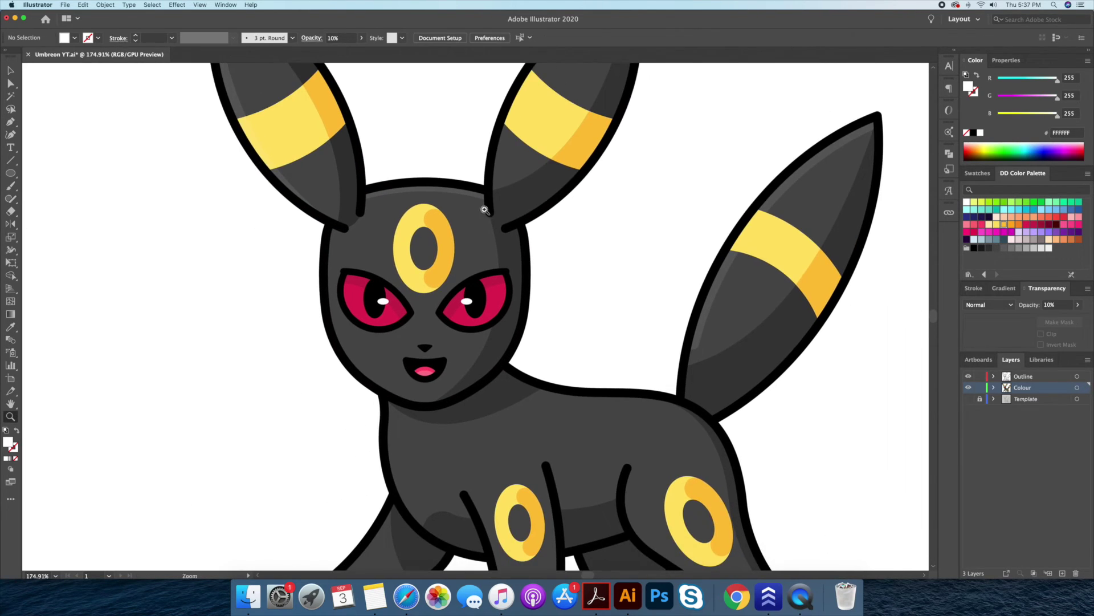
key("v")
key("1")
key("5")
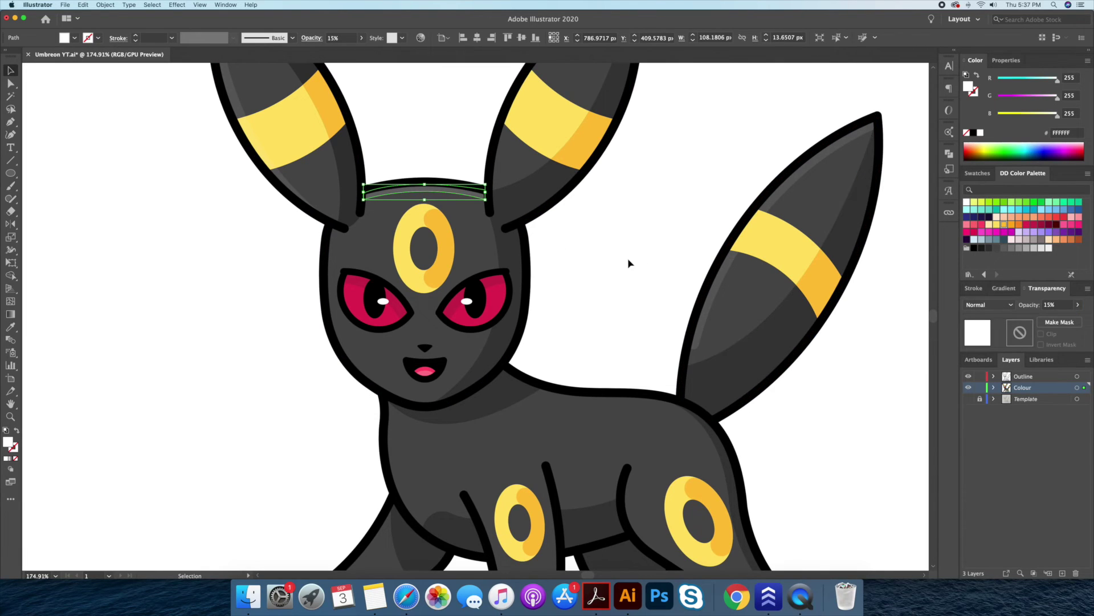
left_click(628, 261)
scroll(604, 321, "up", 3)
- Make a thin highlight along the raised front paw by trimming overlapping leg shapes
key("super+z")
key("i")
left_click(472, 265)
key("super+shift+a")
key("z")
mouse_move(627, 325)
left_mouse_down()
mouse_move(472, 344)
mouse_move(454, 403)
mouse_move(453, 383)
left_mouse_up()
key("v")
left_click(435, 374)
left_click(391, 356, "shift")
key("shift+m")
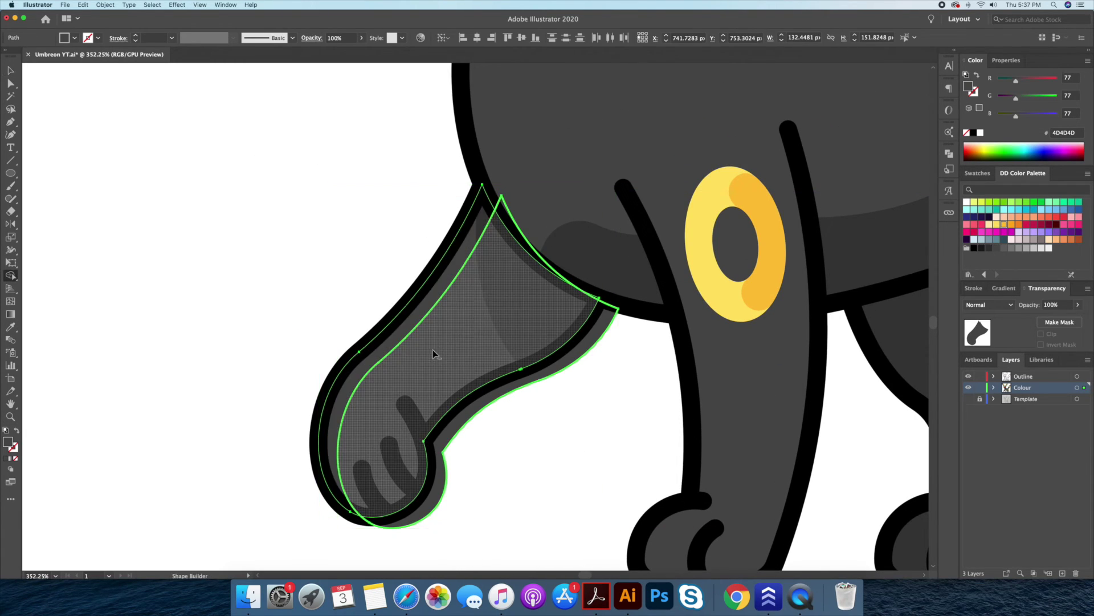
left_click(597, 371)
- Trim the ear and head-top edges off the head's left-side highlight
key("z")
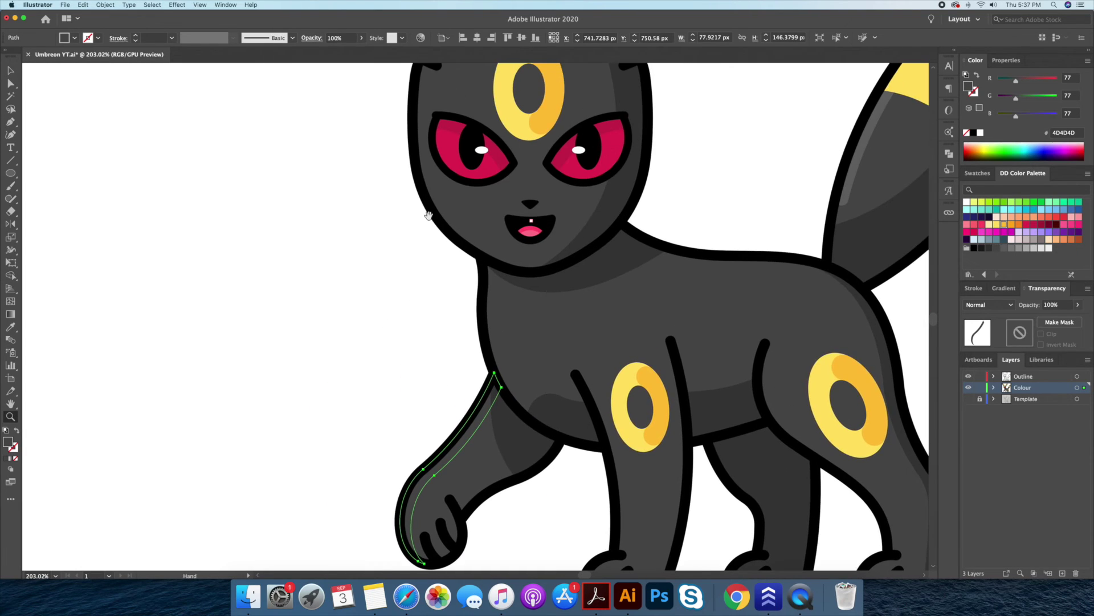
left_click_drag(456, 171, 481, 171)
key("super+shift+a")
scroll(322, 394, "down", 3)
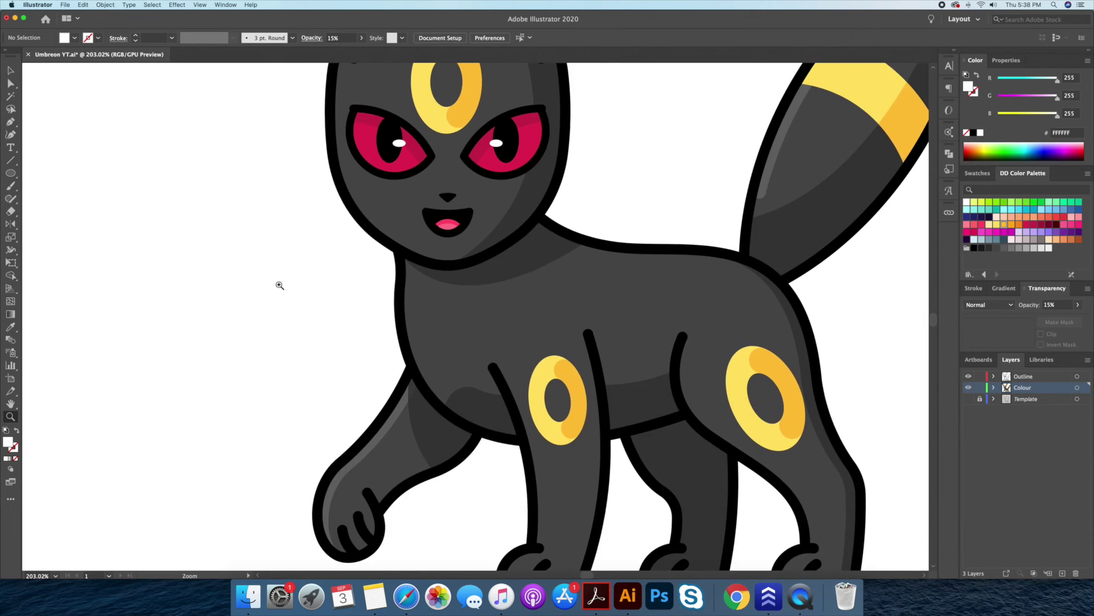
scroll(324, 283, "up", 3)
key("v")
left_click(329, 292)
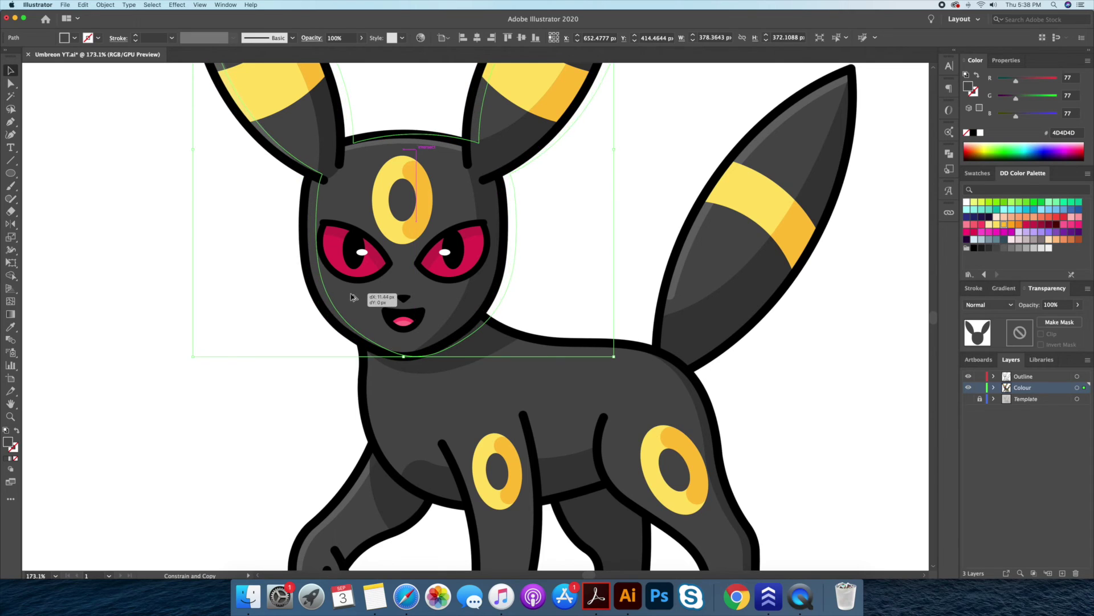
key("shift+m")
scroll(583, 307, "up", 5)
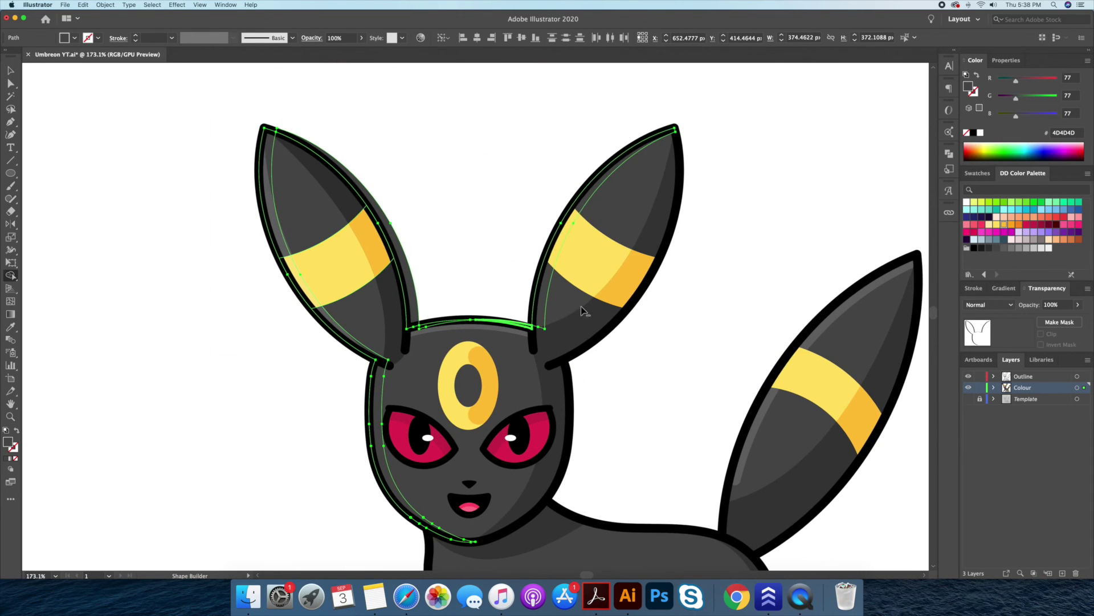
left_click(447, 298, "alt")
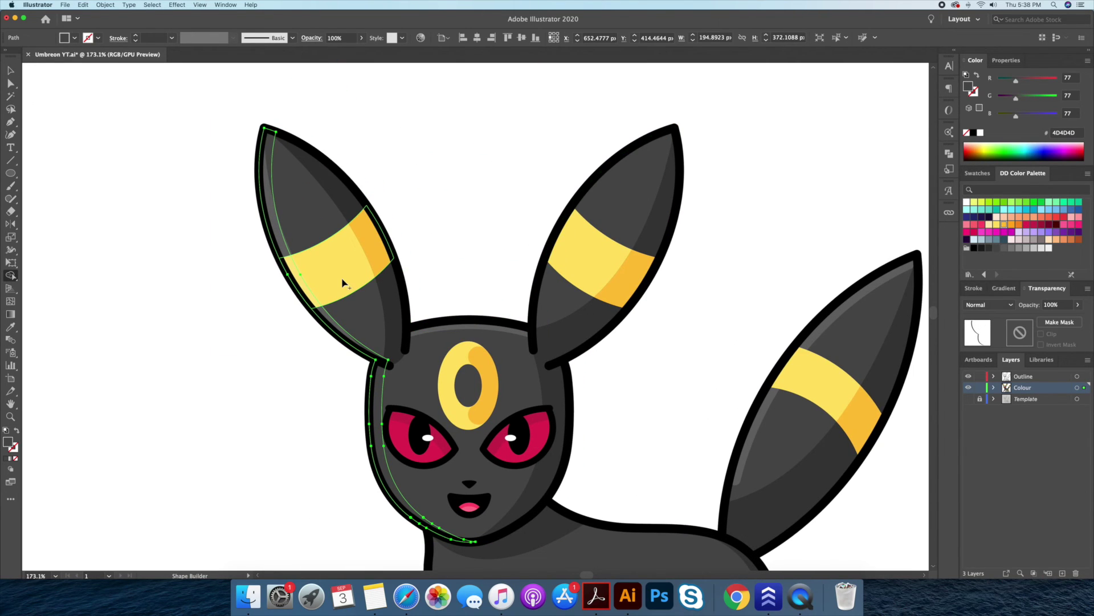
- Check the left ear highlight and center the whole Umbreon in view
key("v")
left_click(467, 251)
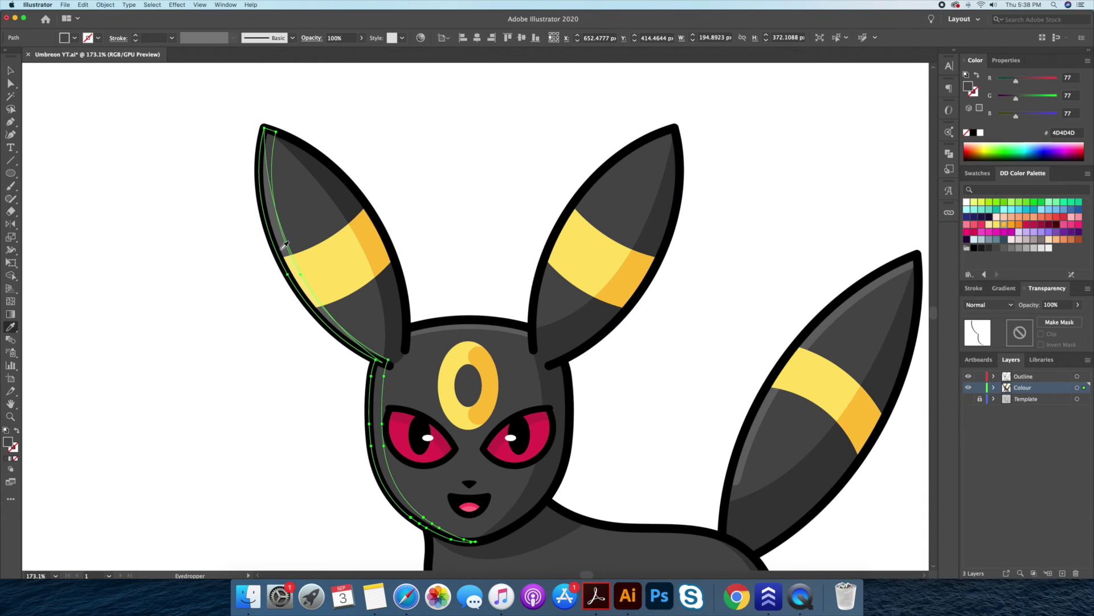
left_click(268, 197)
left_click(440, 152)
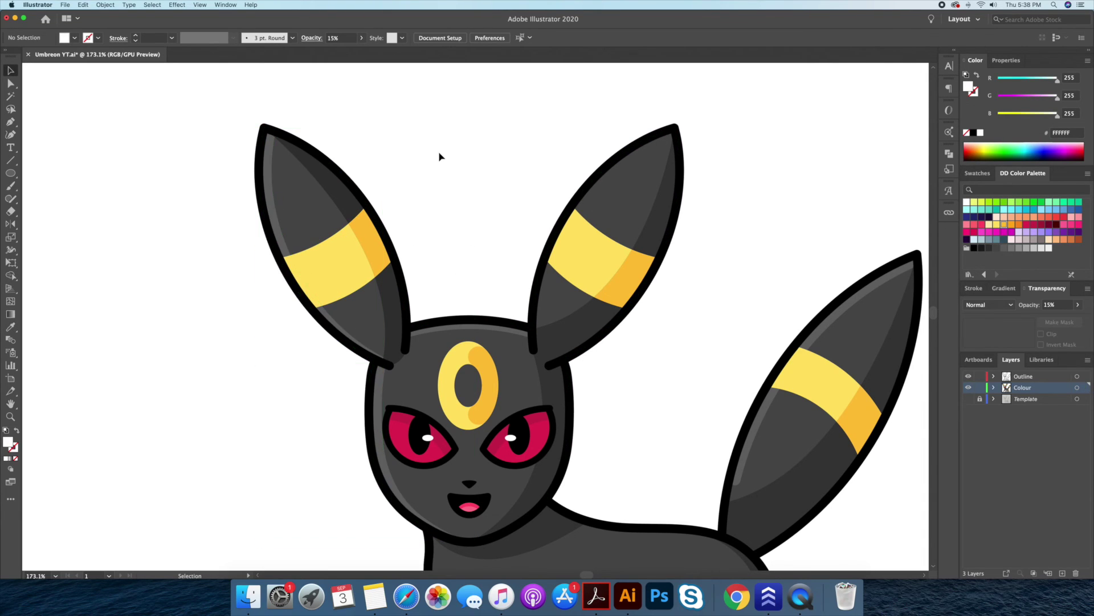
scroll(434, 227, "down", 3)
left_click_drag(434, 227, 379, 196)
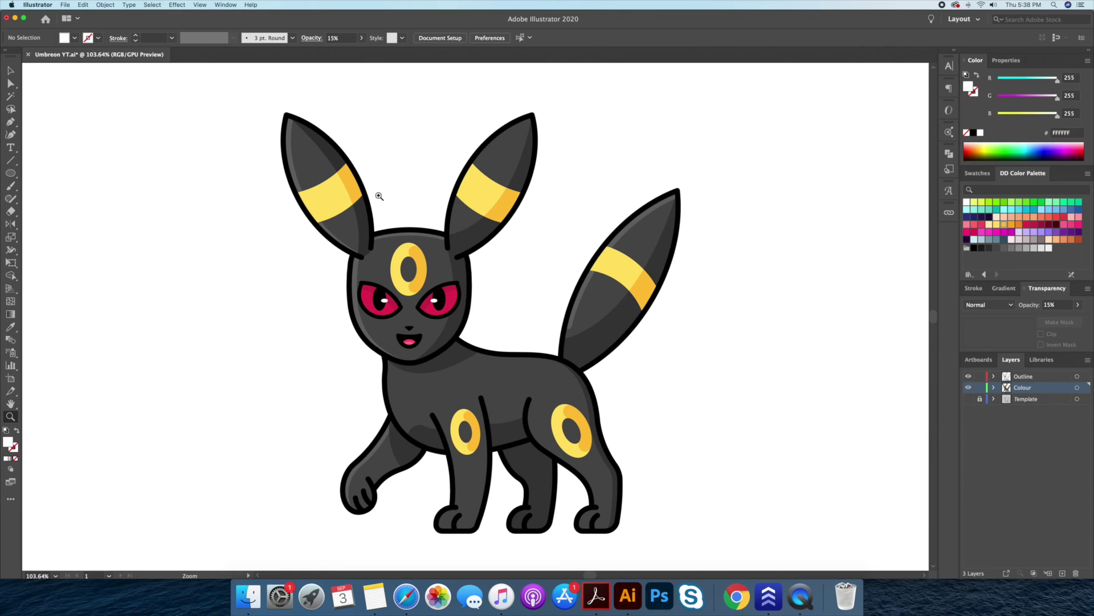
left_click_drag(531, 360, 492, 319)
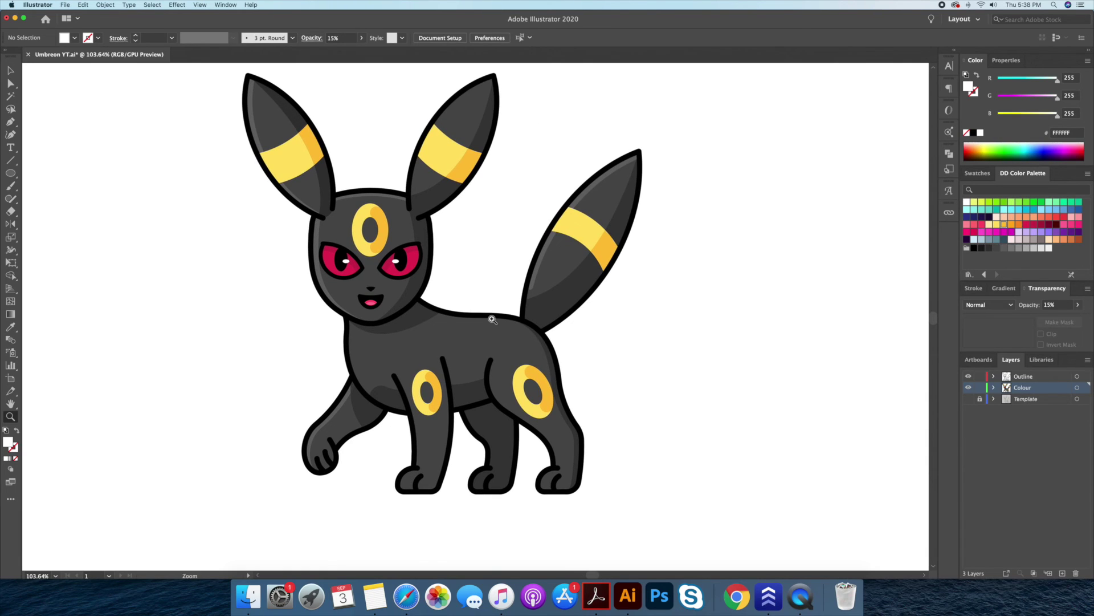